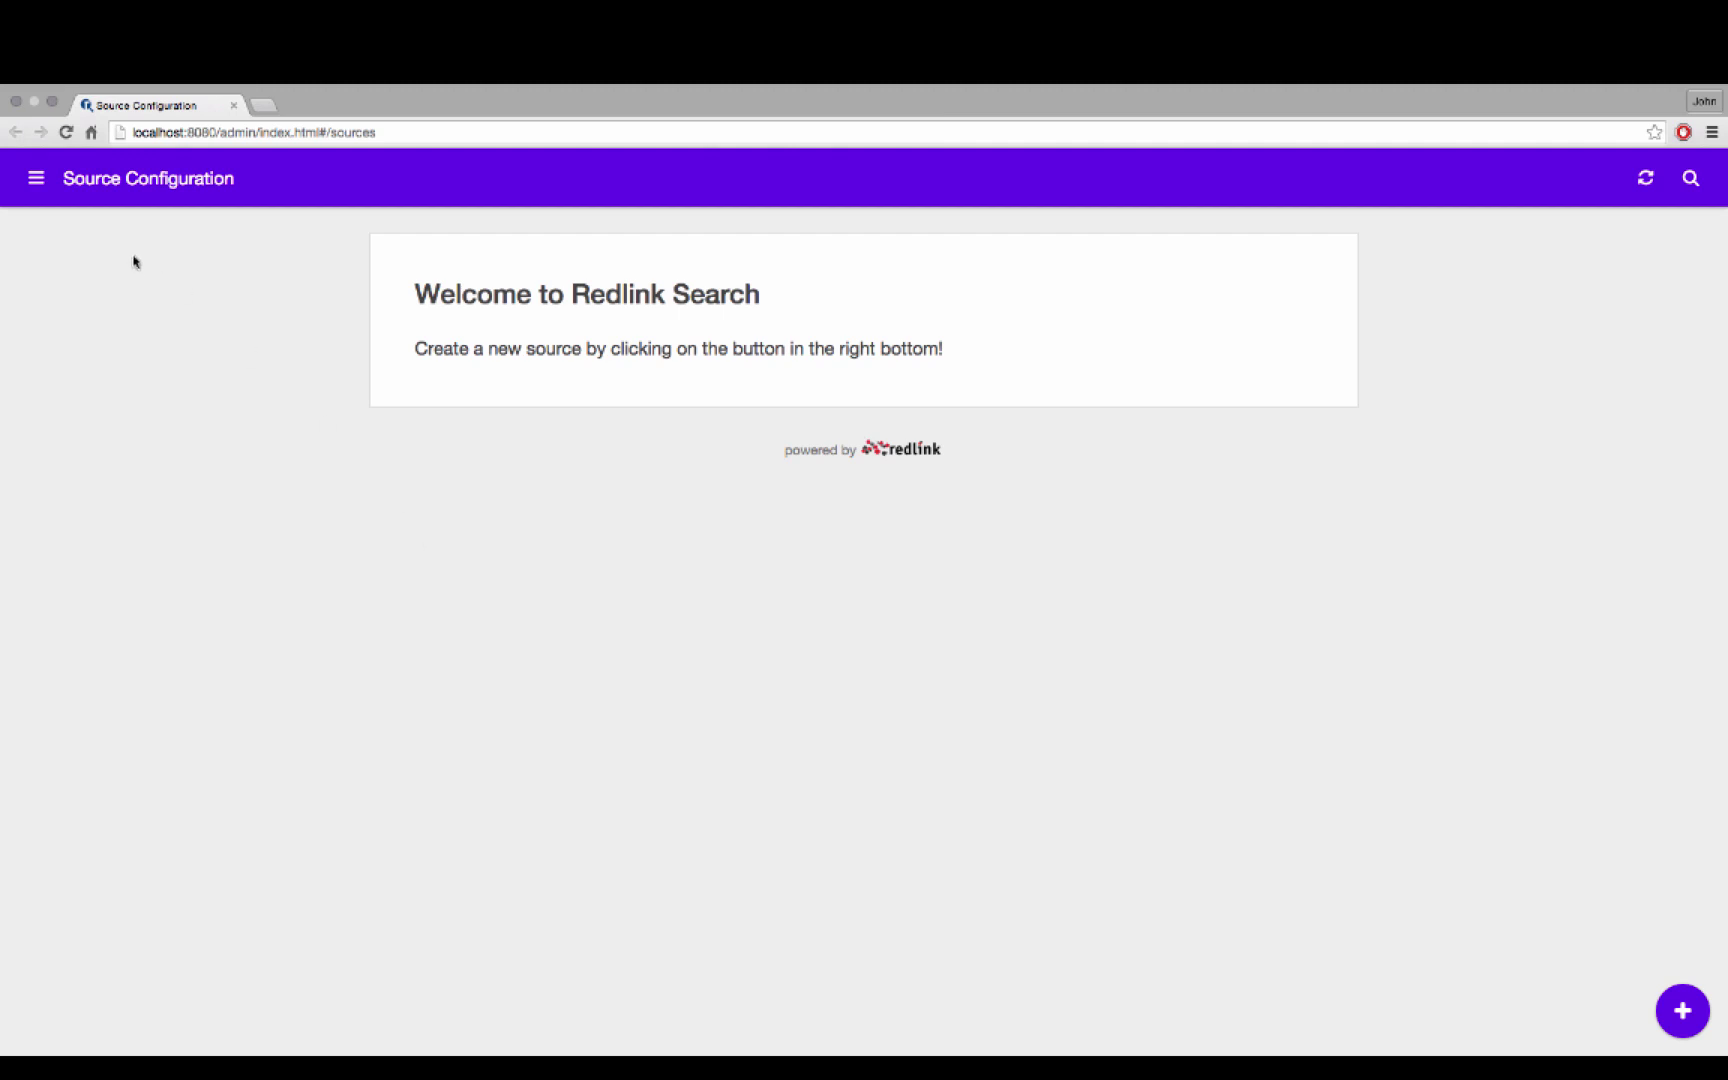
Open the search analytics Dashboard from the admin menu
click(36, 178)
click(108, 231)
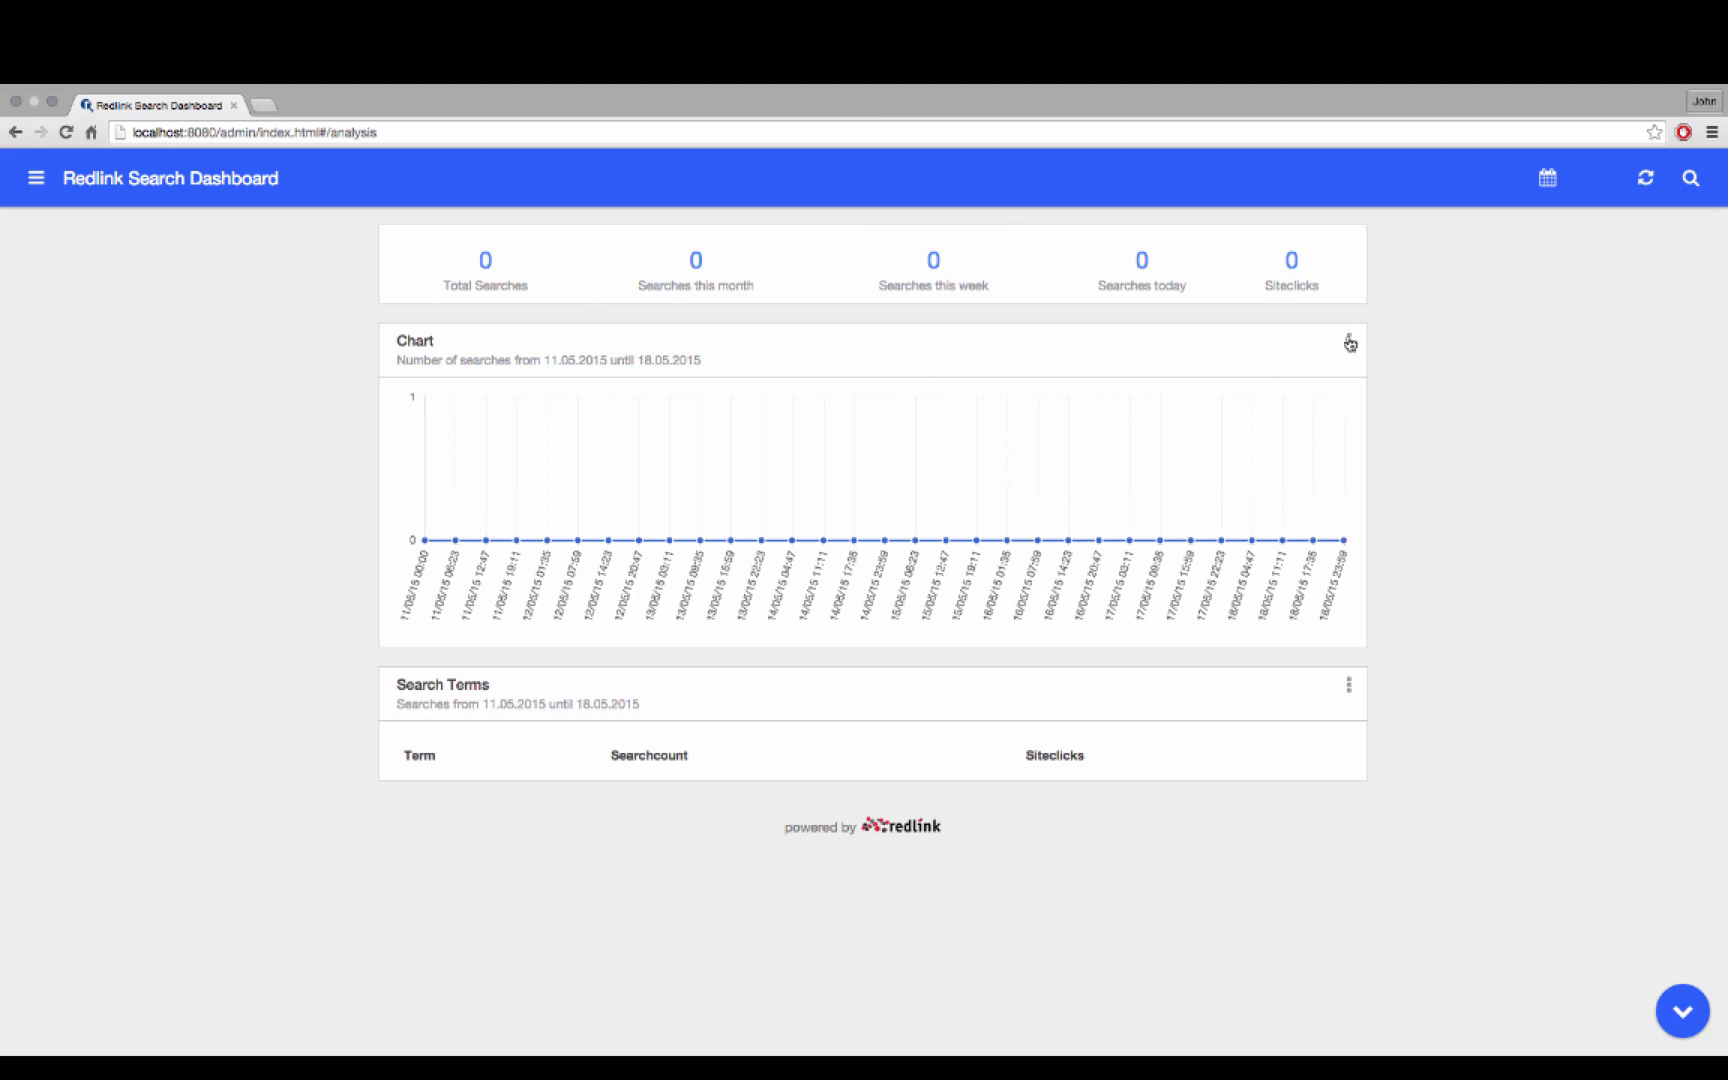
Keep the chart's 11–18 May 2015 date range and return to the Source Configuration page
click(1349, 341)
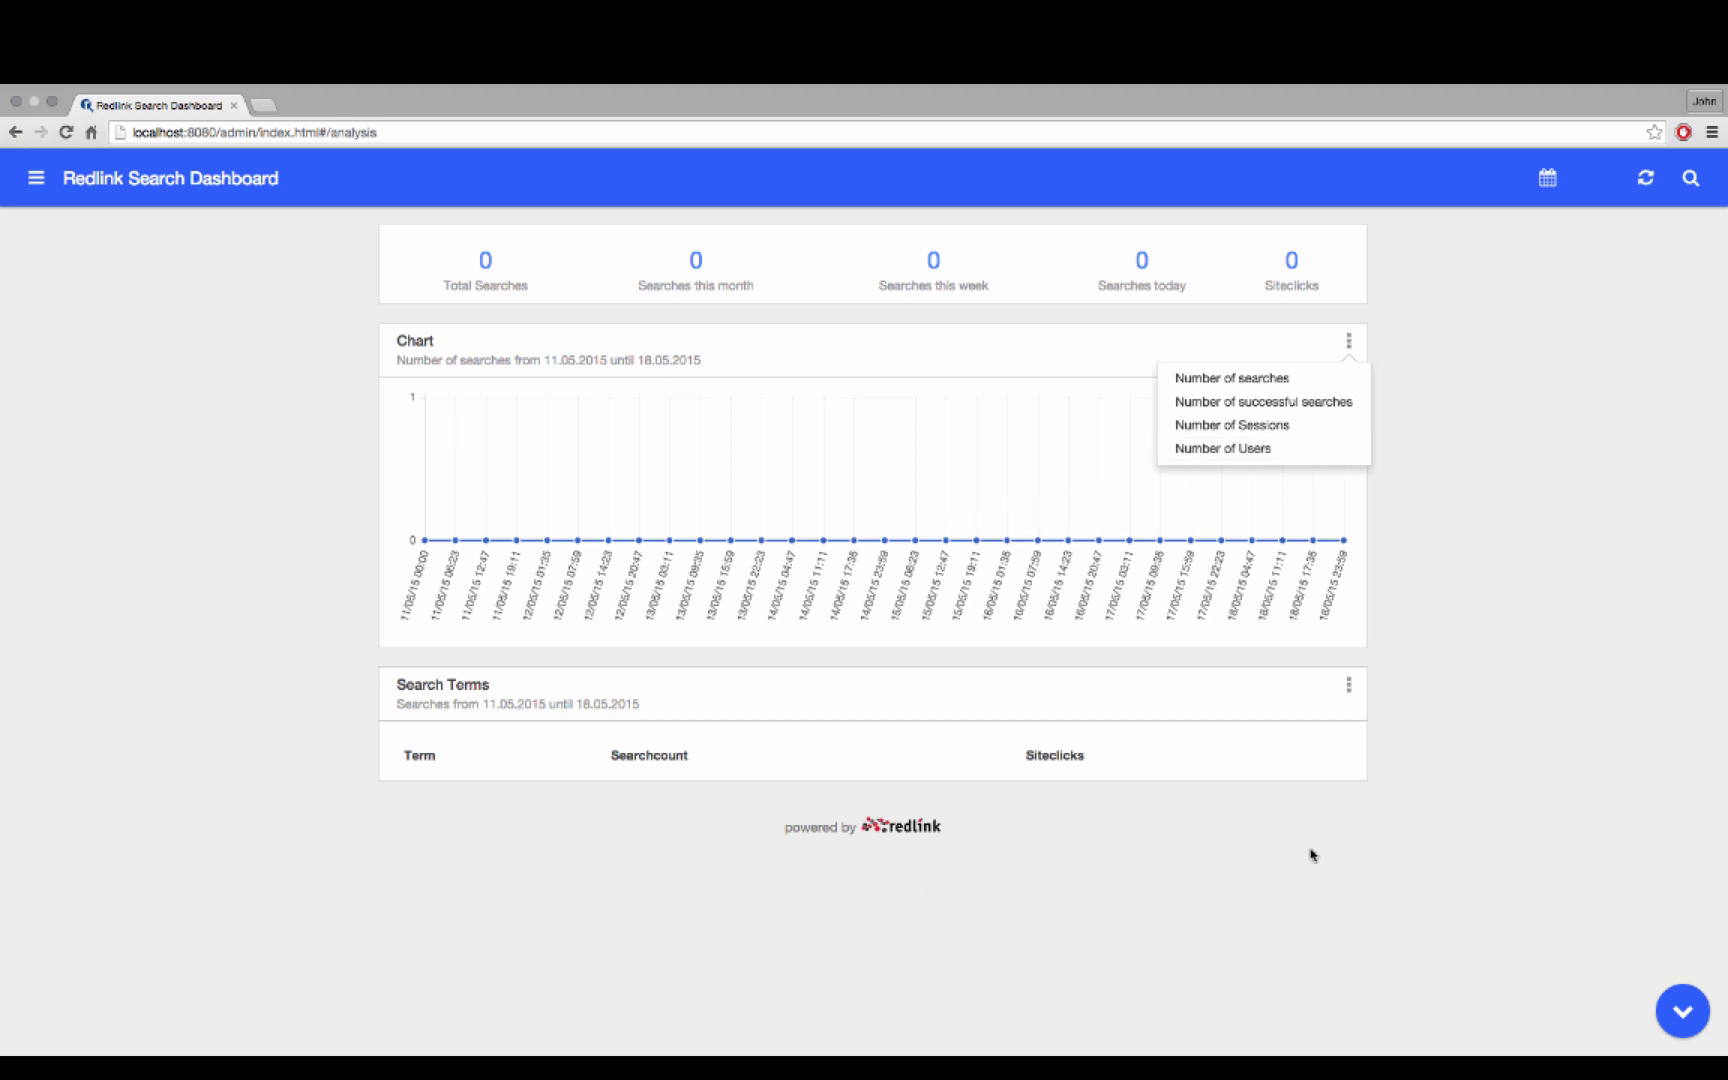
click(1548, 178)
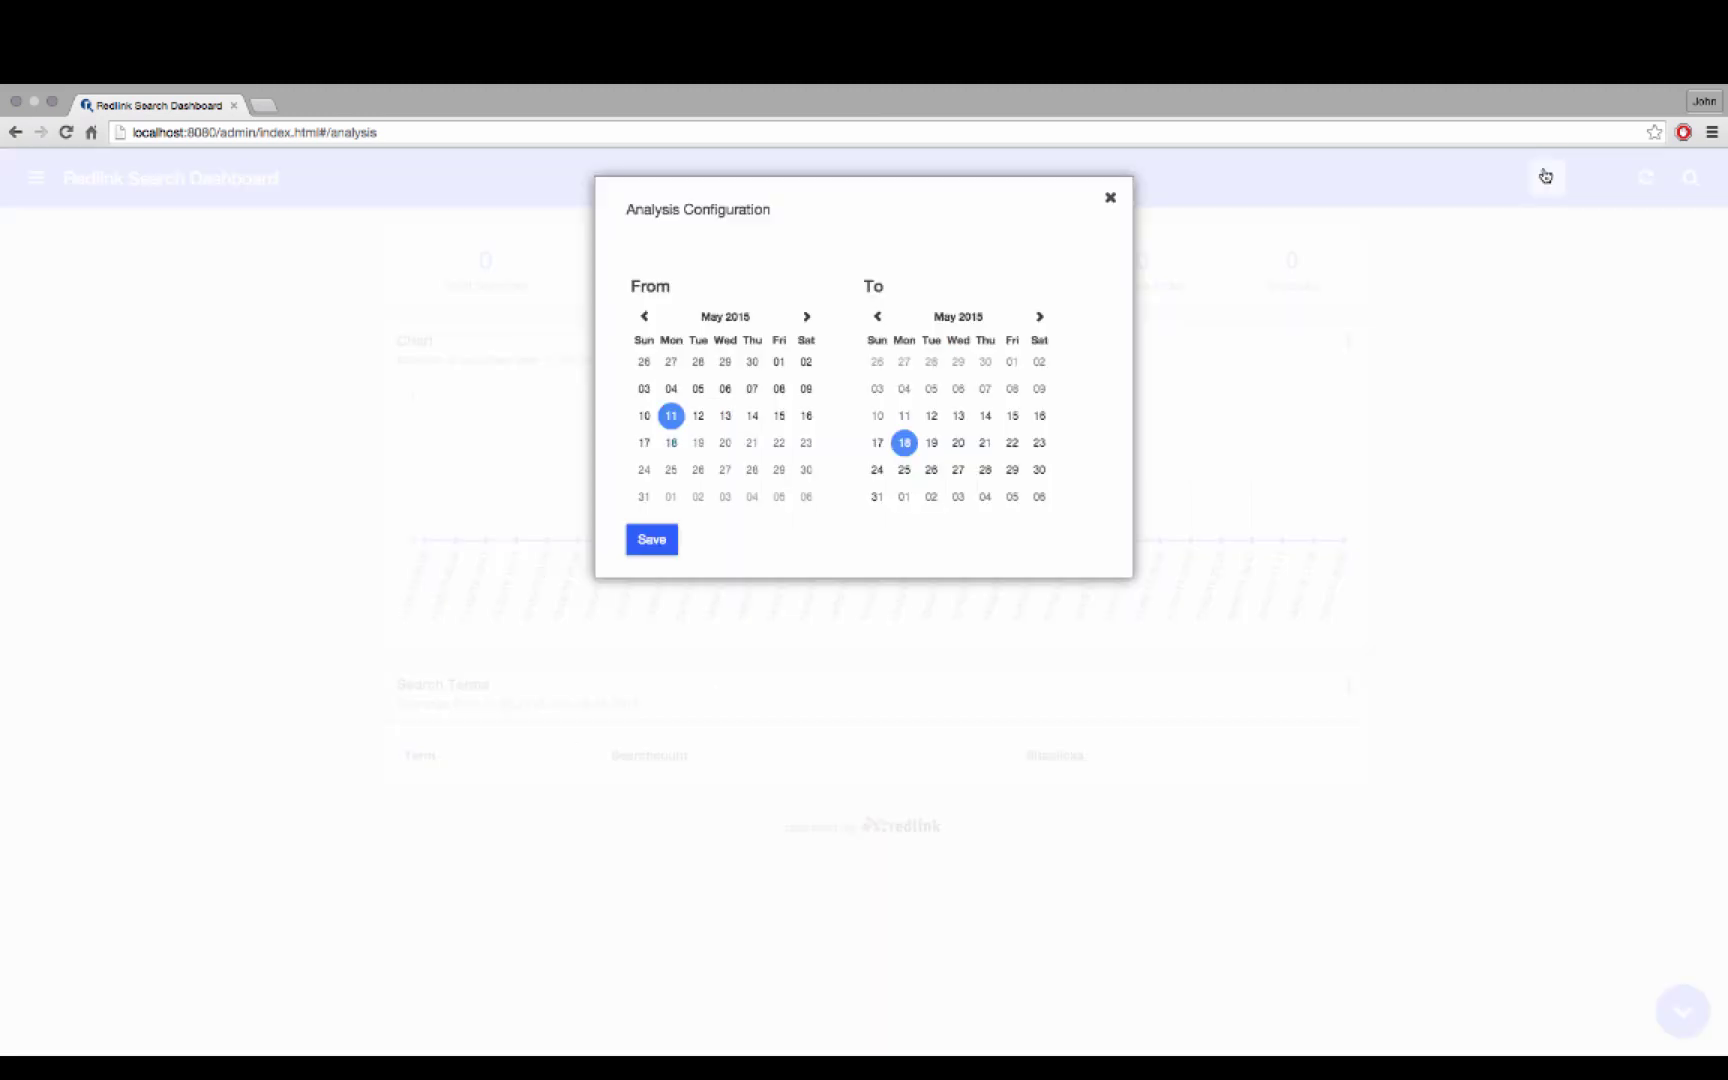
click(654, 542)
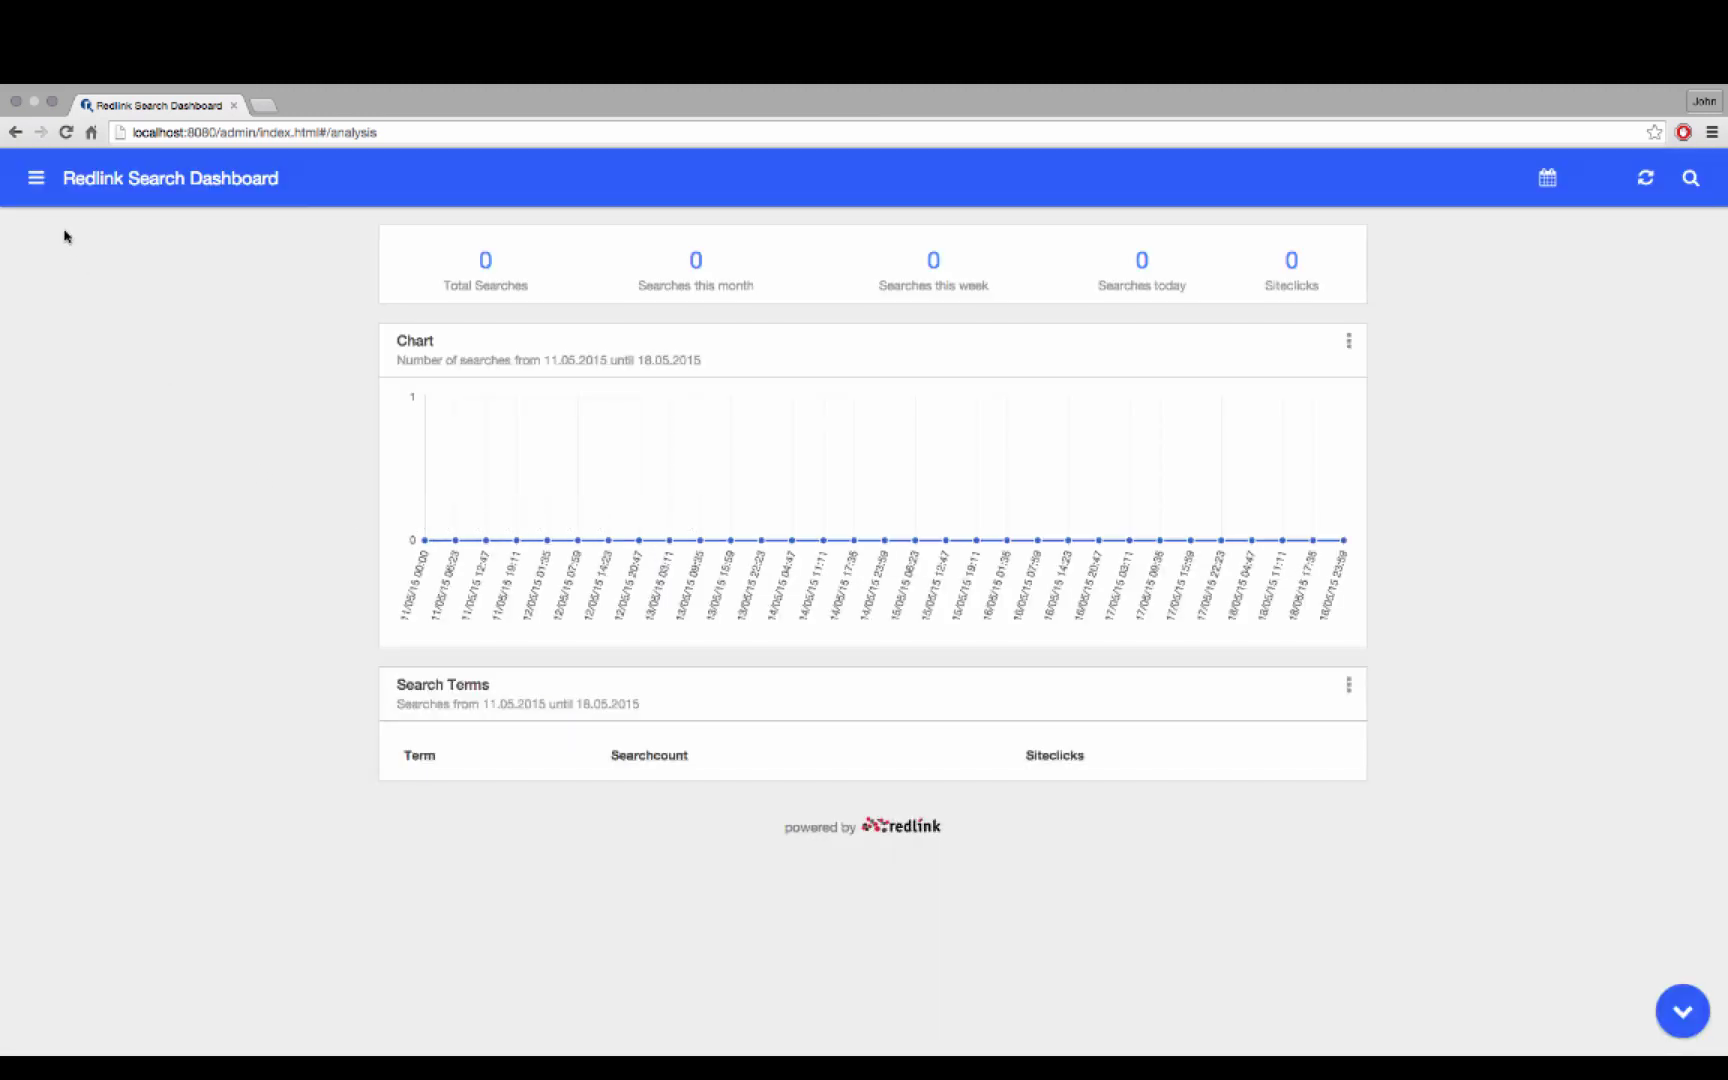
click(36, 178)
click(88, 256)
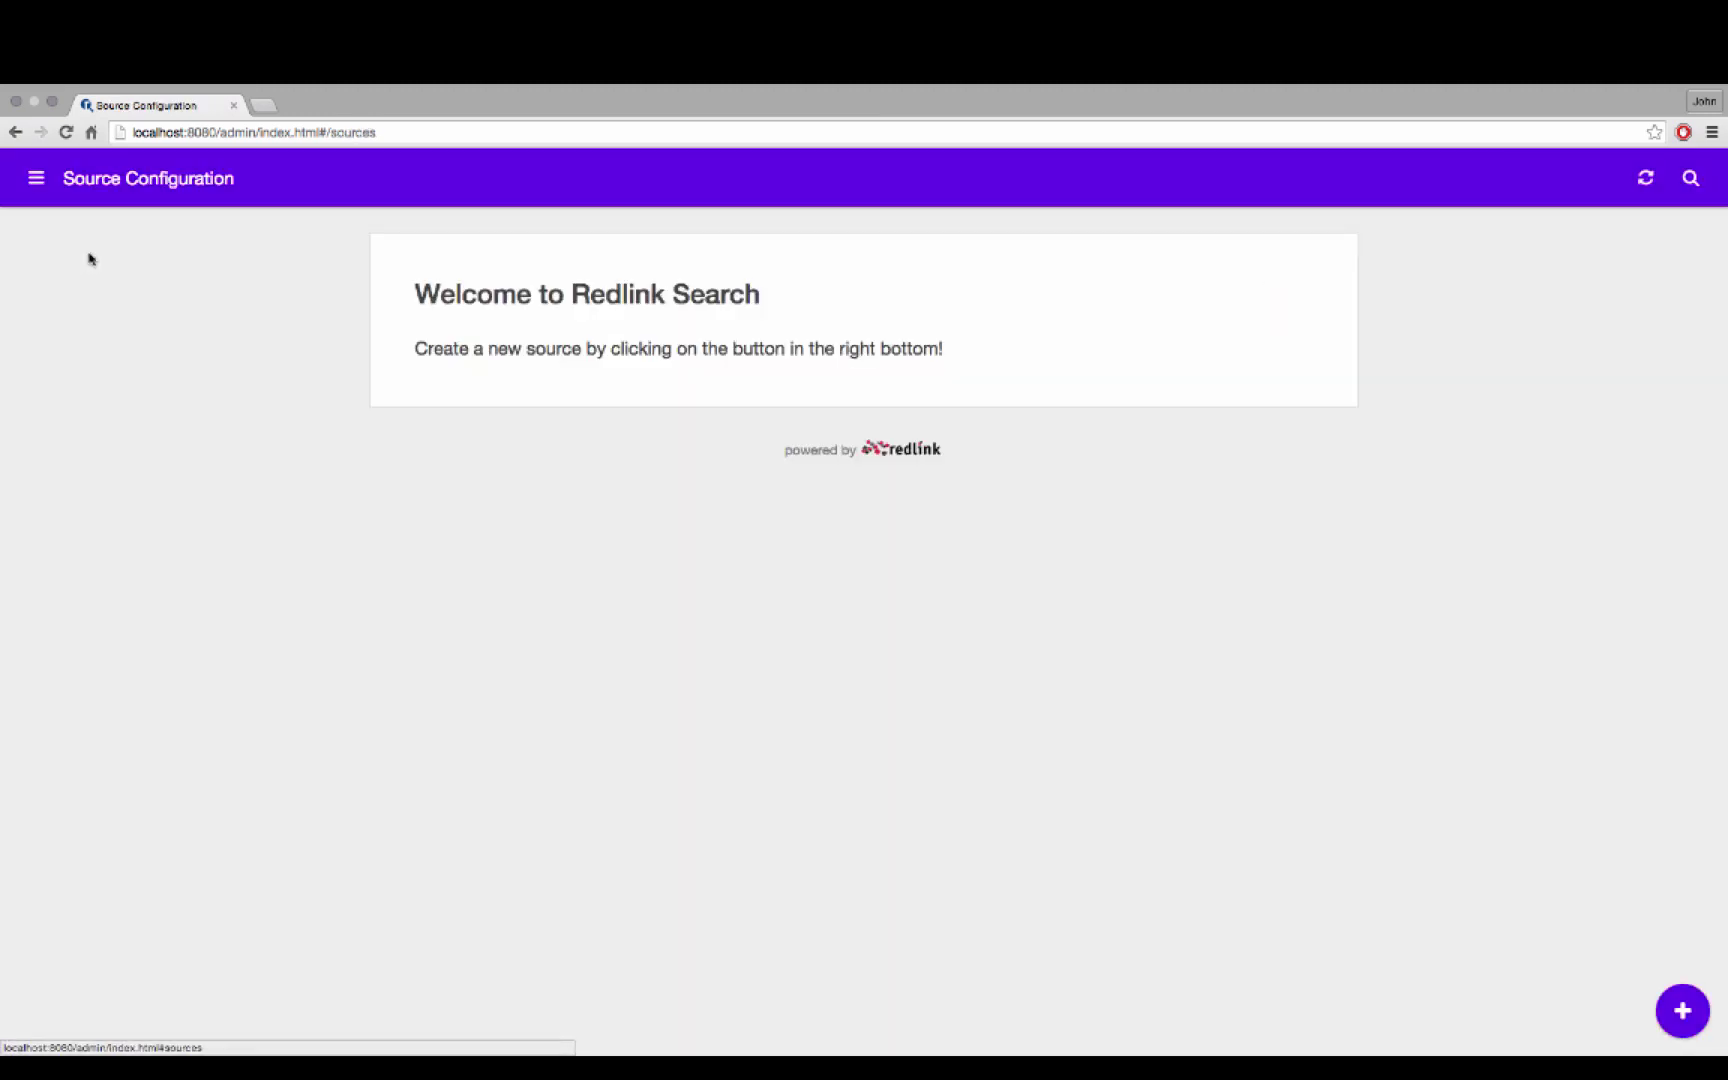
click(1682, 1010)
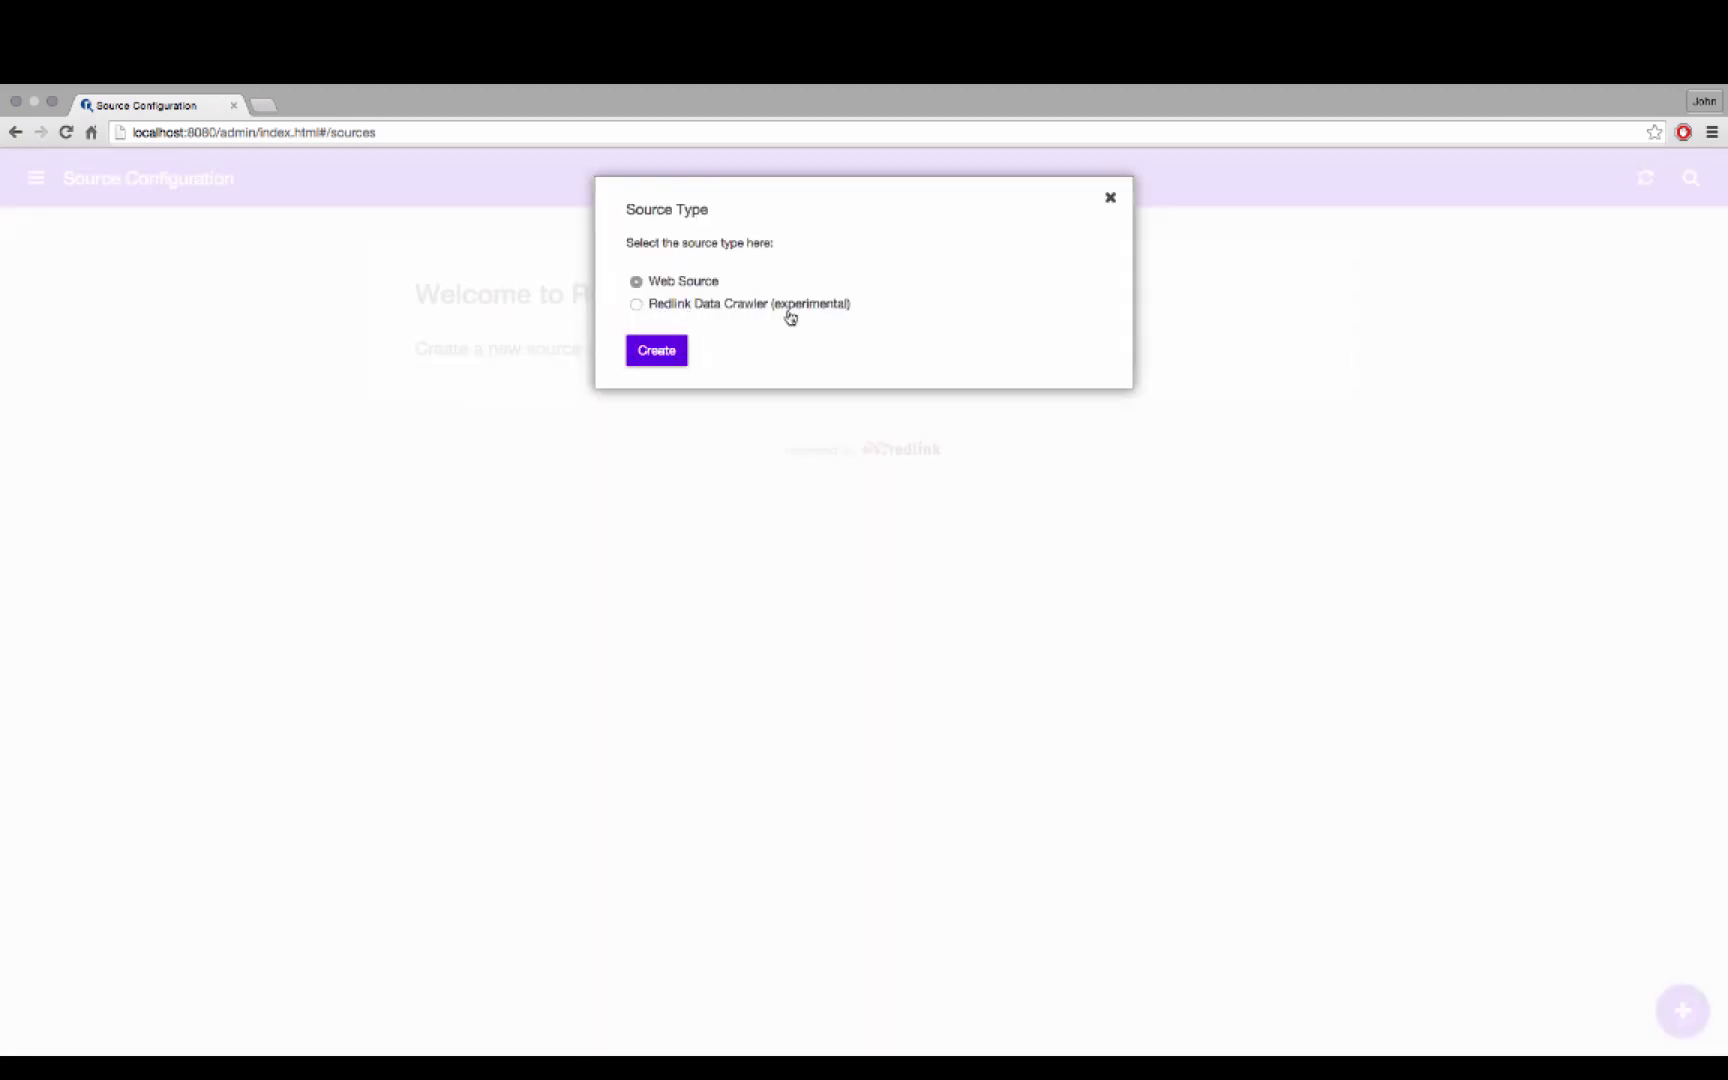
click(652, 355)
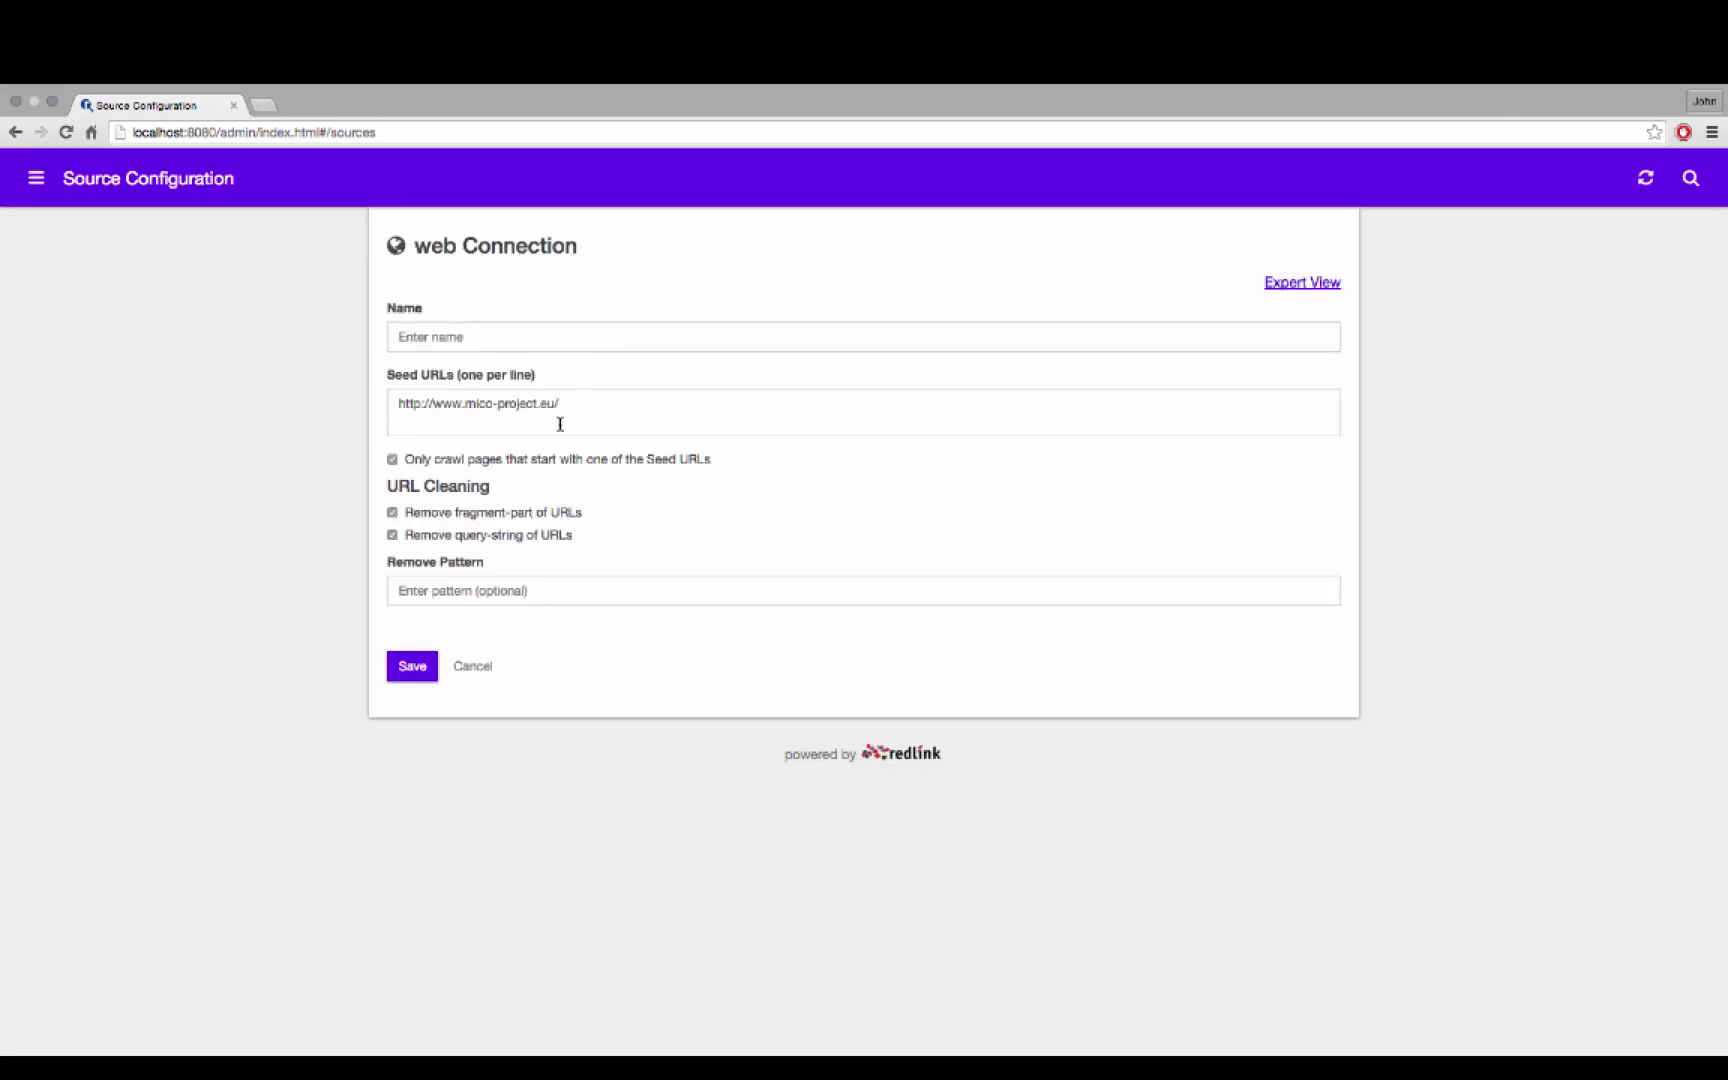
drag(558, 403, 353, 401)
click(443, 338)
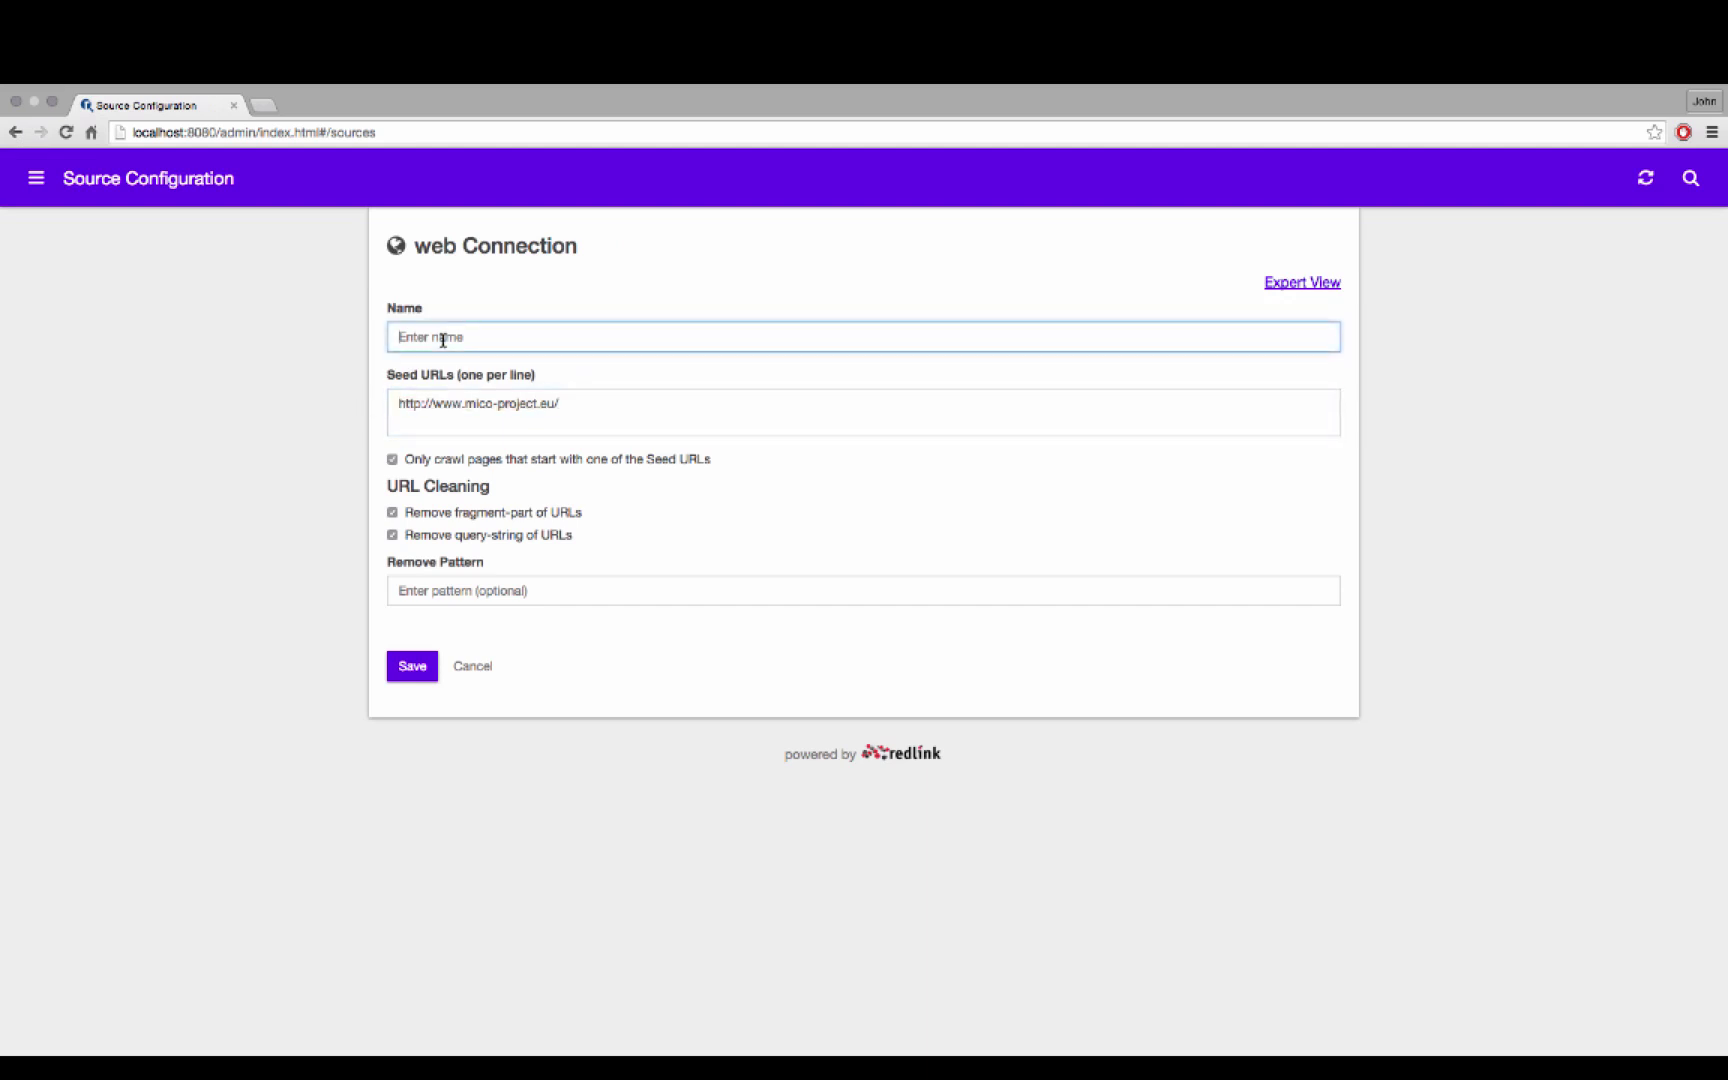
text(MICO)
click(850, 527)
click(1326, 284)
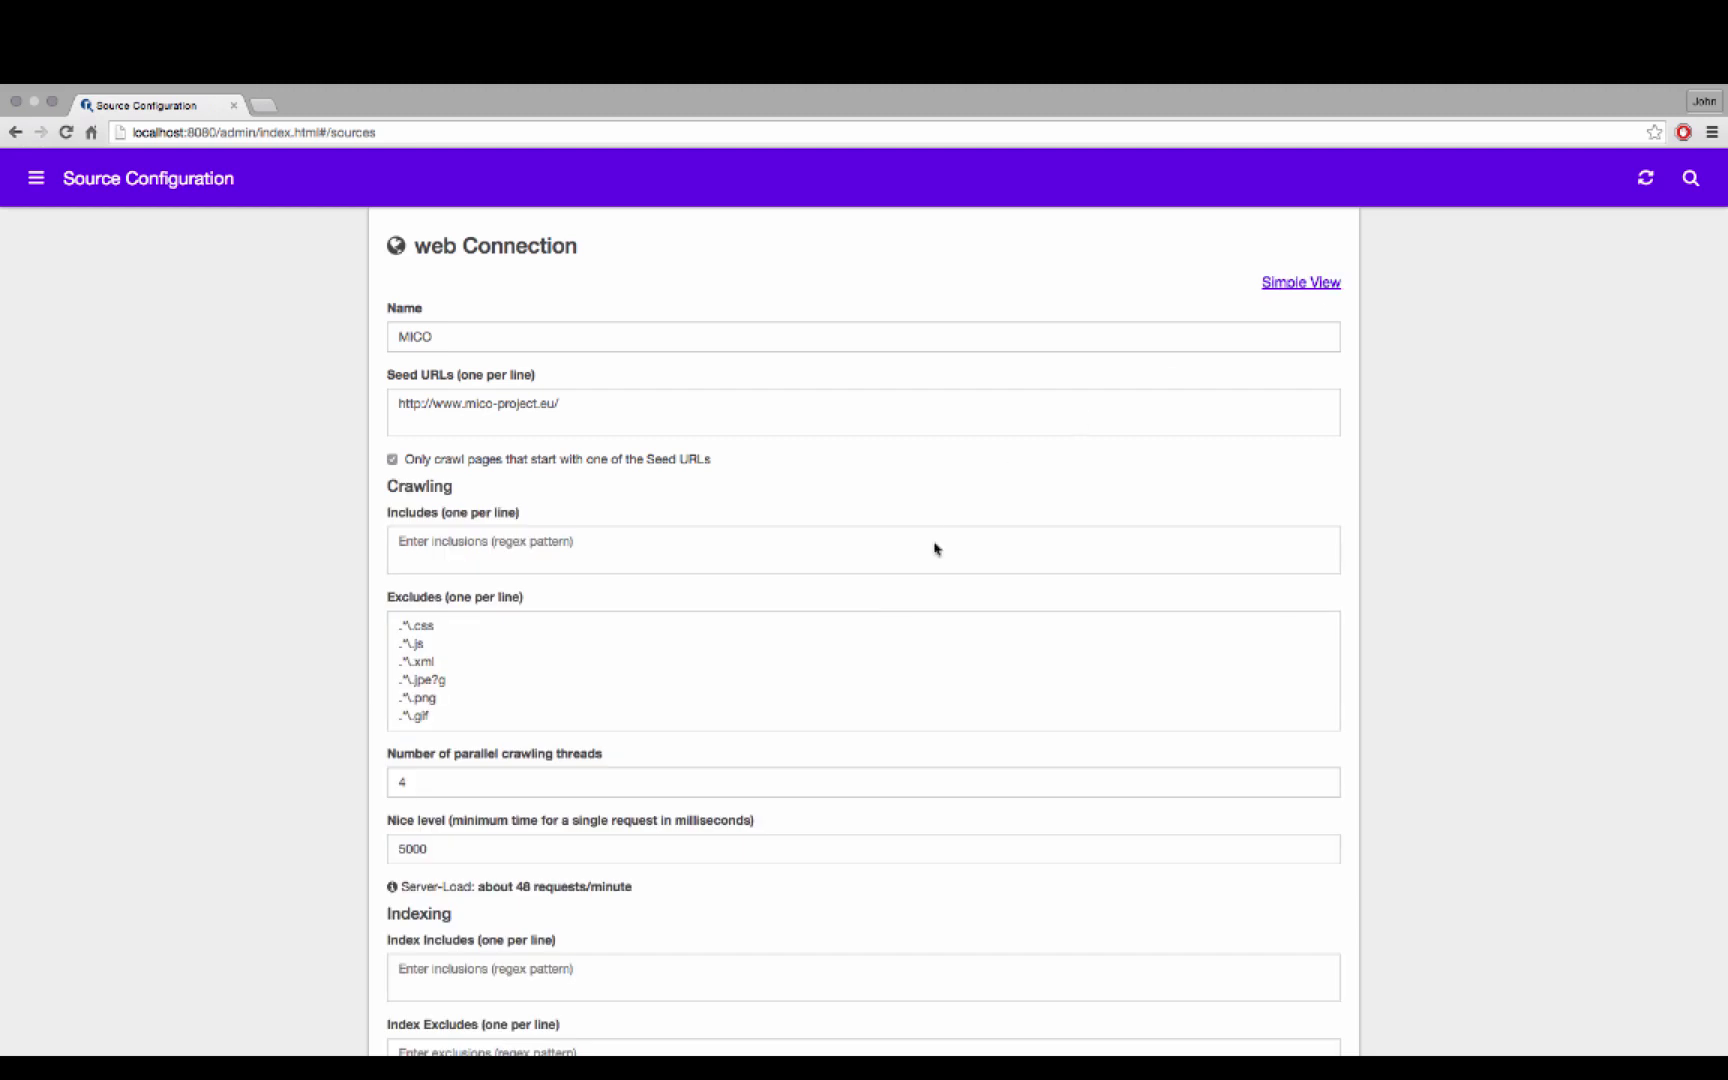
scroll(872, 609, down, 5)
scroll(873, 612, up, 3)
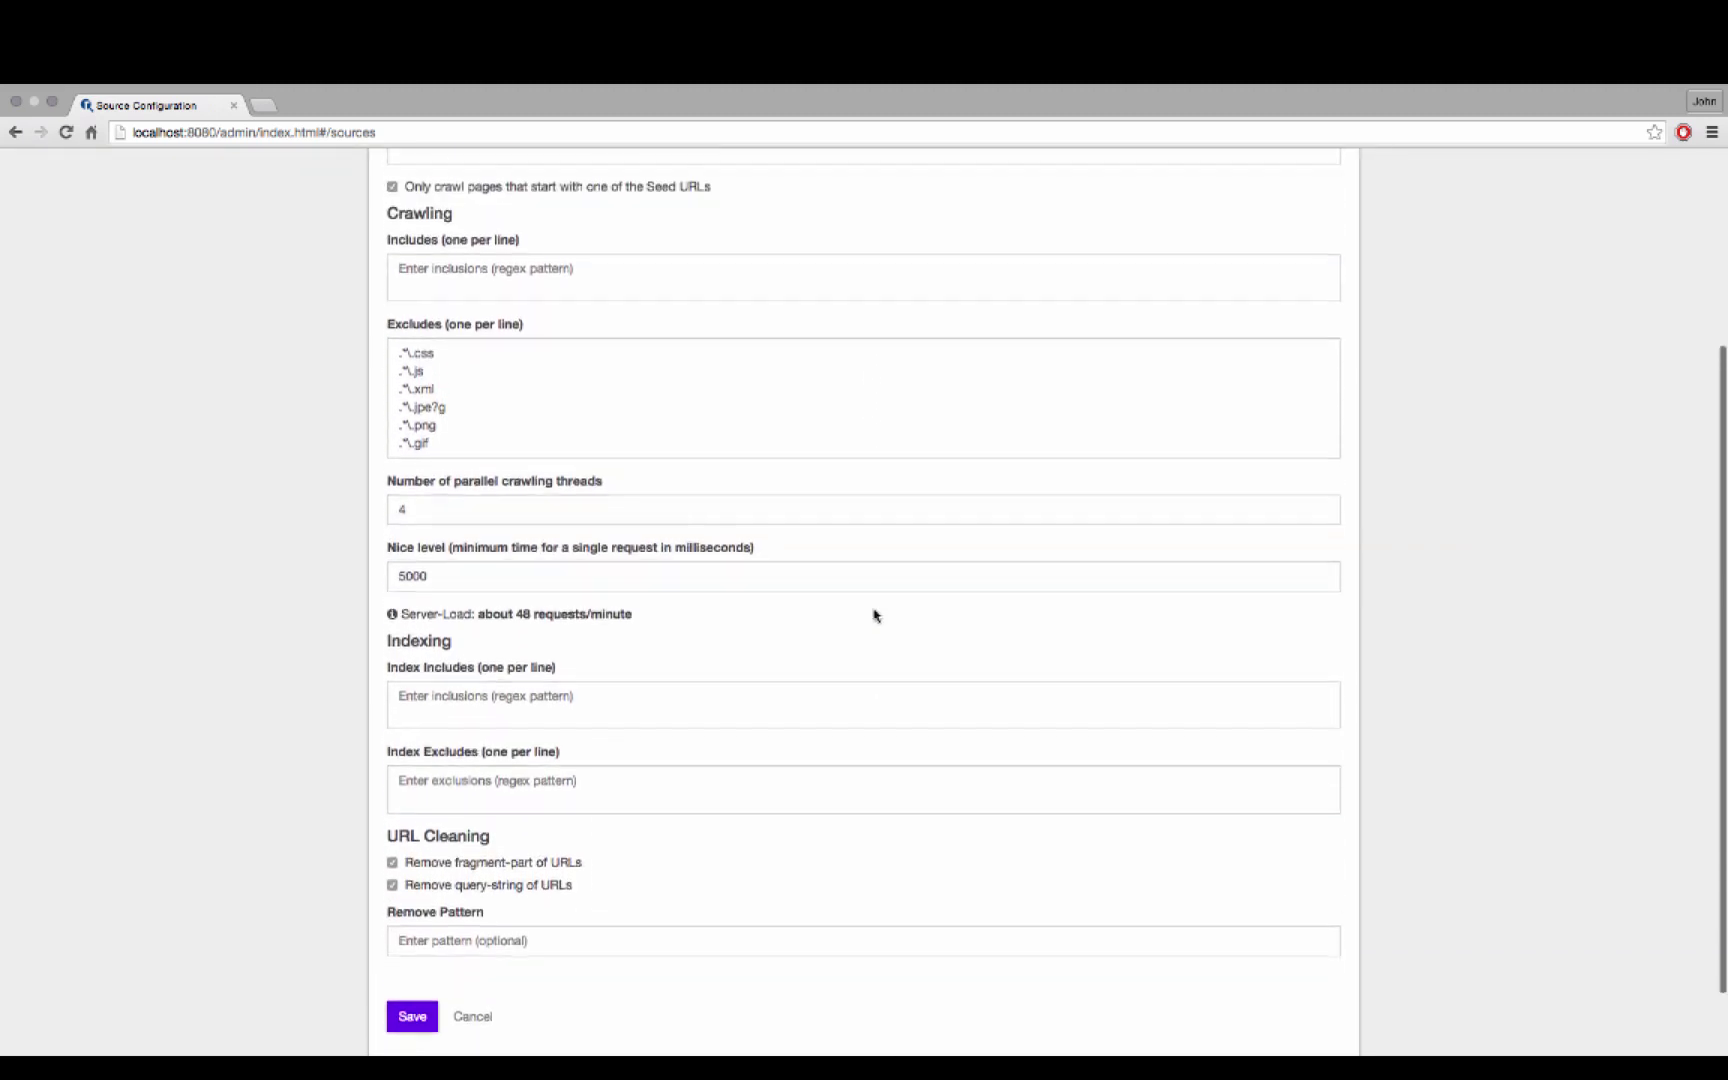
scroll(873, 612, down, 3)
click(410, 940)
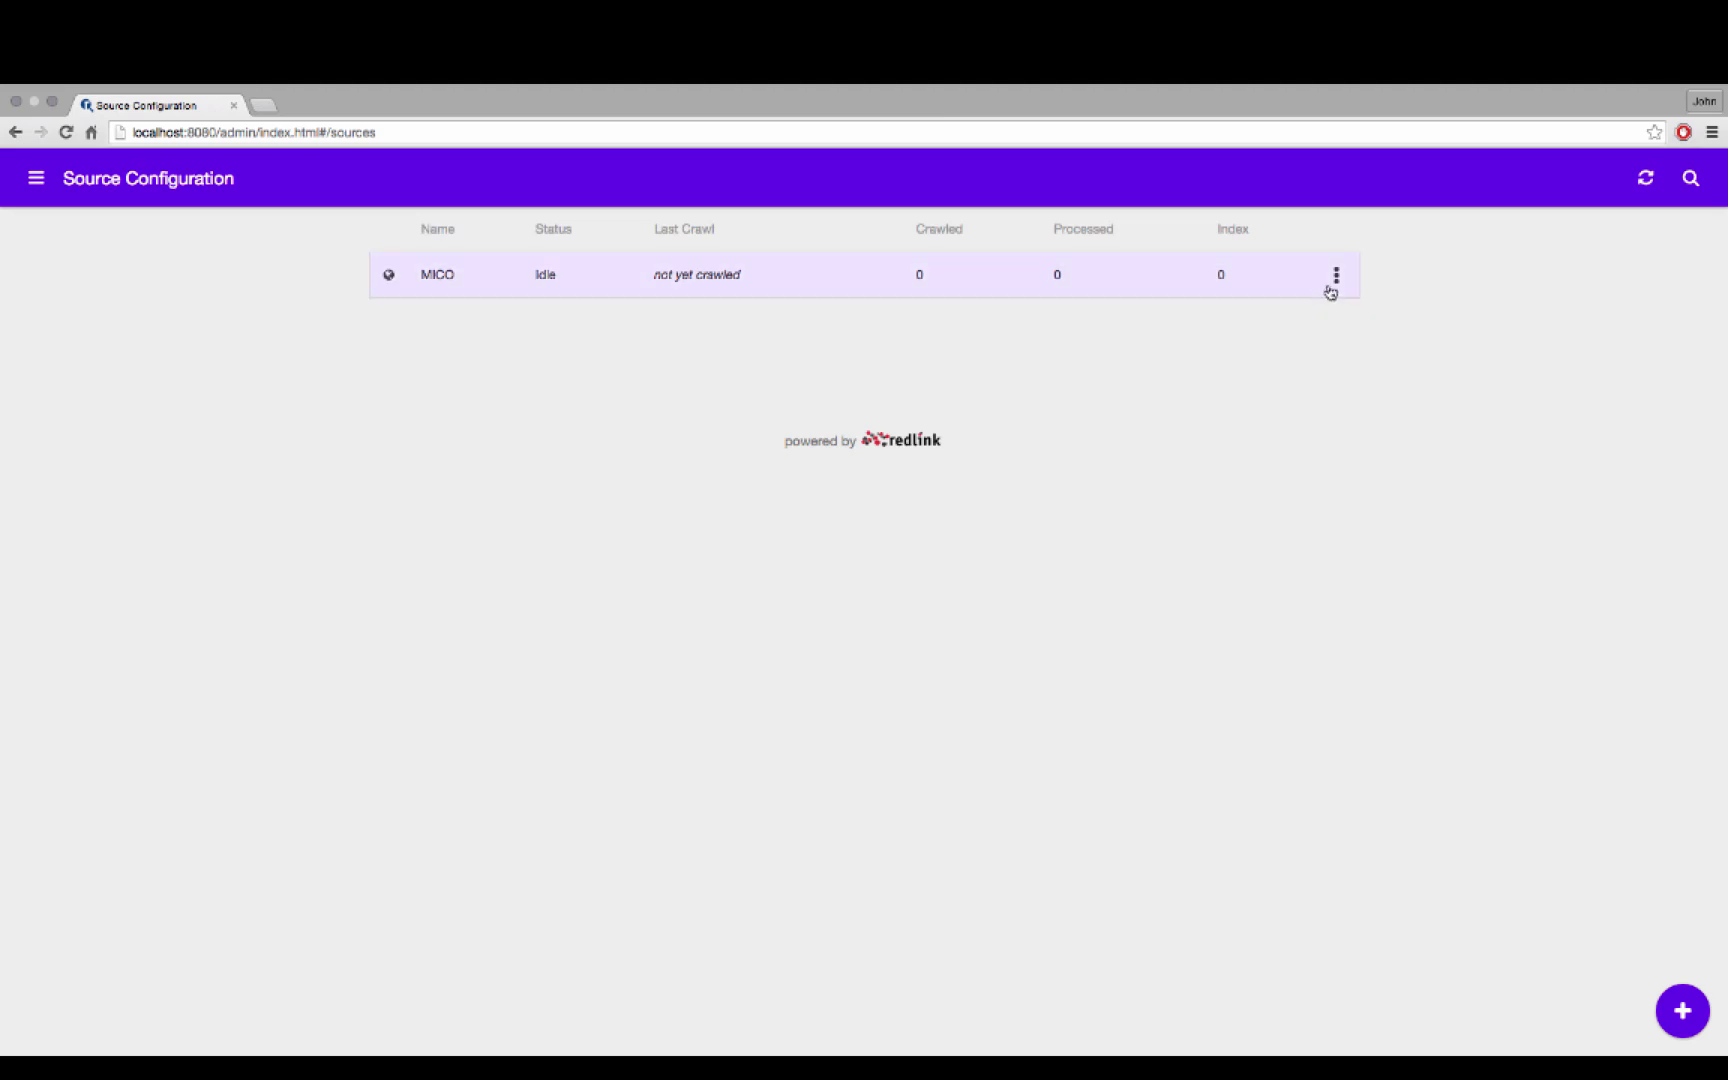
Crawl the MICO source until 149 pages are indexed, then open the search front end
click(1335, 278)
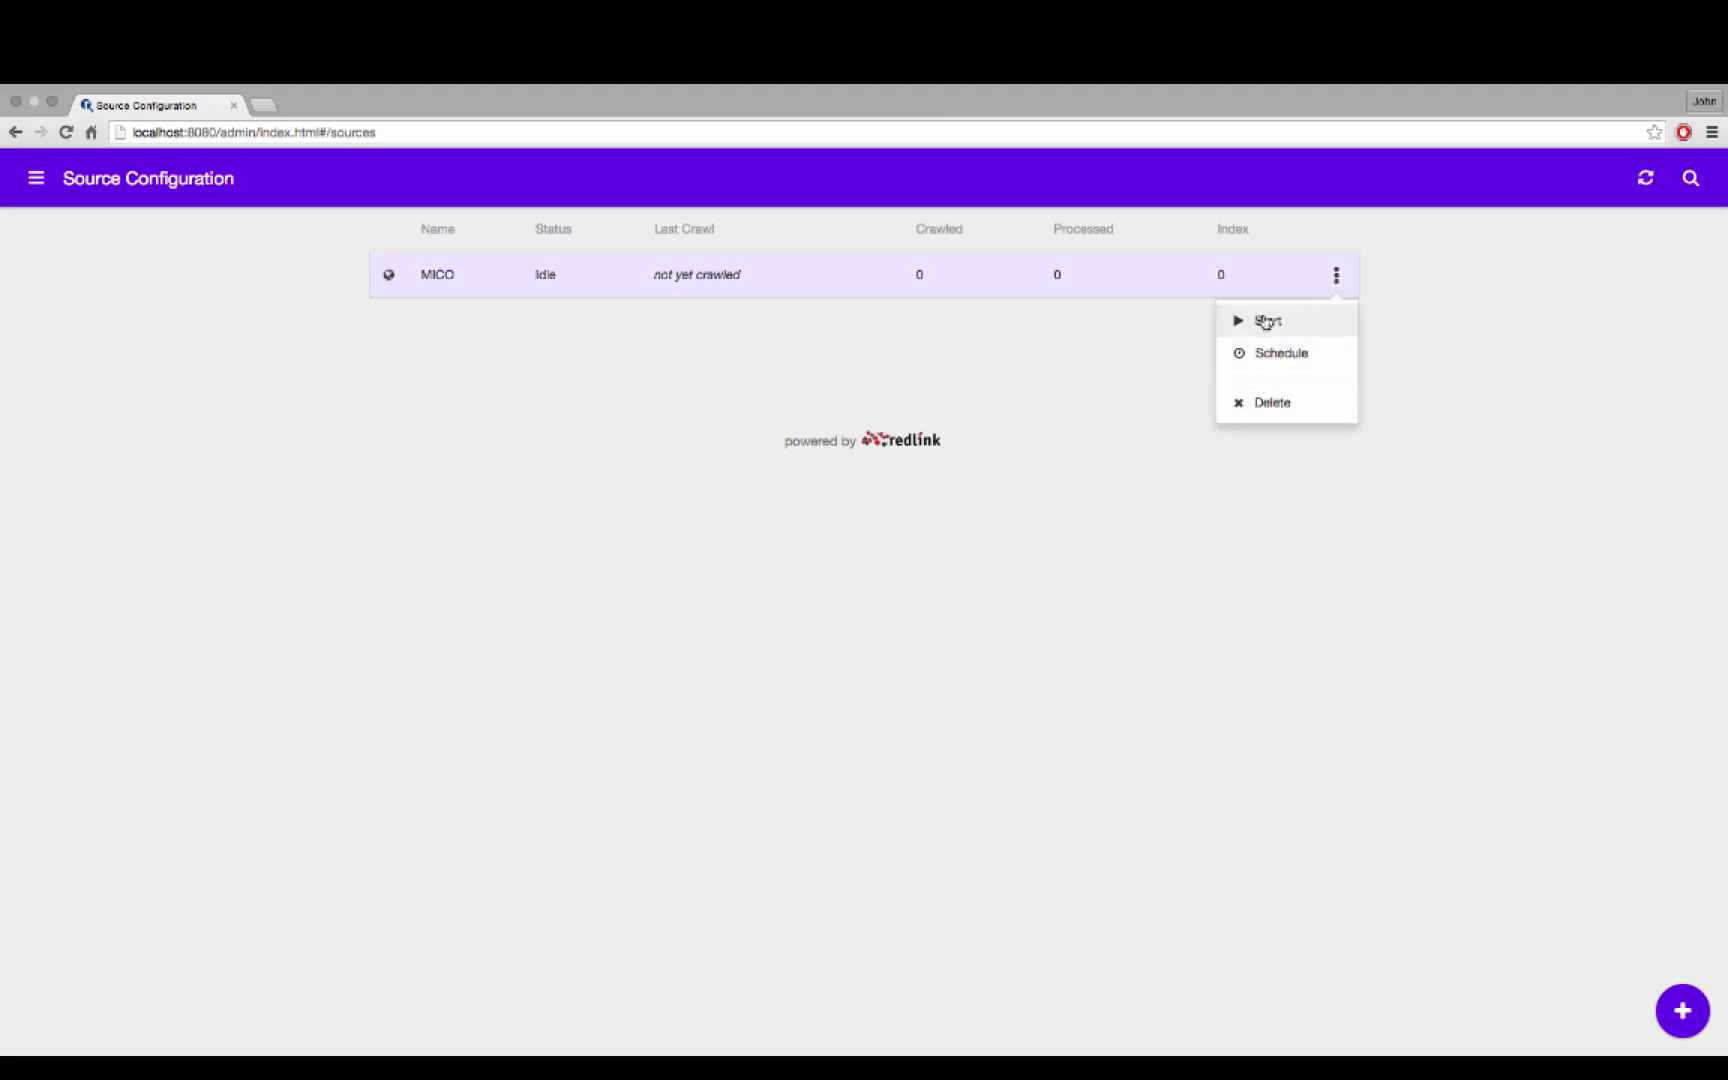
click(1264, 321)
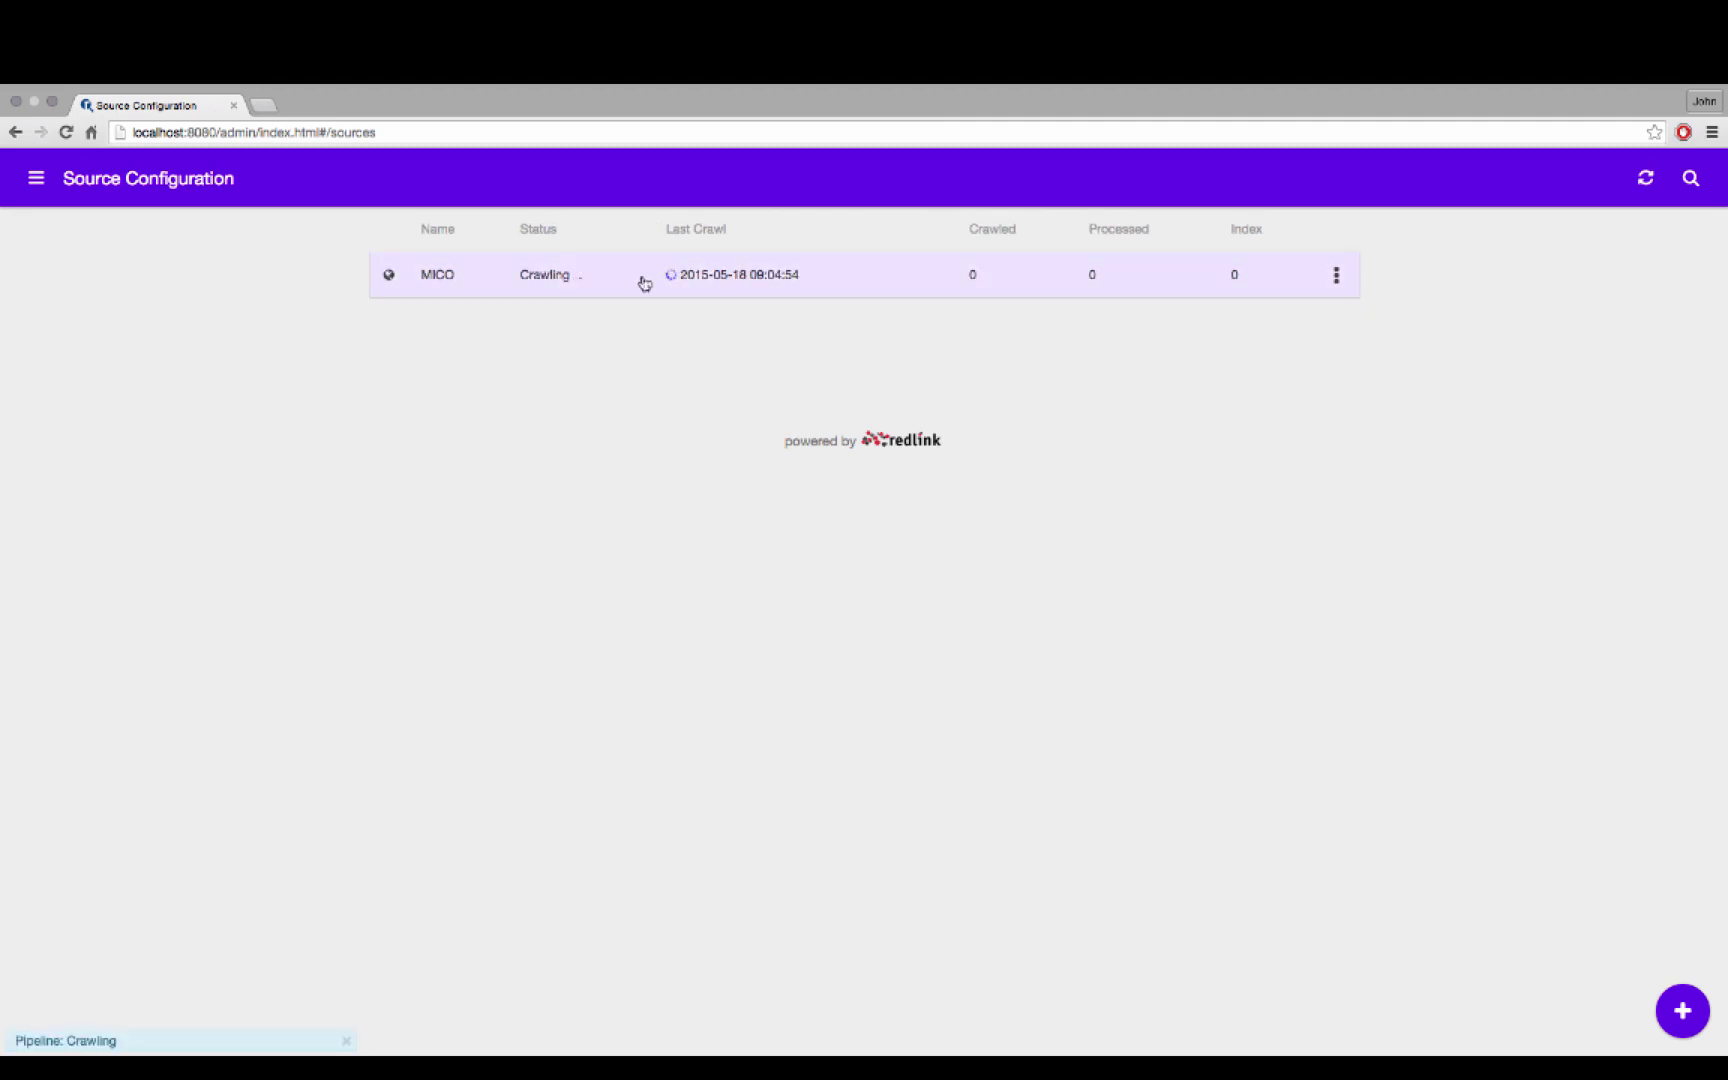
mouse_move(685, 285)
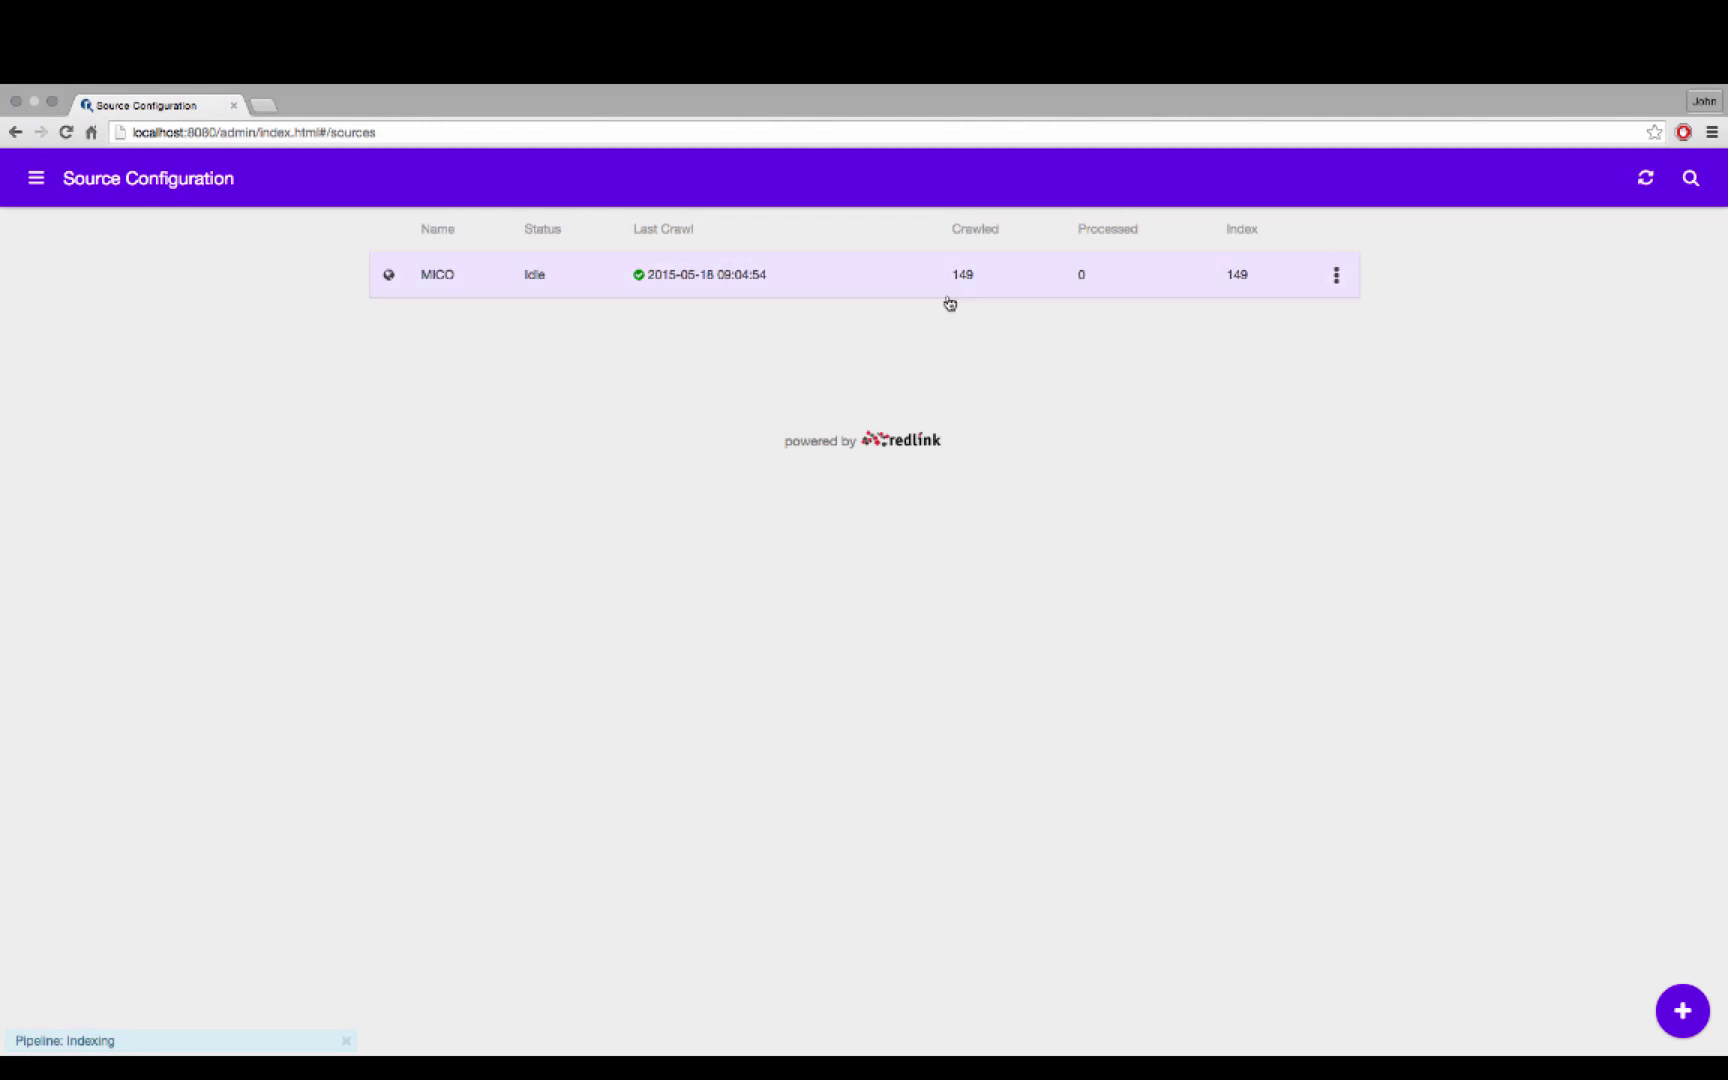
click(1690, 178)
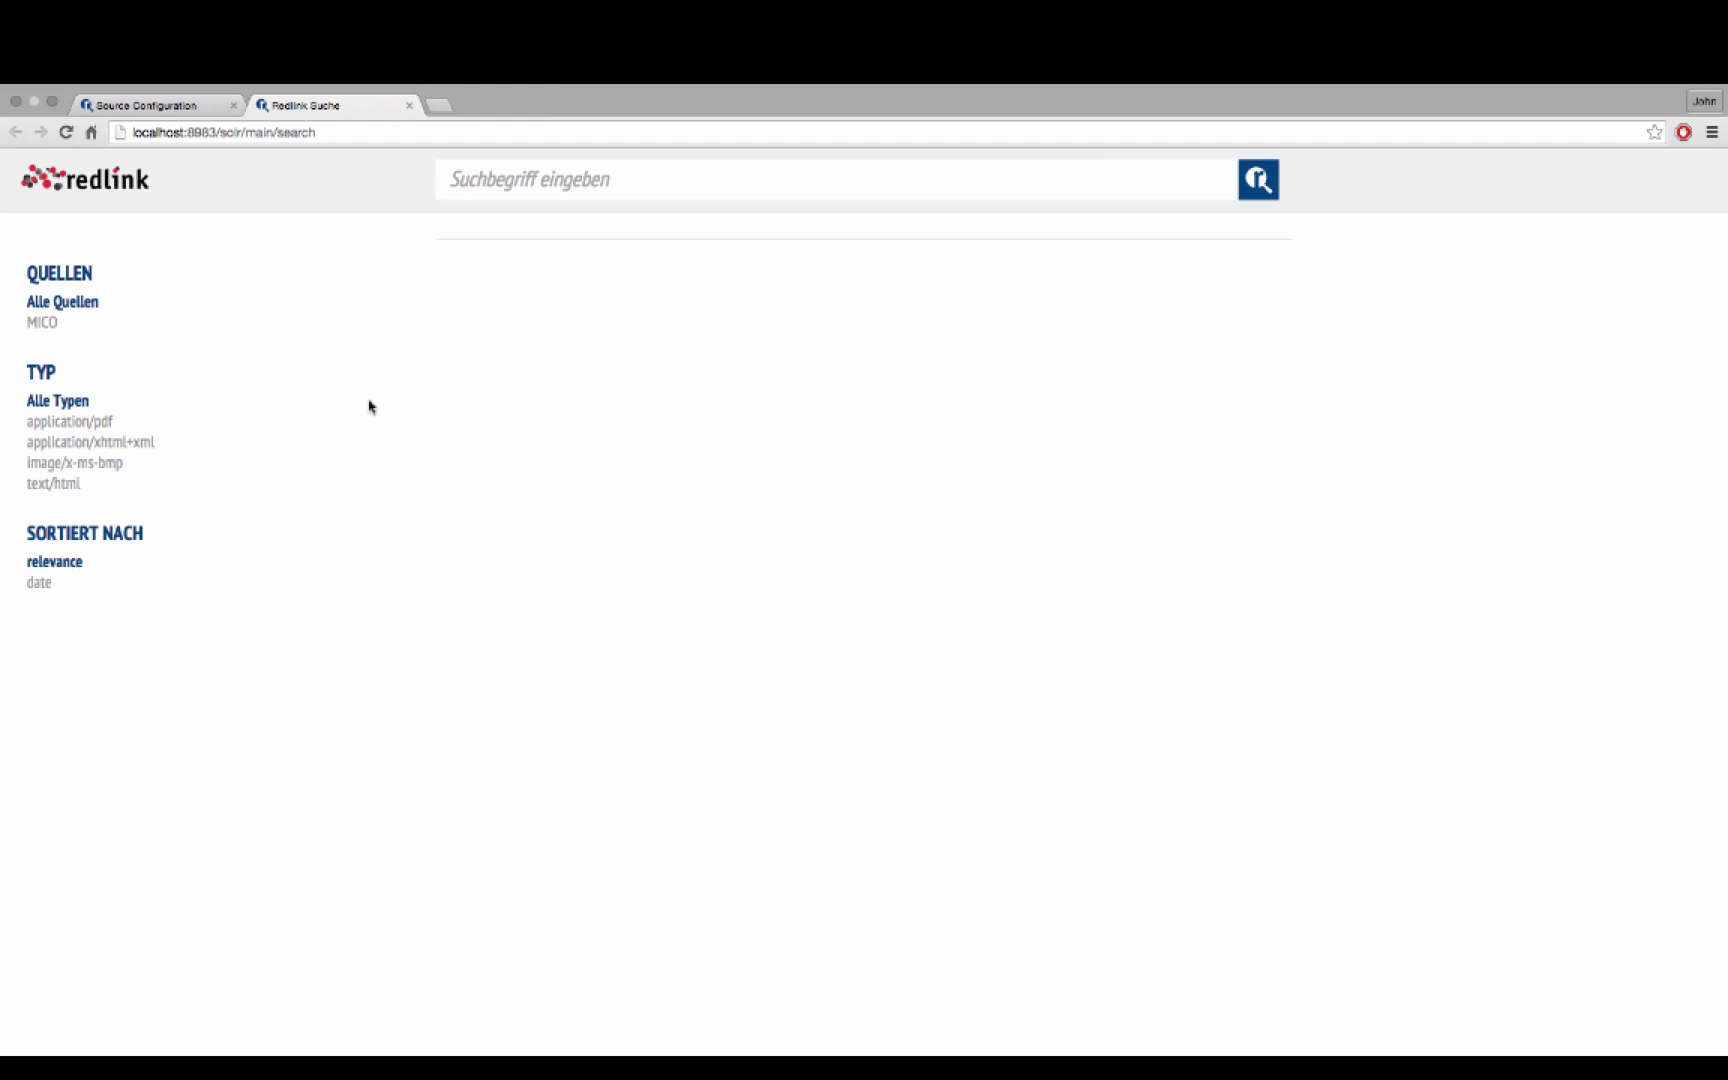
Search All Sources for a project member's name and review the 16 results
click(40, 323)
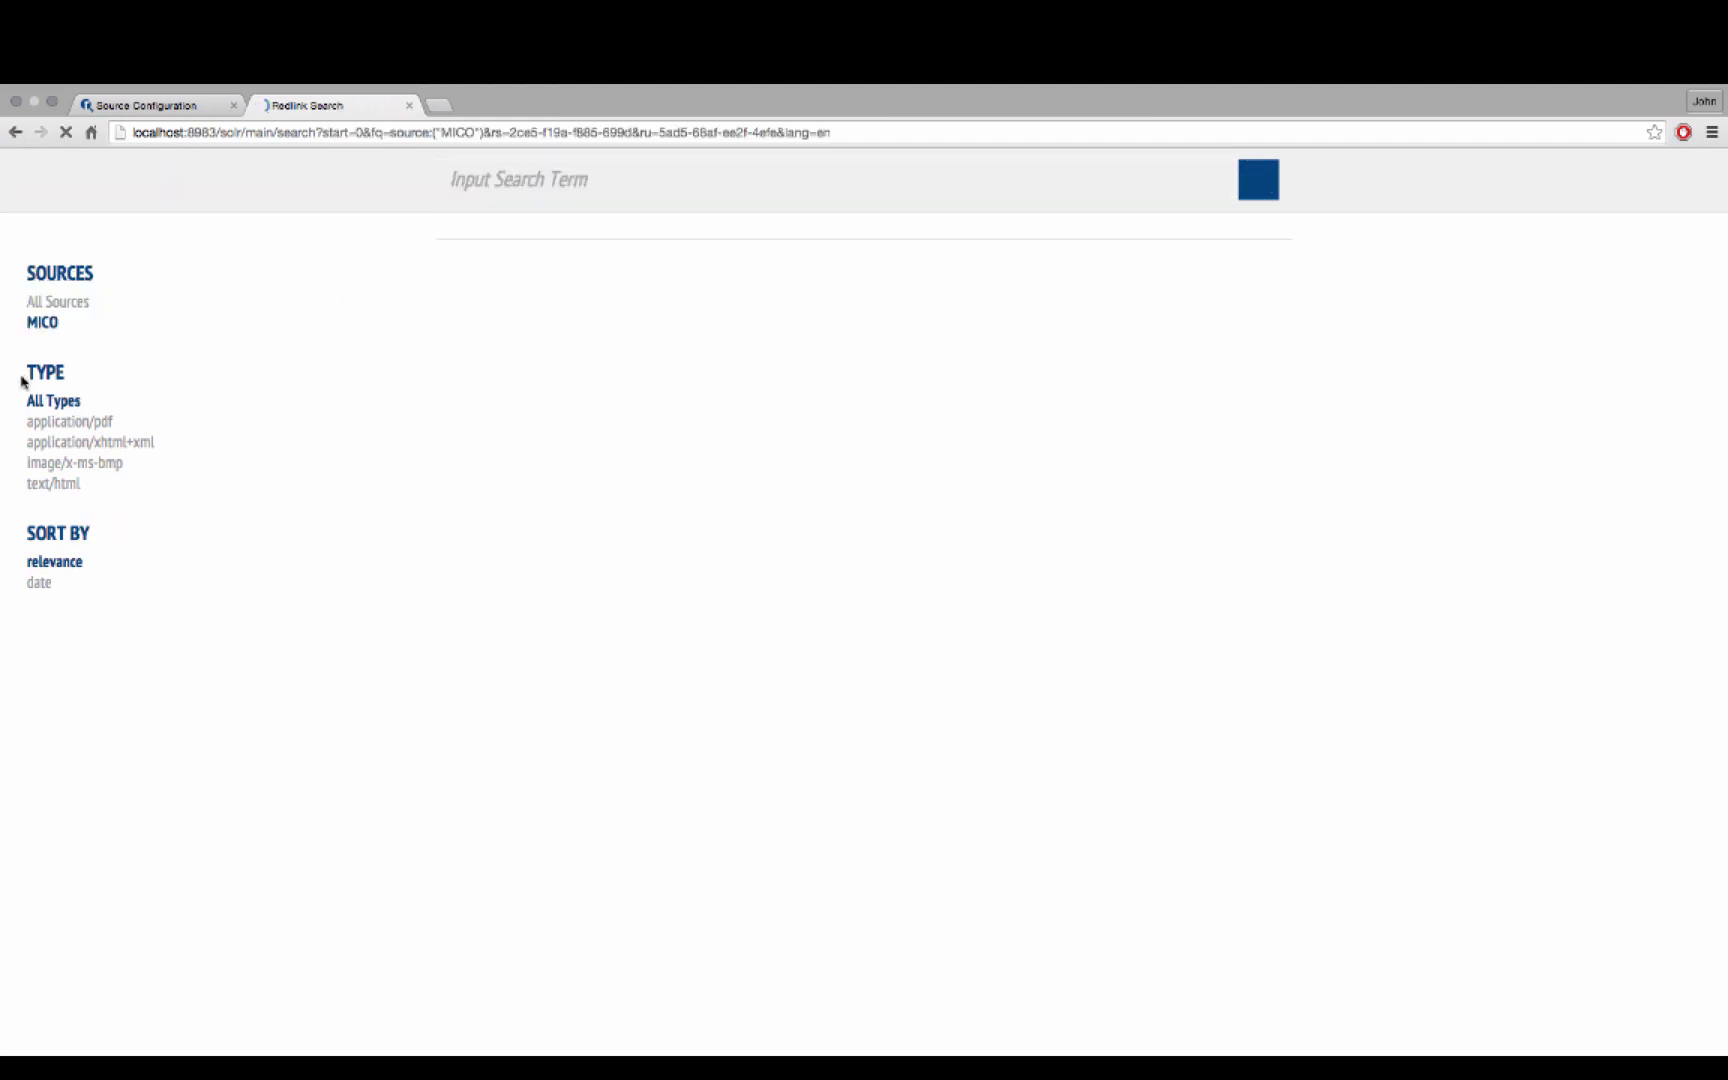
click(83, 307)
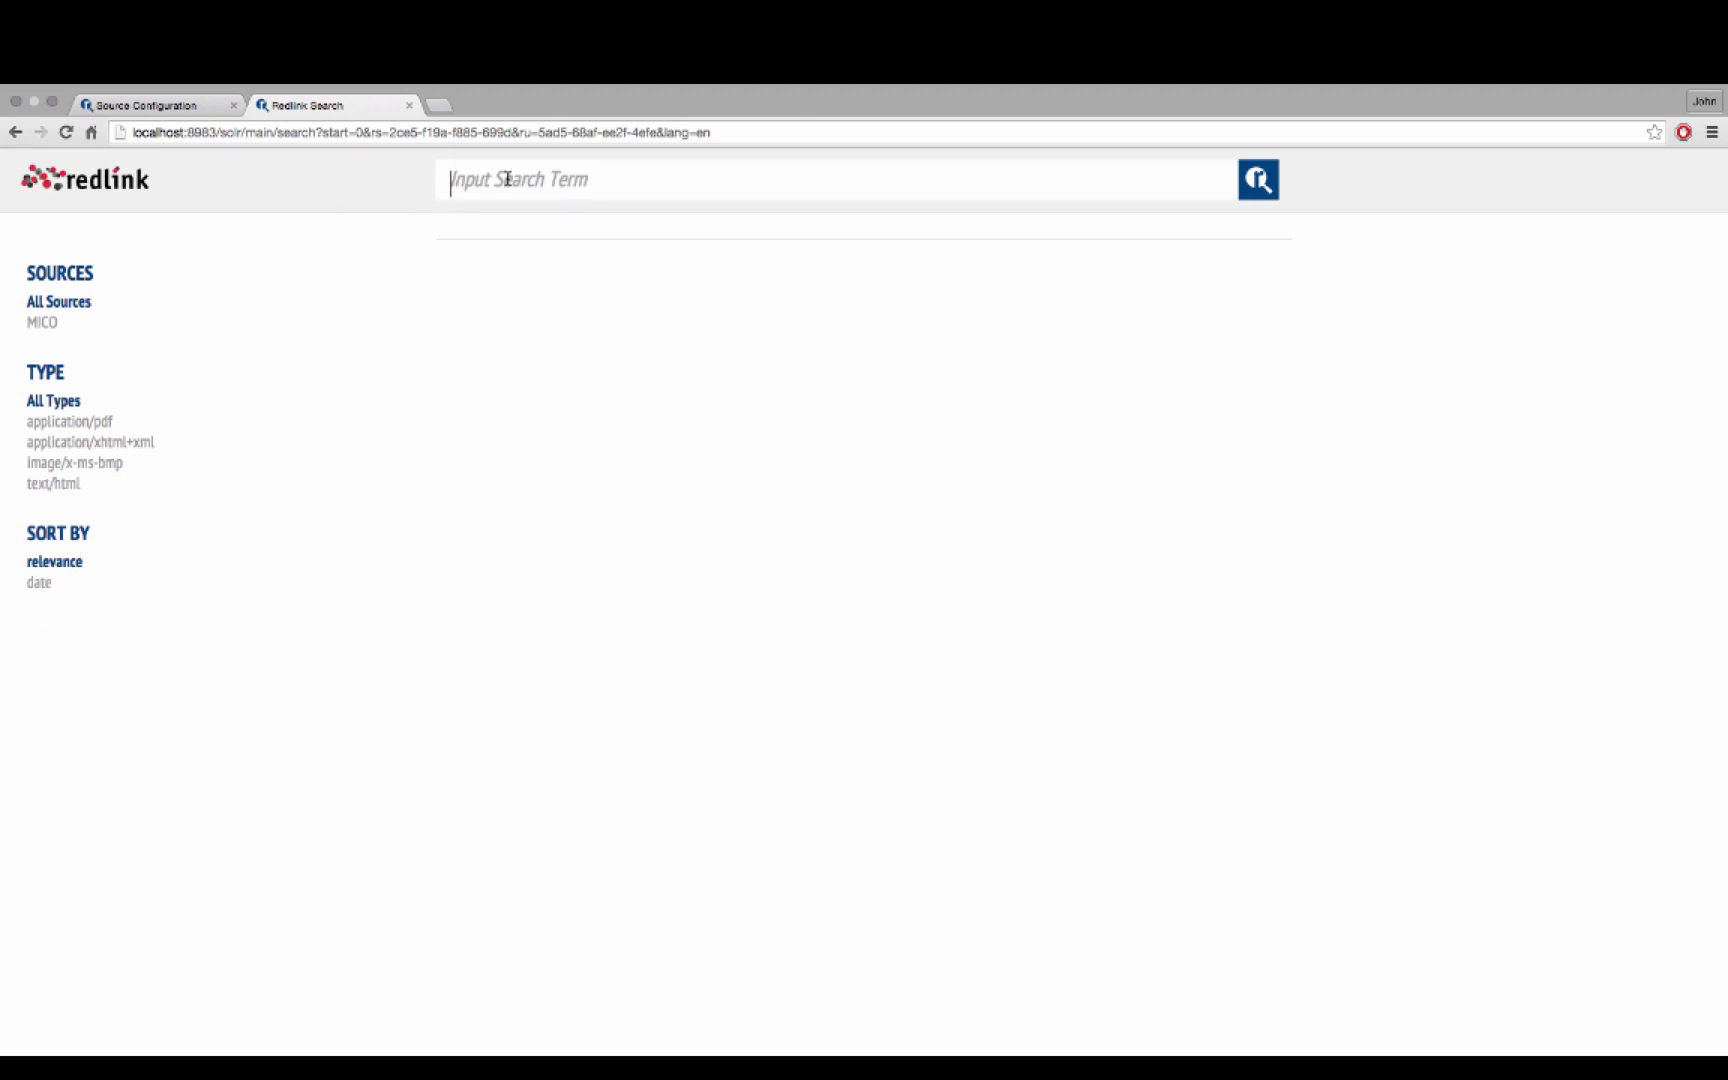
text(j)
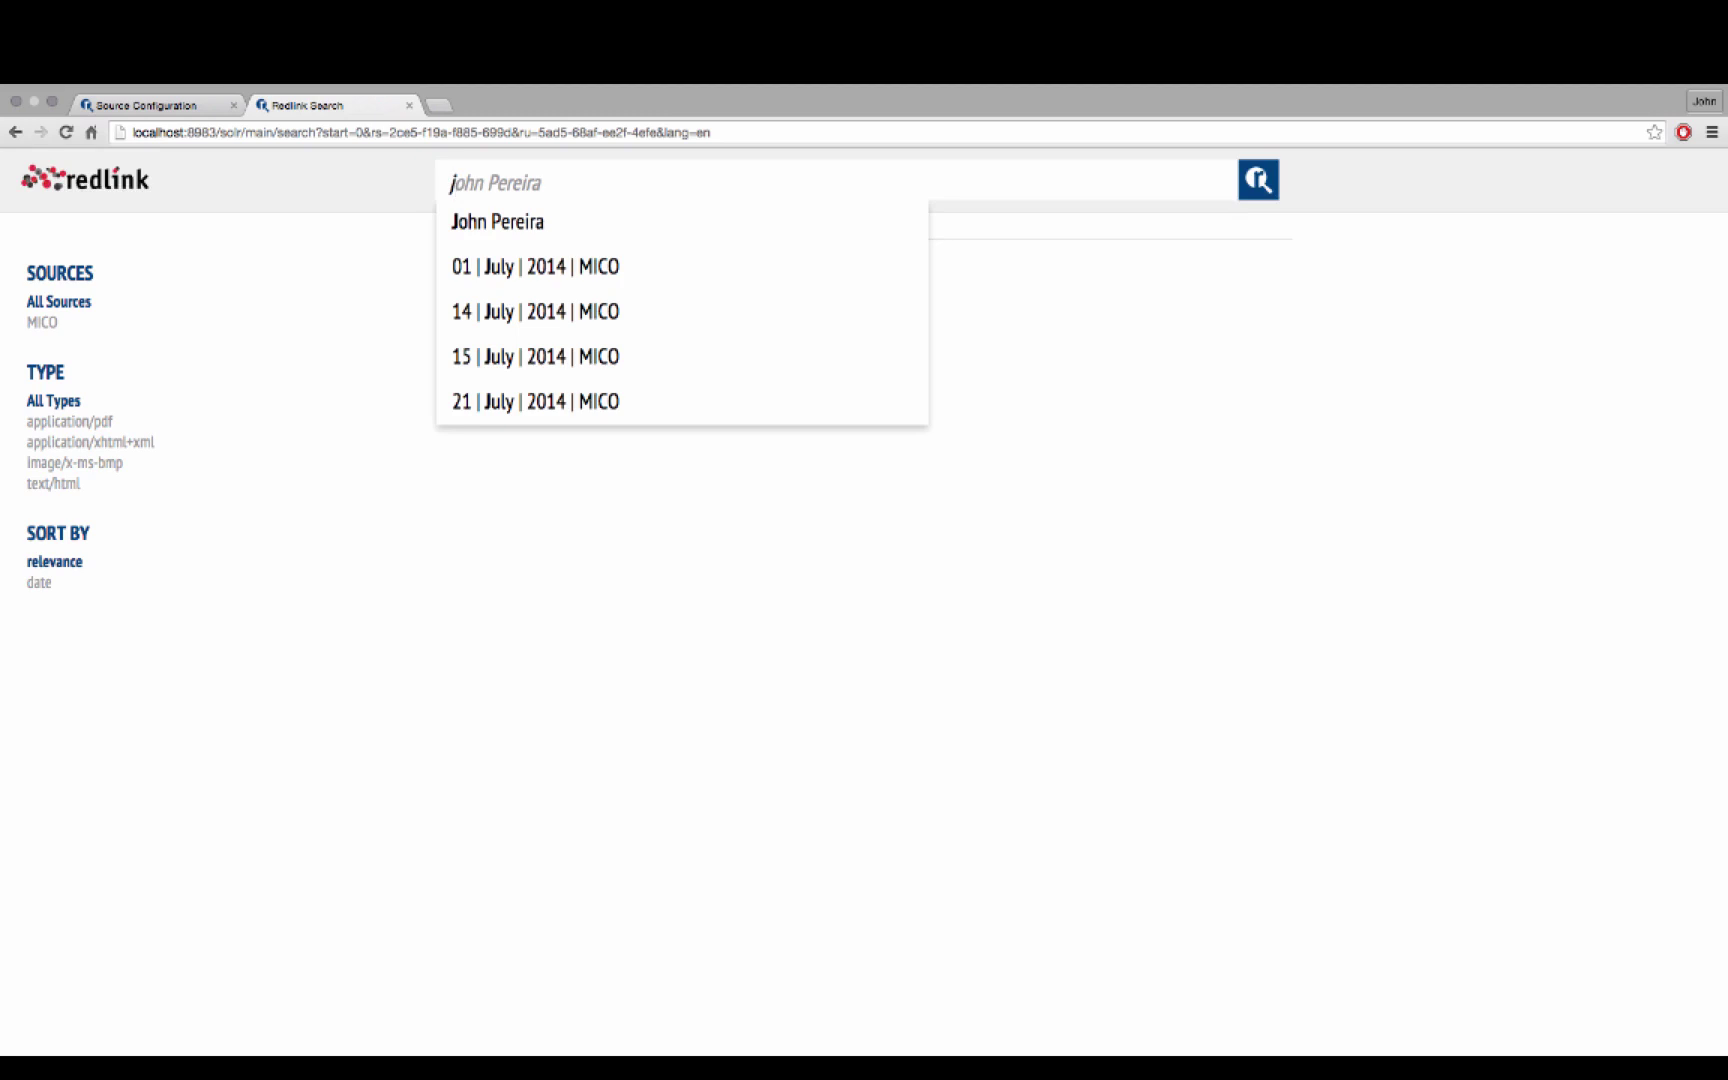
click(539, 222)
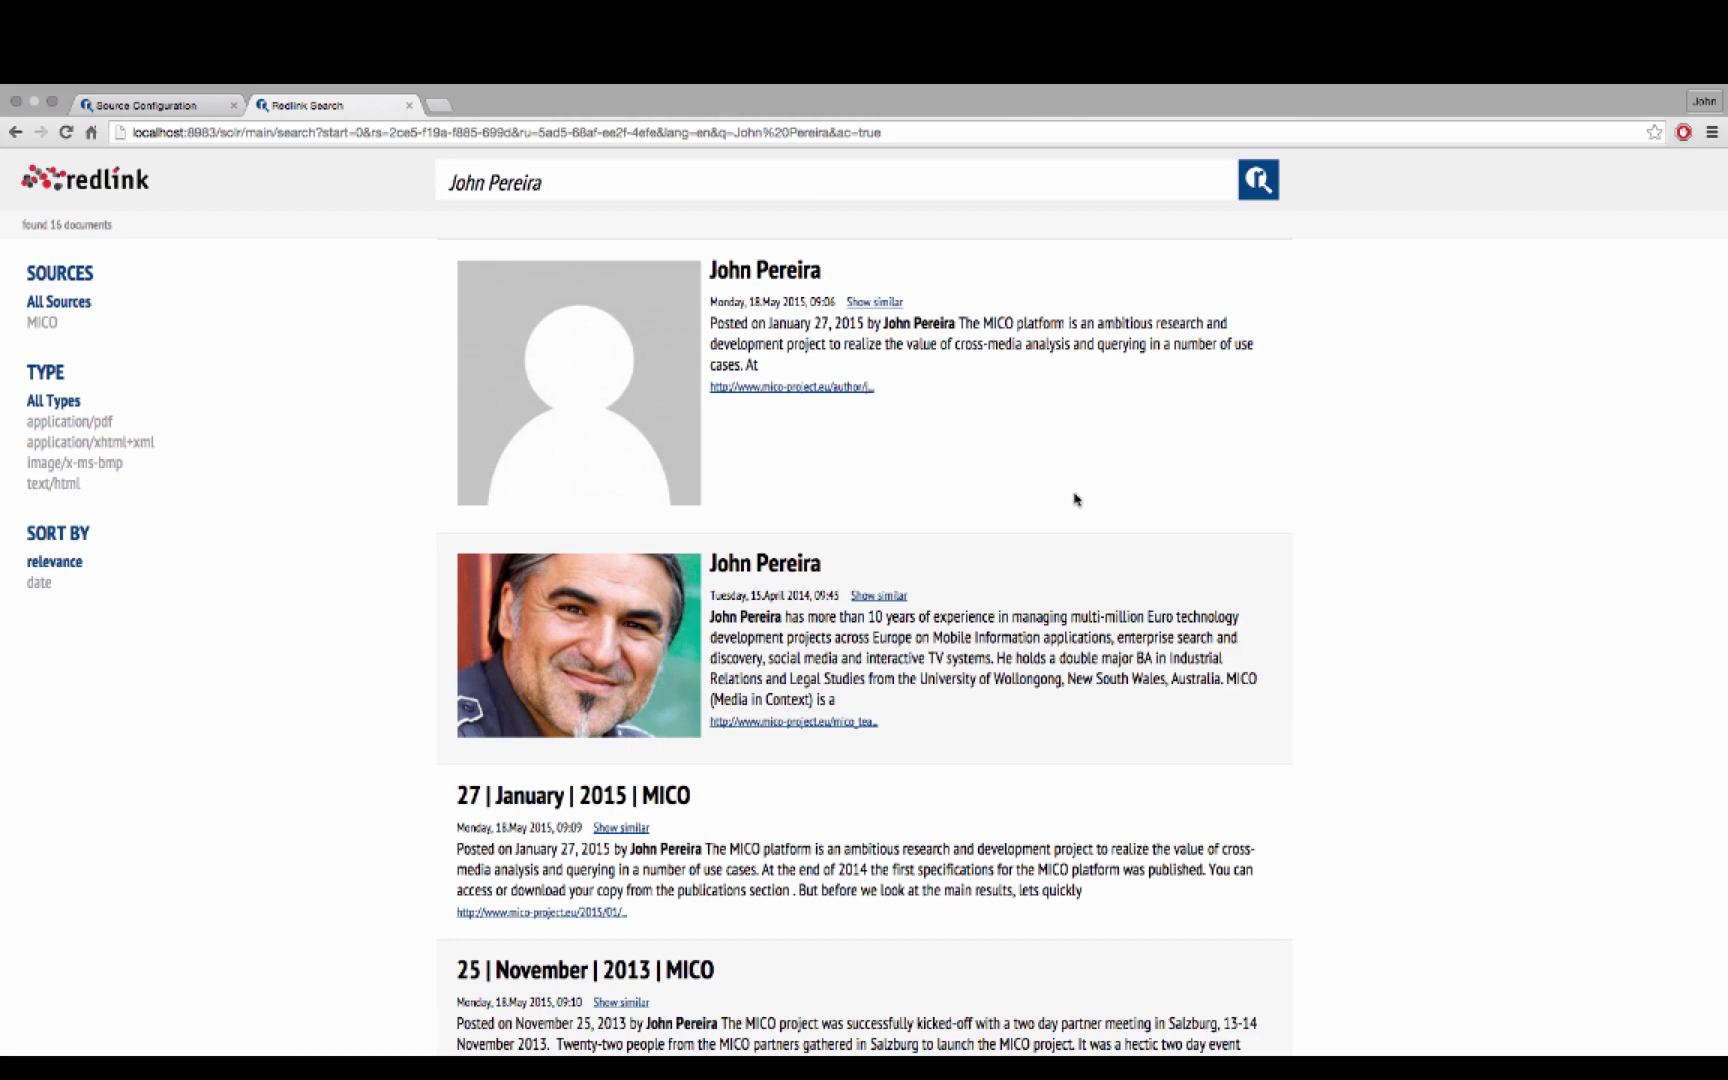
scroll(1075, 499, down, 10)
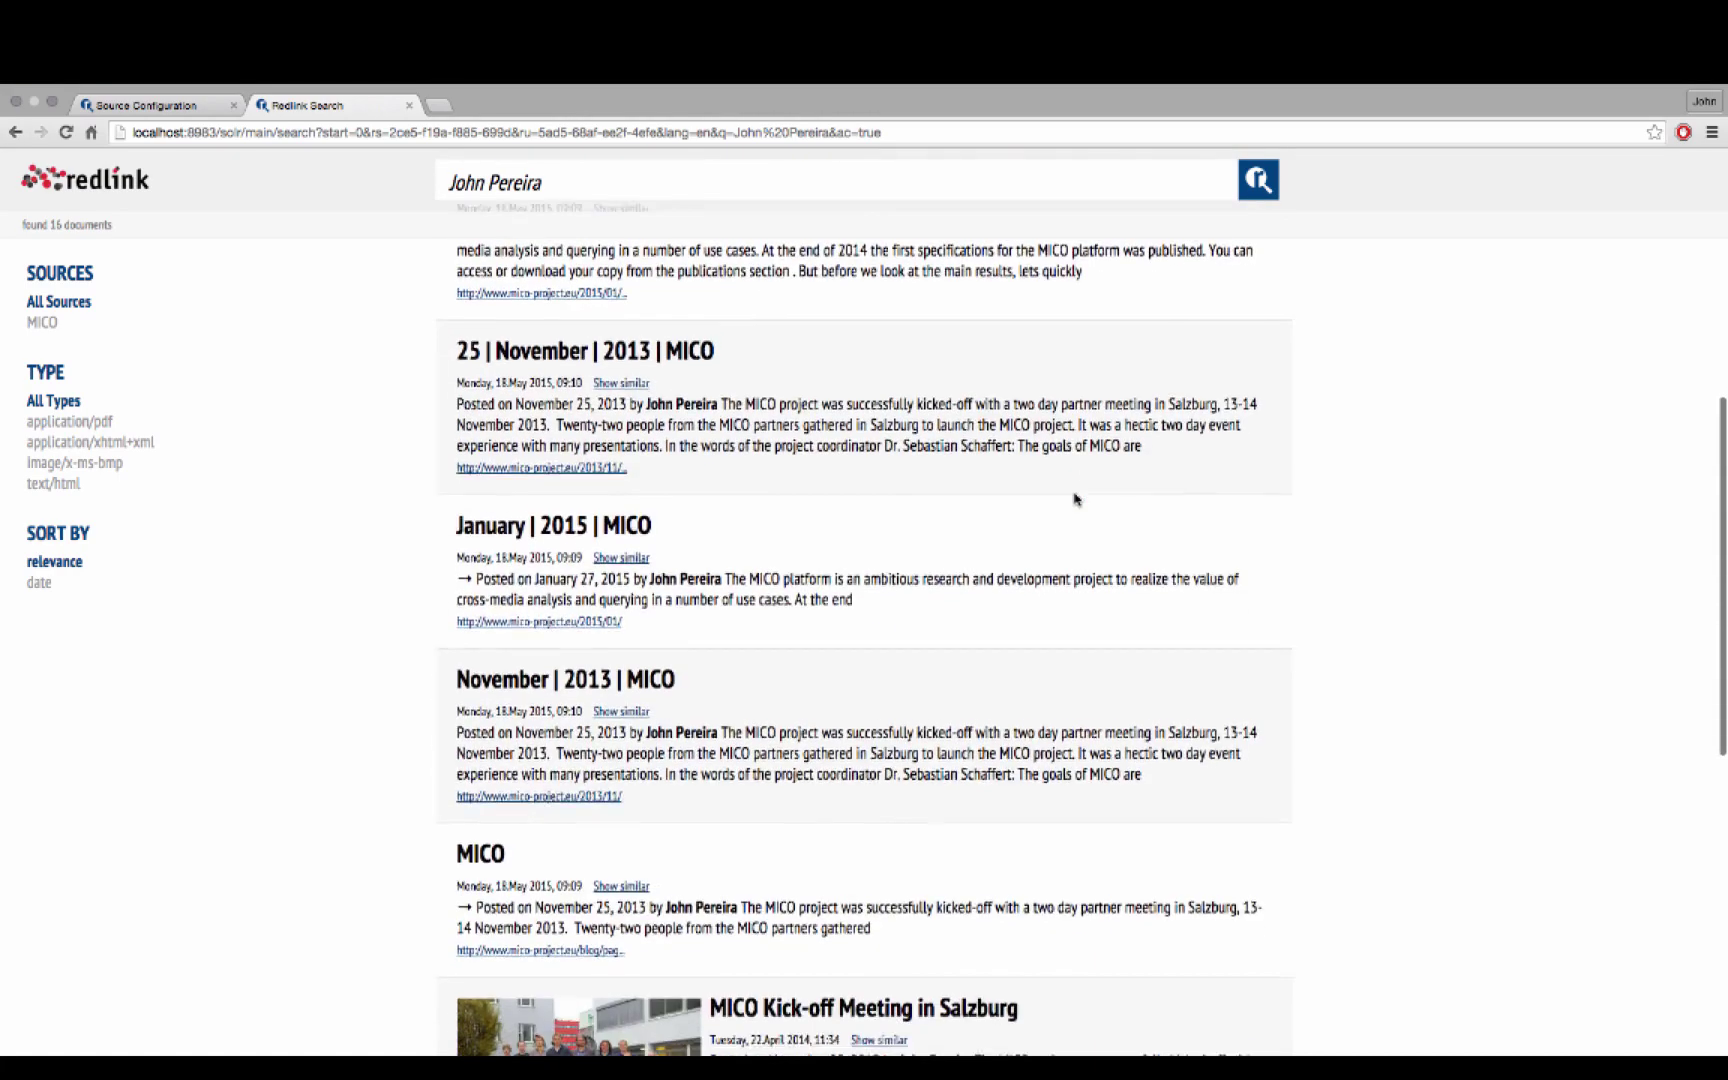
scroll(1075, 493, down, 3)
scroll(1072, 498, up, 10)
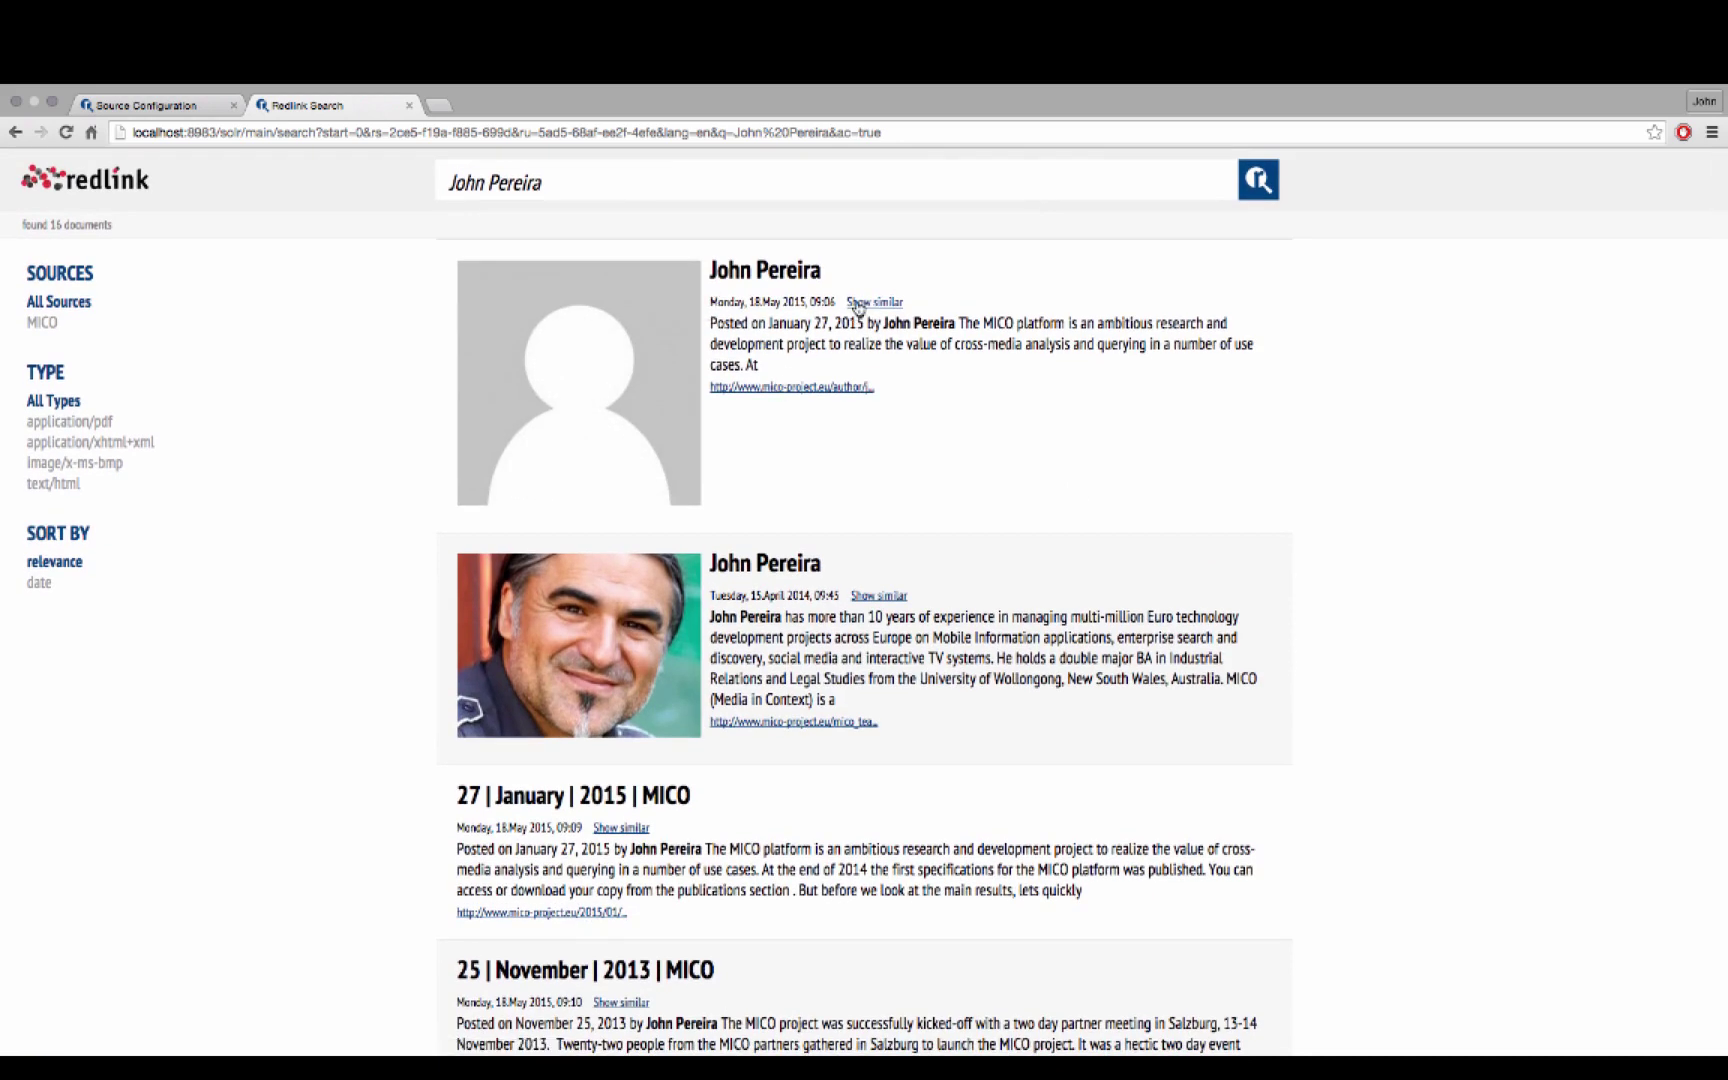
scroll(677, 431, up, 1)
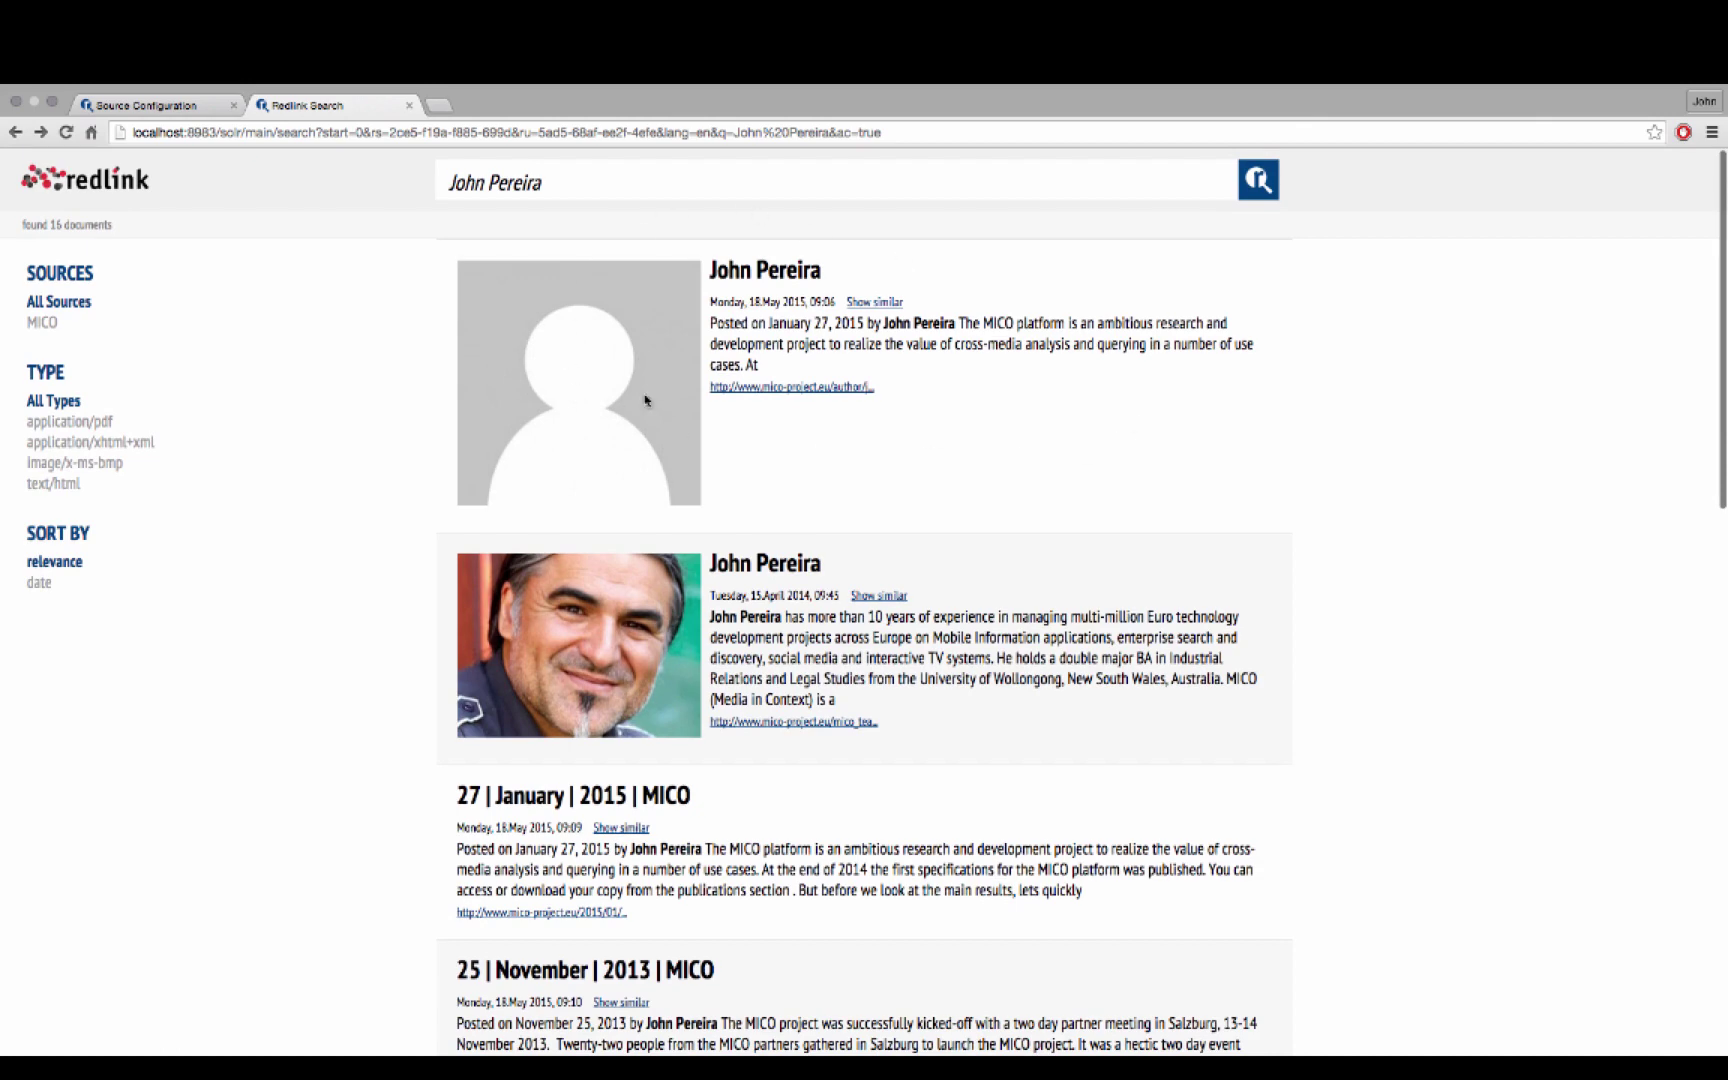
Check the top result's author page, go back, and return to Source Configuration
click(752, 280)
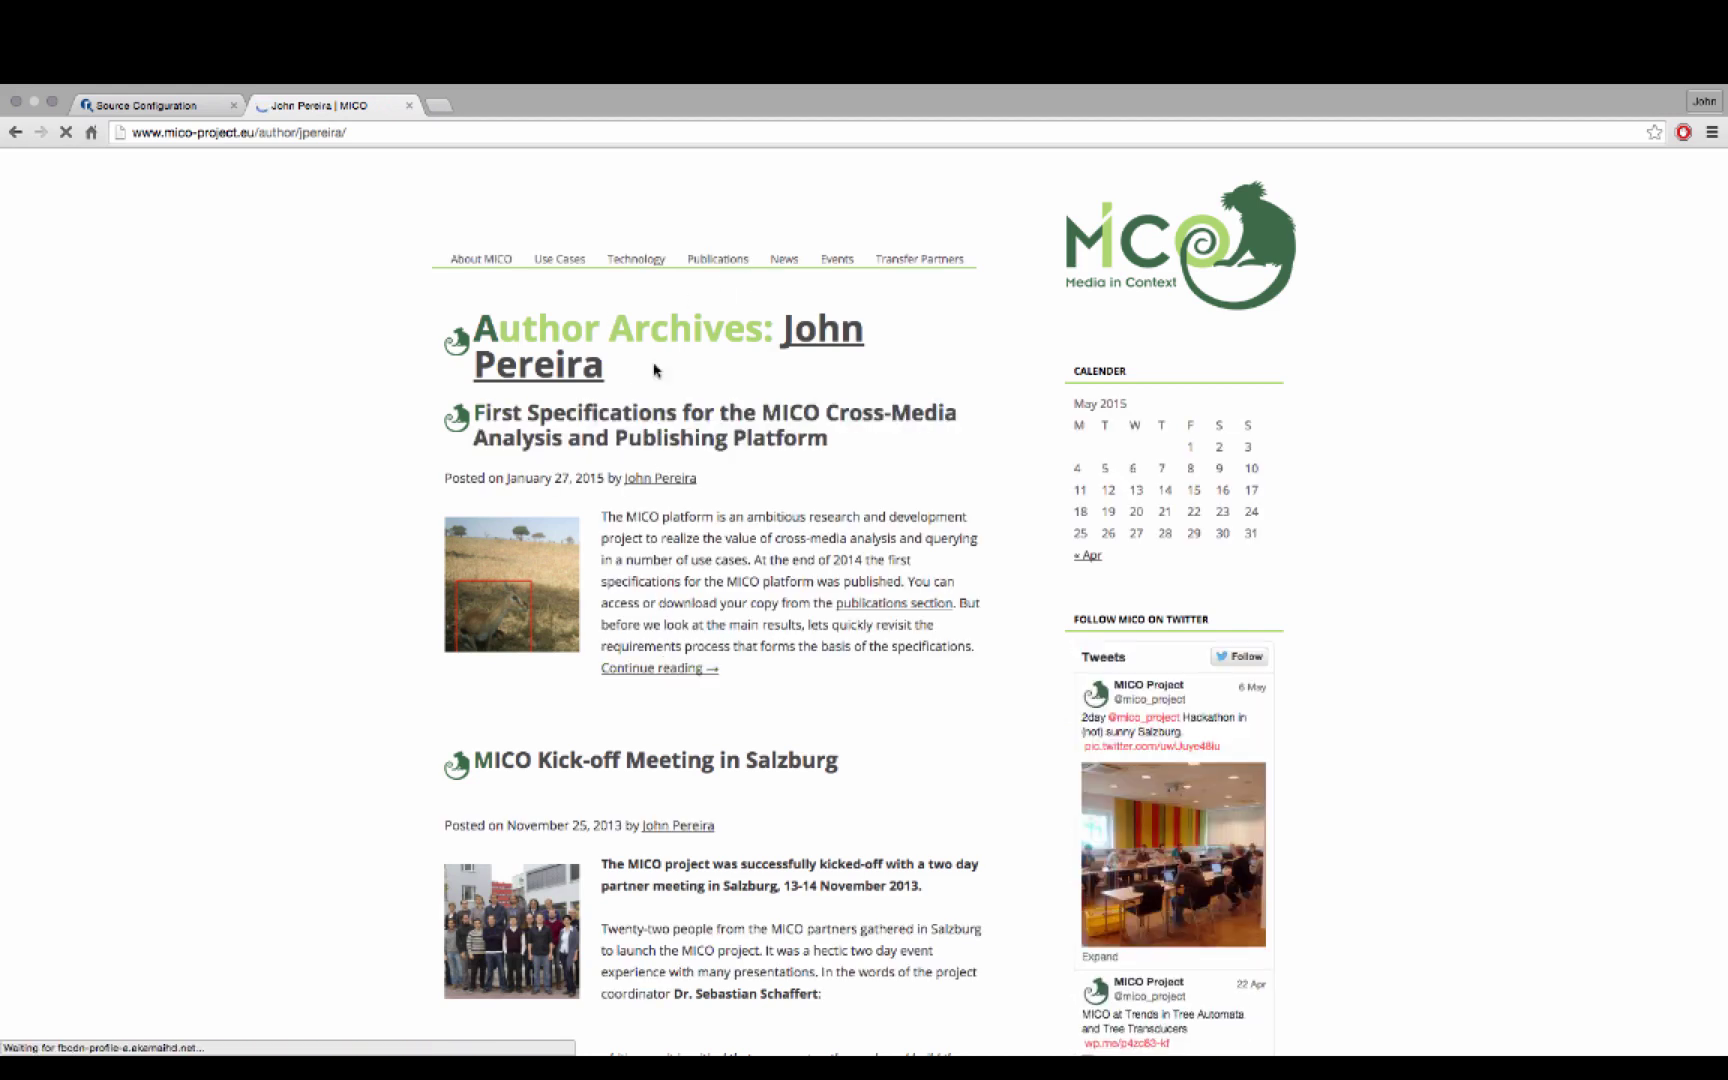
click(12, 134)
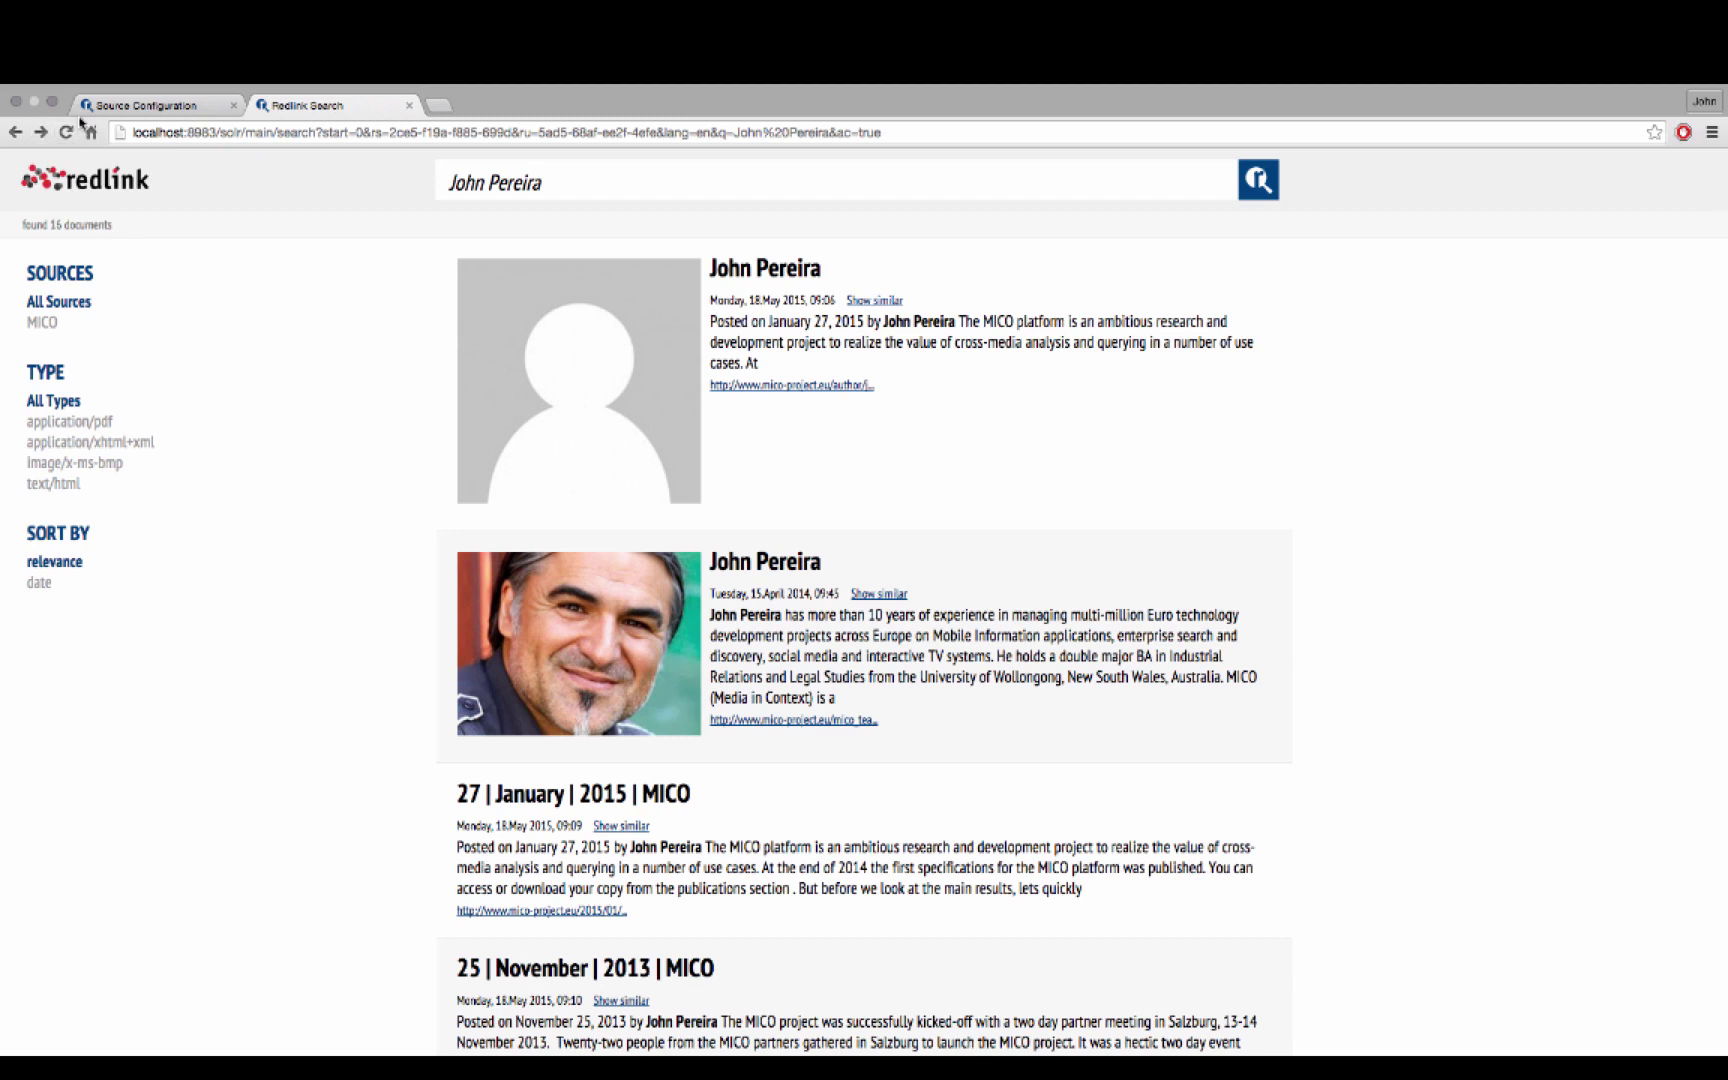
click(185, 106)
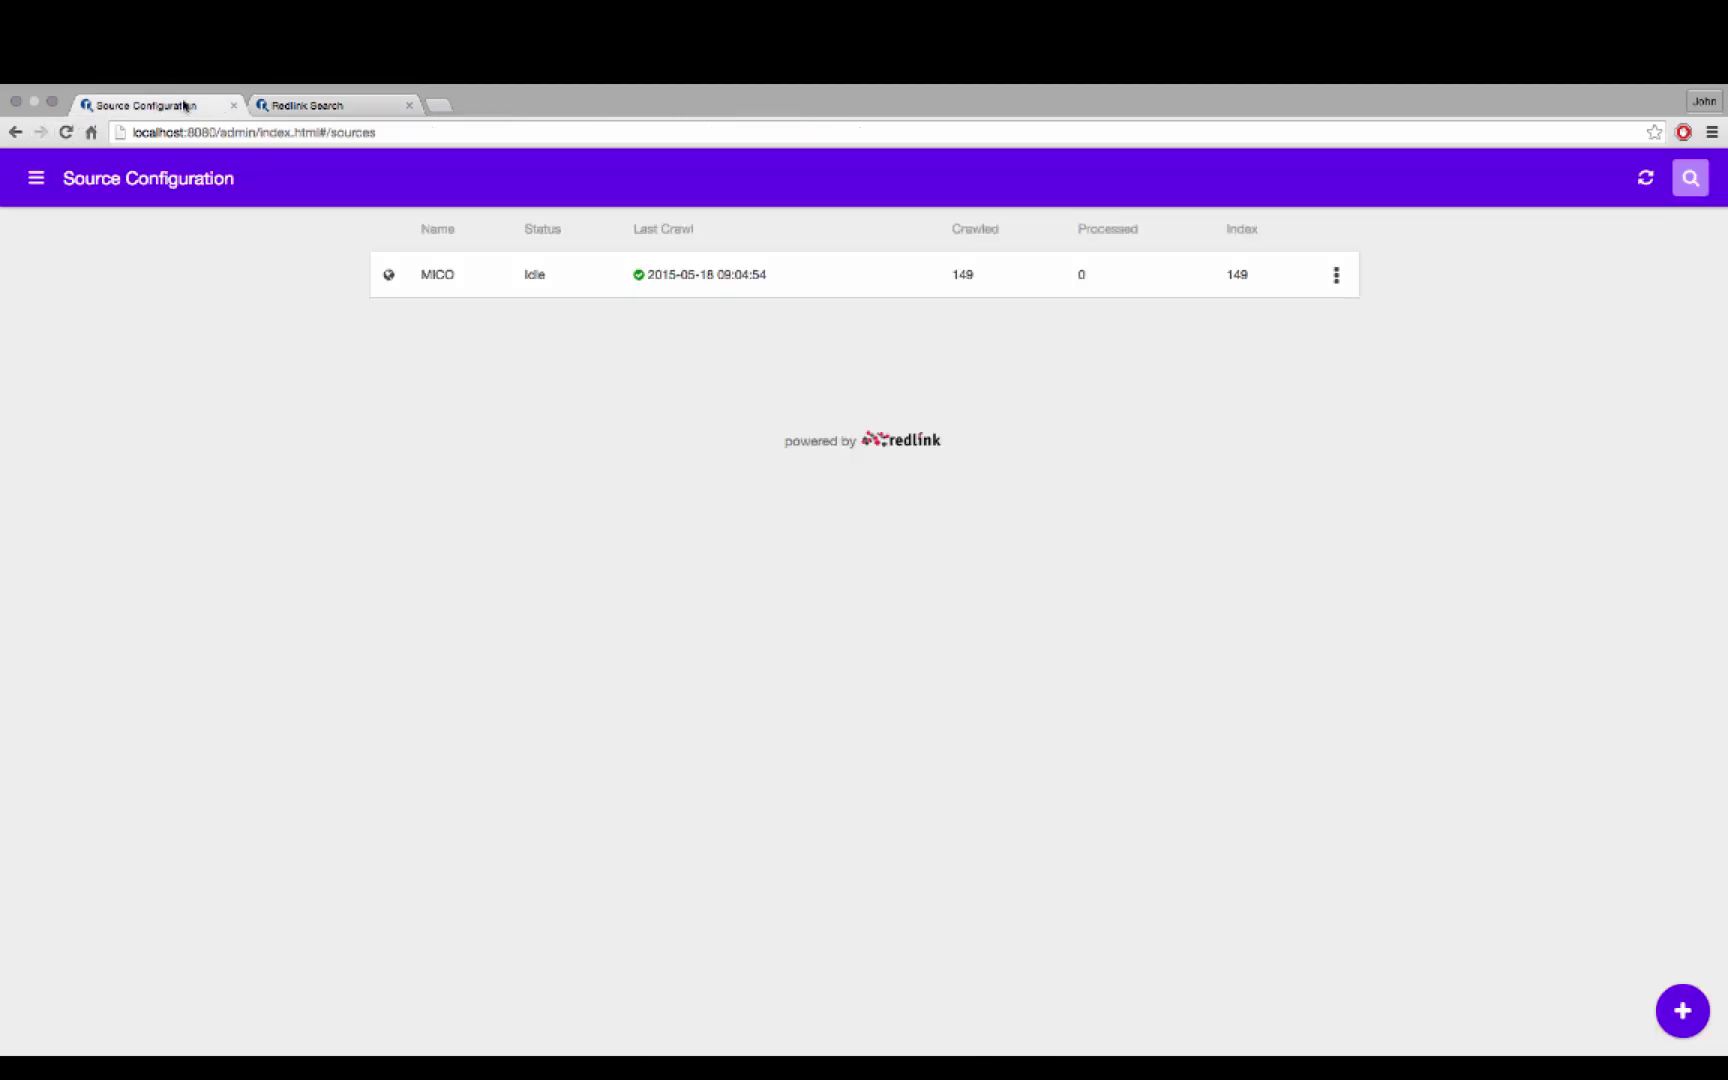
Open the index configuration's list of indexed documents
click(36, 178)
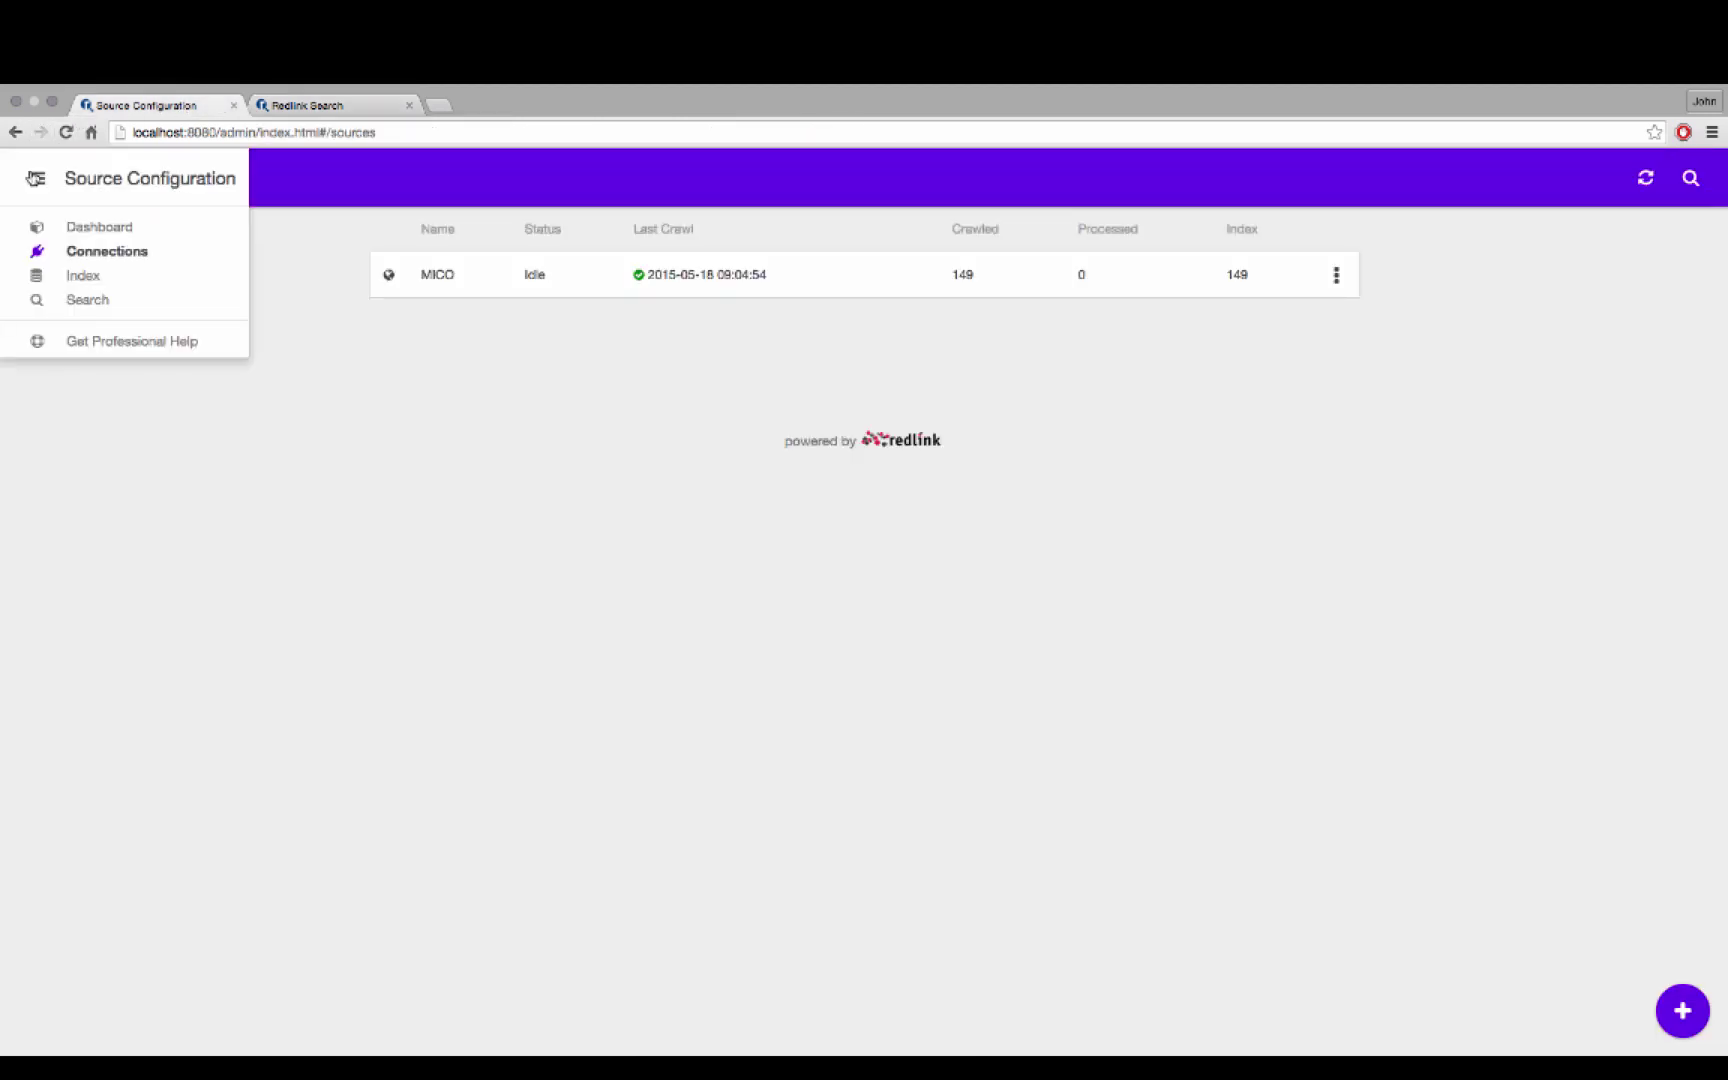
click(95, 277)
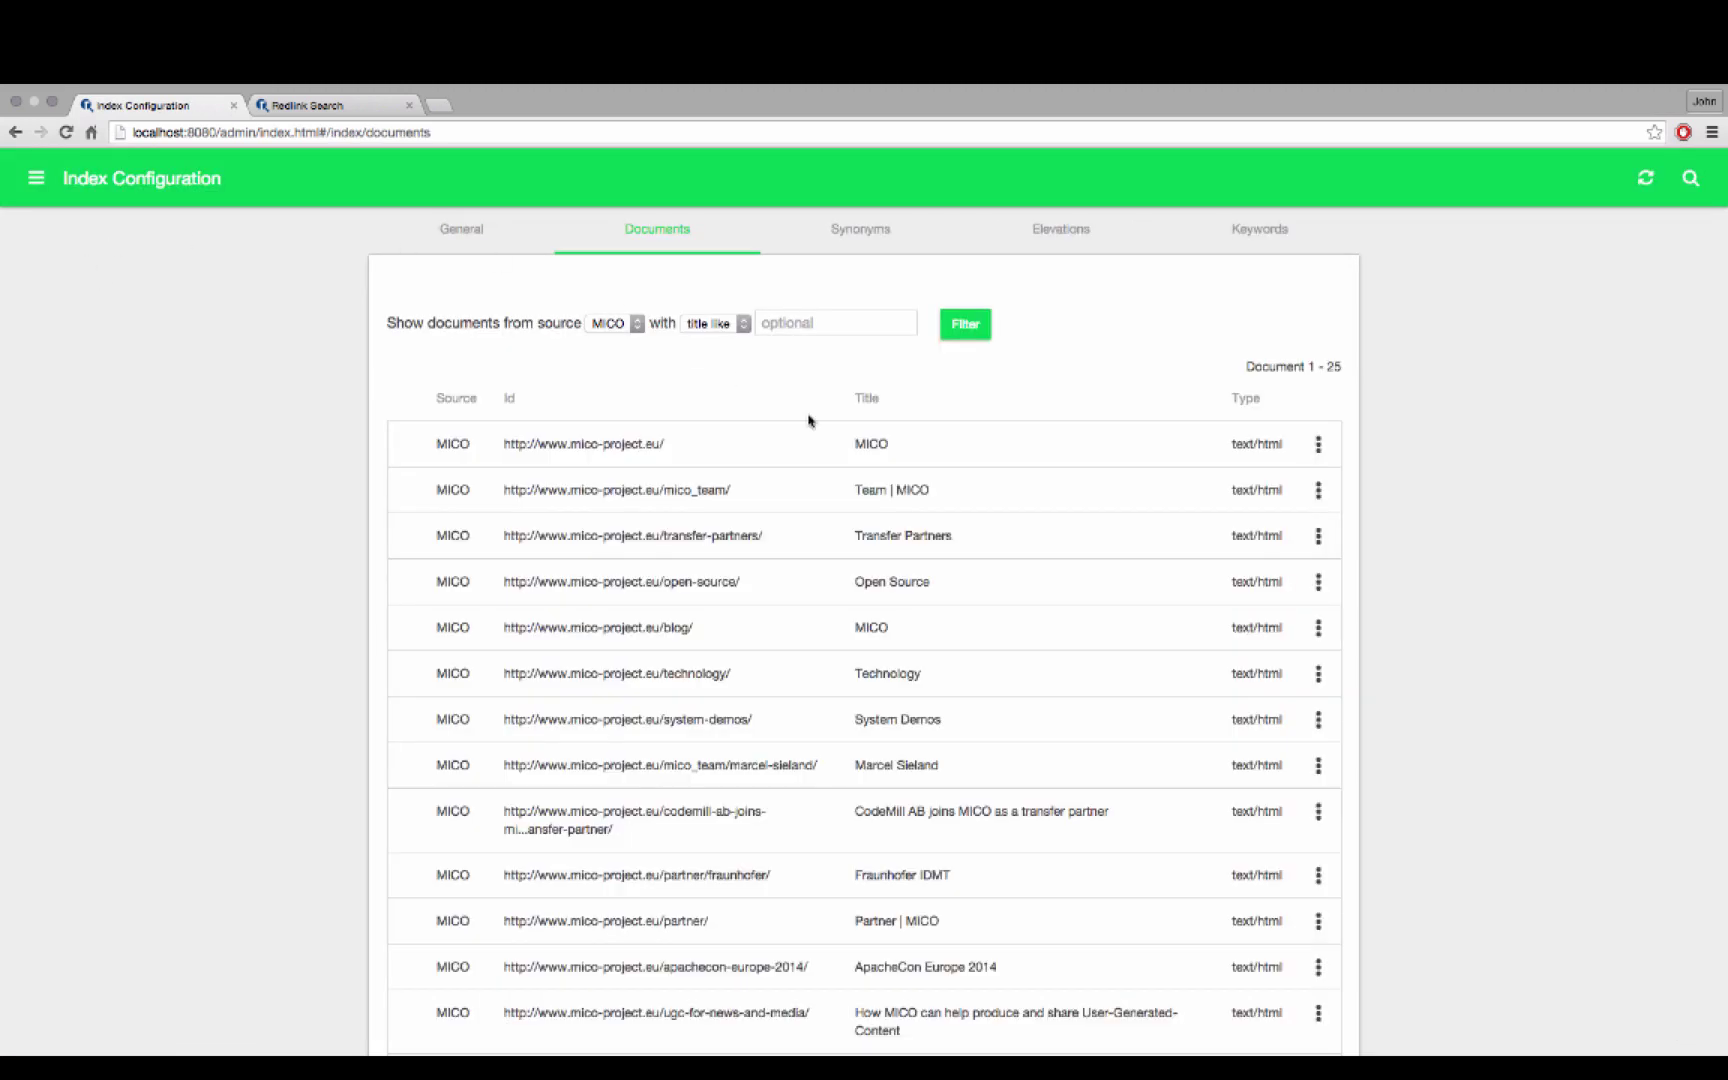
scroll(808, 420, down, 4)
scroll(640, 355, up, 4)
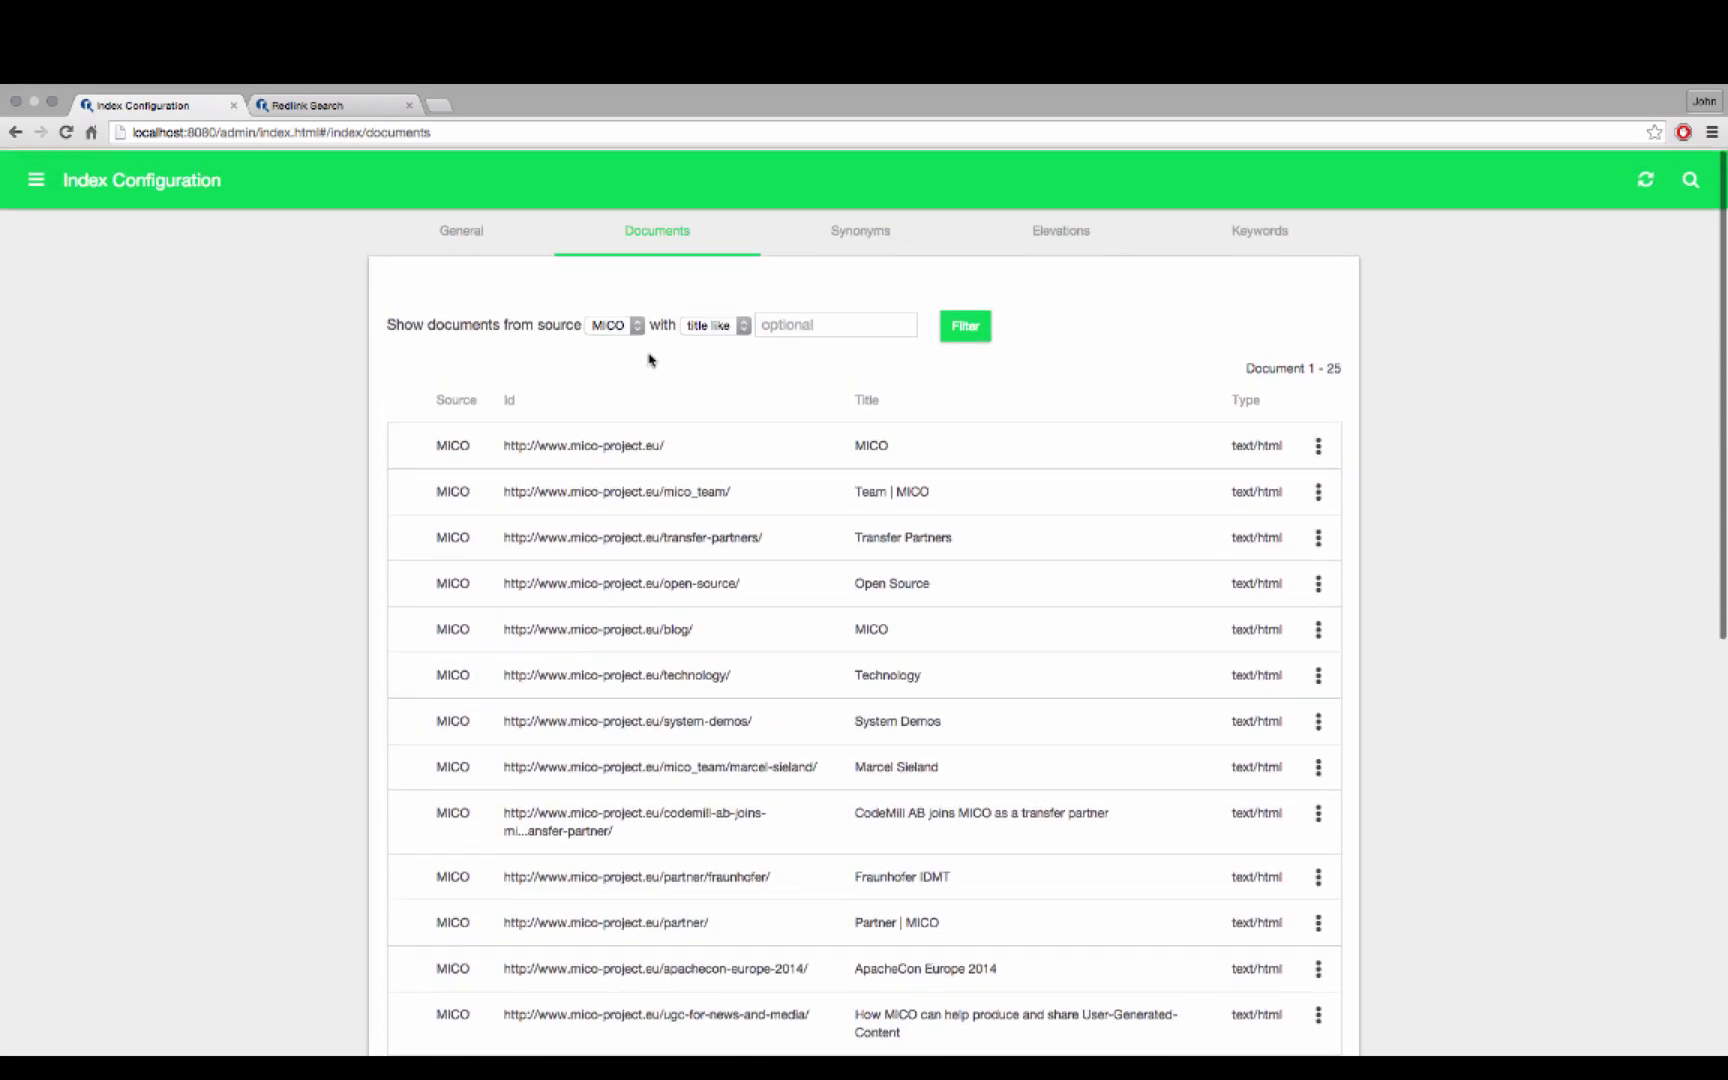
scroll(649, 360, down, 4)
Review the Transfer Partners record's description, keywords, outlinks and tika.xhtml source
click(676, 335)
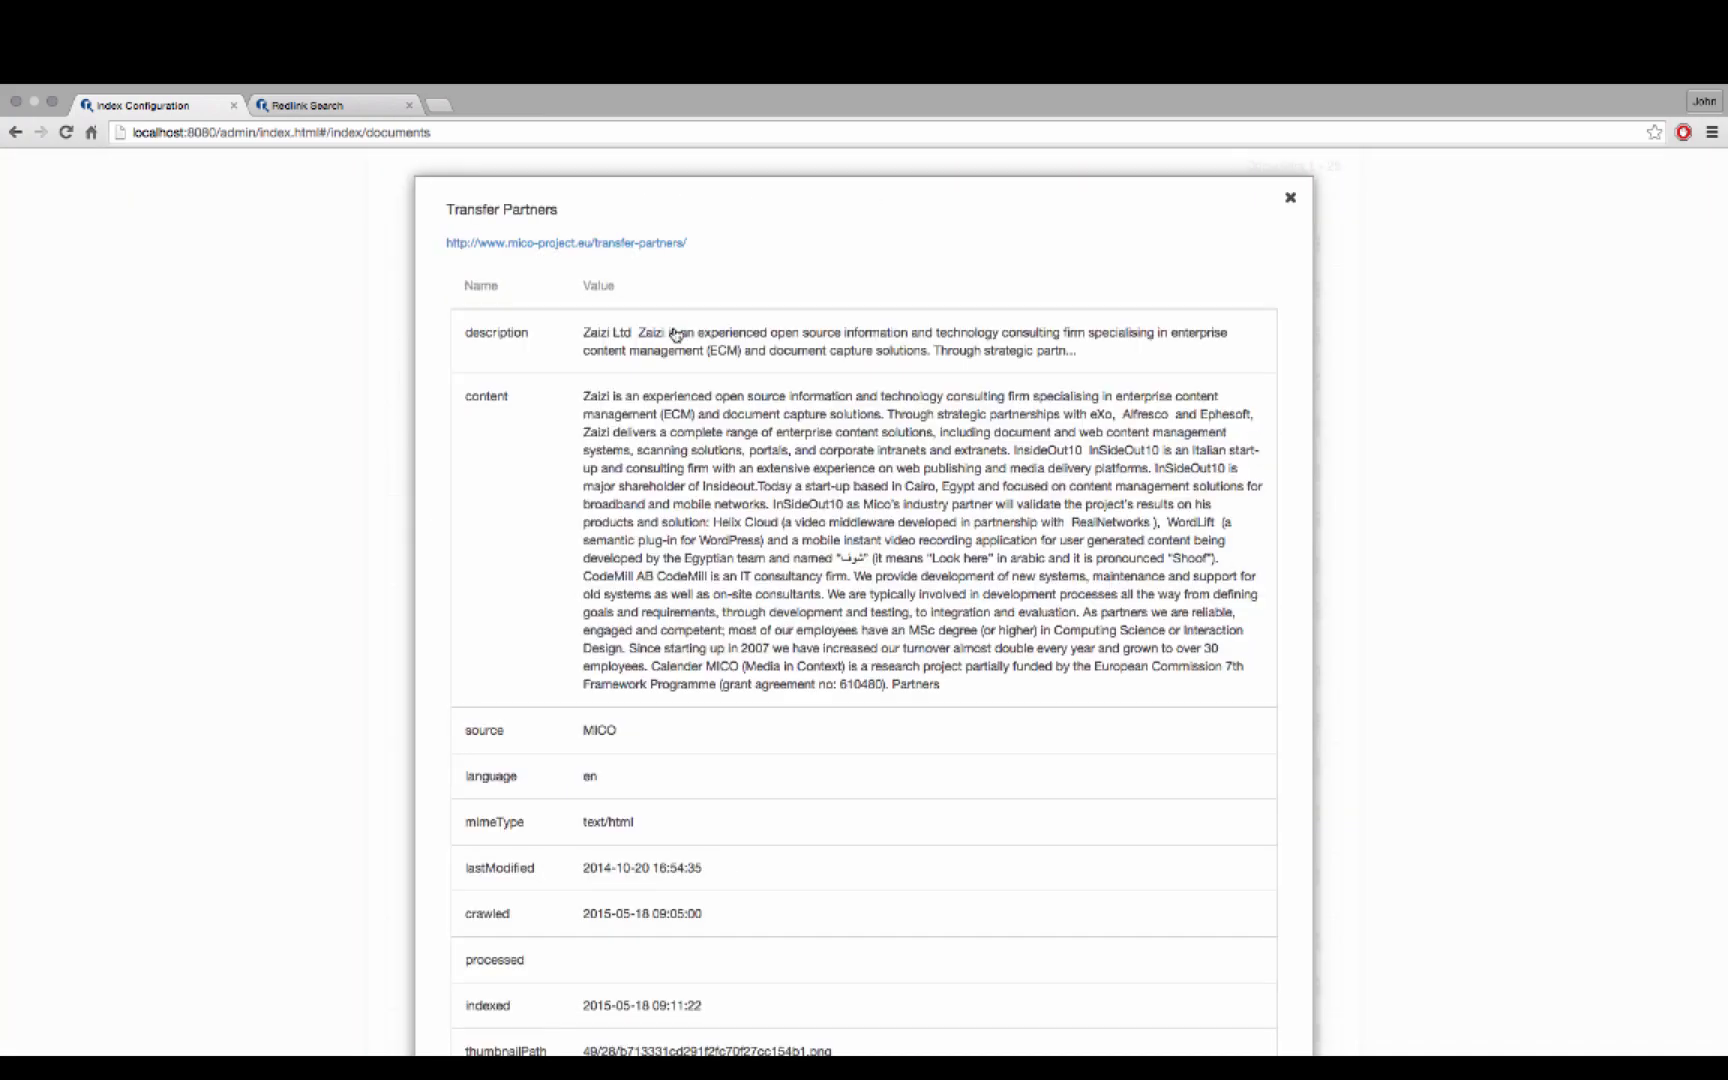
scroll(669, 344, down, 5)
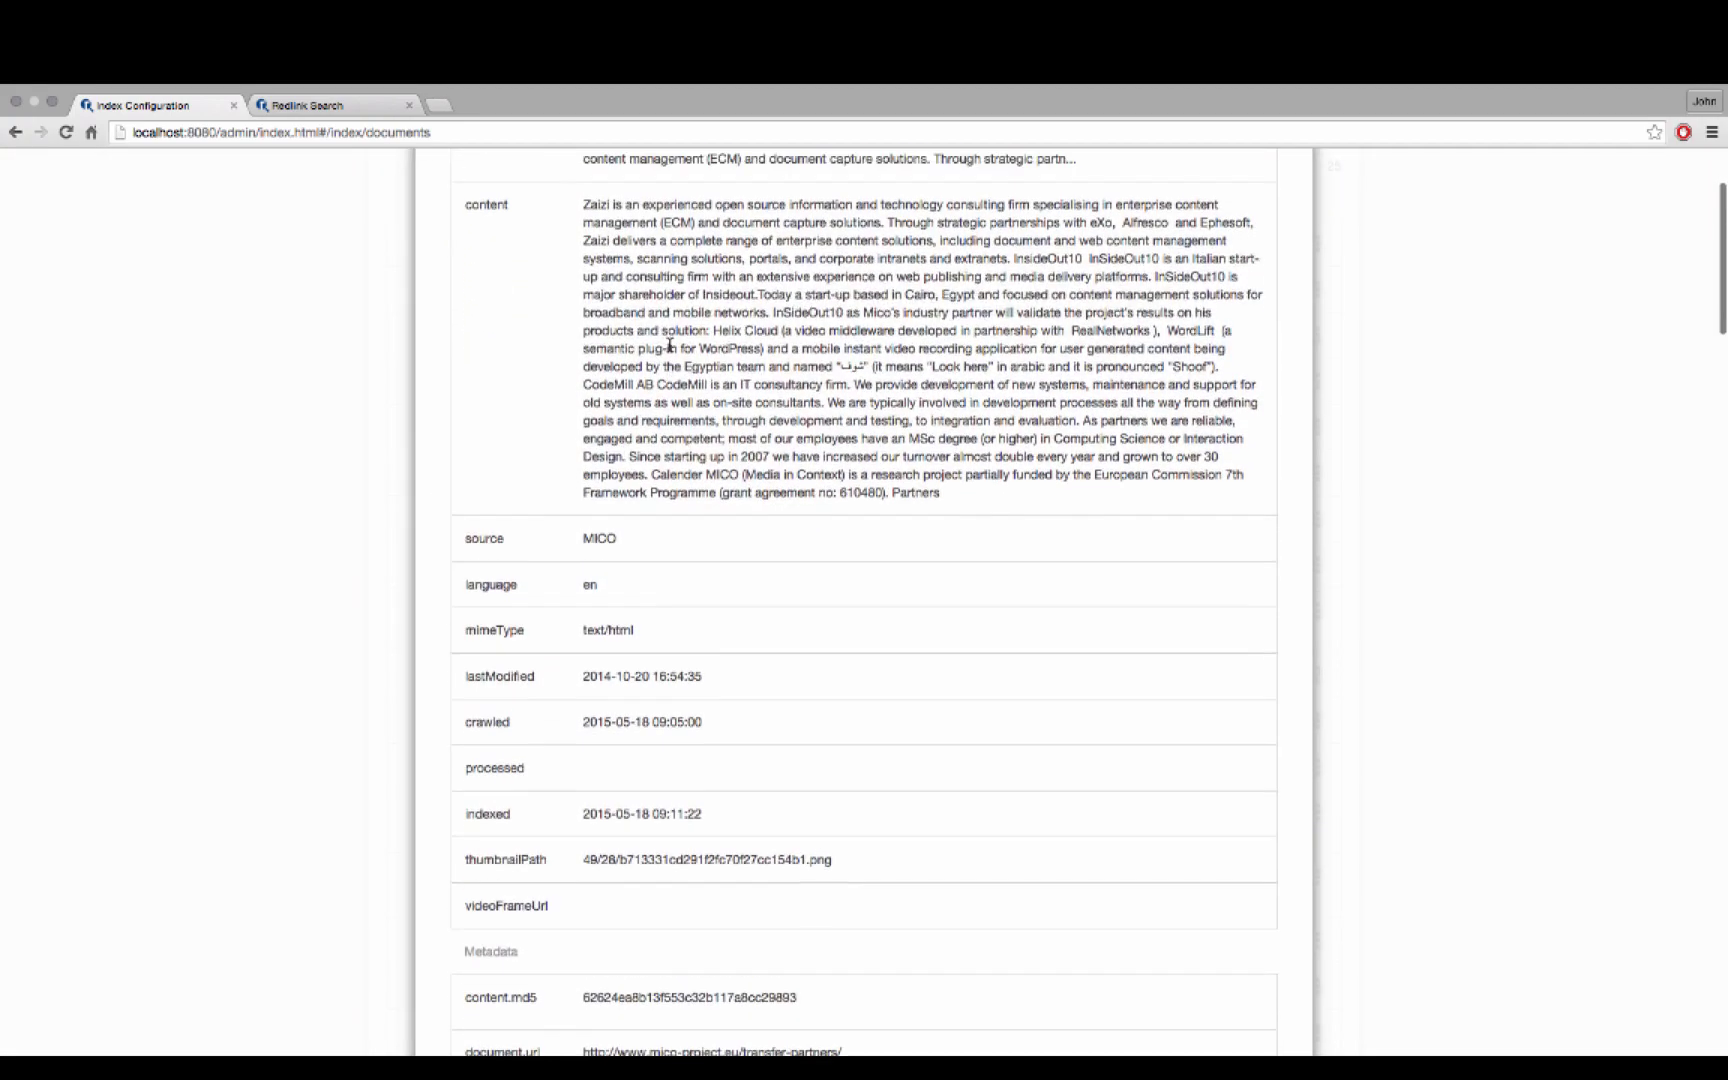
scroll(669, 344, down, 15)
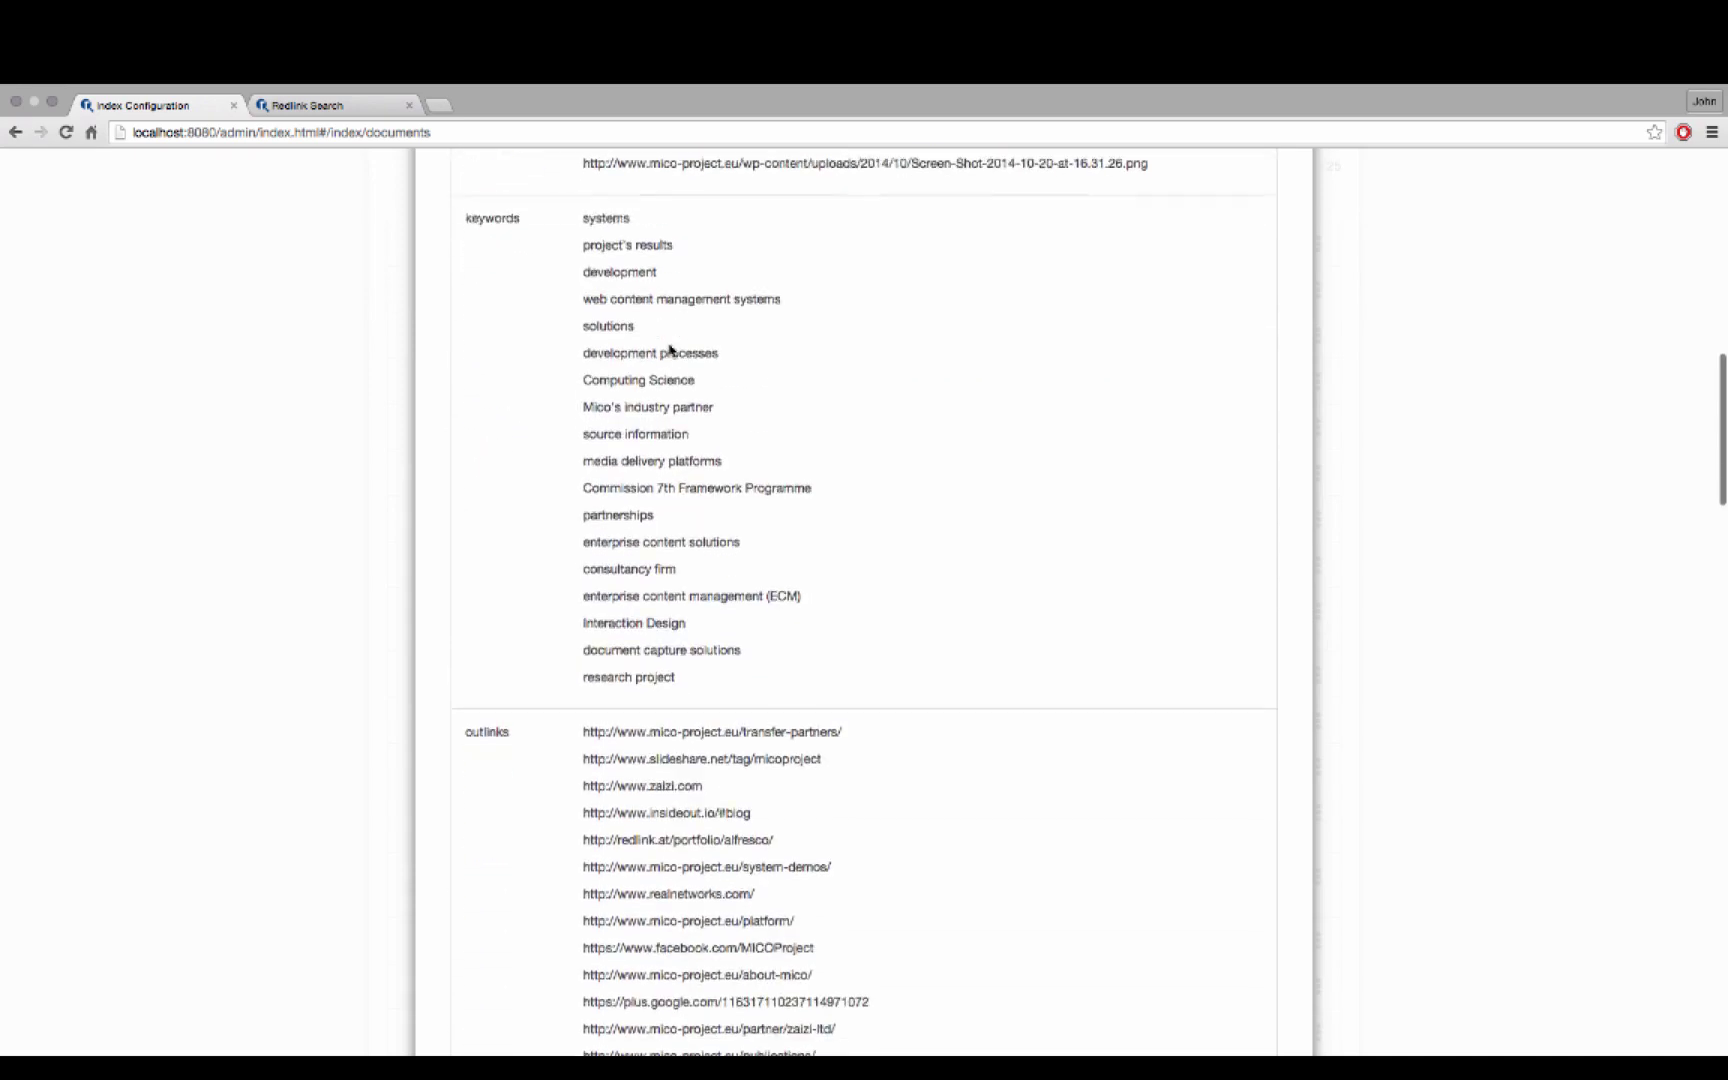
scroll(669, 344, up, 1)
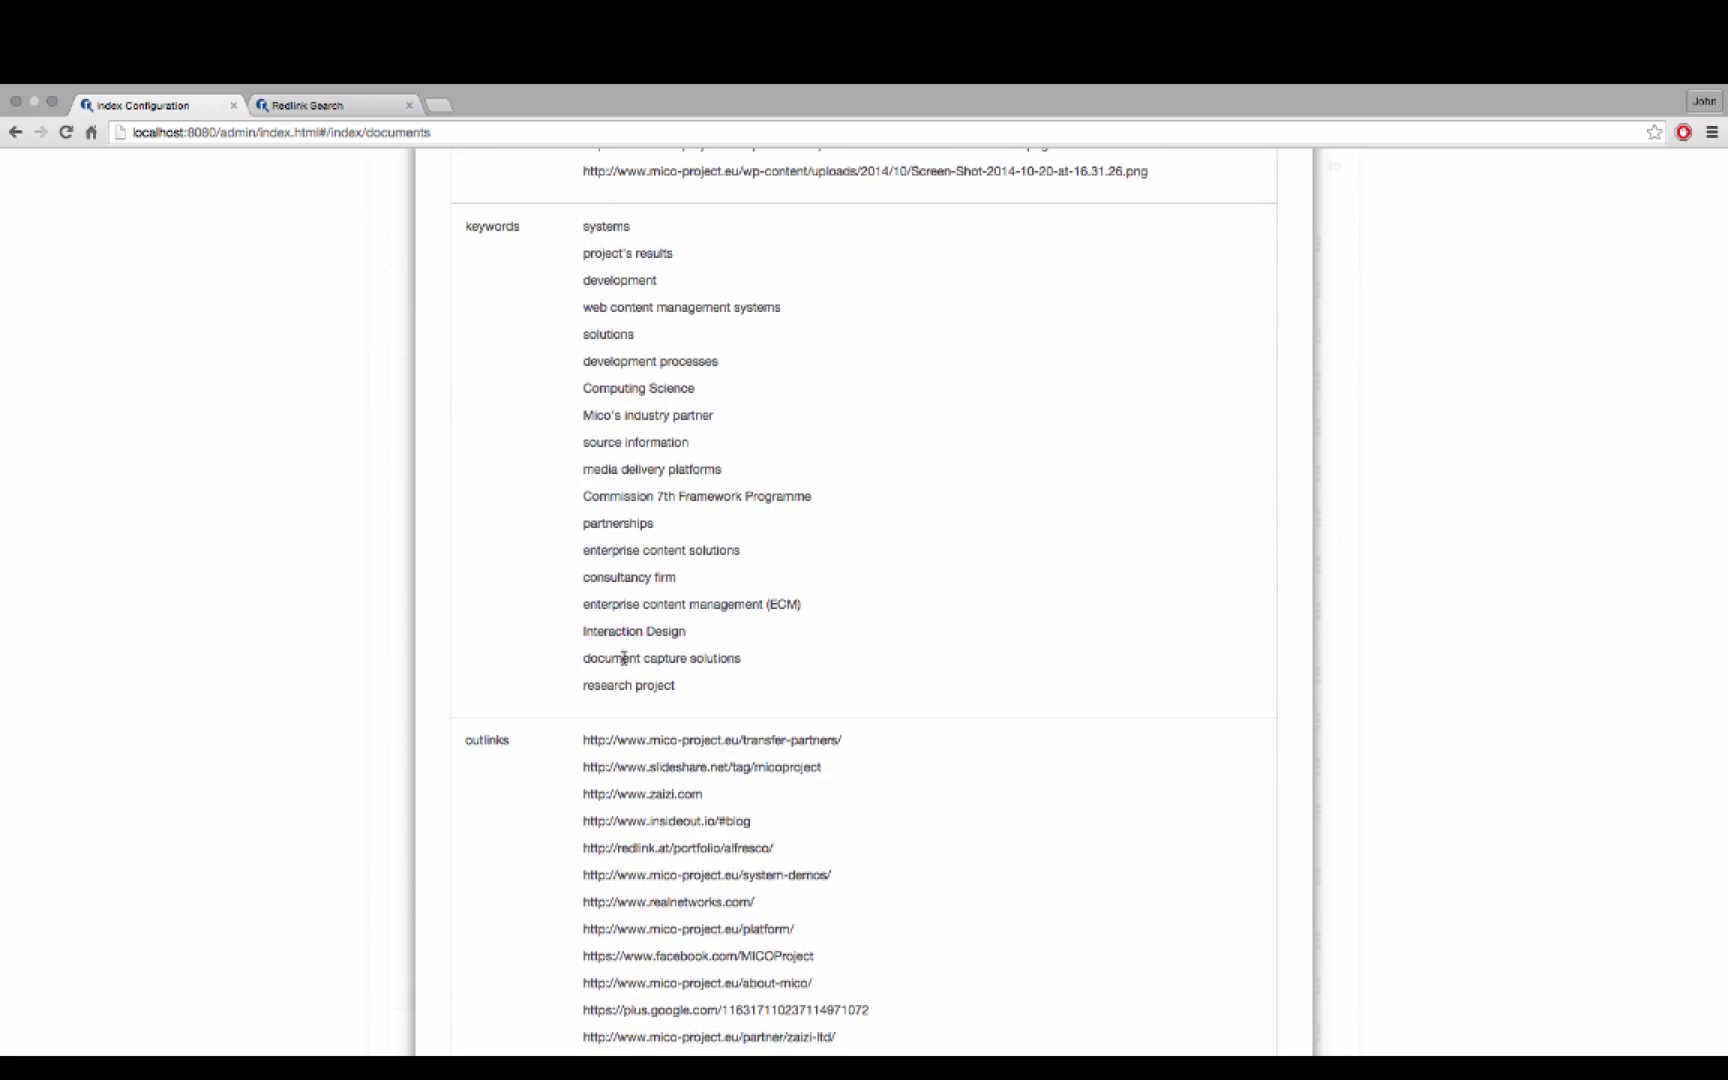
scroll(639, 625, down, 10)
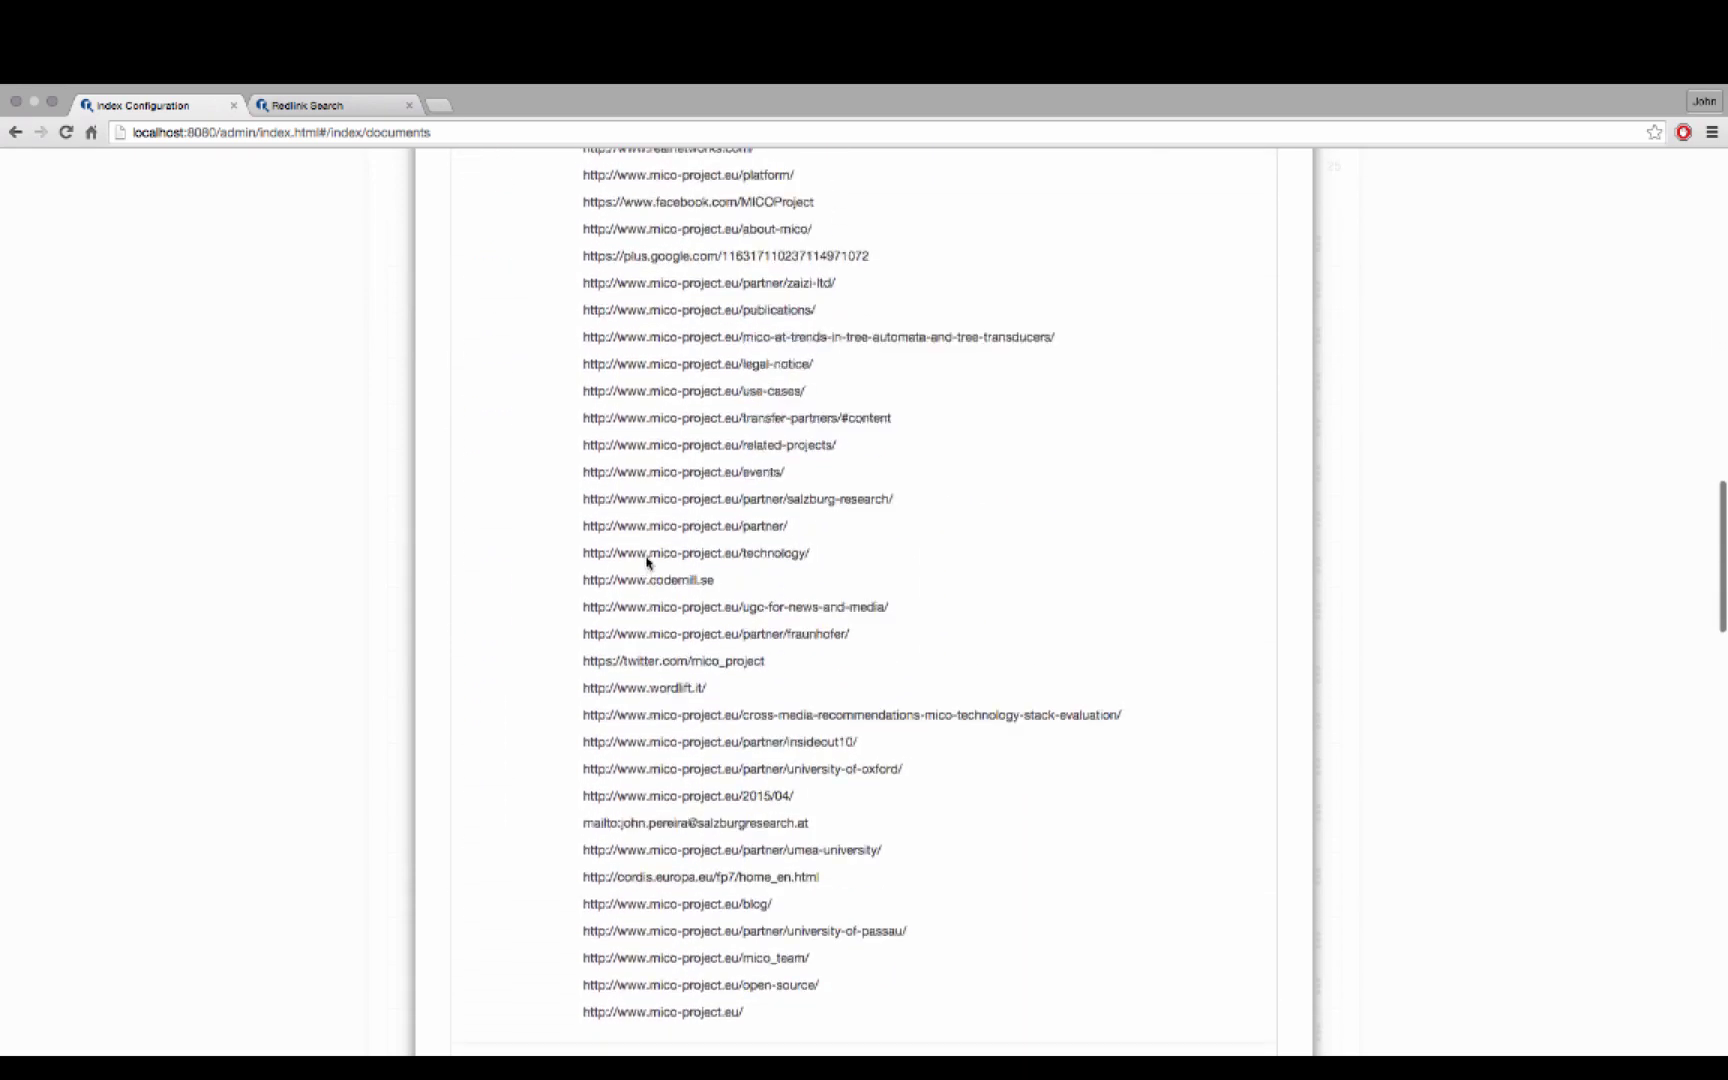
scroll(646, 558, down, 5)
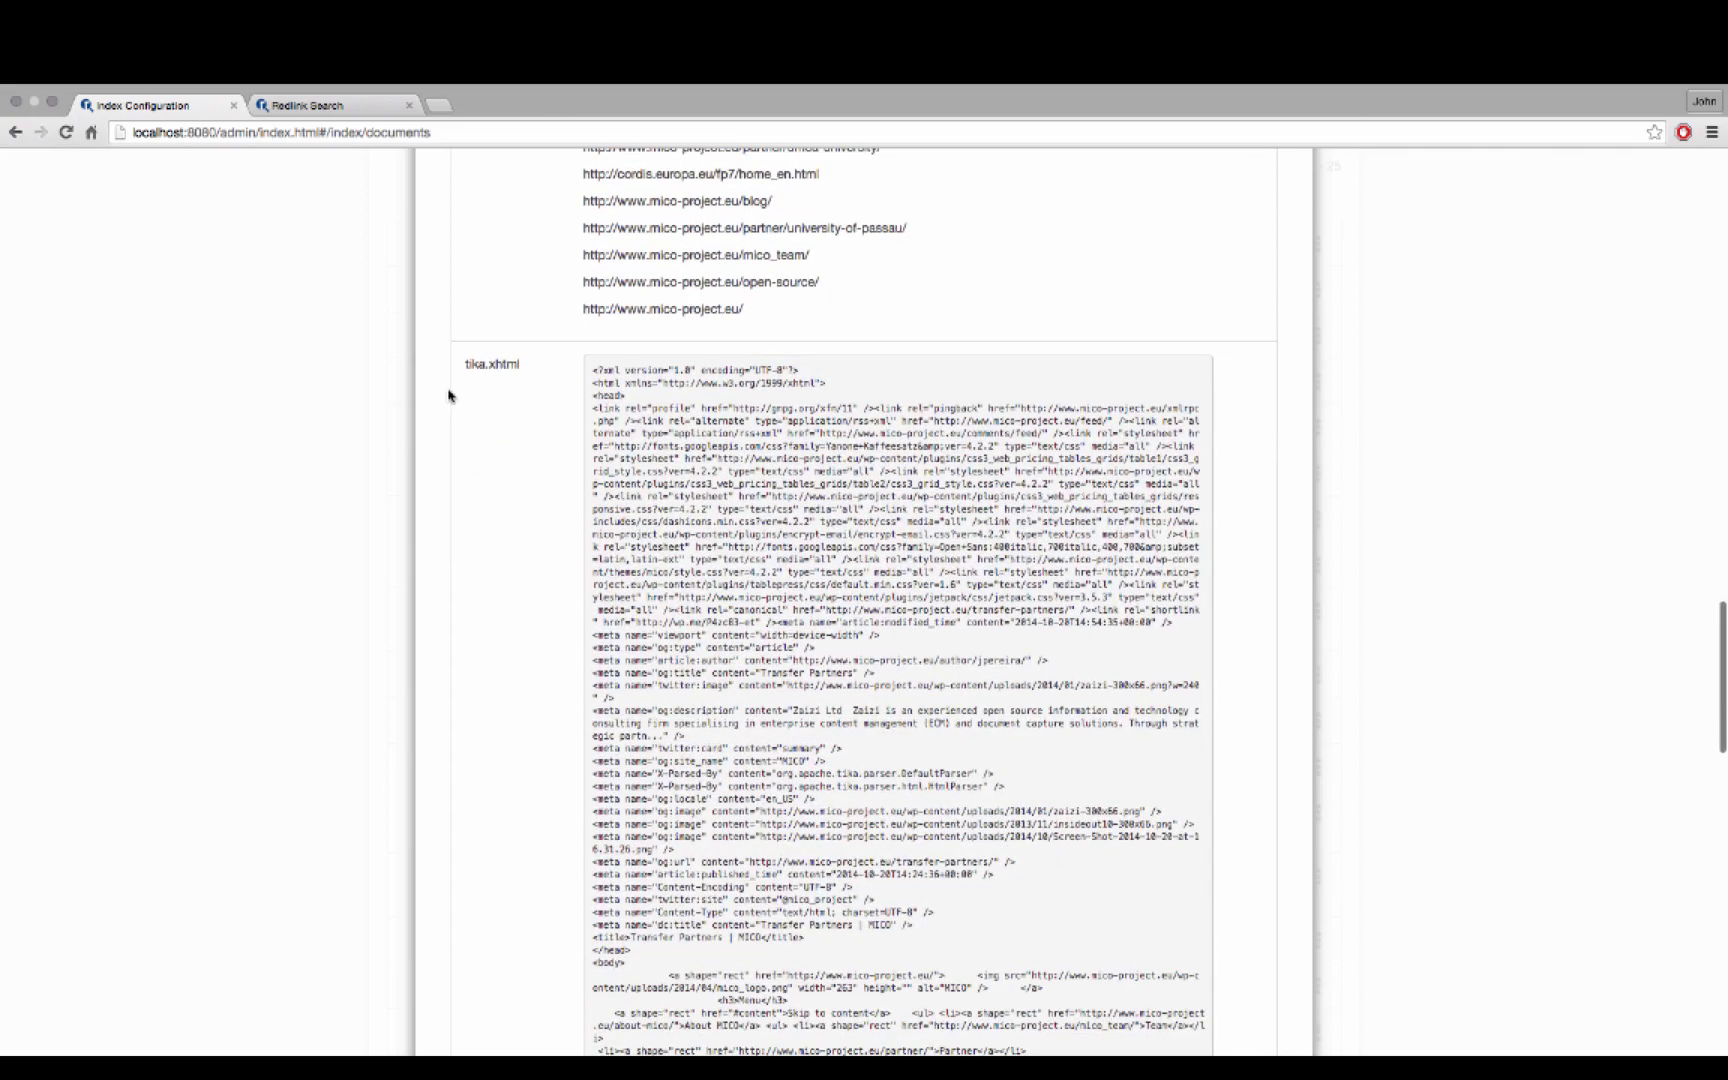
scroll(851, 445, down, 5)
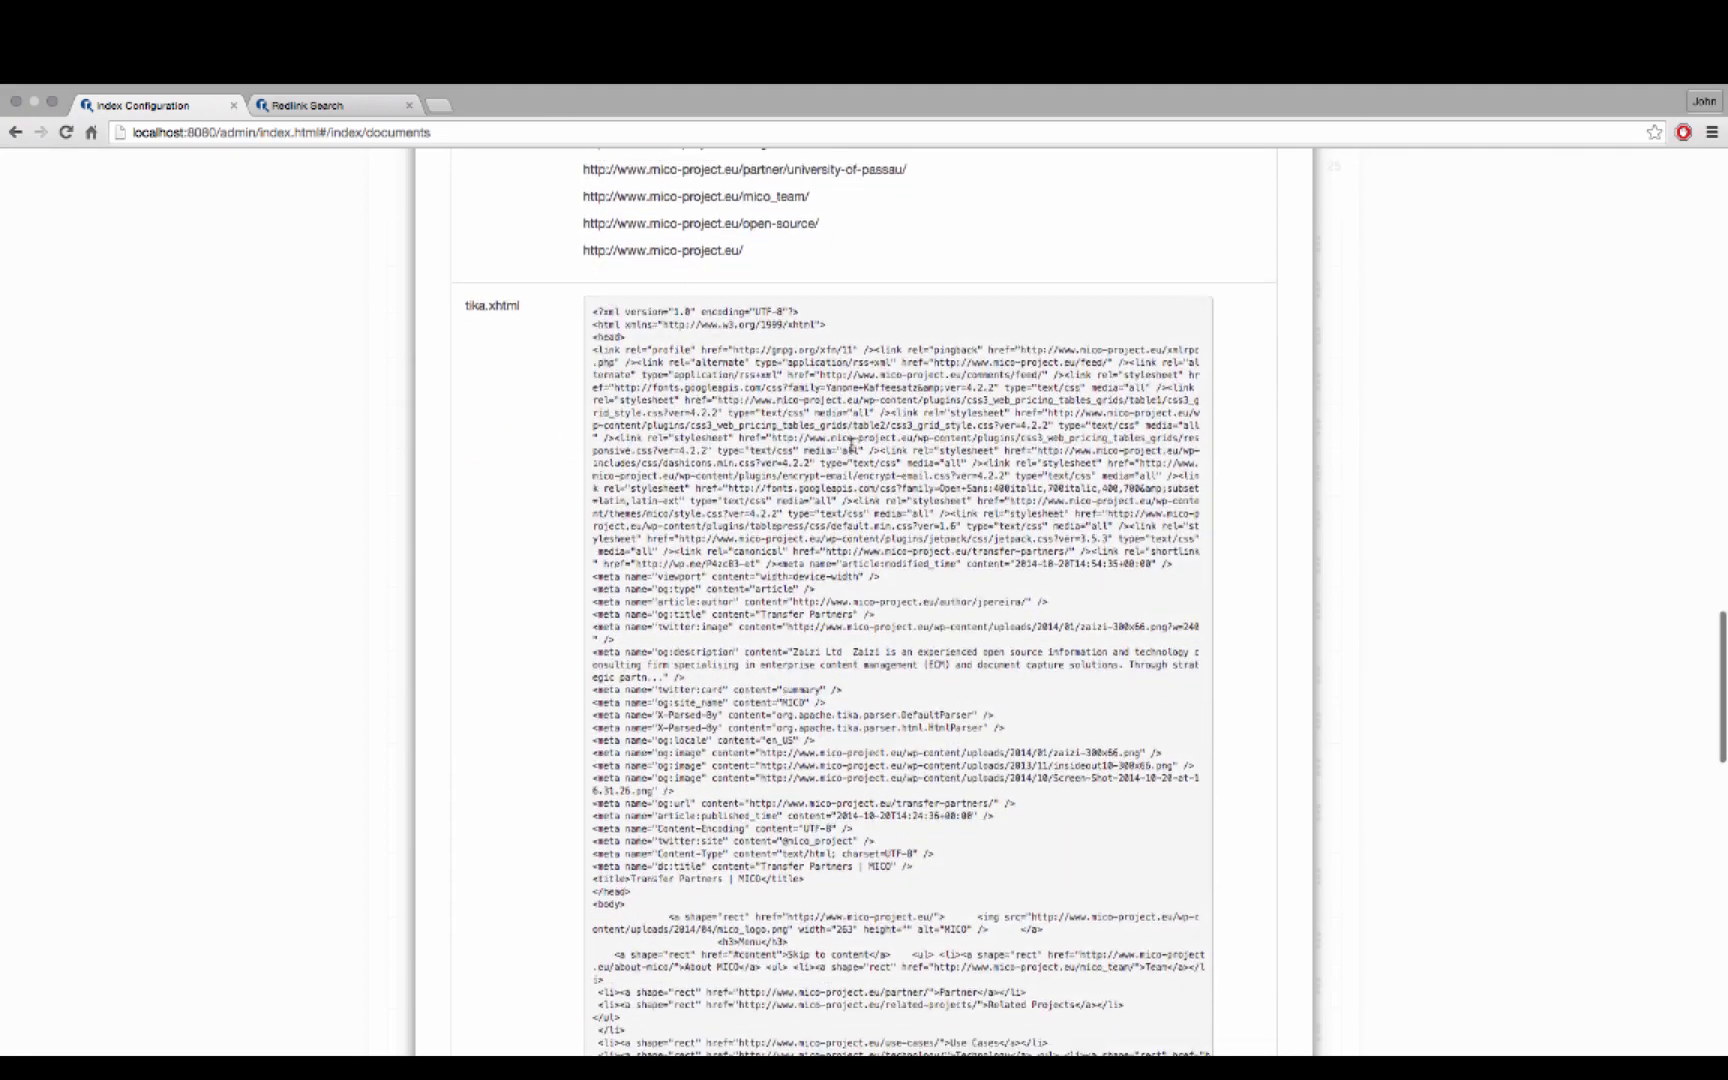
scroll(851, 450, down, 15)
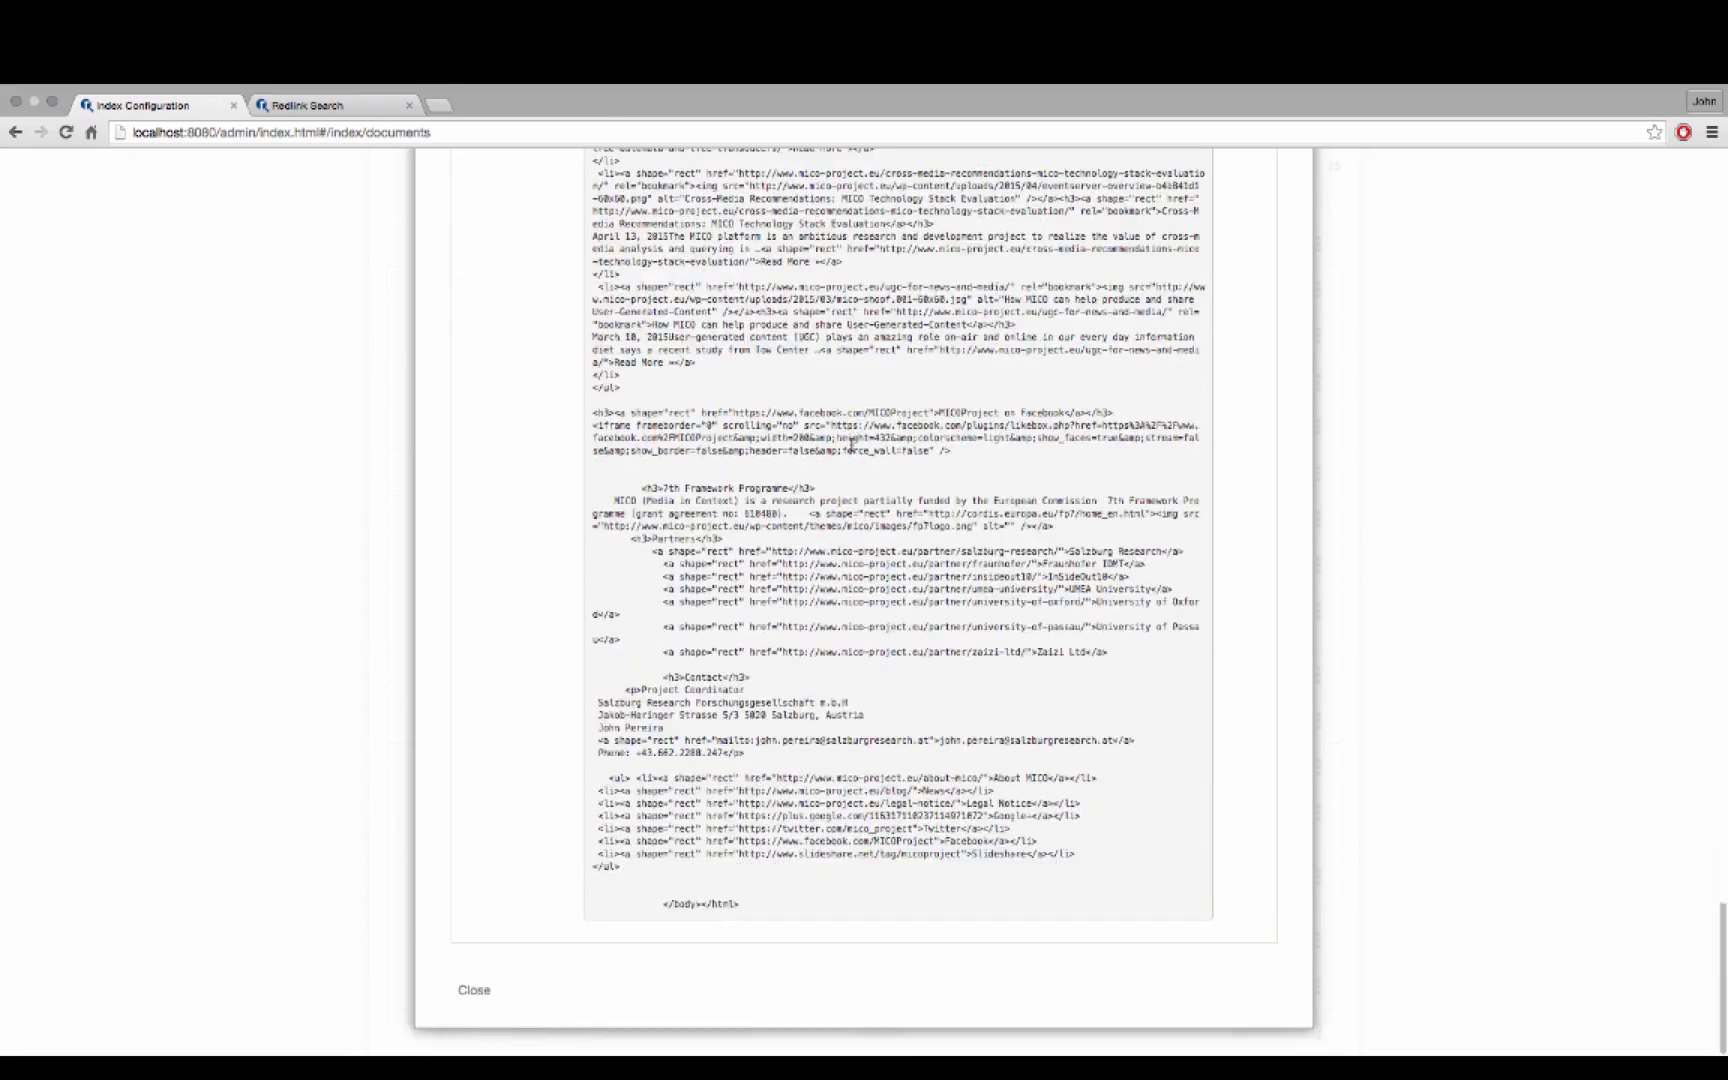
scroll(851, 447, up, 20)
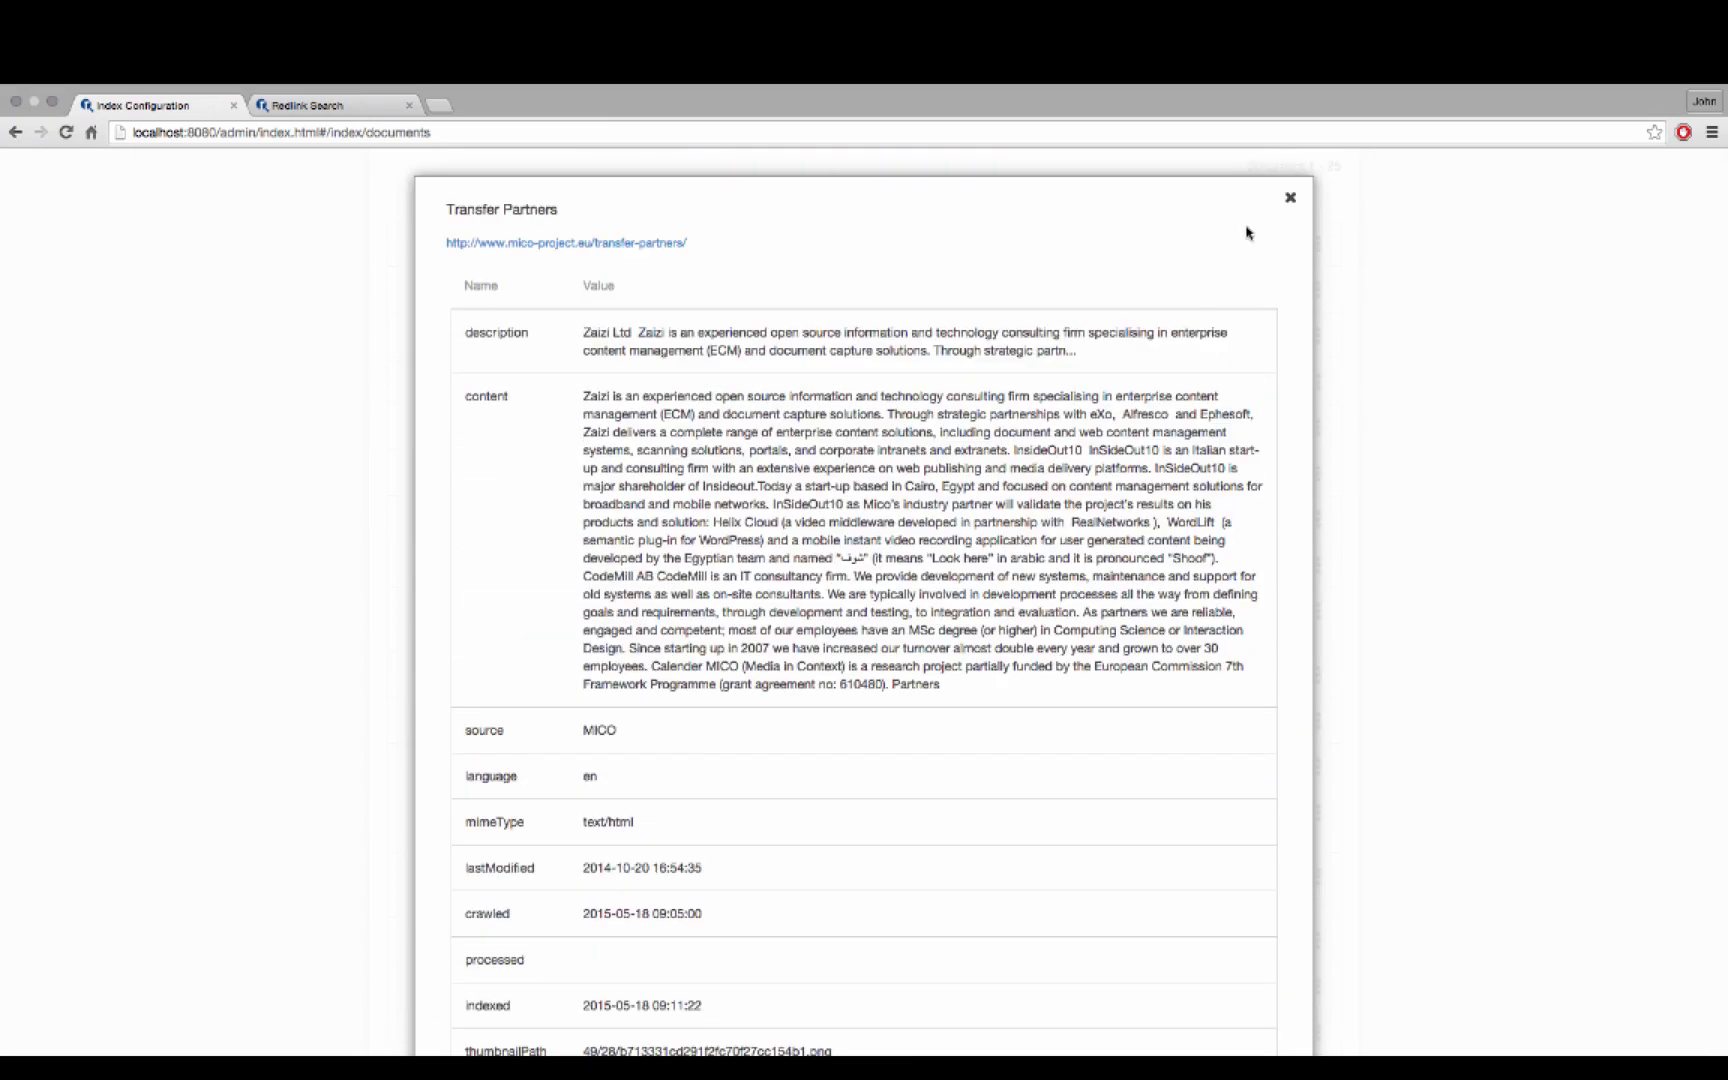
Close the Transfer Partners details and check the empty Synonyms and Elevations tabs
click(1291, 202)
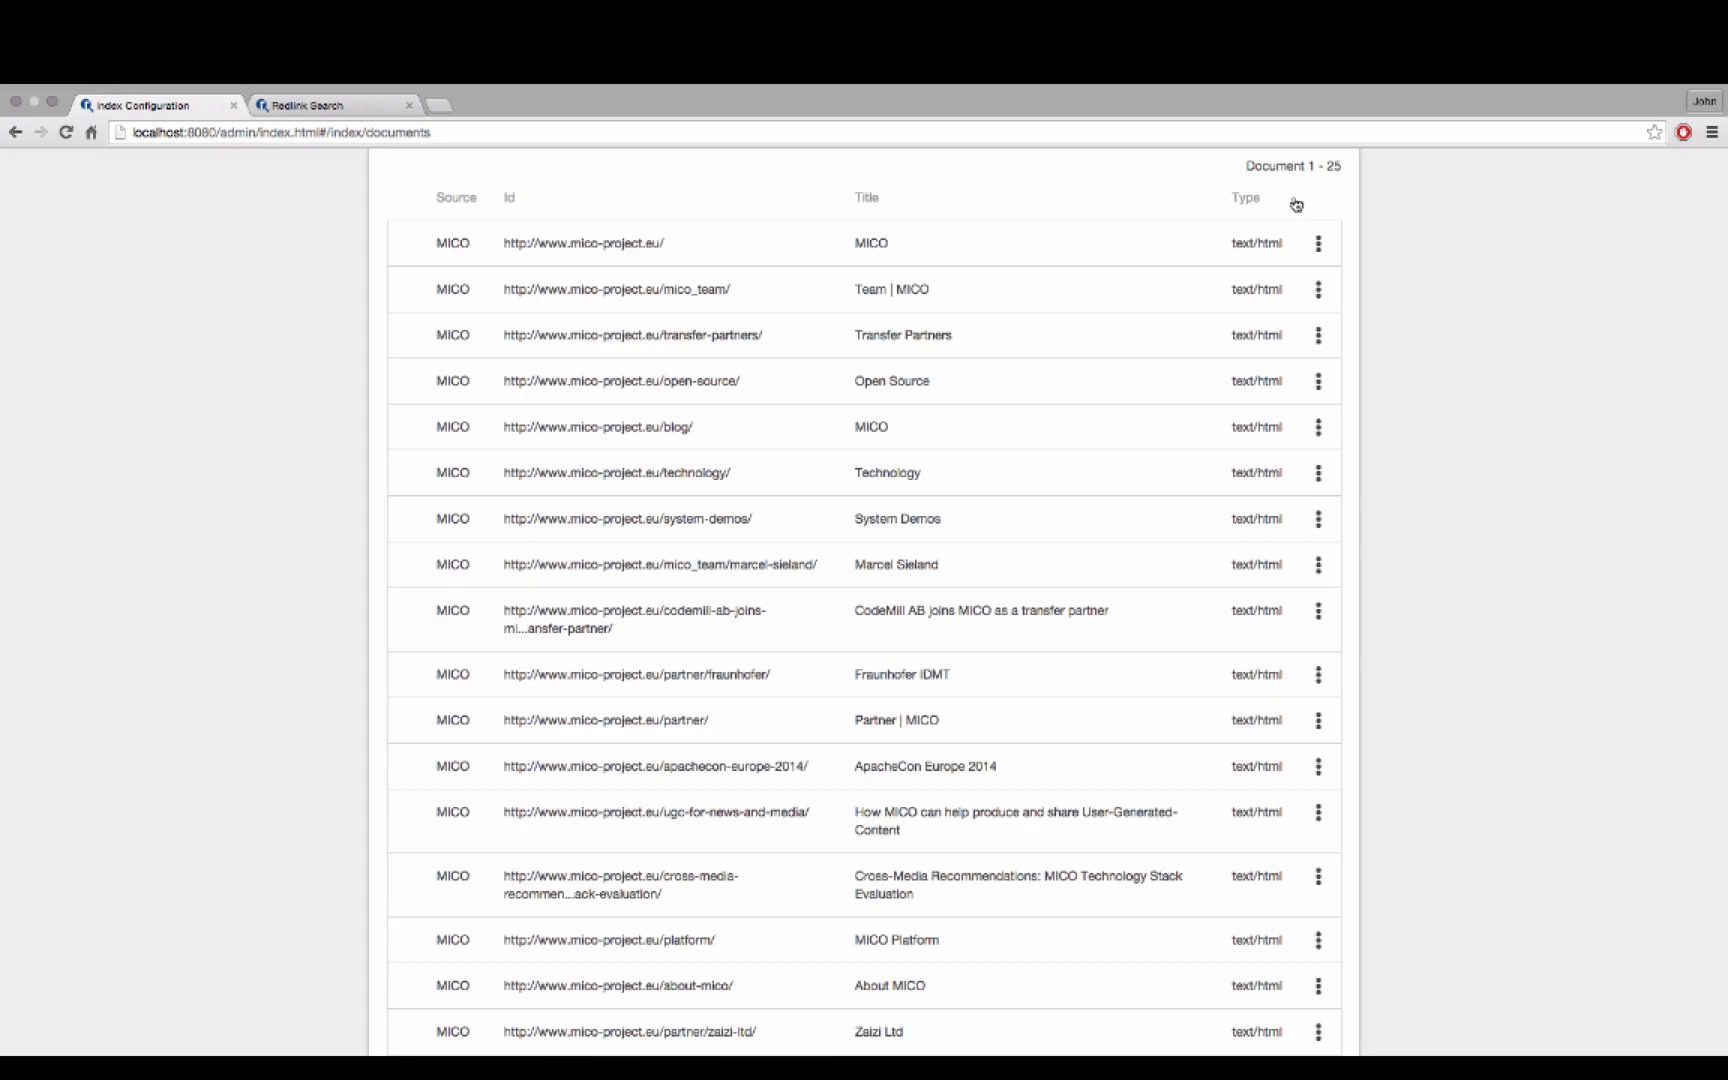
scroll(430, 403, up, 2)
scroll(430, 403, up, 4)
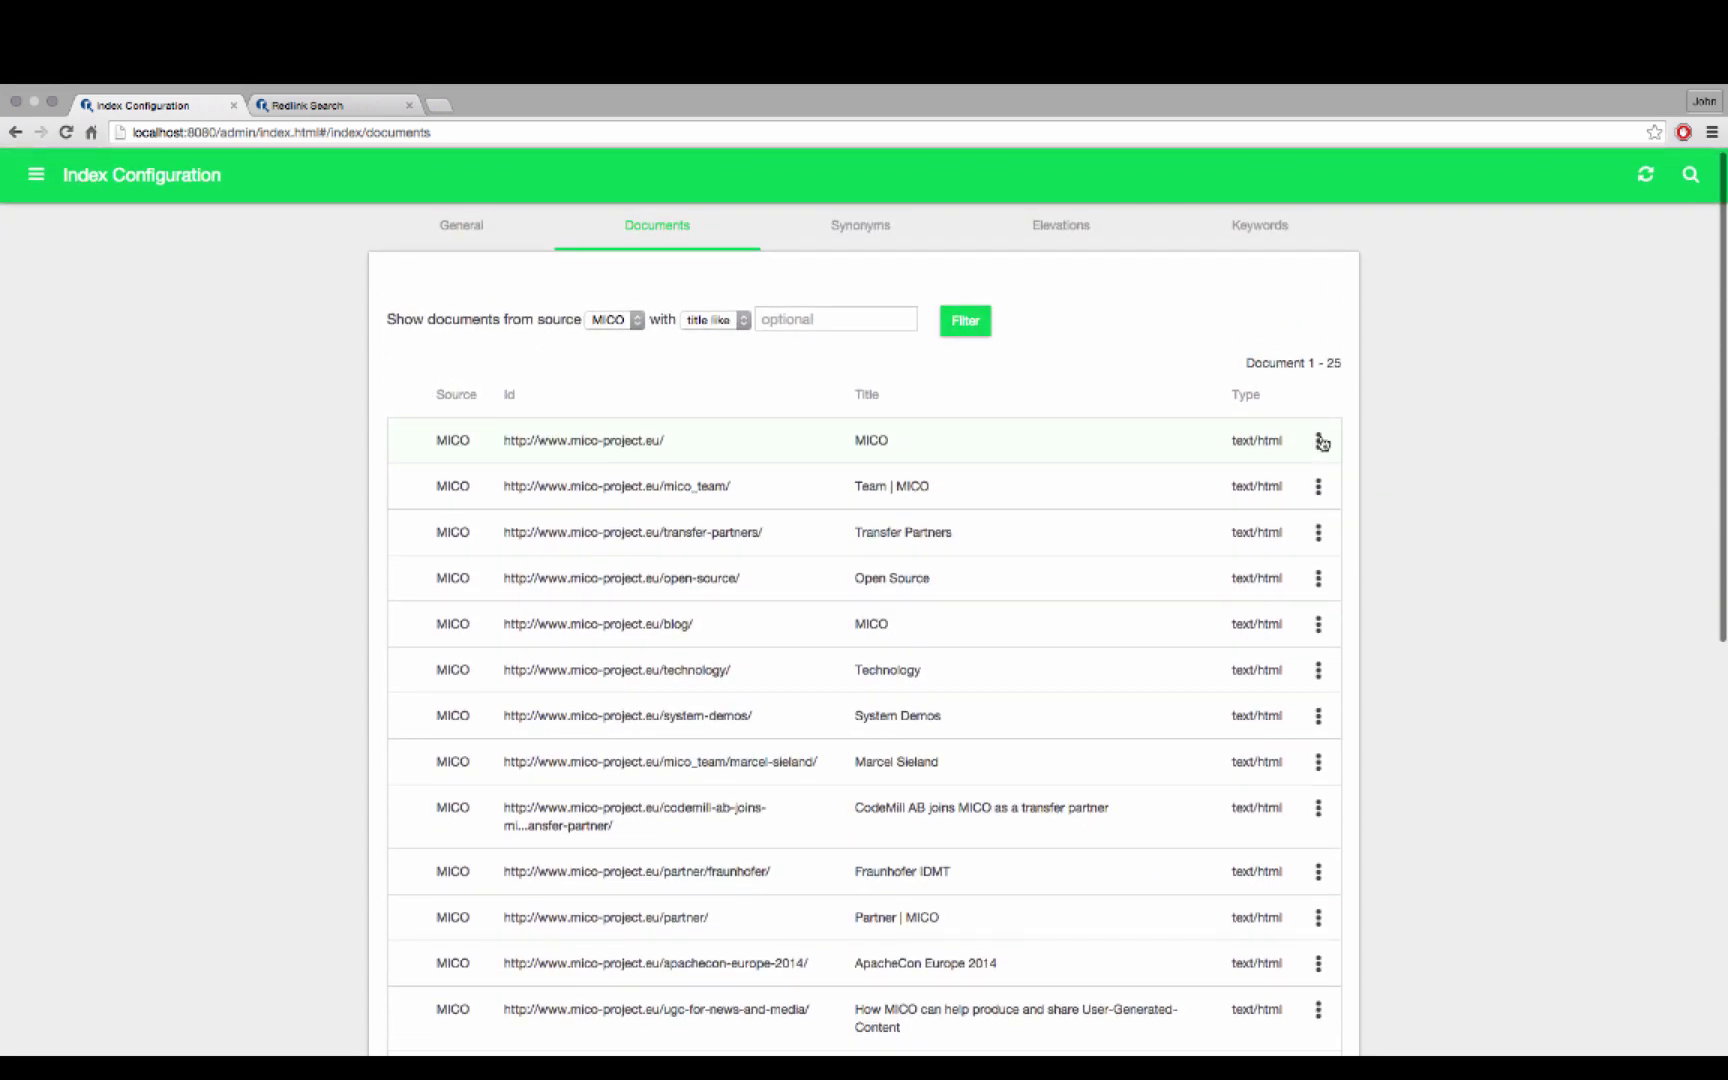
click(1318, 441)
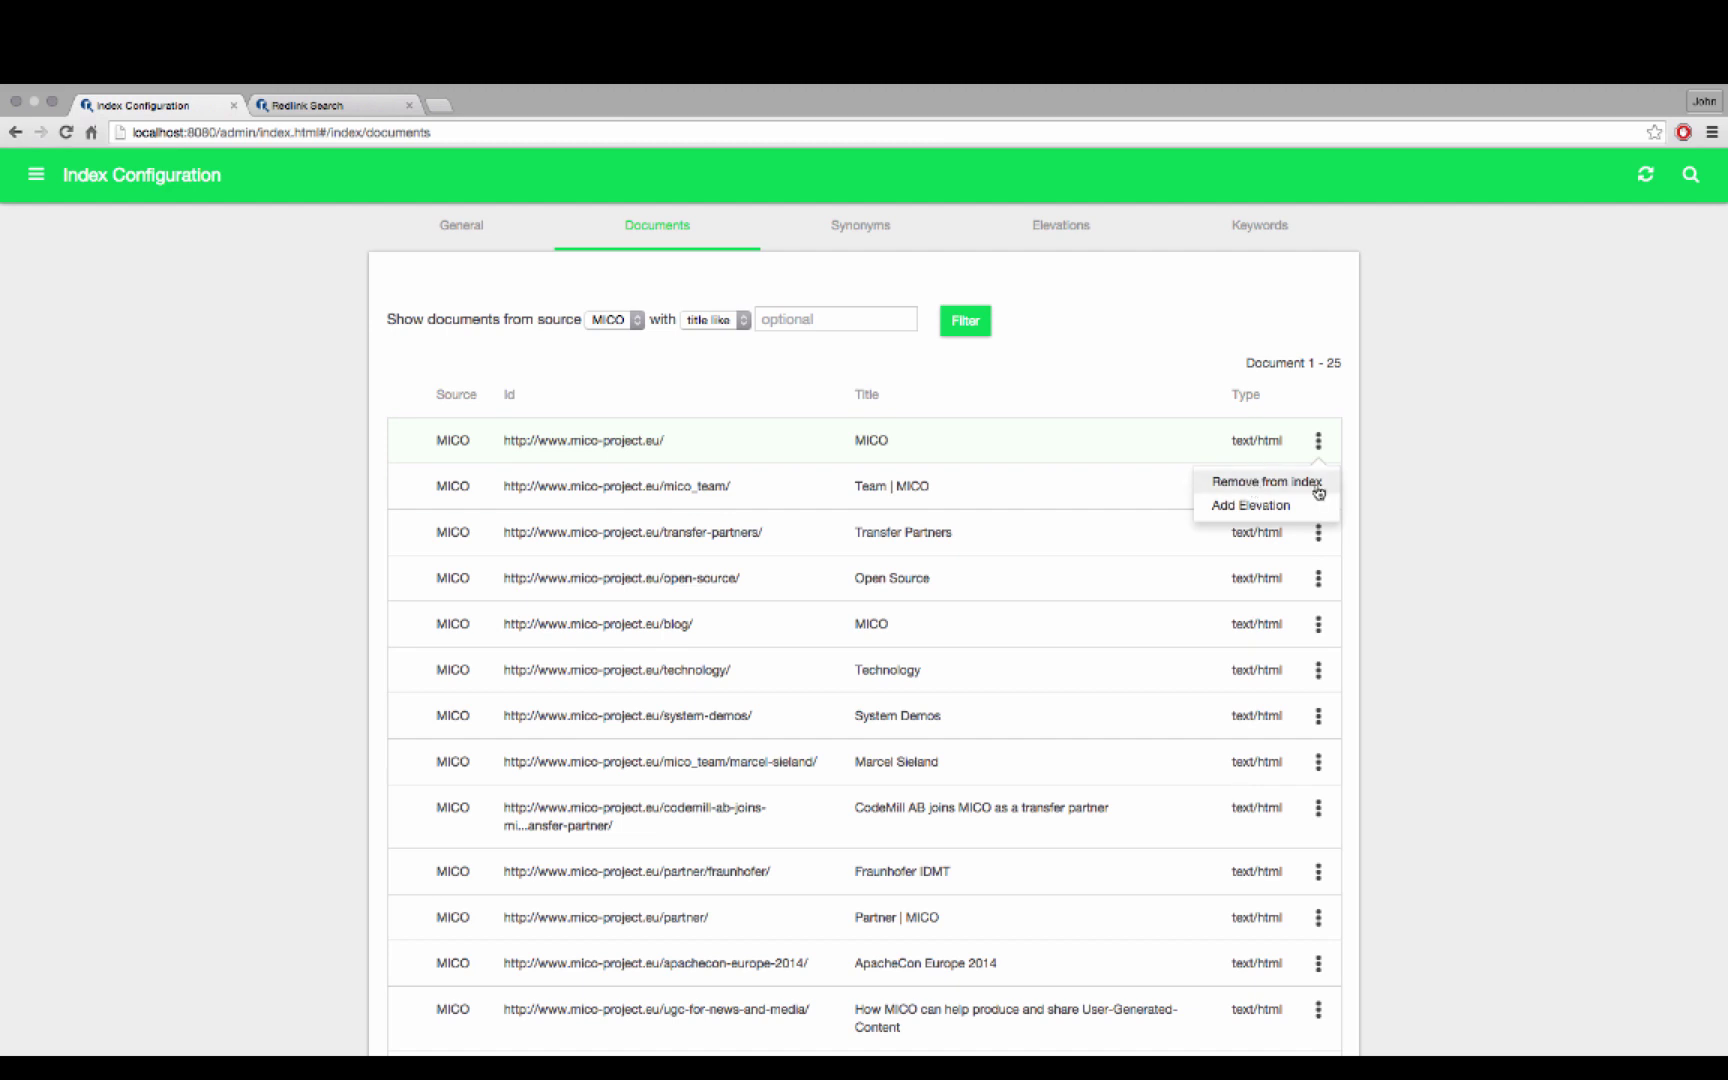
click(1122, 386)
click(840, 228)
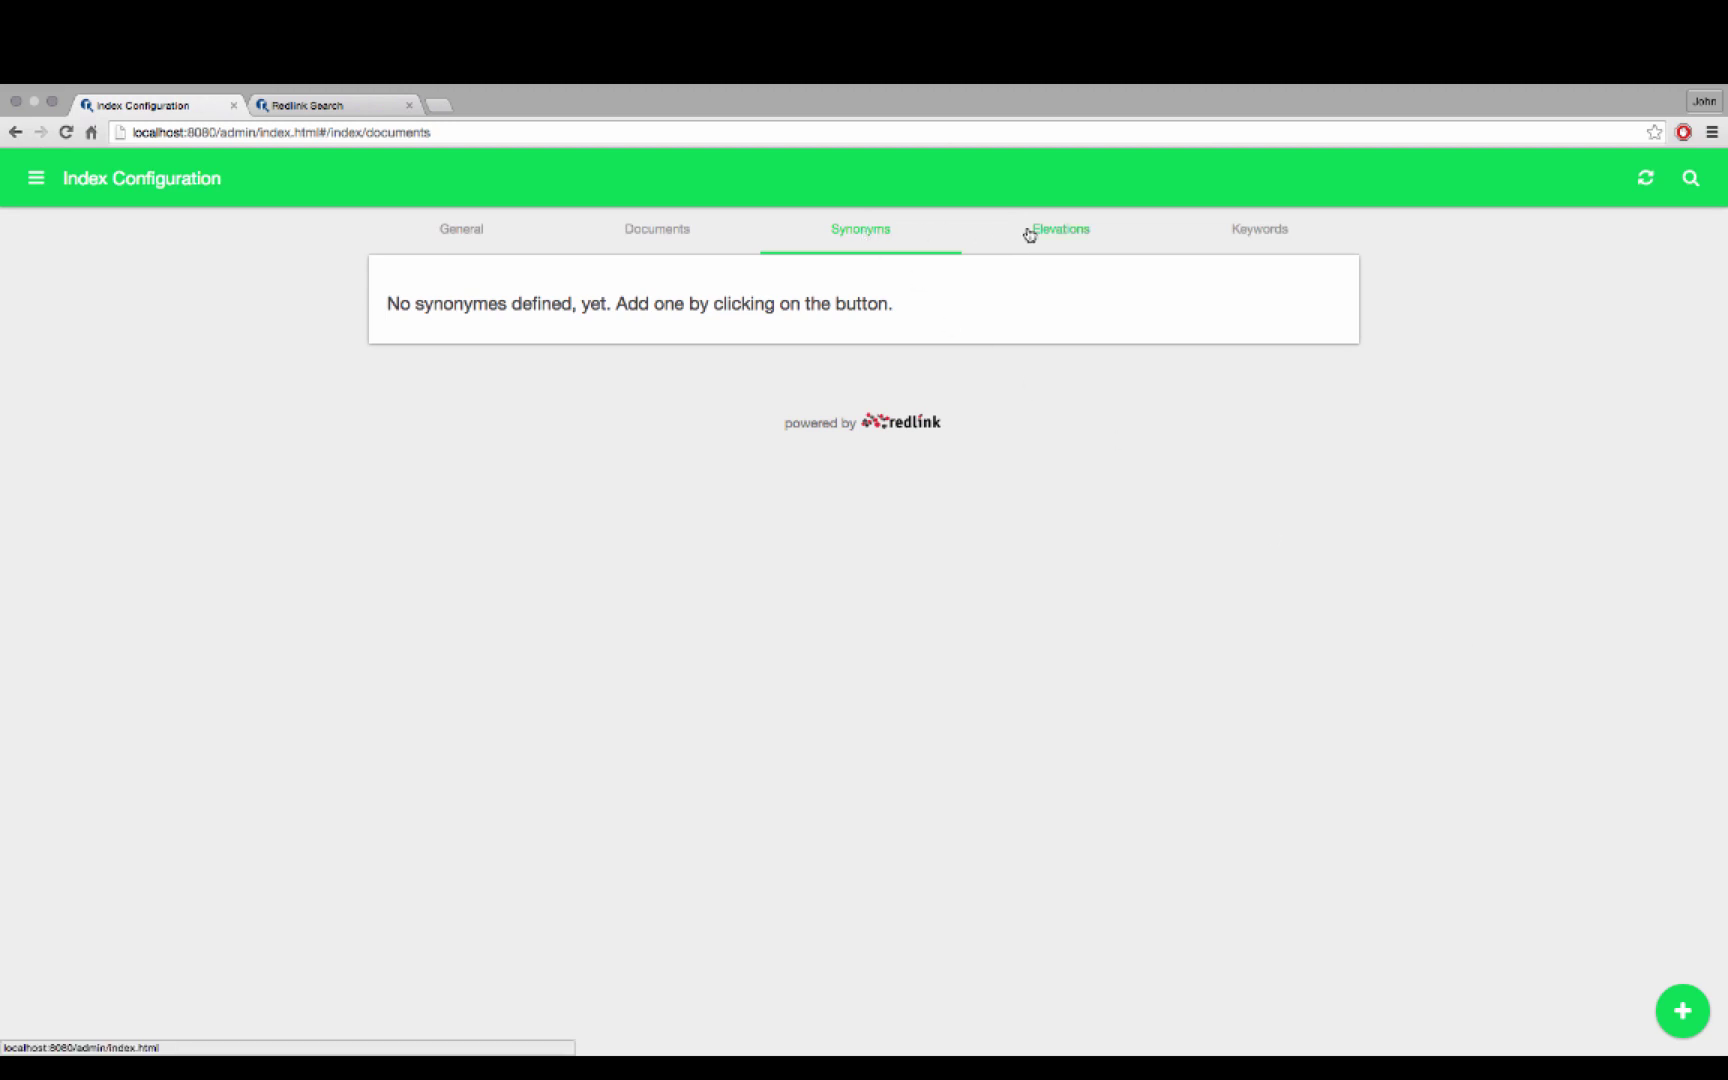
click(1059, 233)
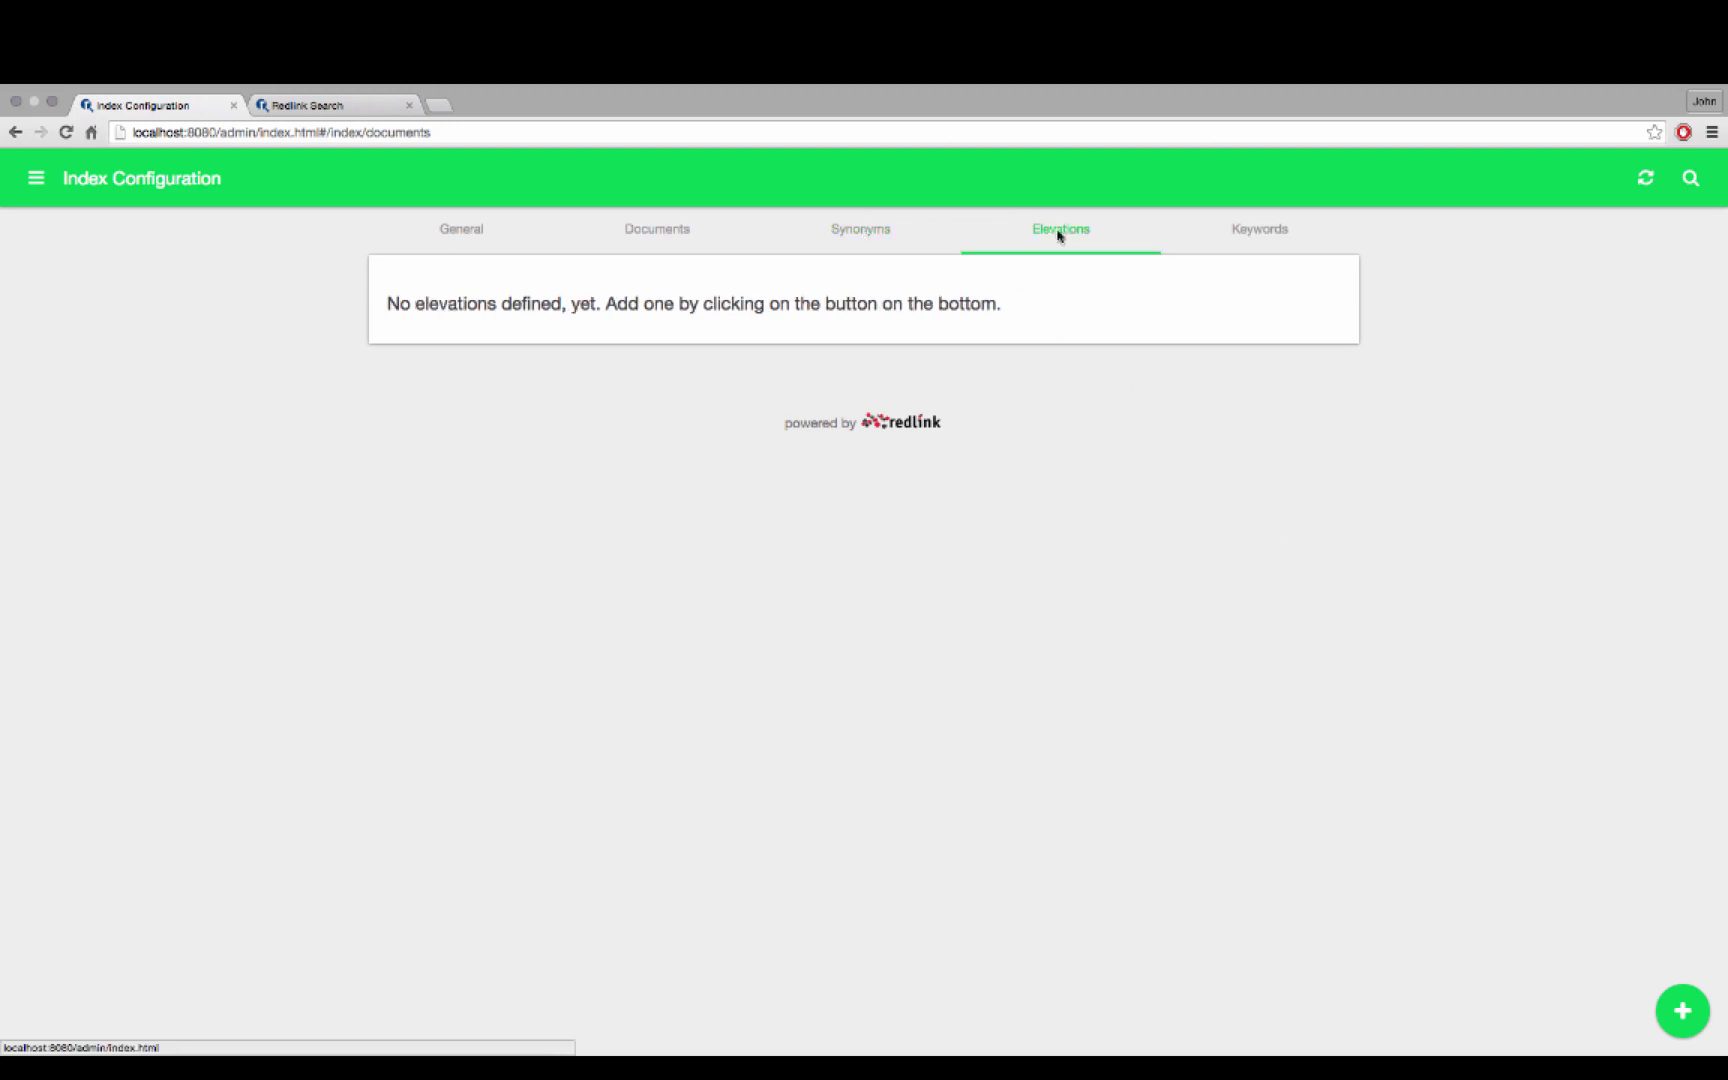
Go to page 2 of the Keywords list and select 'user' (count 6)
click(1256, 234)
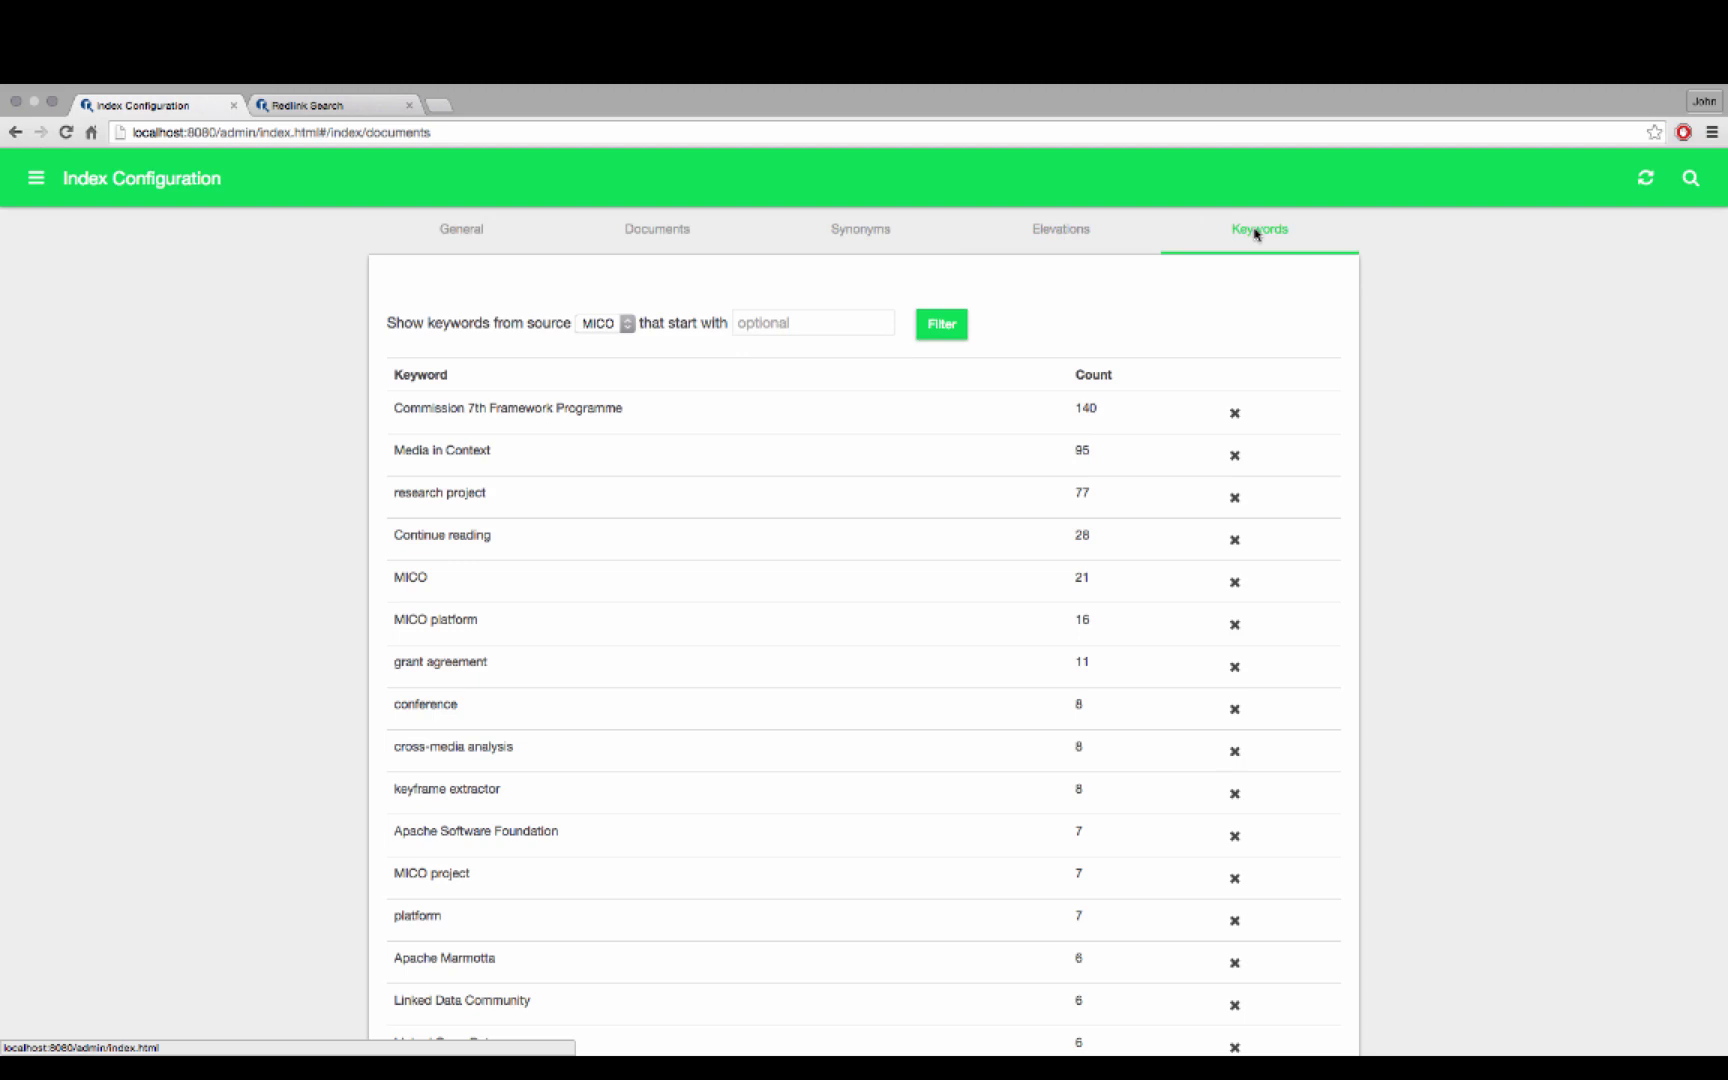
scroll(1188, 368, down, 2)
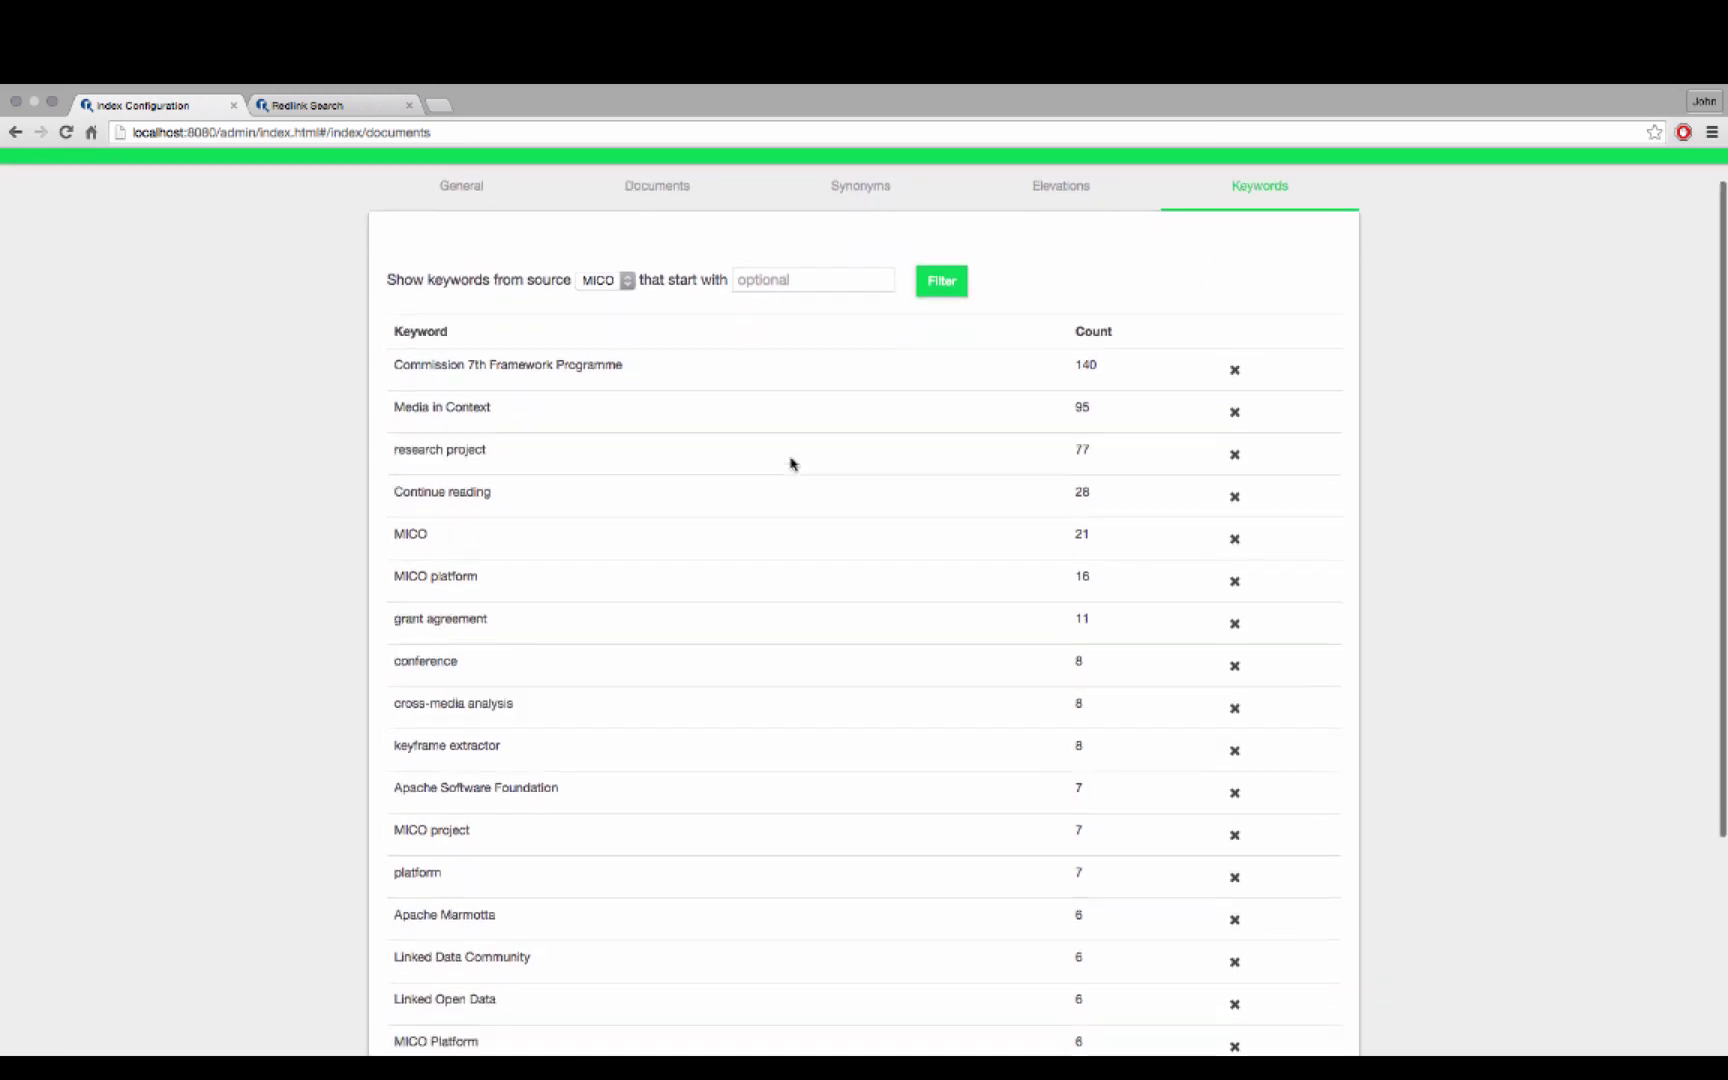
scroll(791, 463, down, 5)
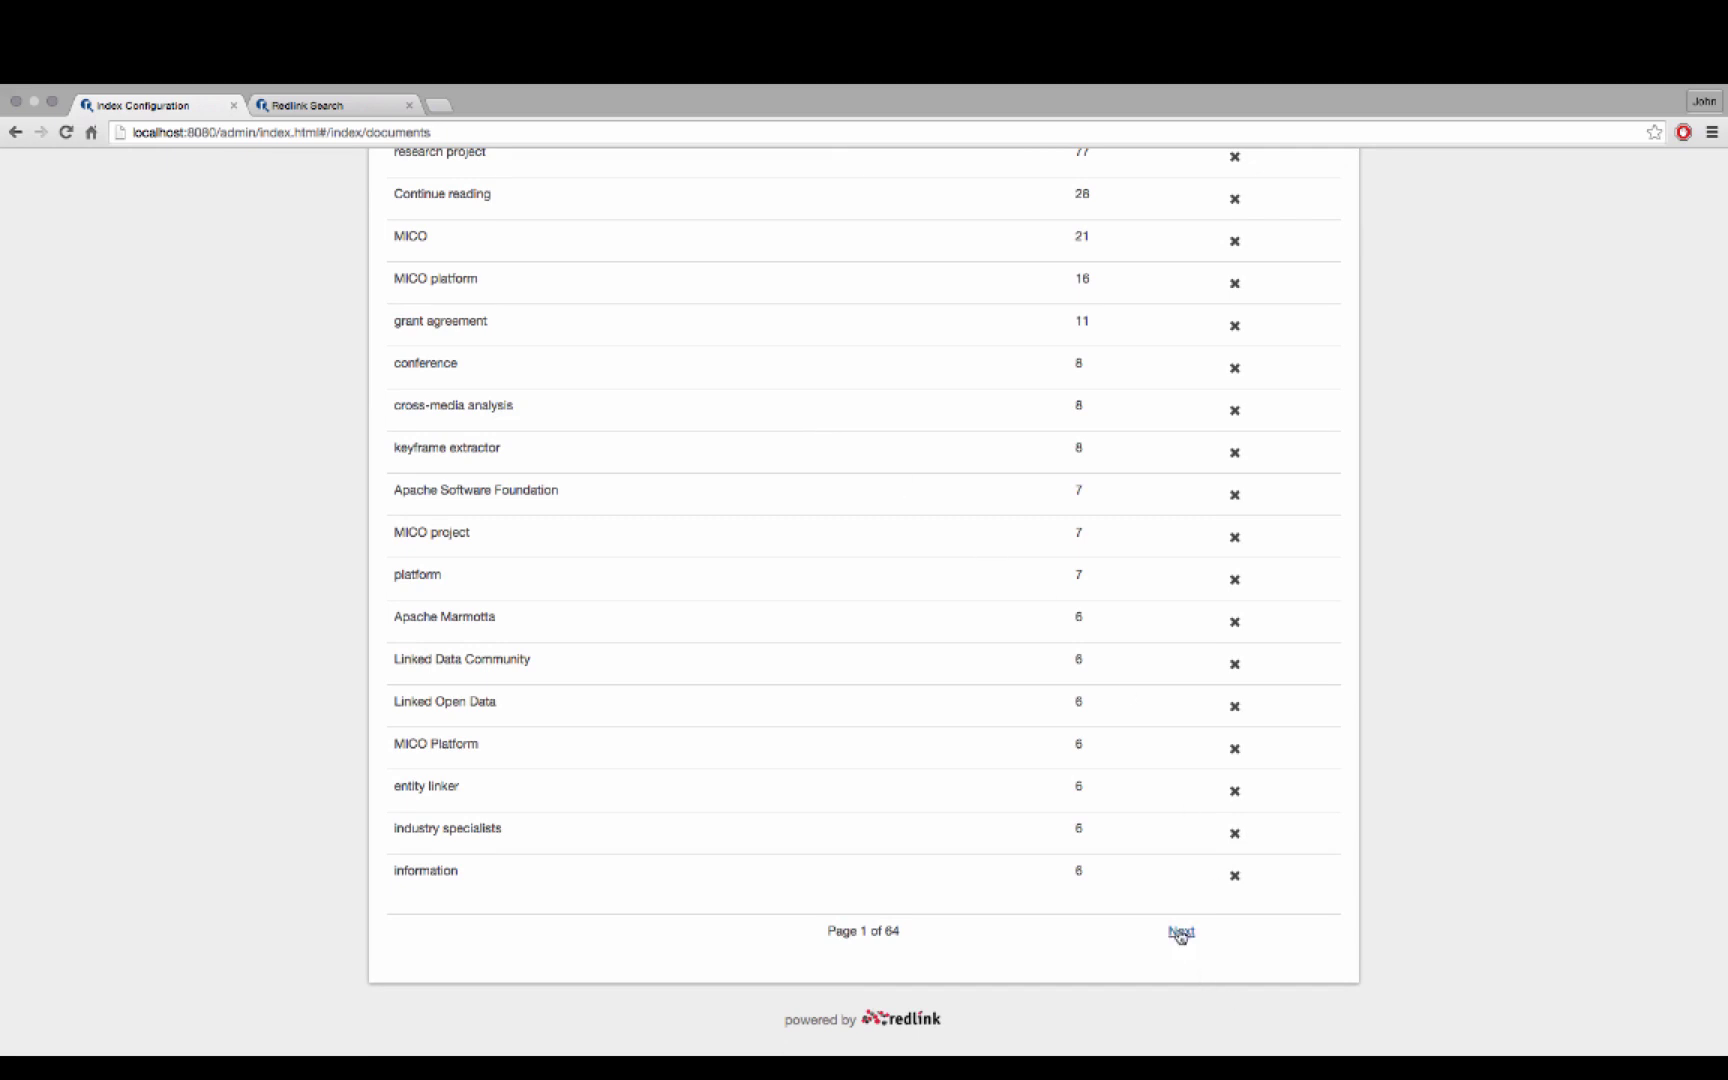
click(1181, 932)
scroll(478, 440, up, 3)
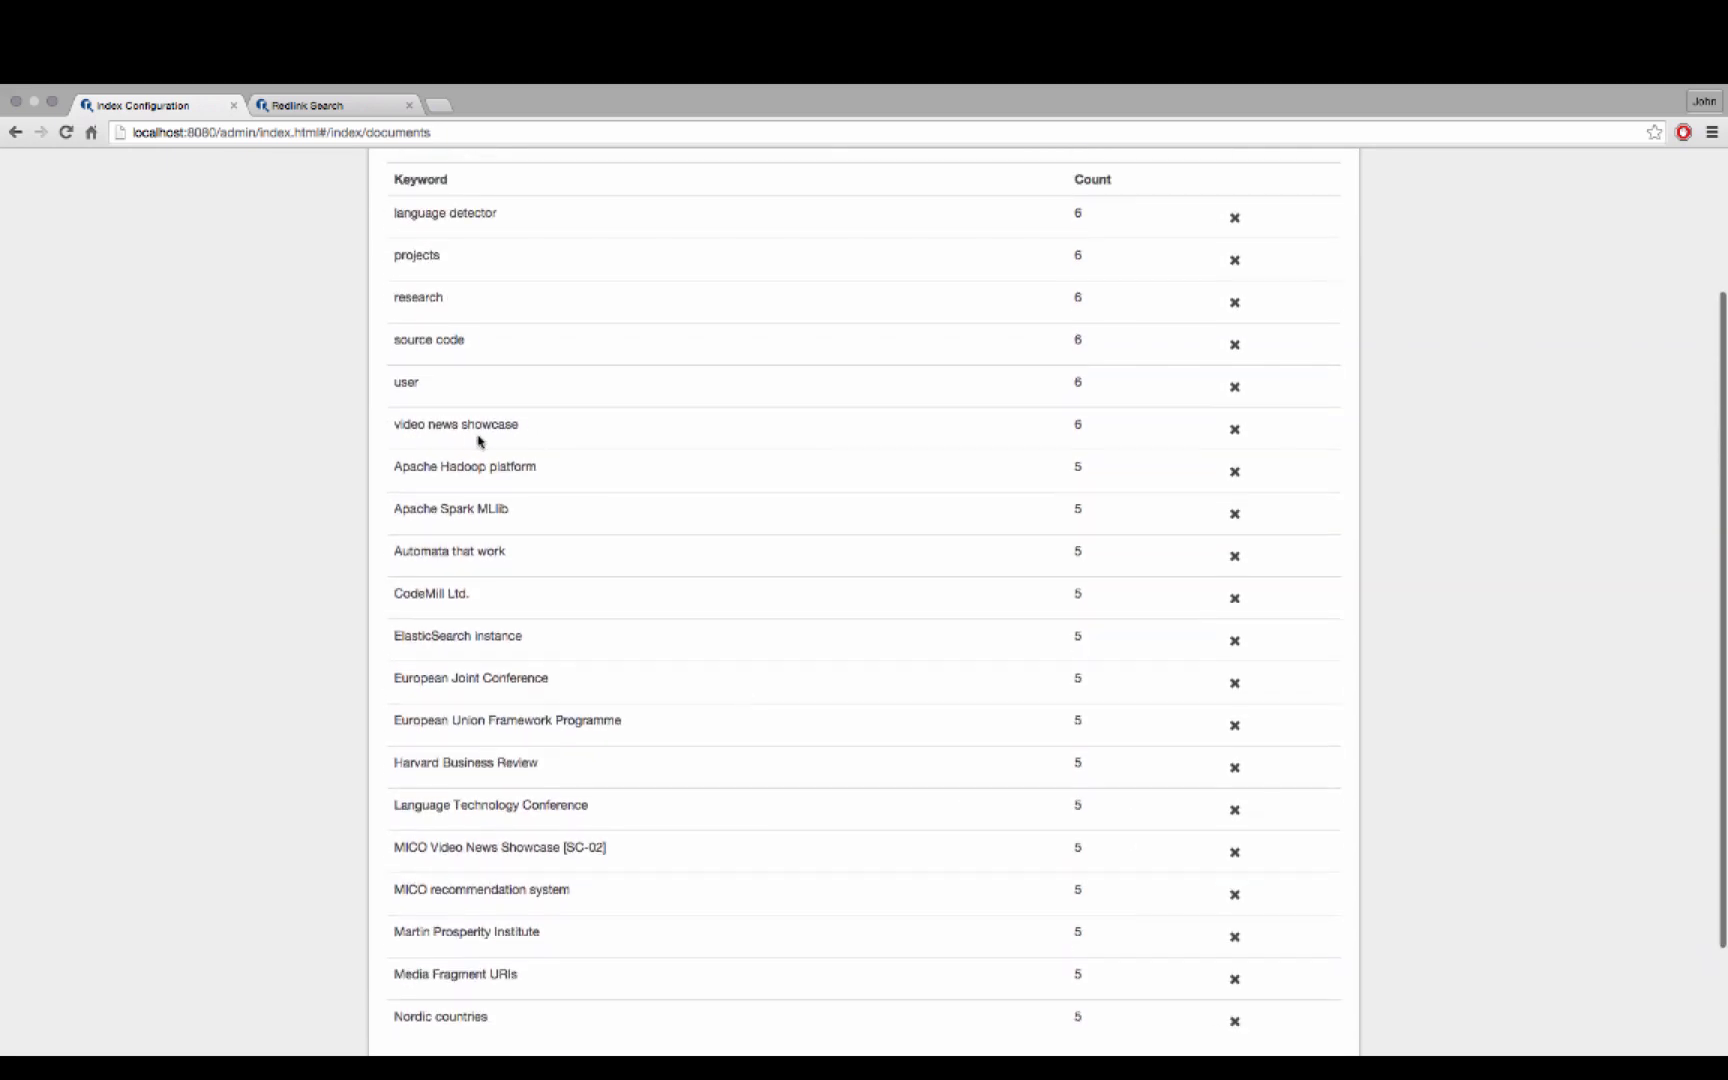
drag(392, 386, 423, 385)
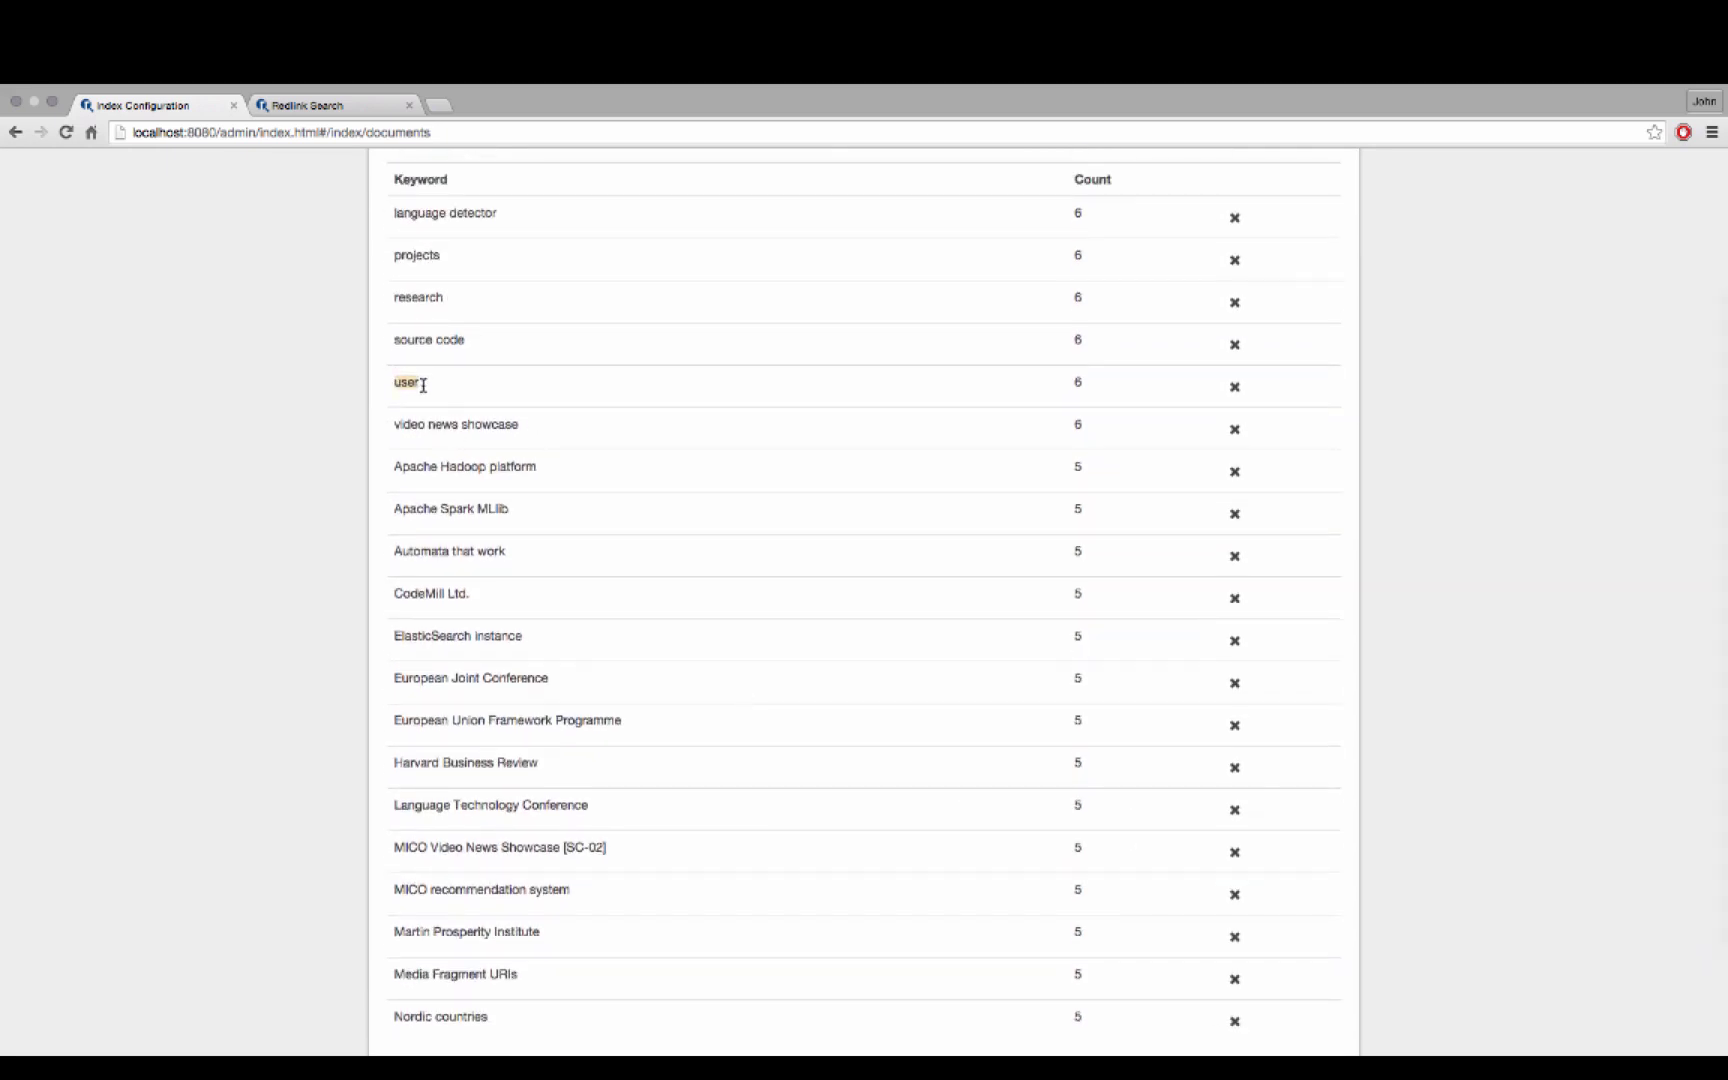
click(310, 105)
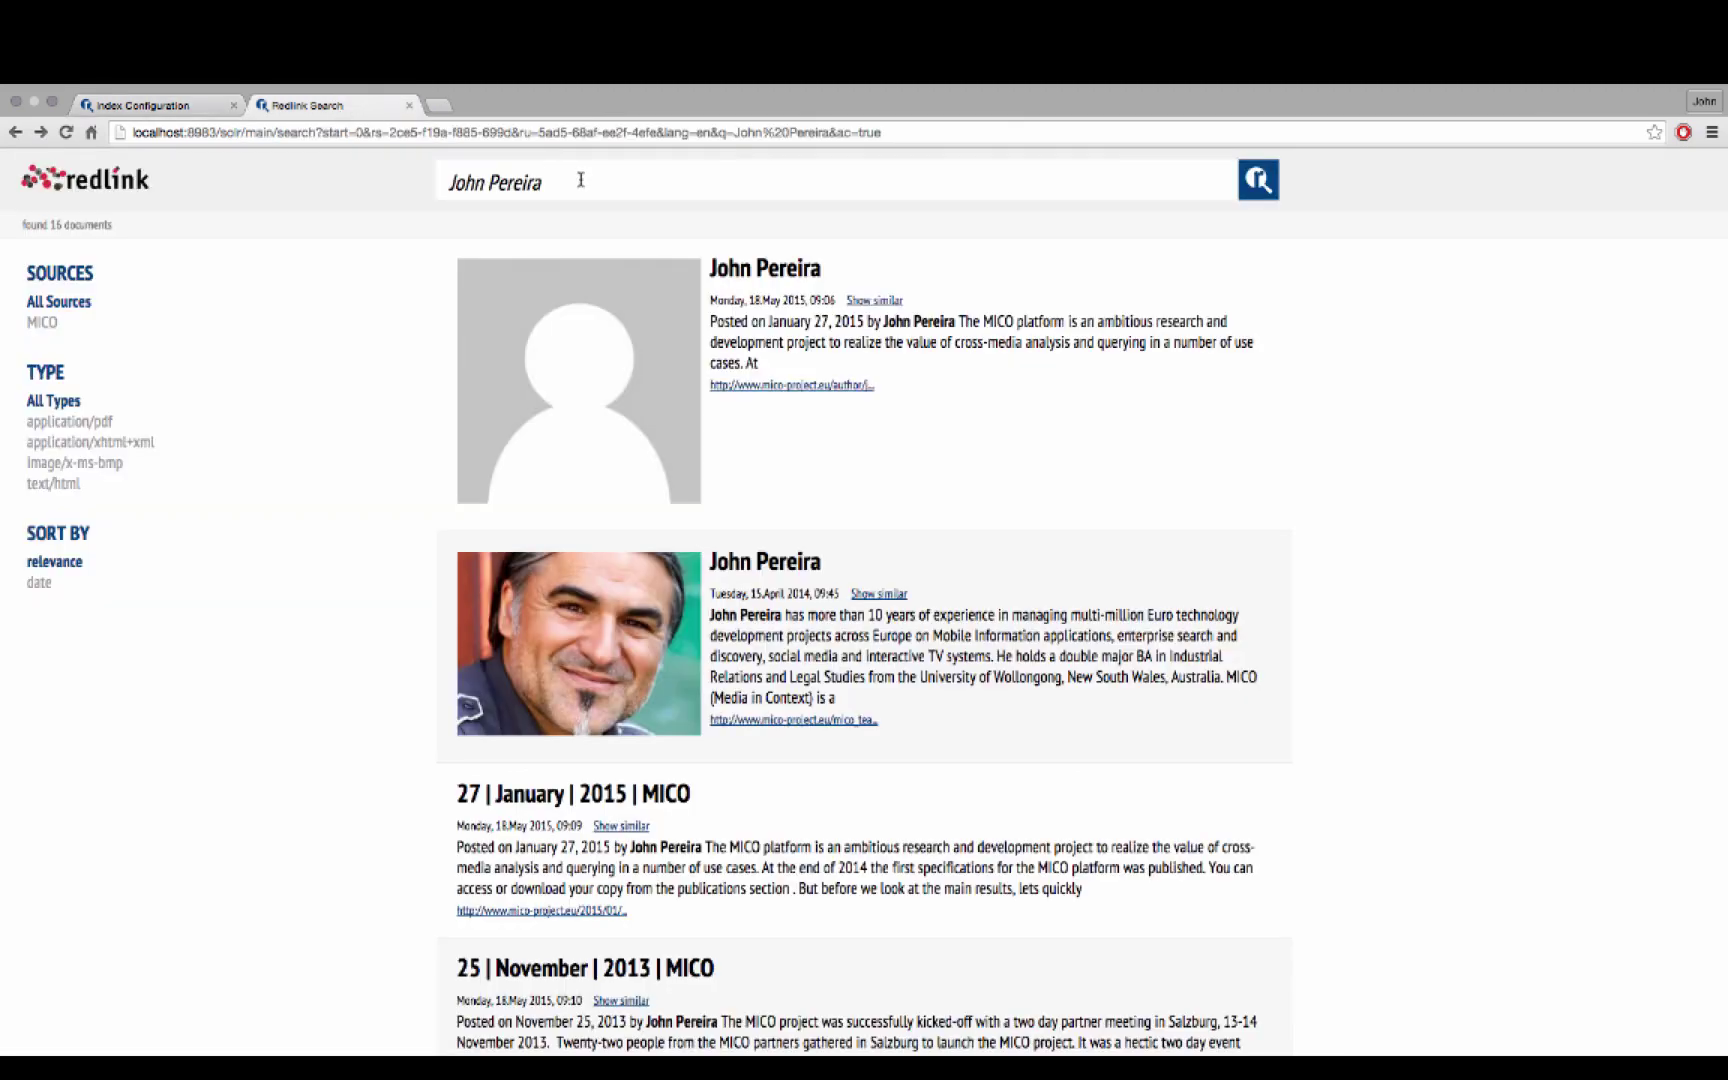
drag(580, 179, 430, 180)
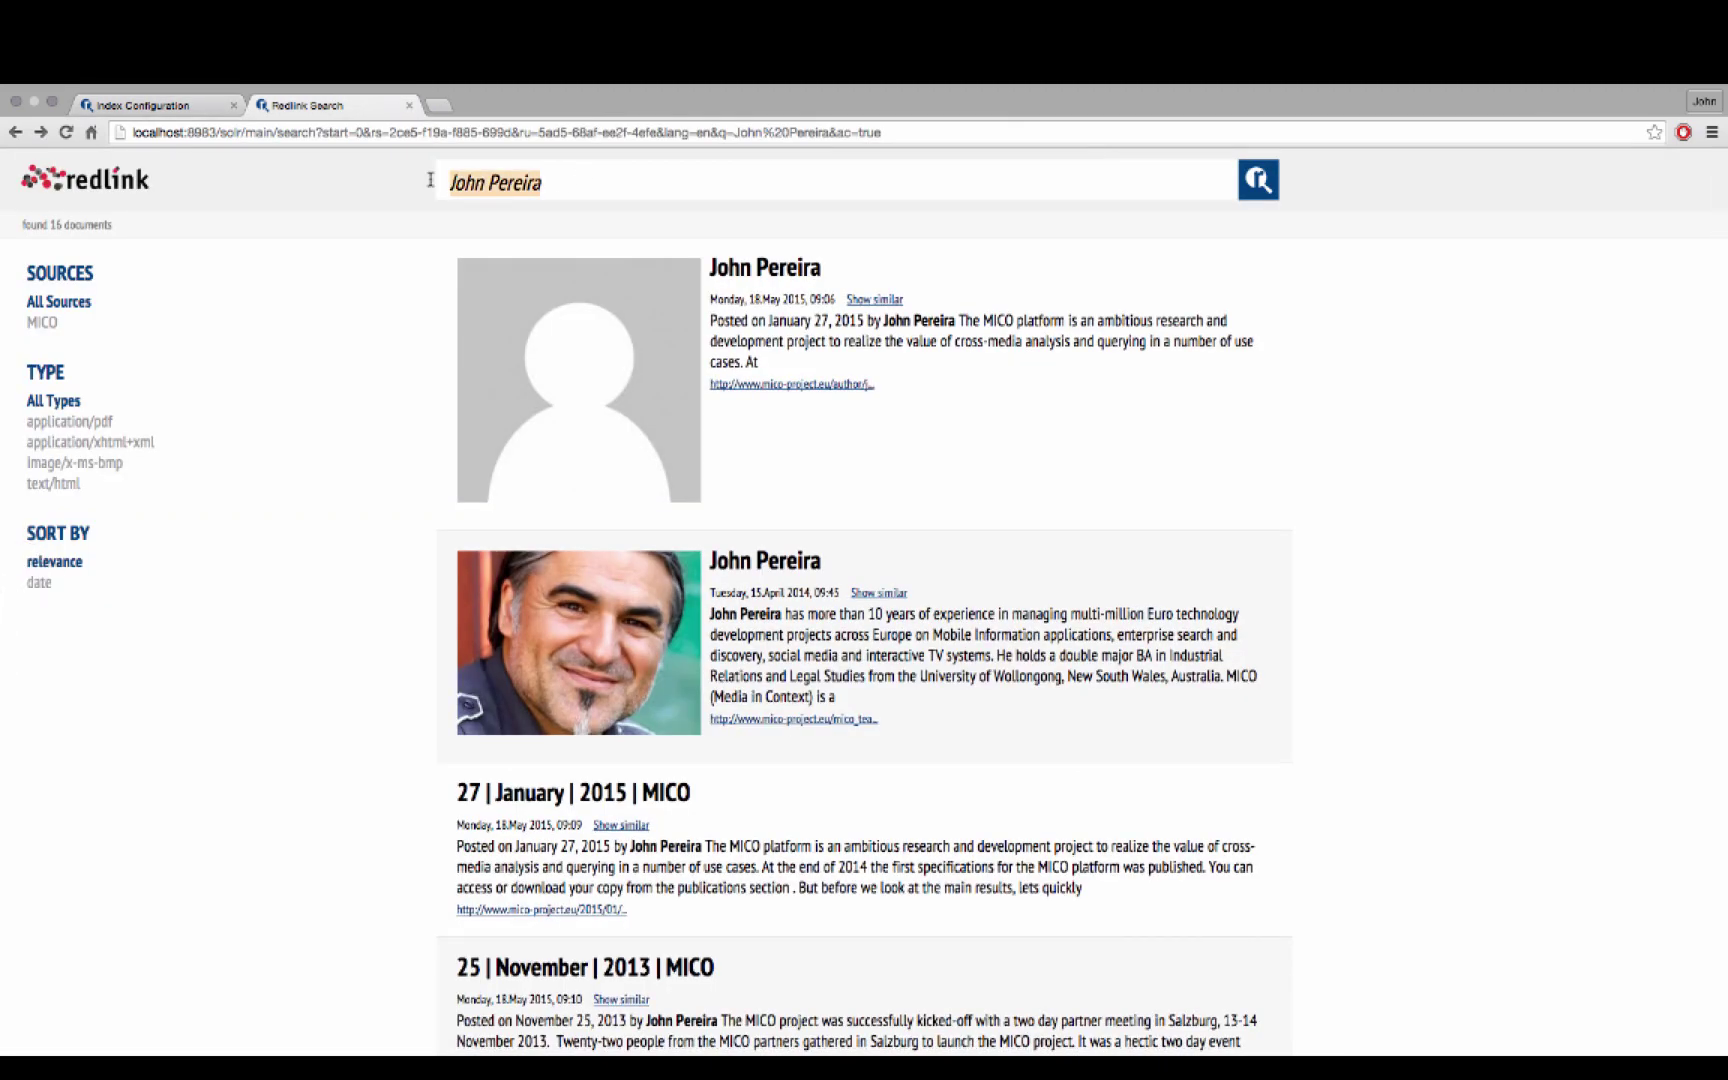
text(user)
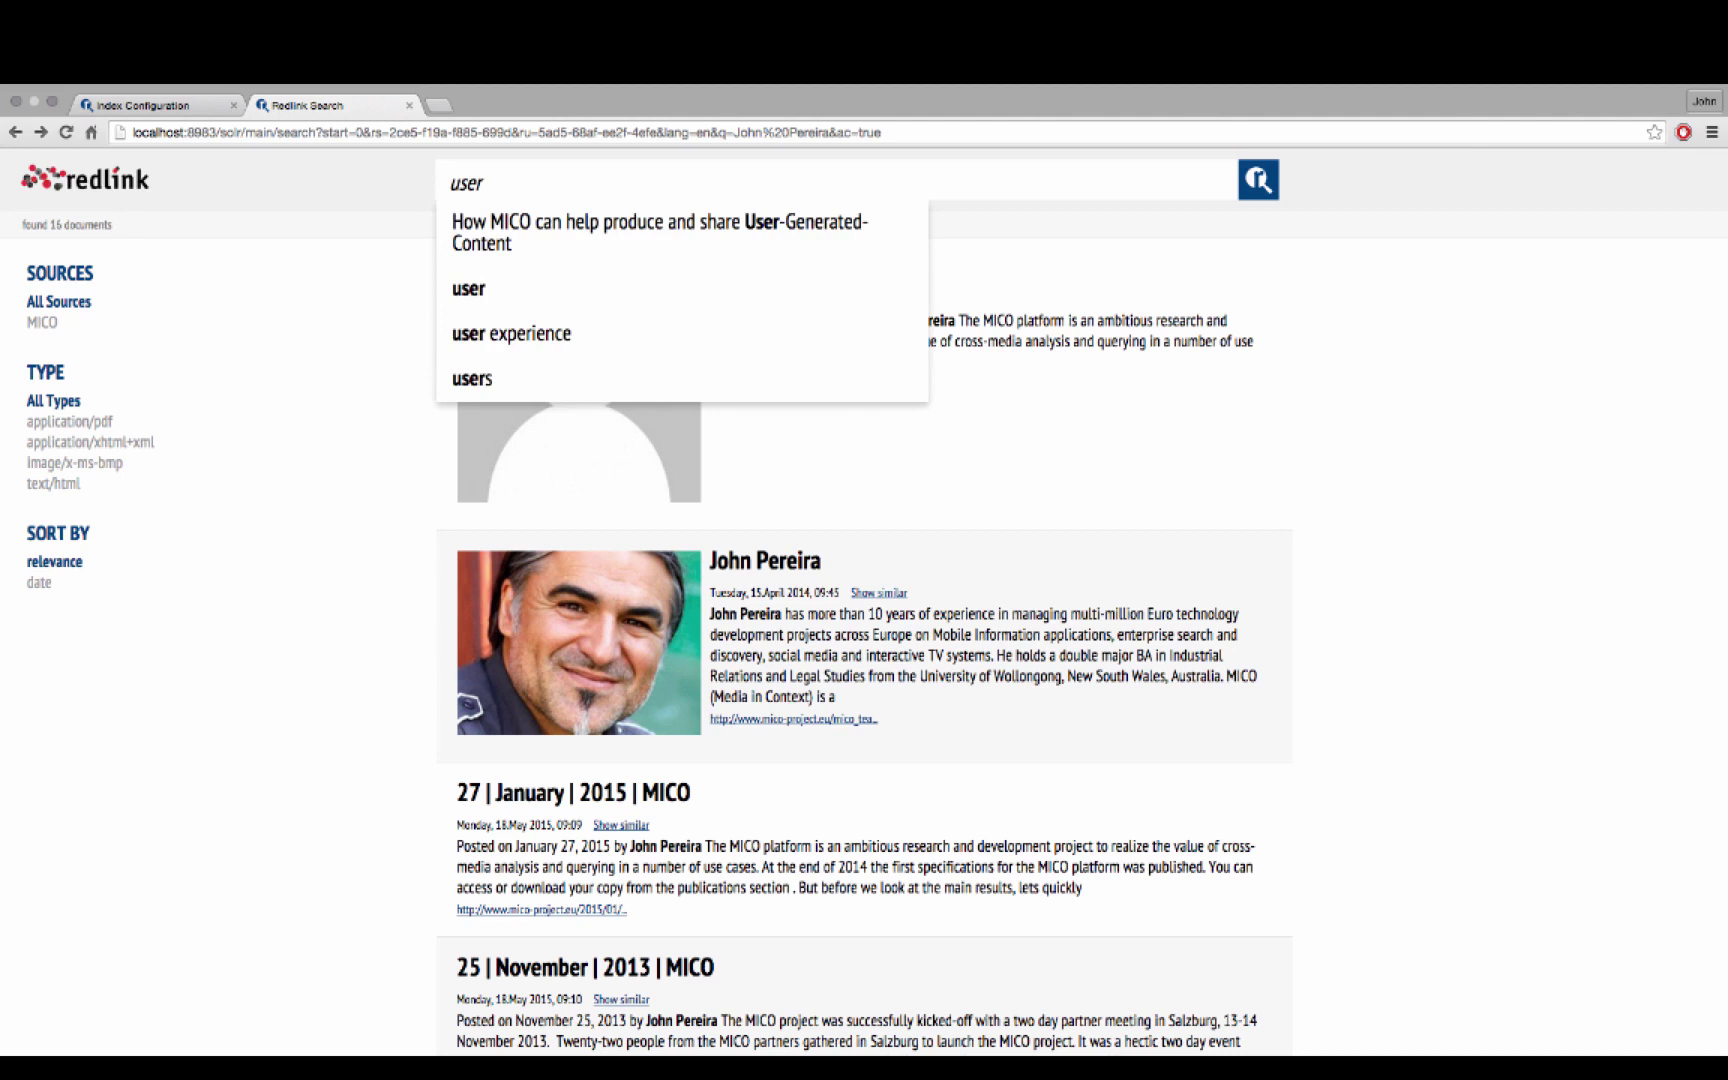
key(Down)
key(Down)
key(Down)
key(Down)
key(Up)
key(Up)
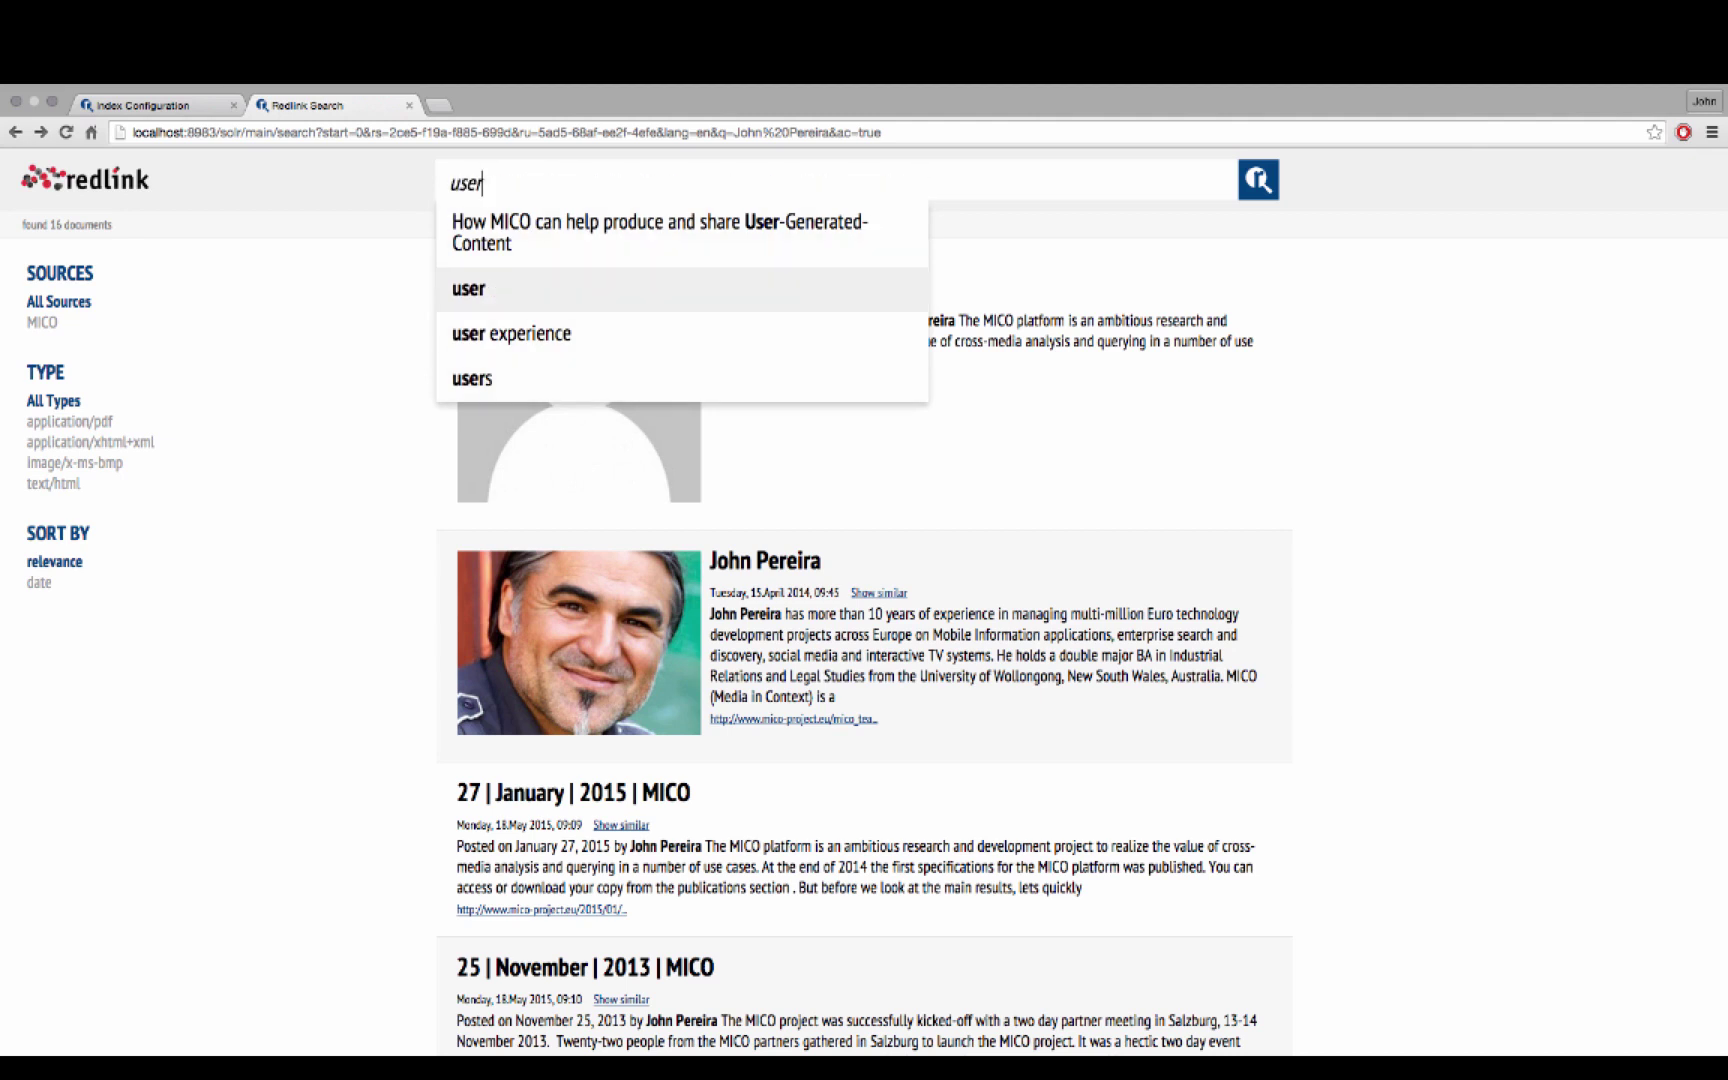
key(Down)
key(Down)
key(Up)
key(Up)
key(Return)
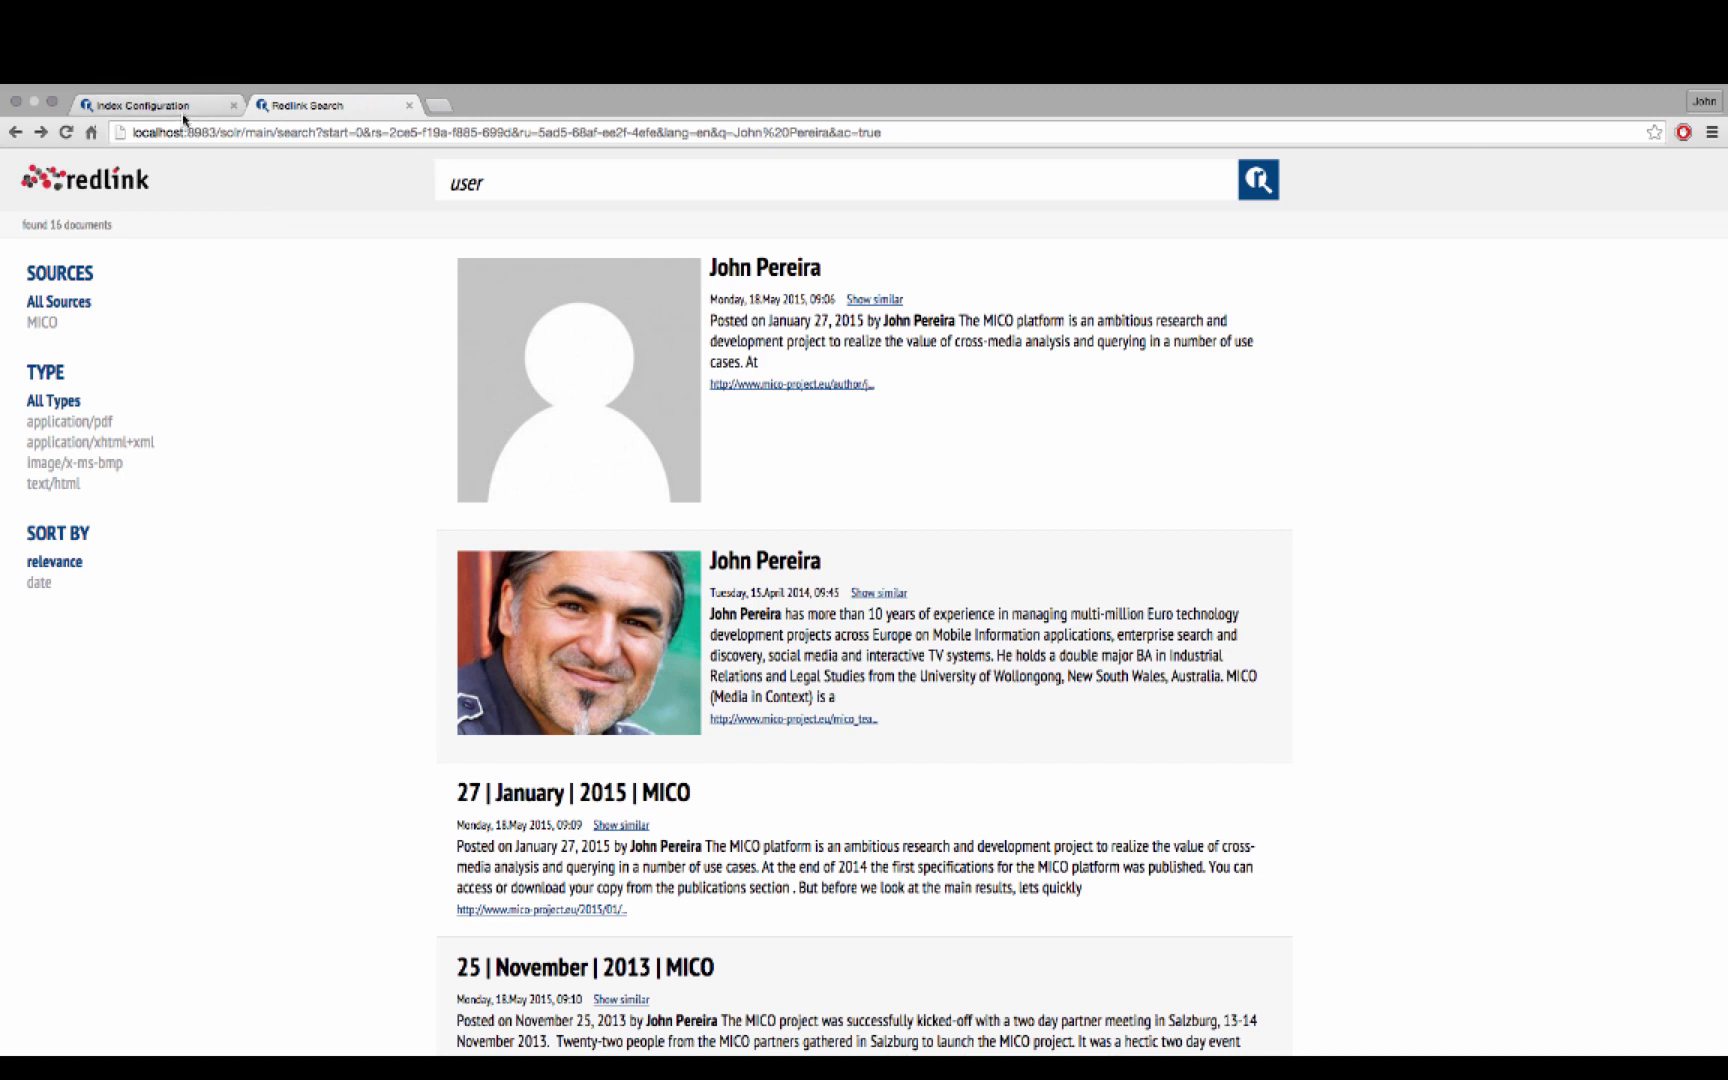
click(171, 105)
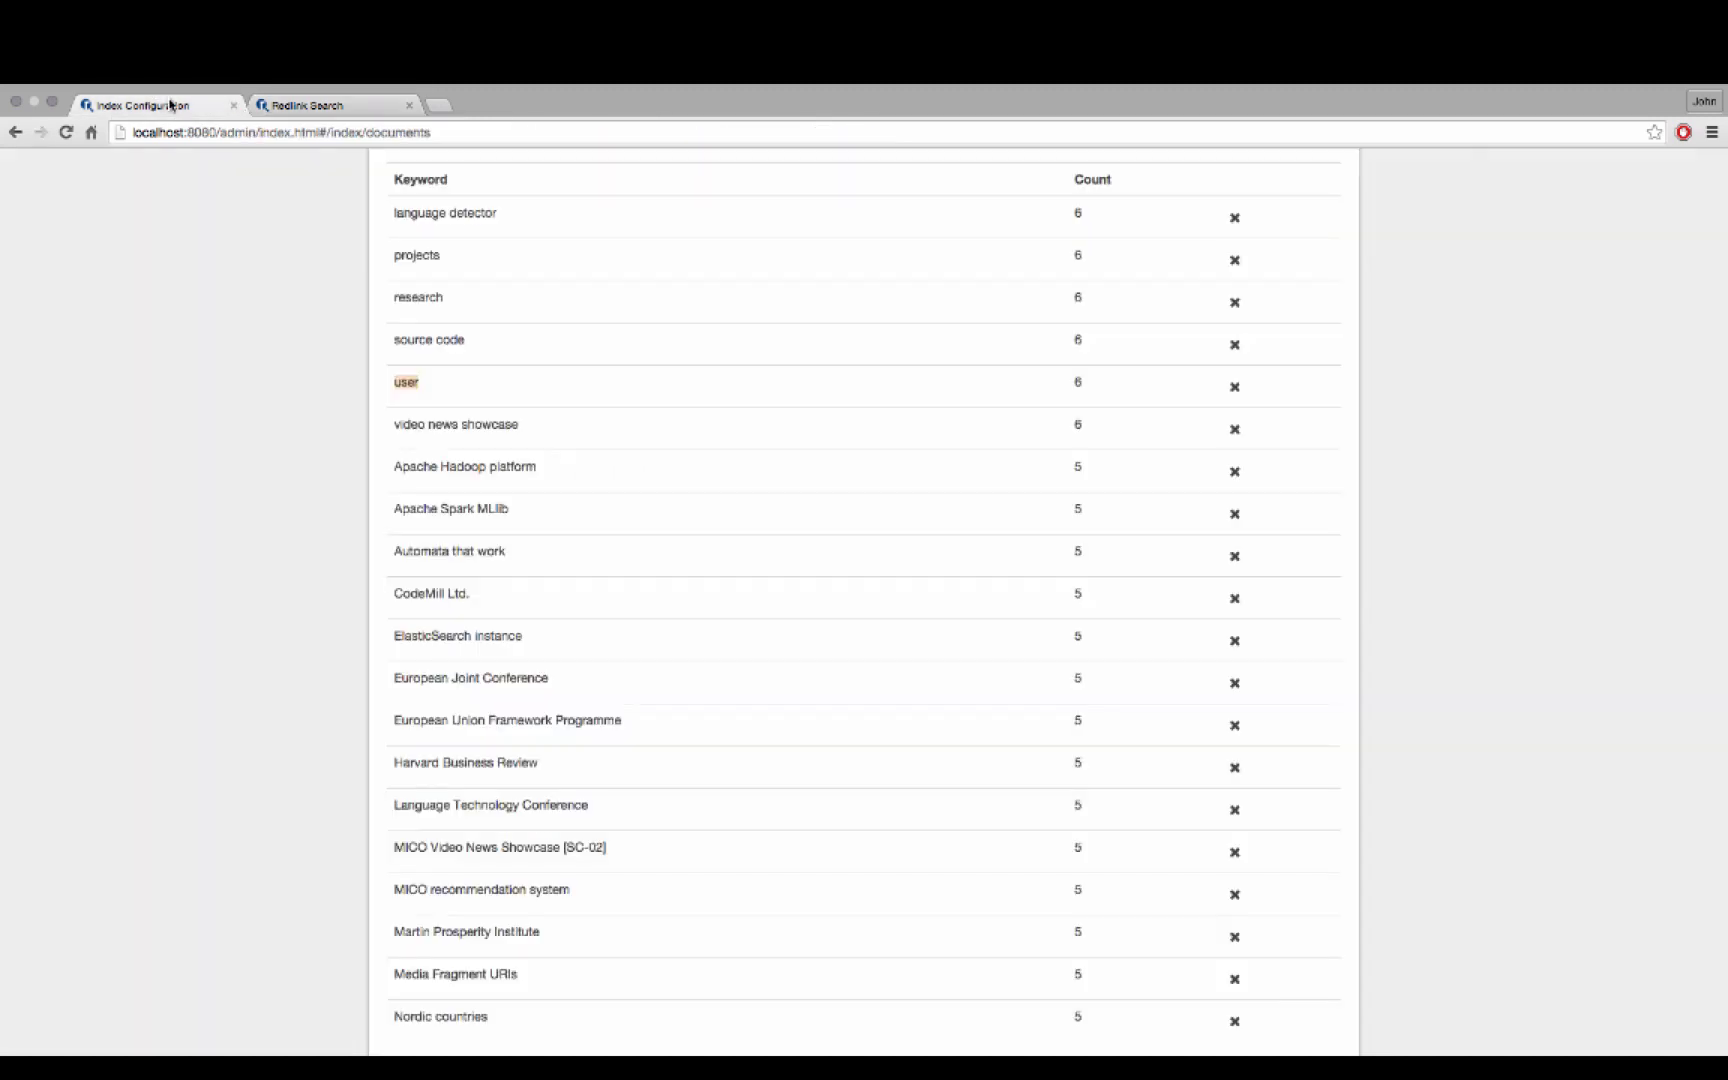
Exclude the keywords 'user' and 'finding task', rebuild the index, and return to search
click(1236, 388)
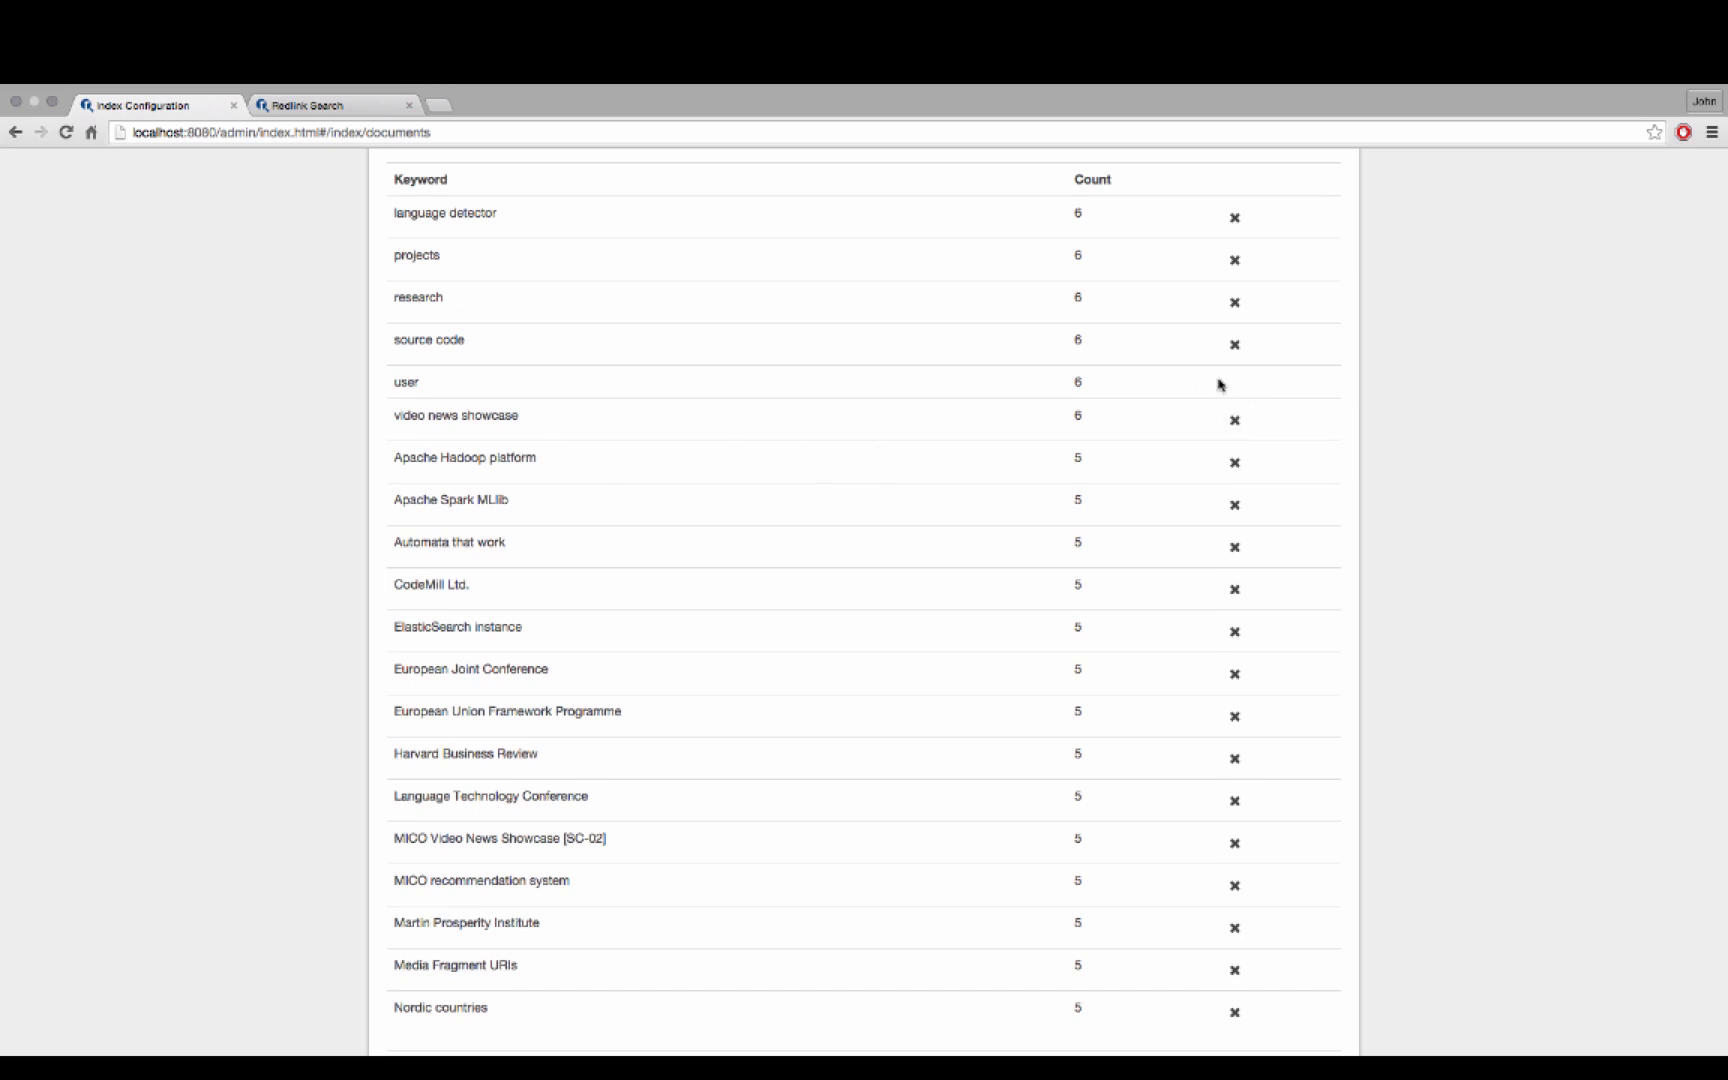
scroll(1090, 465, down, 5)
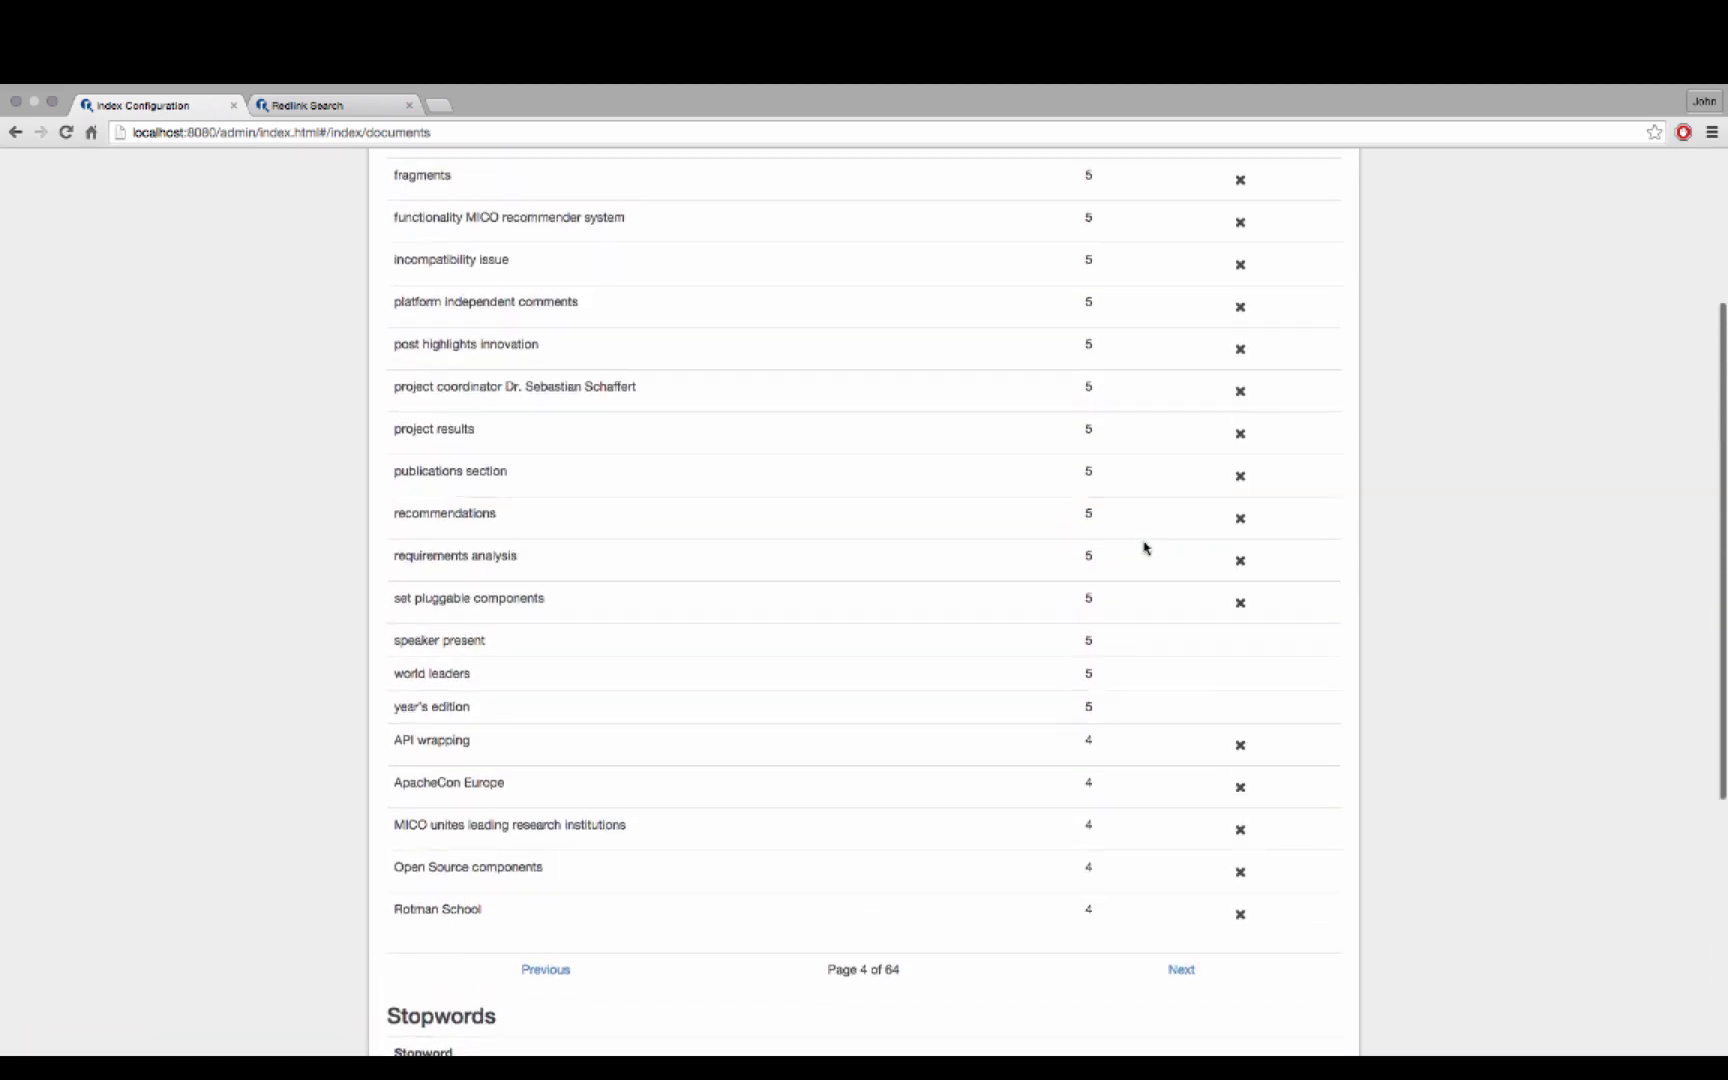
scroll(1145, 548, up, 4)
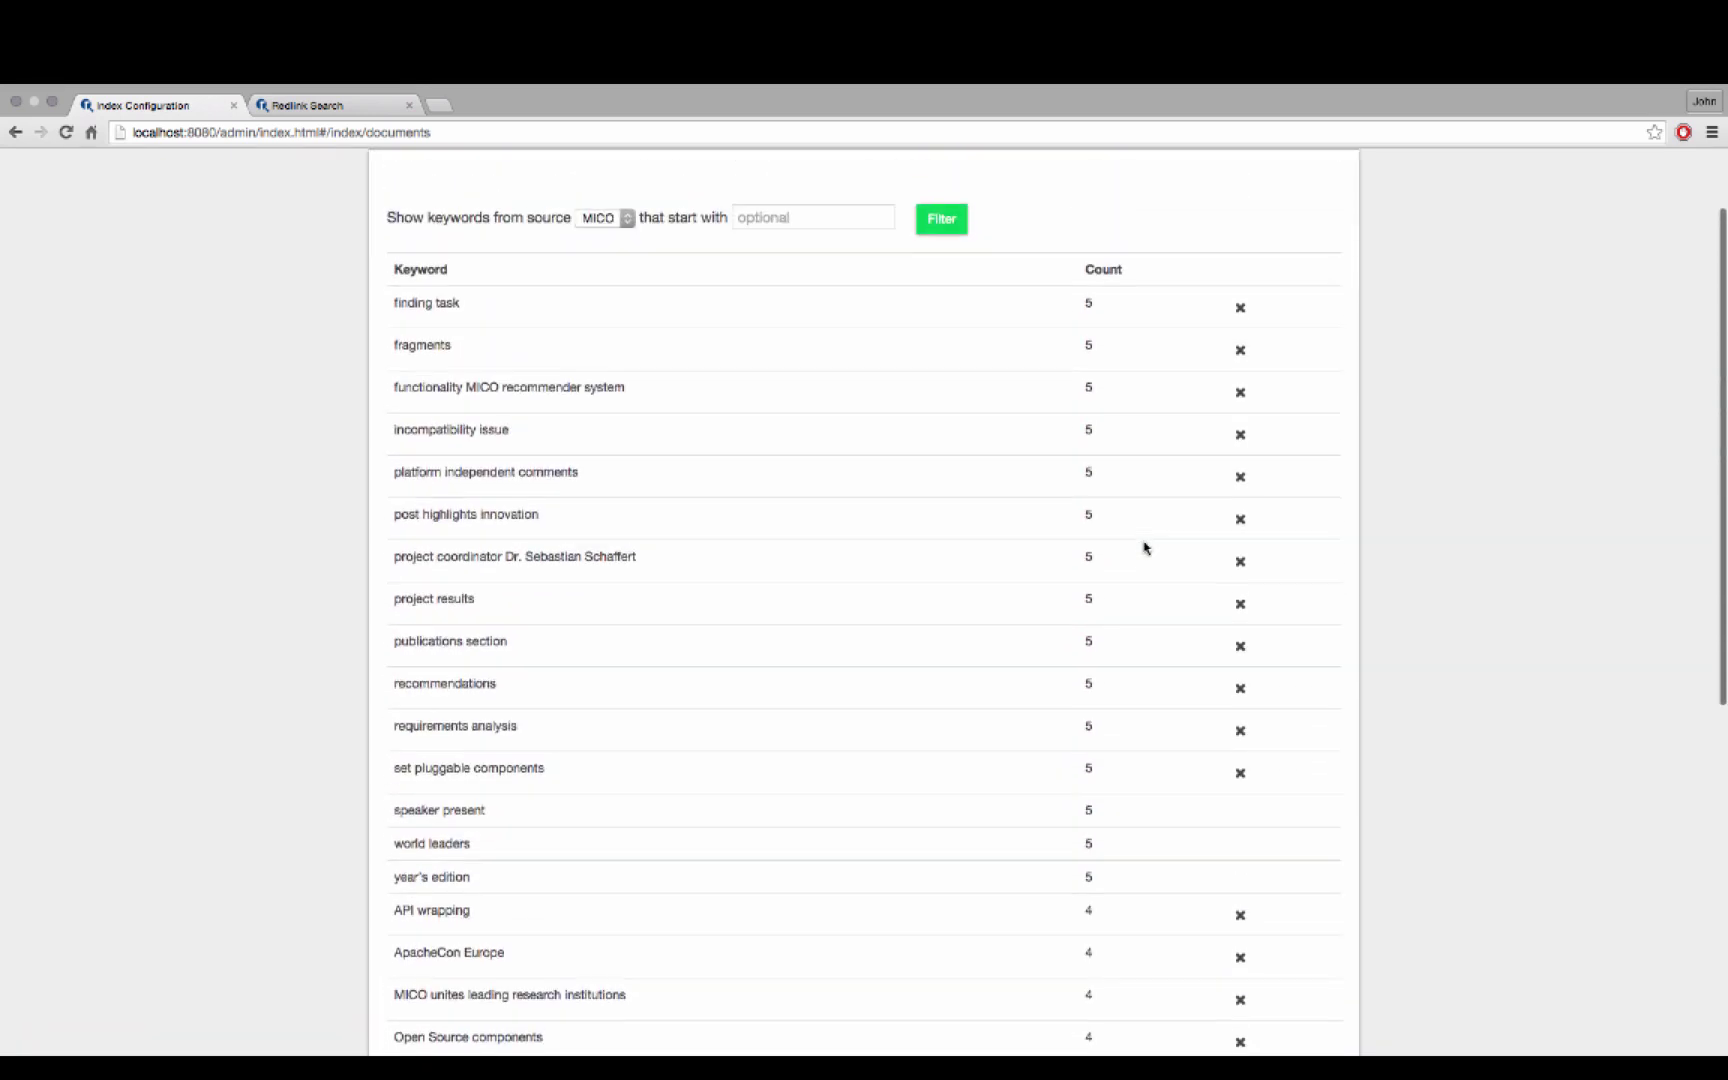
click(1241, 325)
scroll(1195, 355, up, 2)
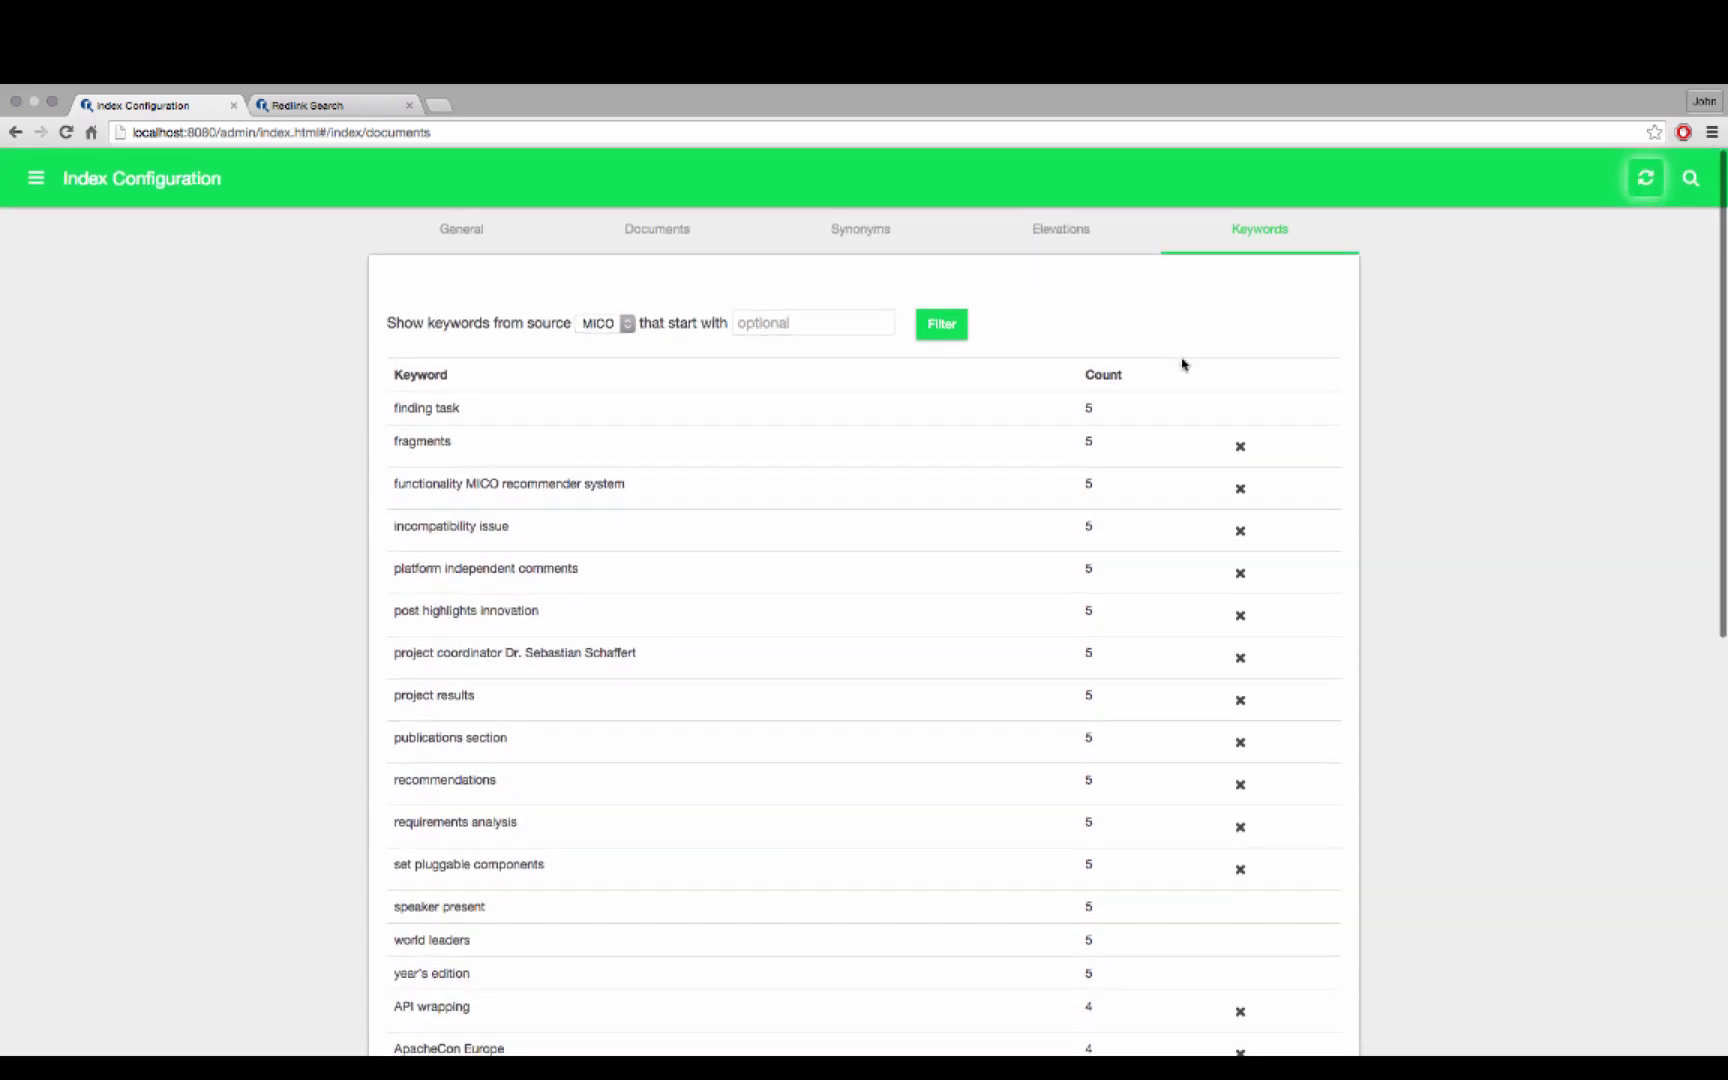
click(1645, 178)
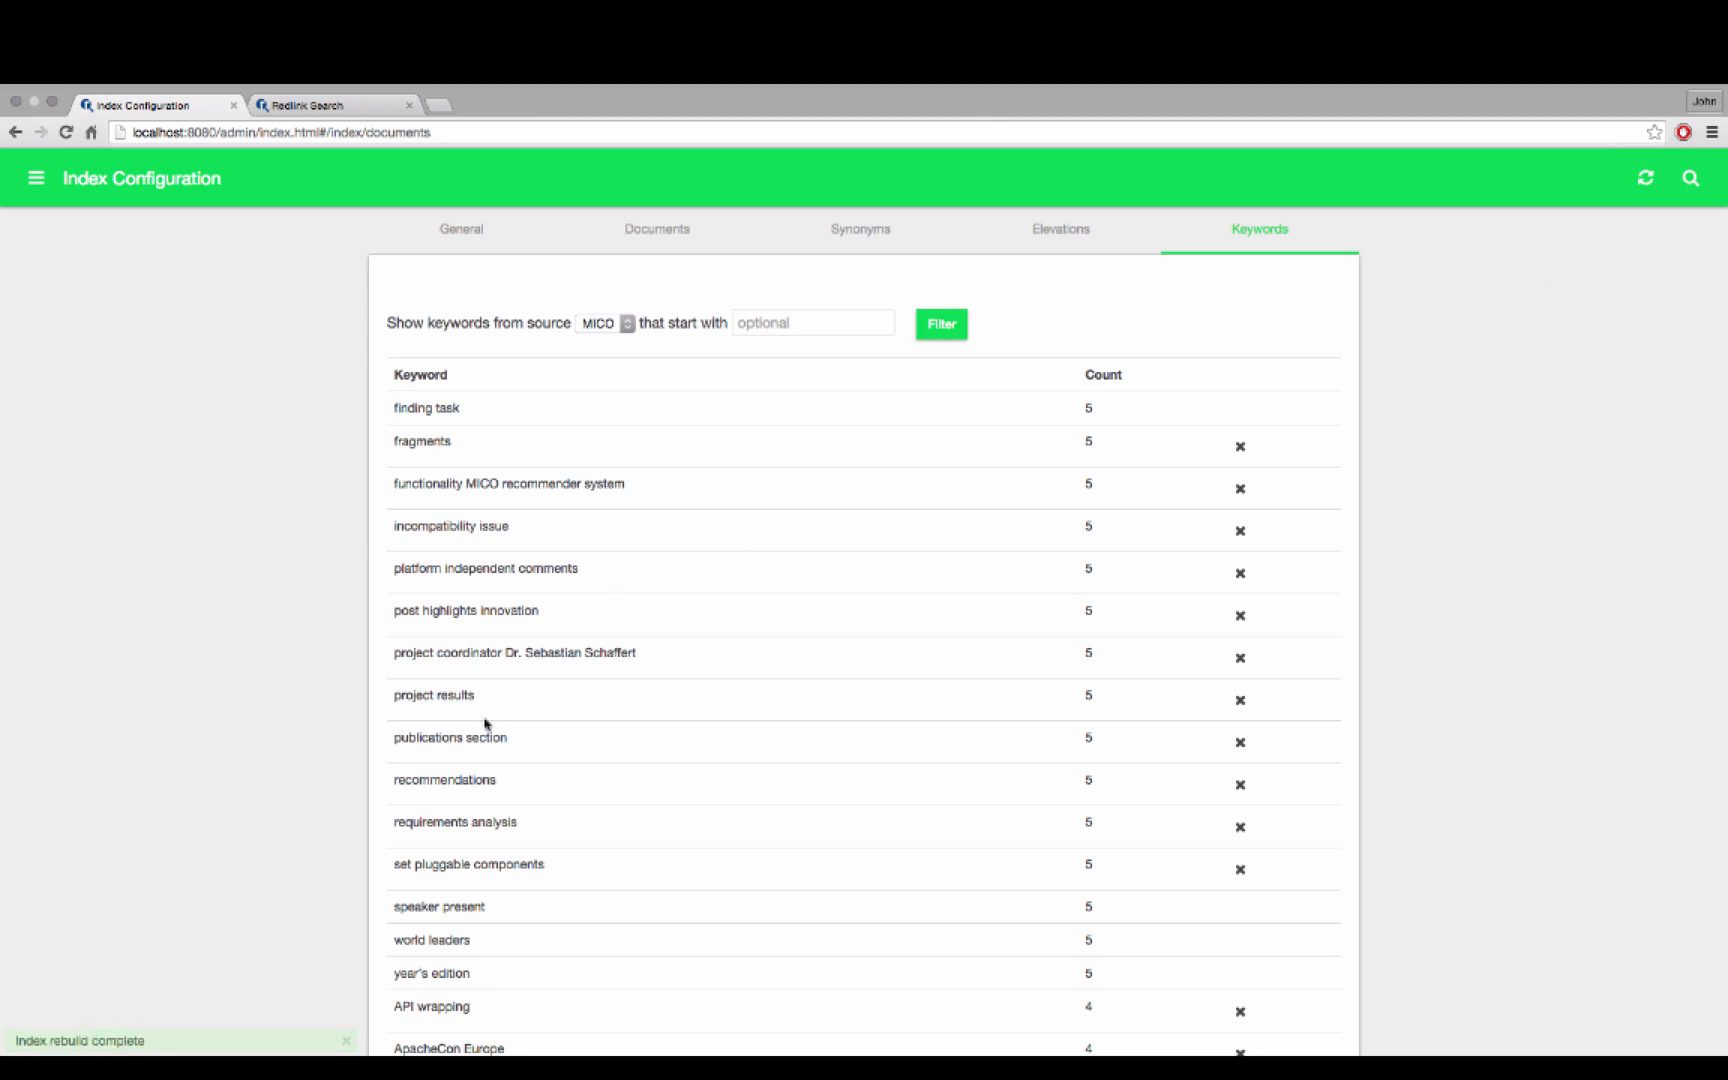
click(358, 112)
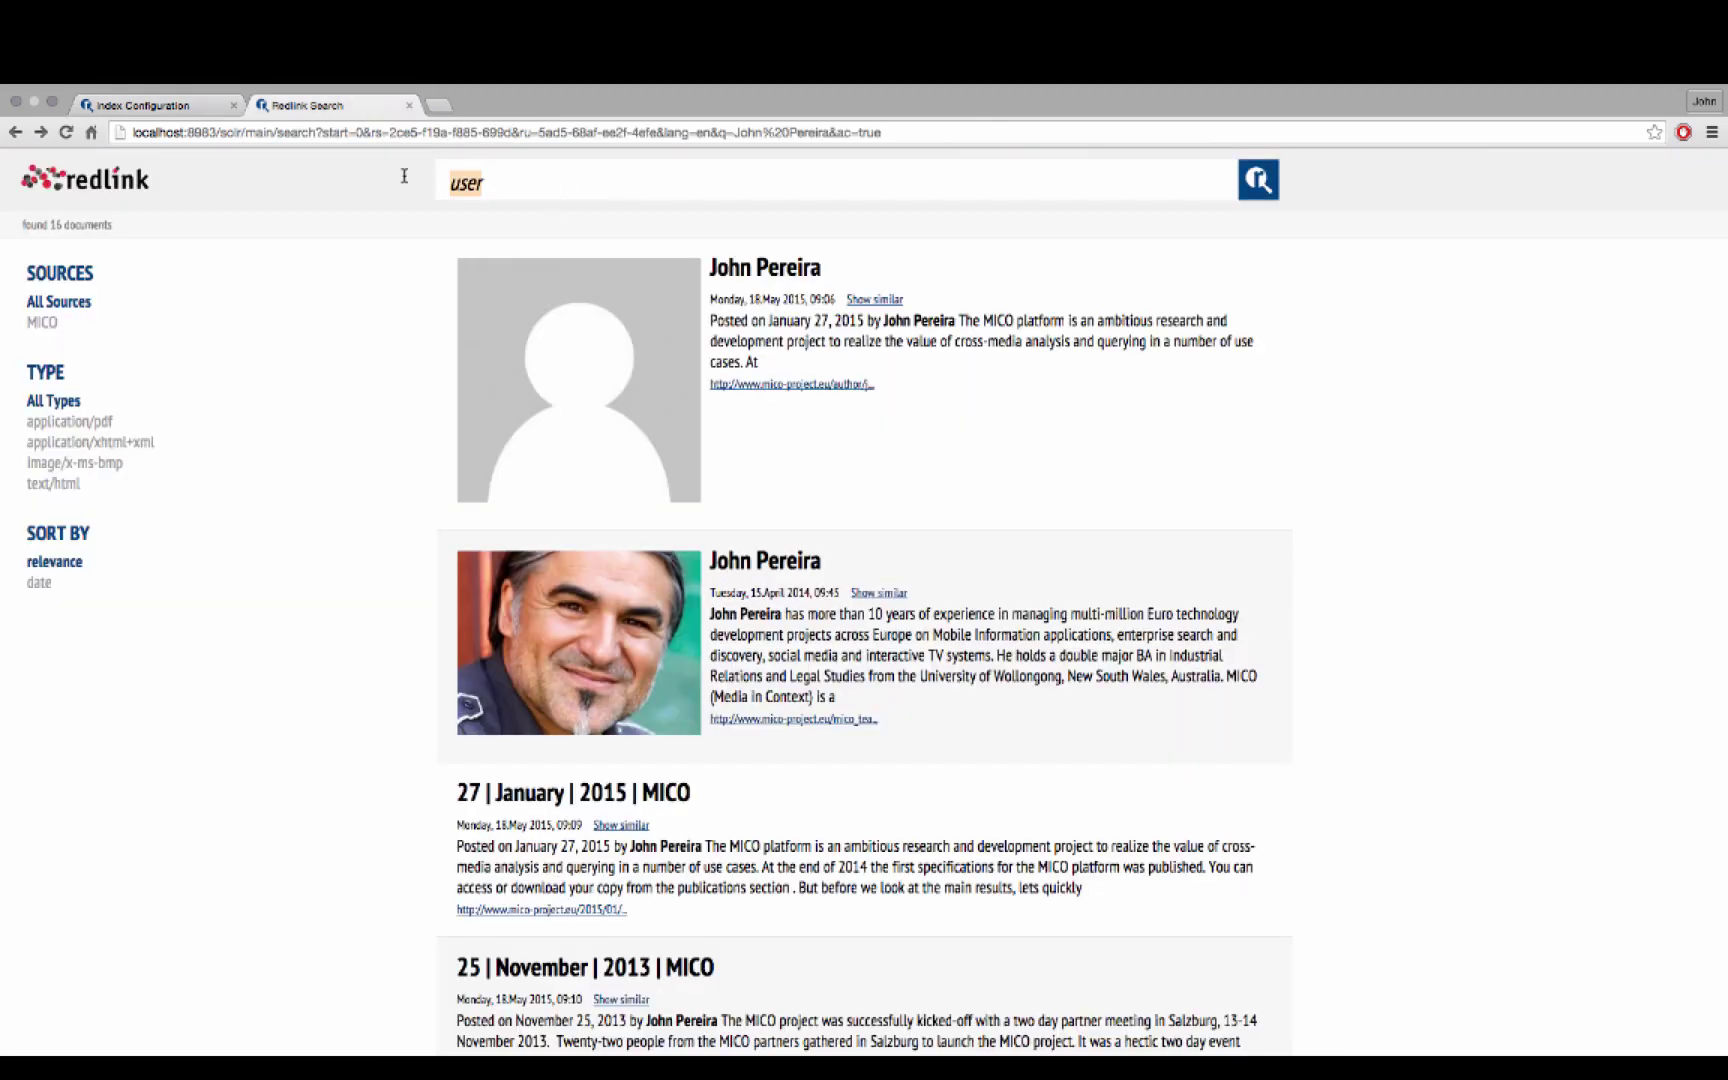
Search for the suggested query 'Use Cases'
text(us)
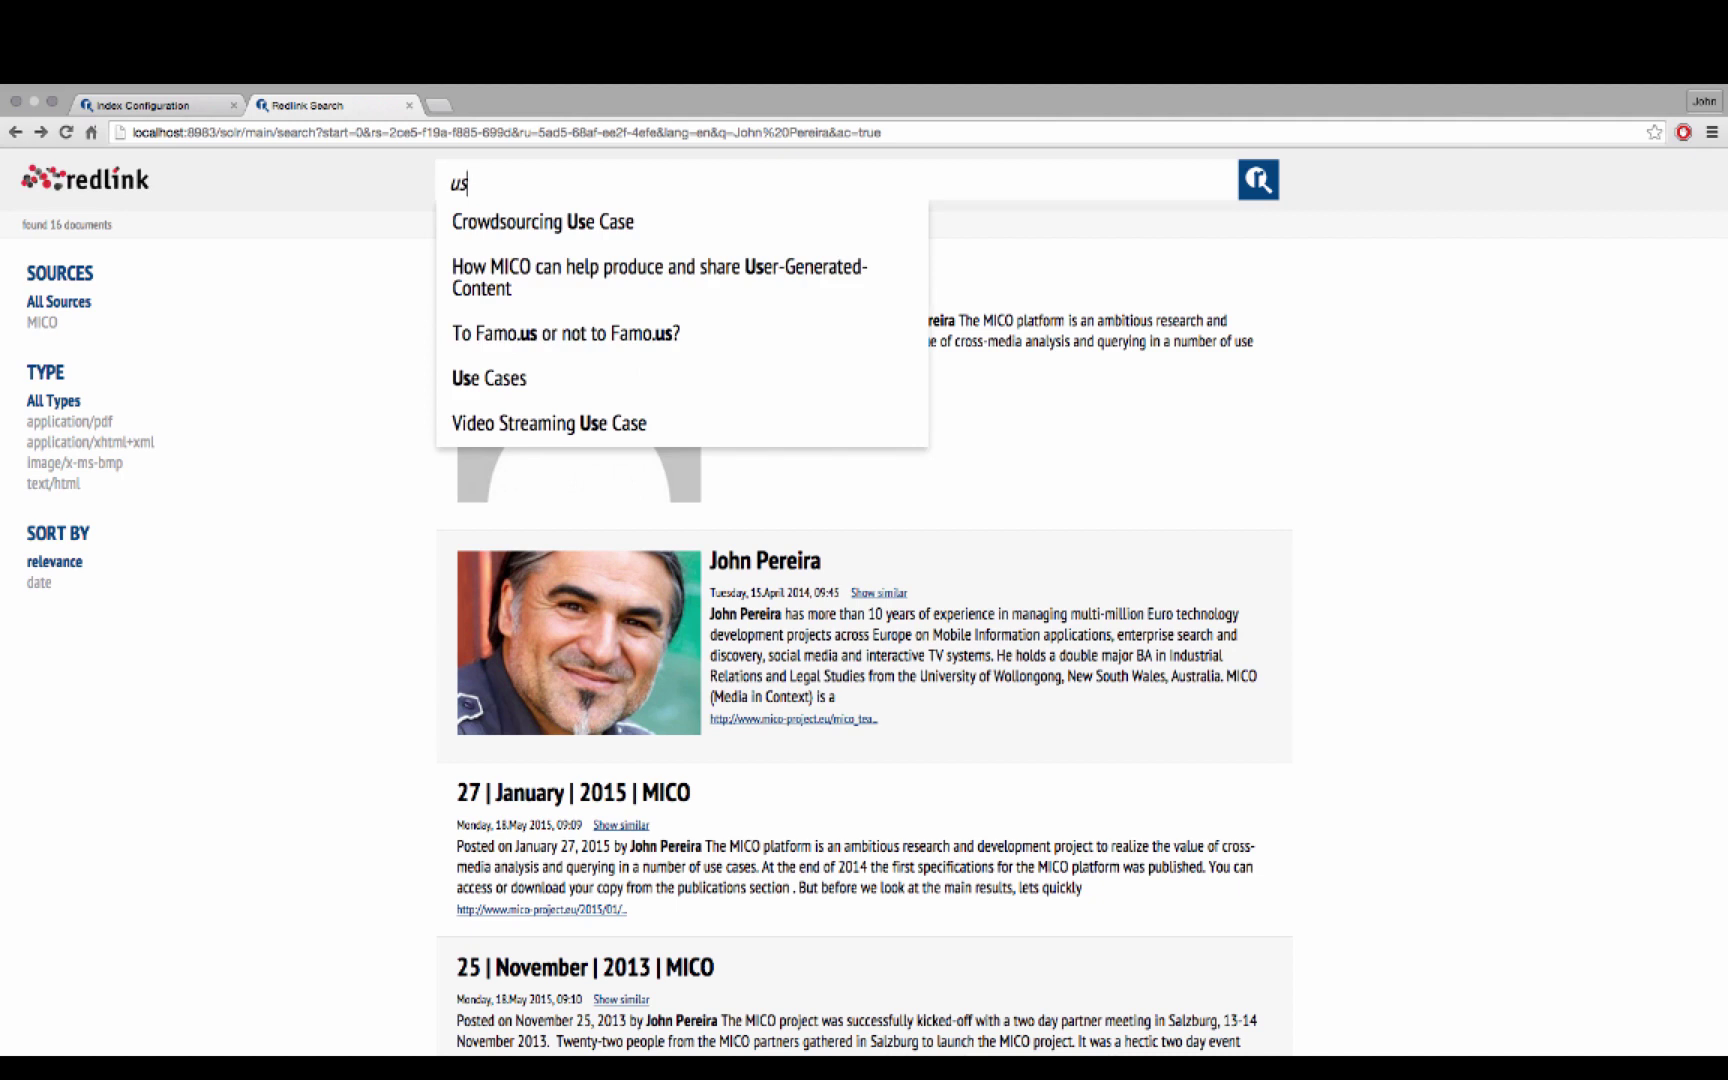
key(Down)
key(Down)
key(Down)
key(Down)
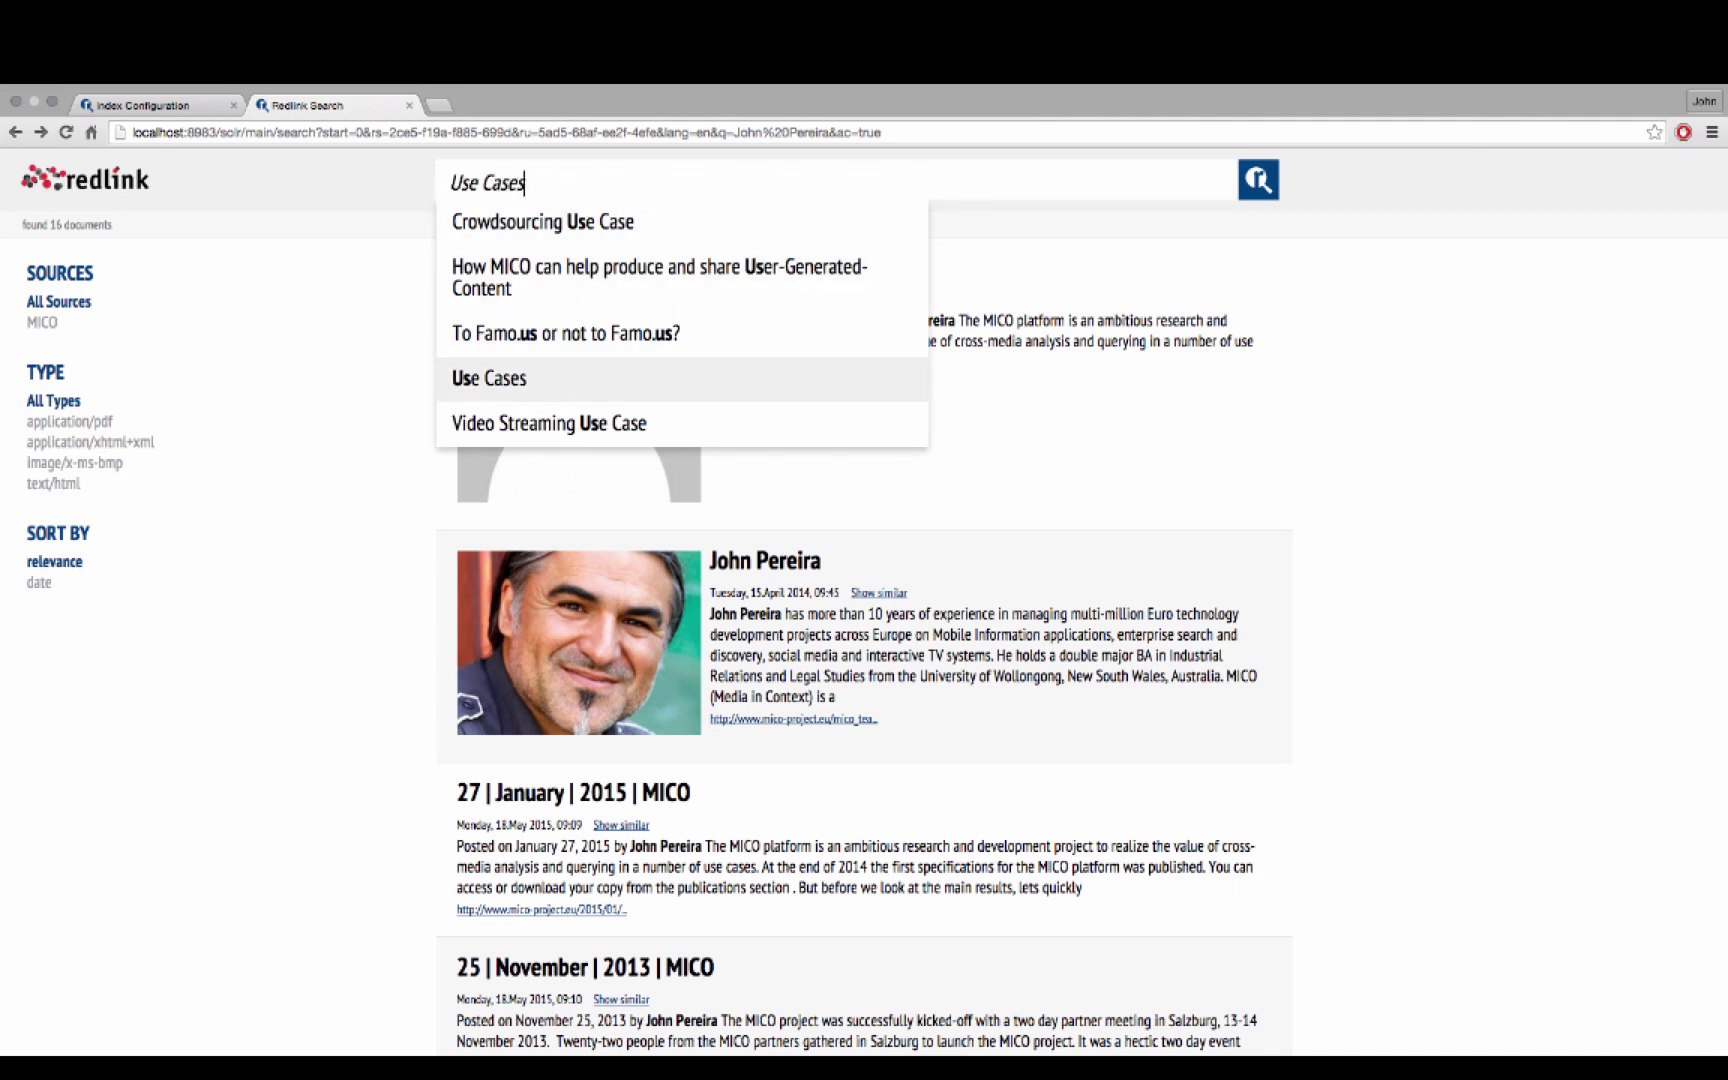
key(Return)
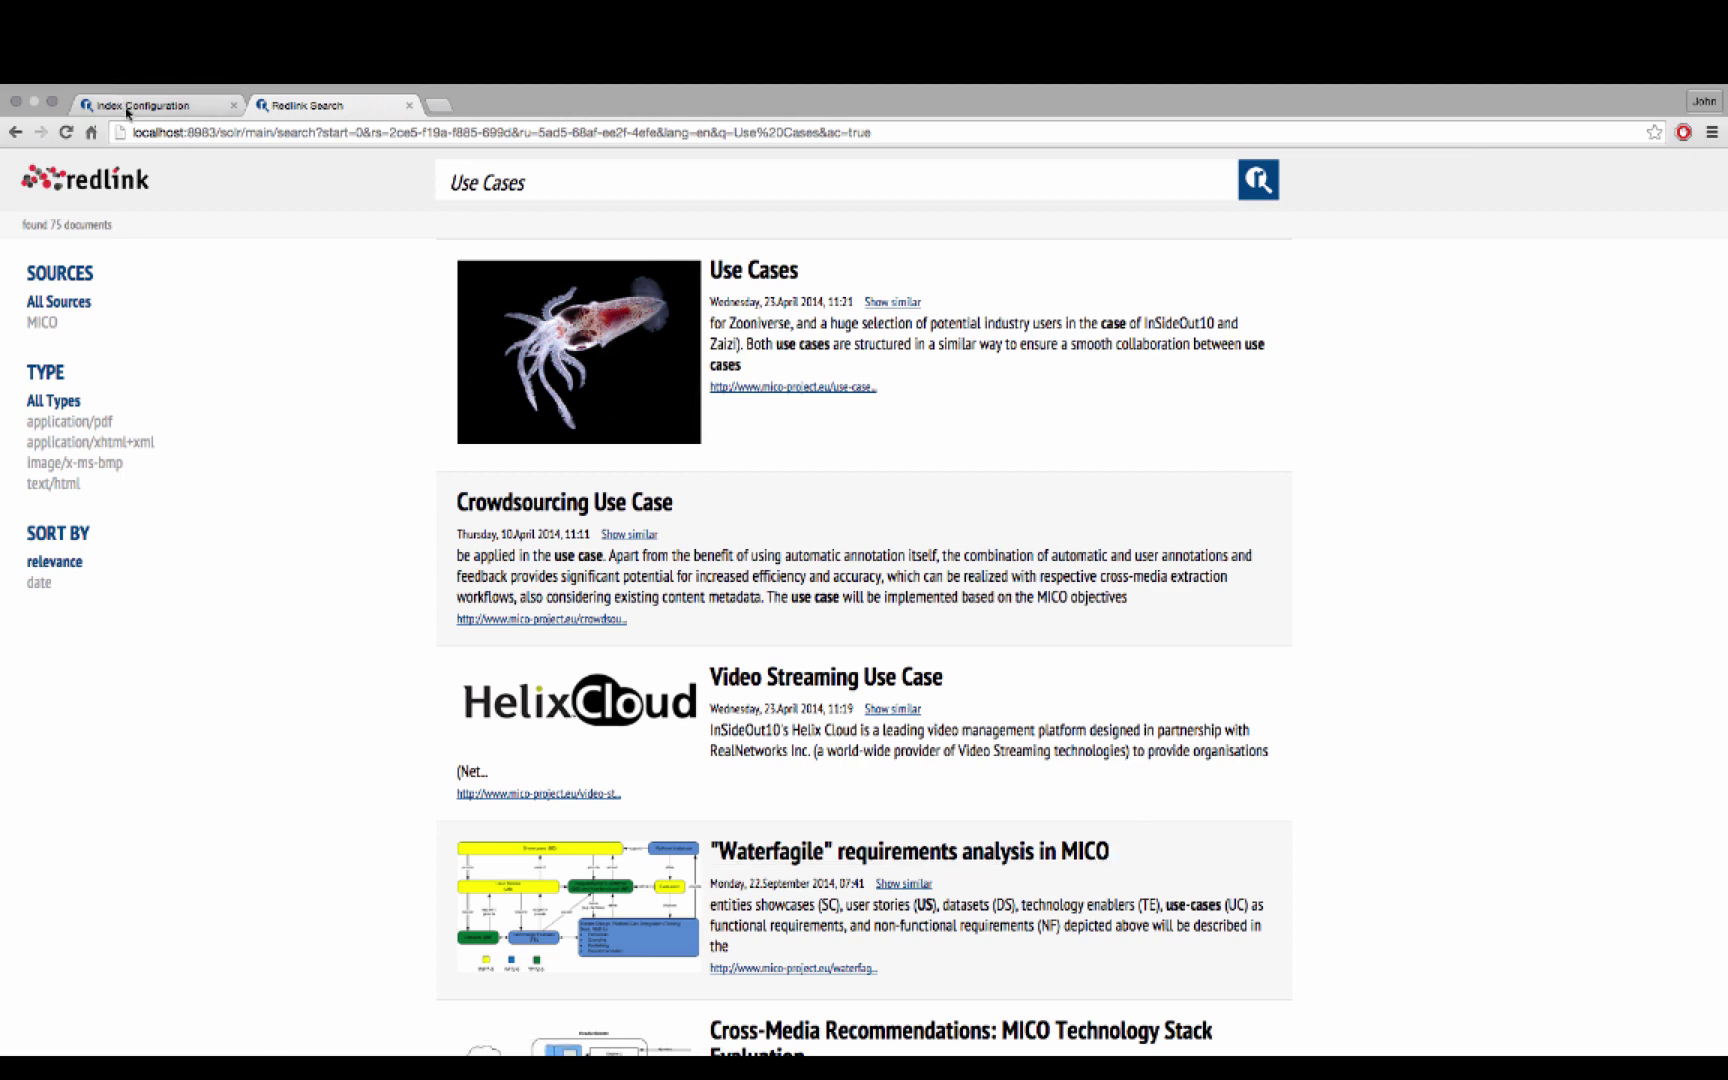
Search a project member's name, open the second result's profile, copy its URL, and go back
drag(630, 185, 422, 175)
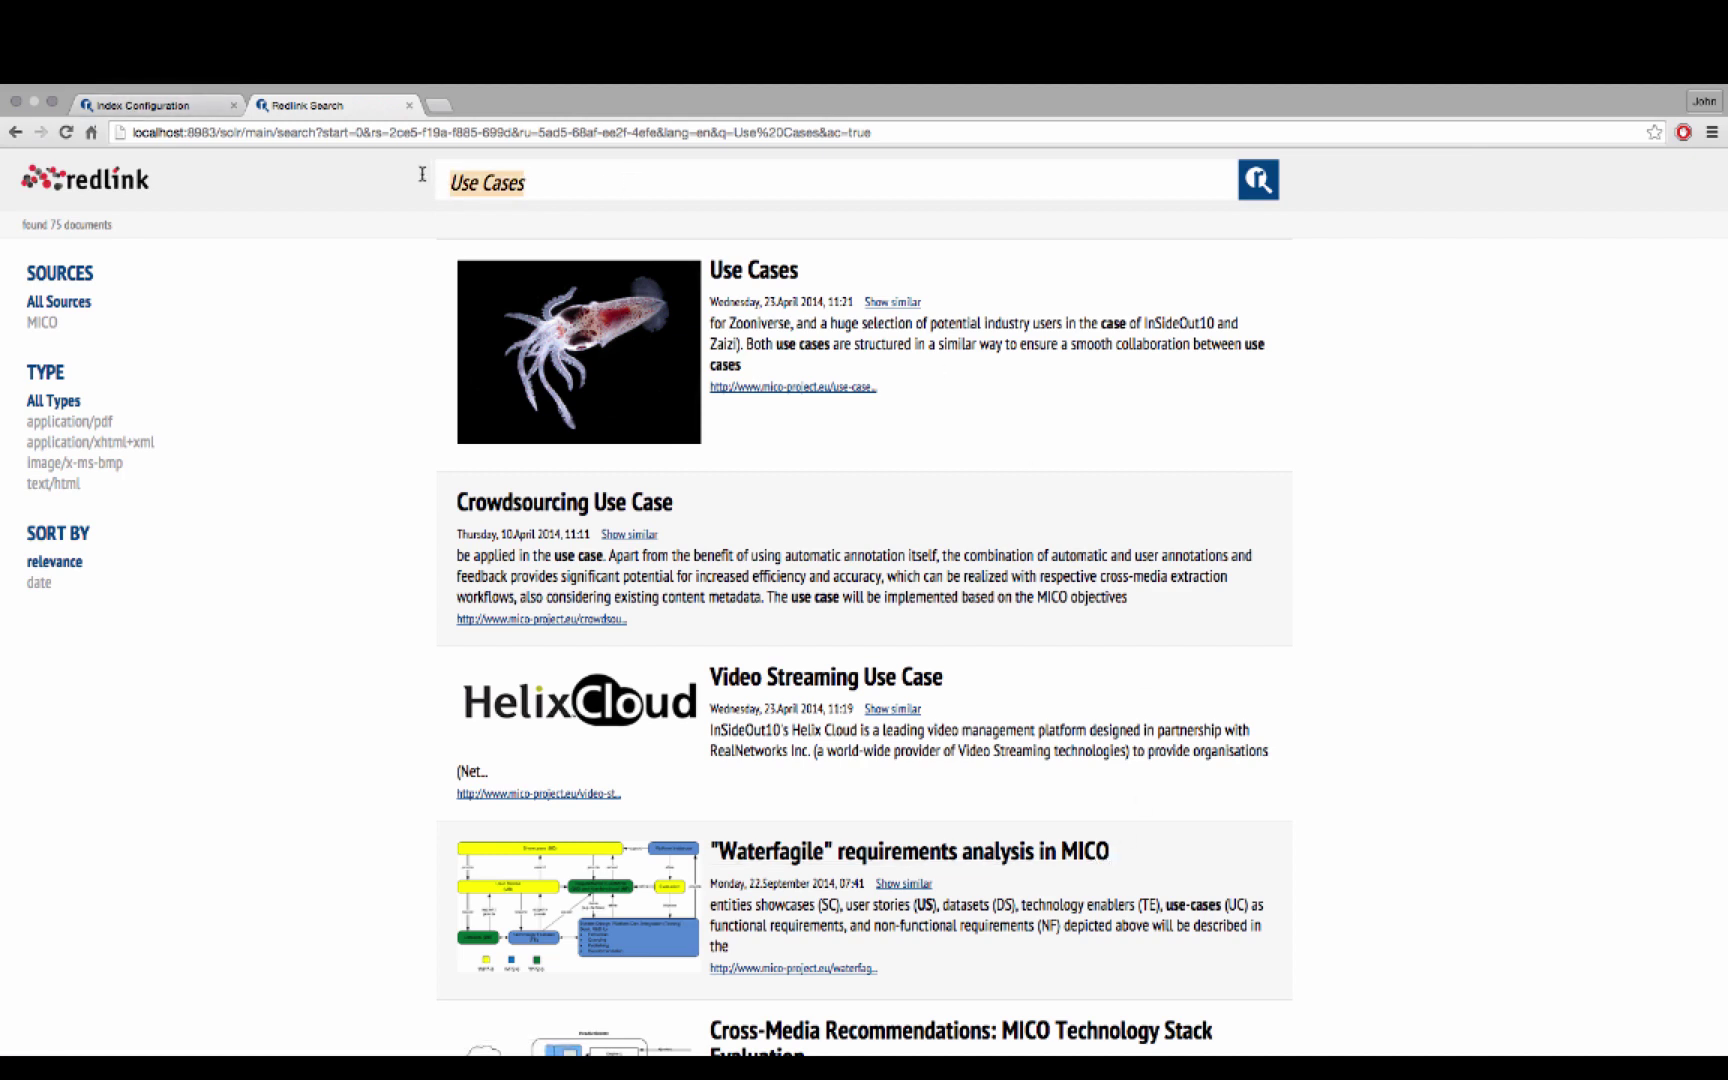
key(BackSpace)
text(jo)
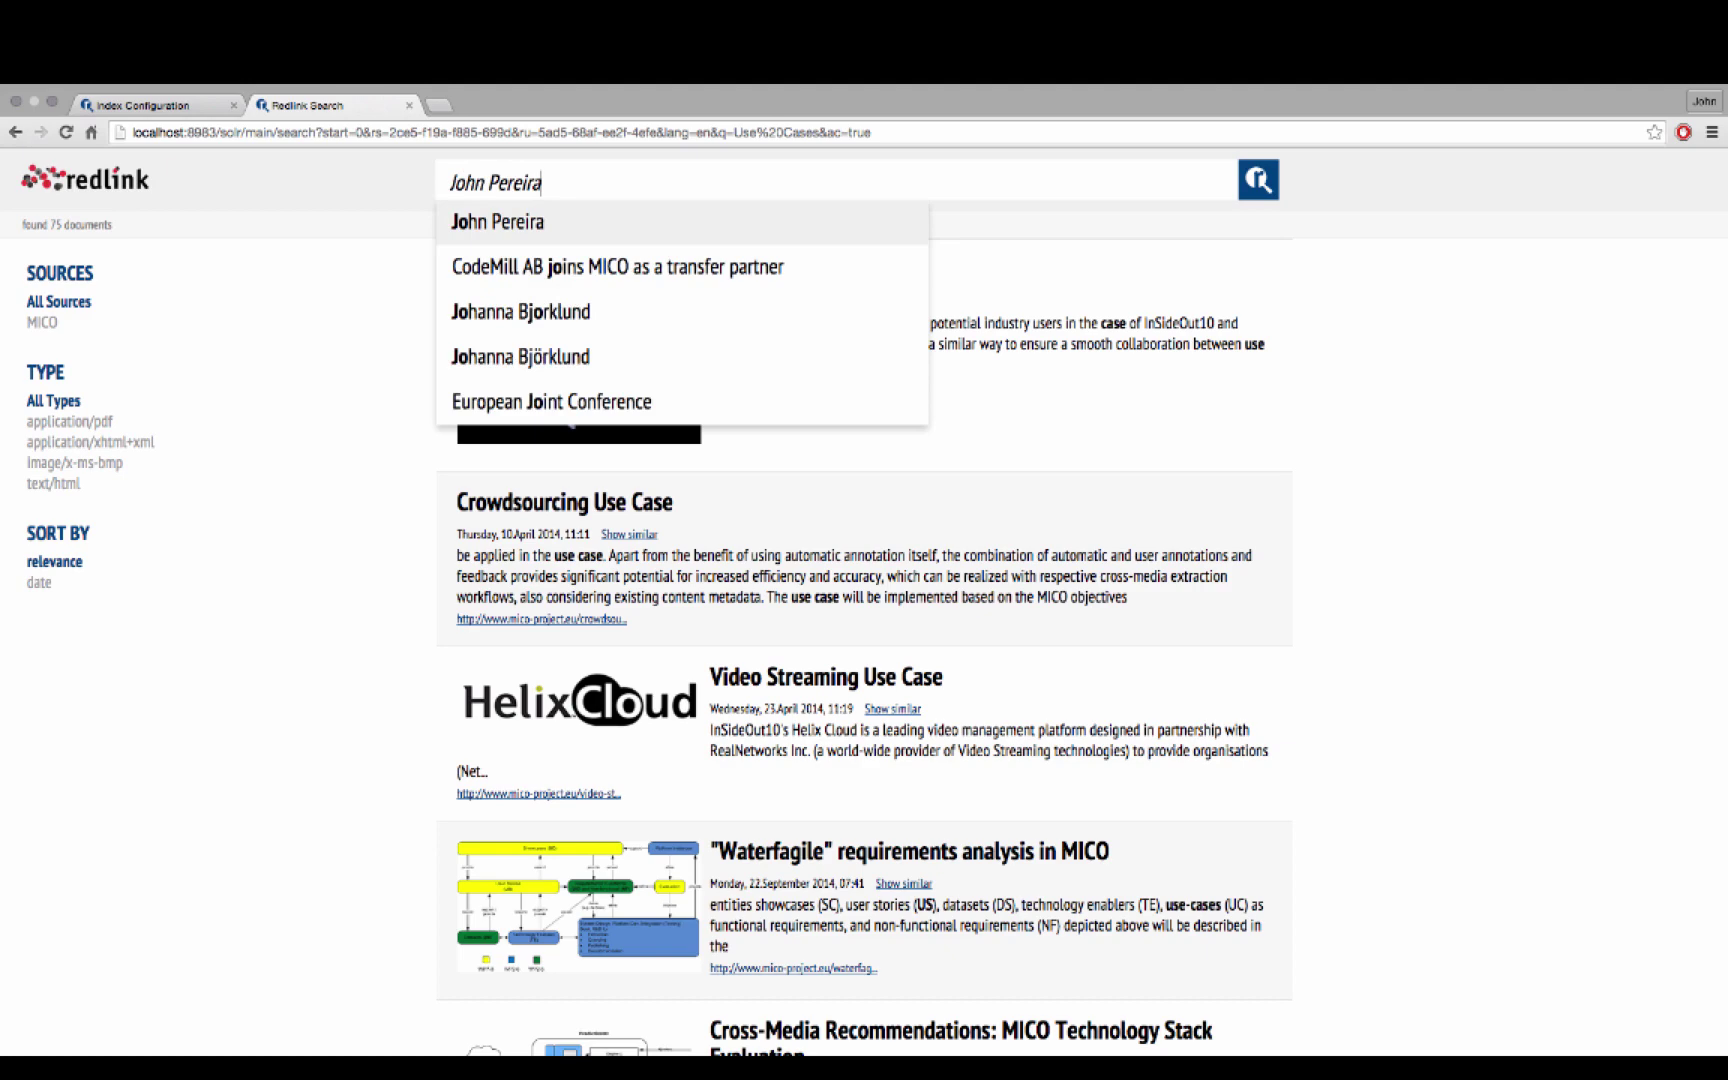
click(440, 212)
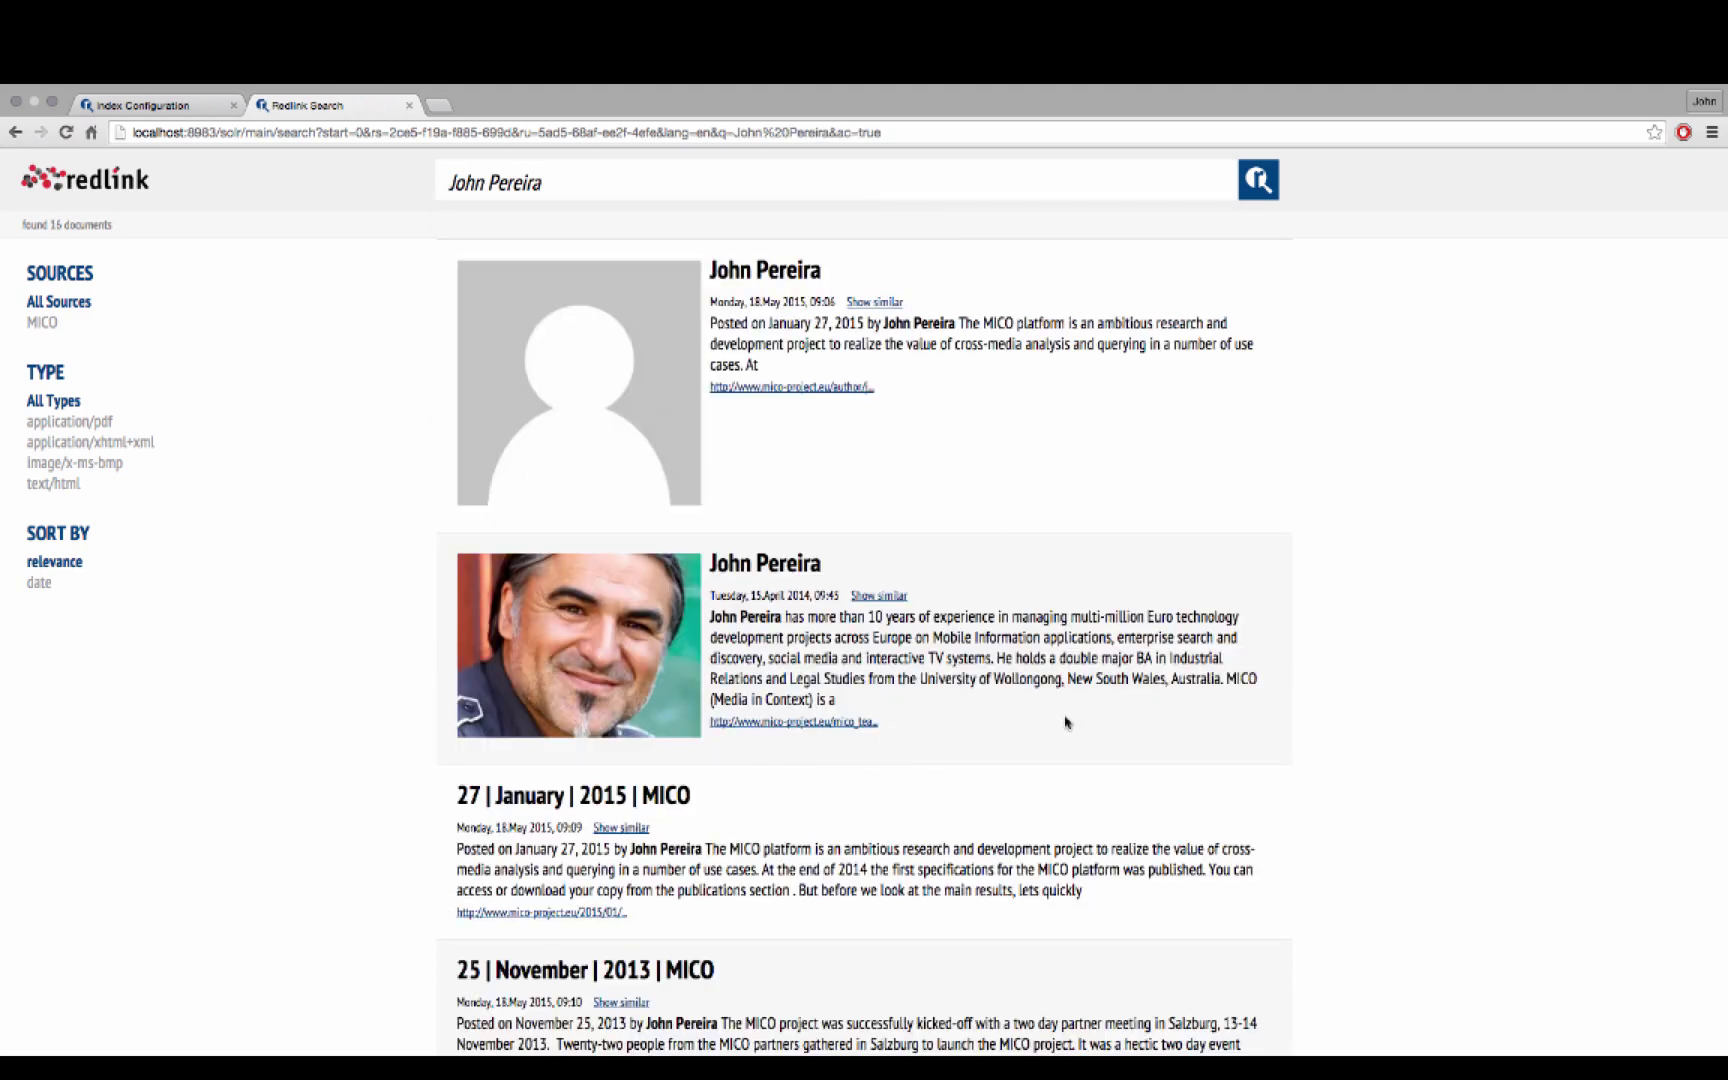
click(775, 578)
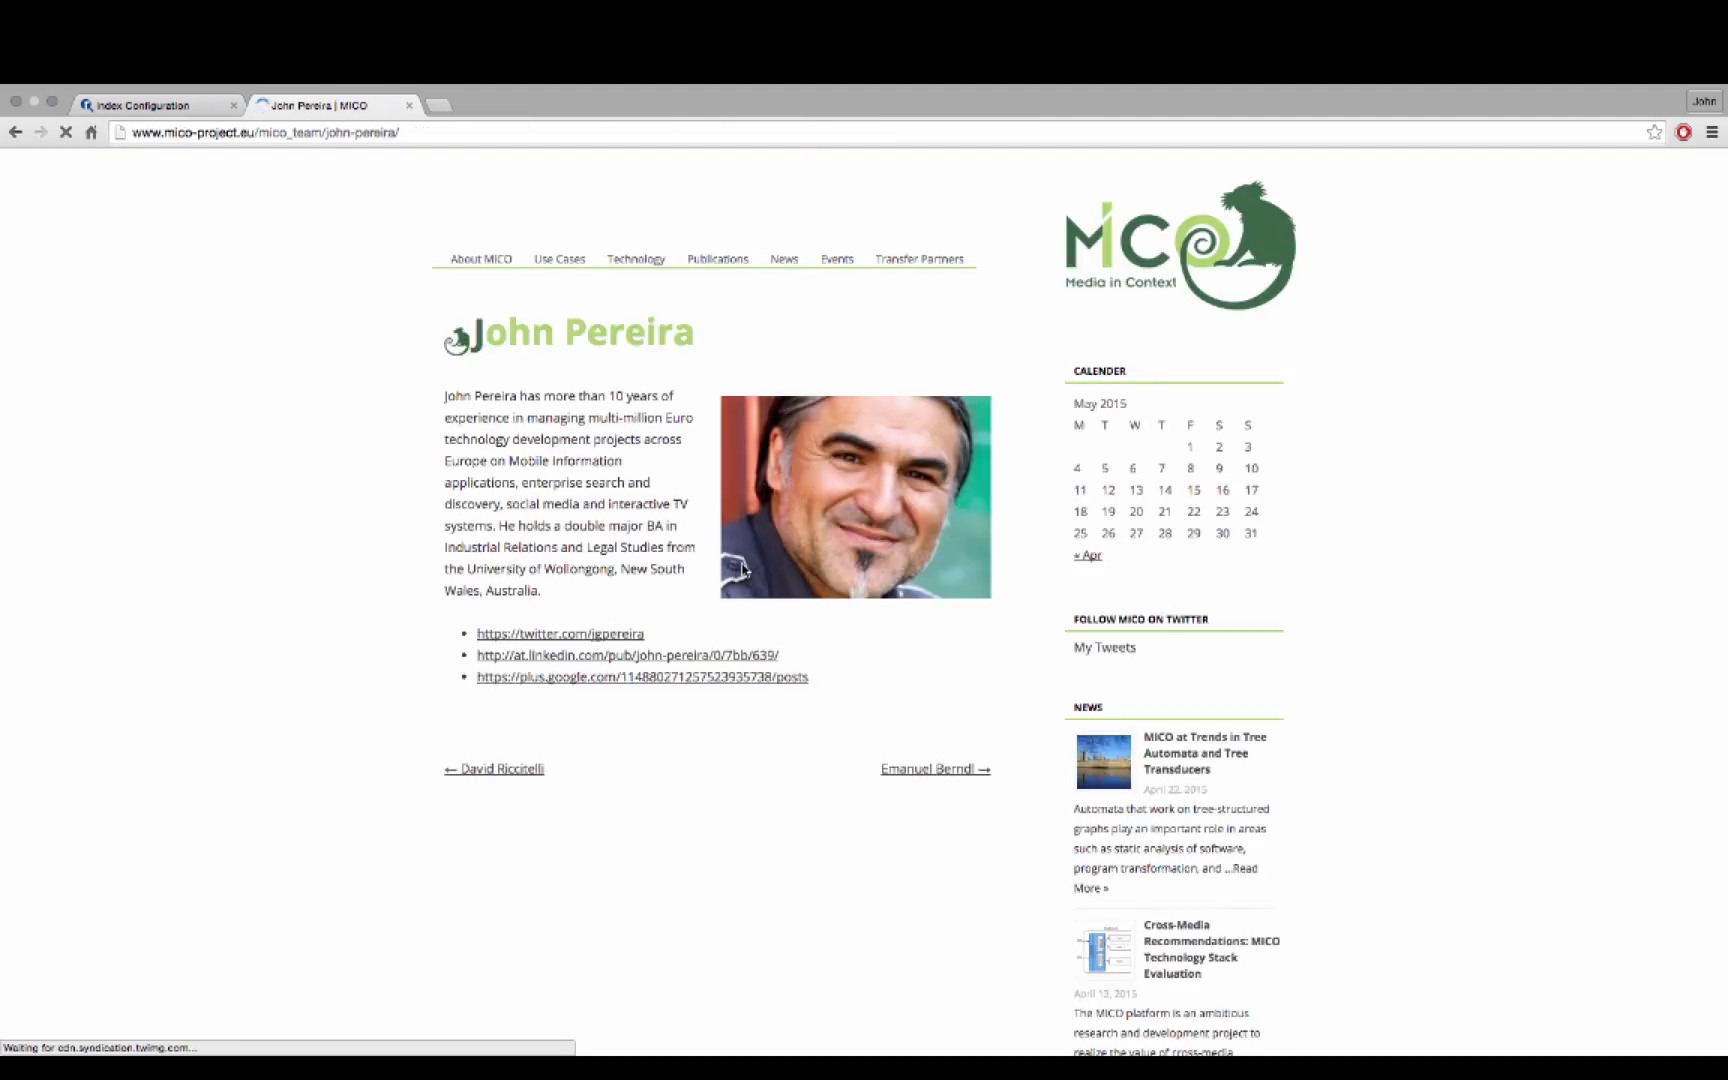
click(425, 136)
key(super+c)
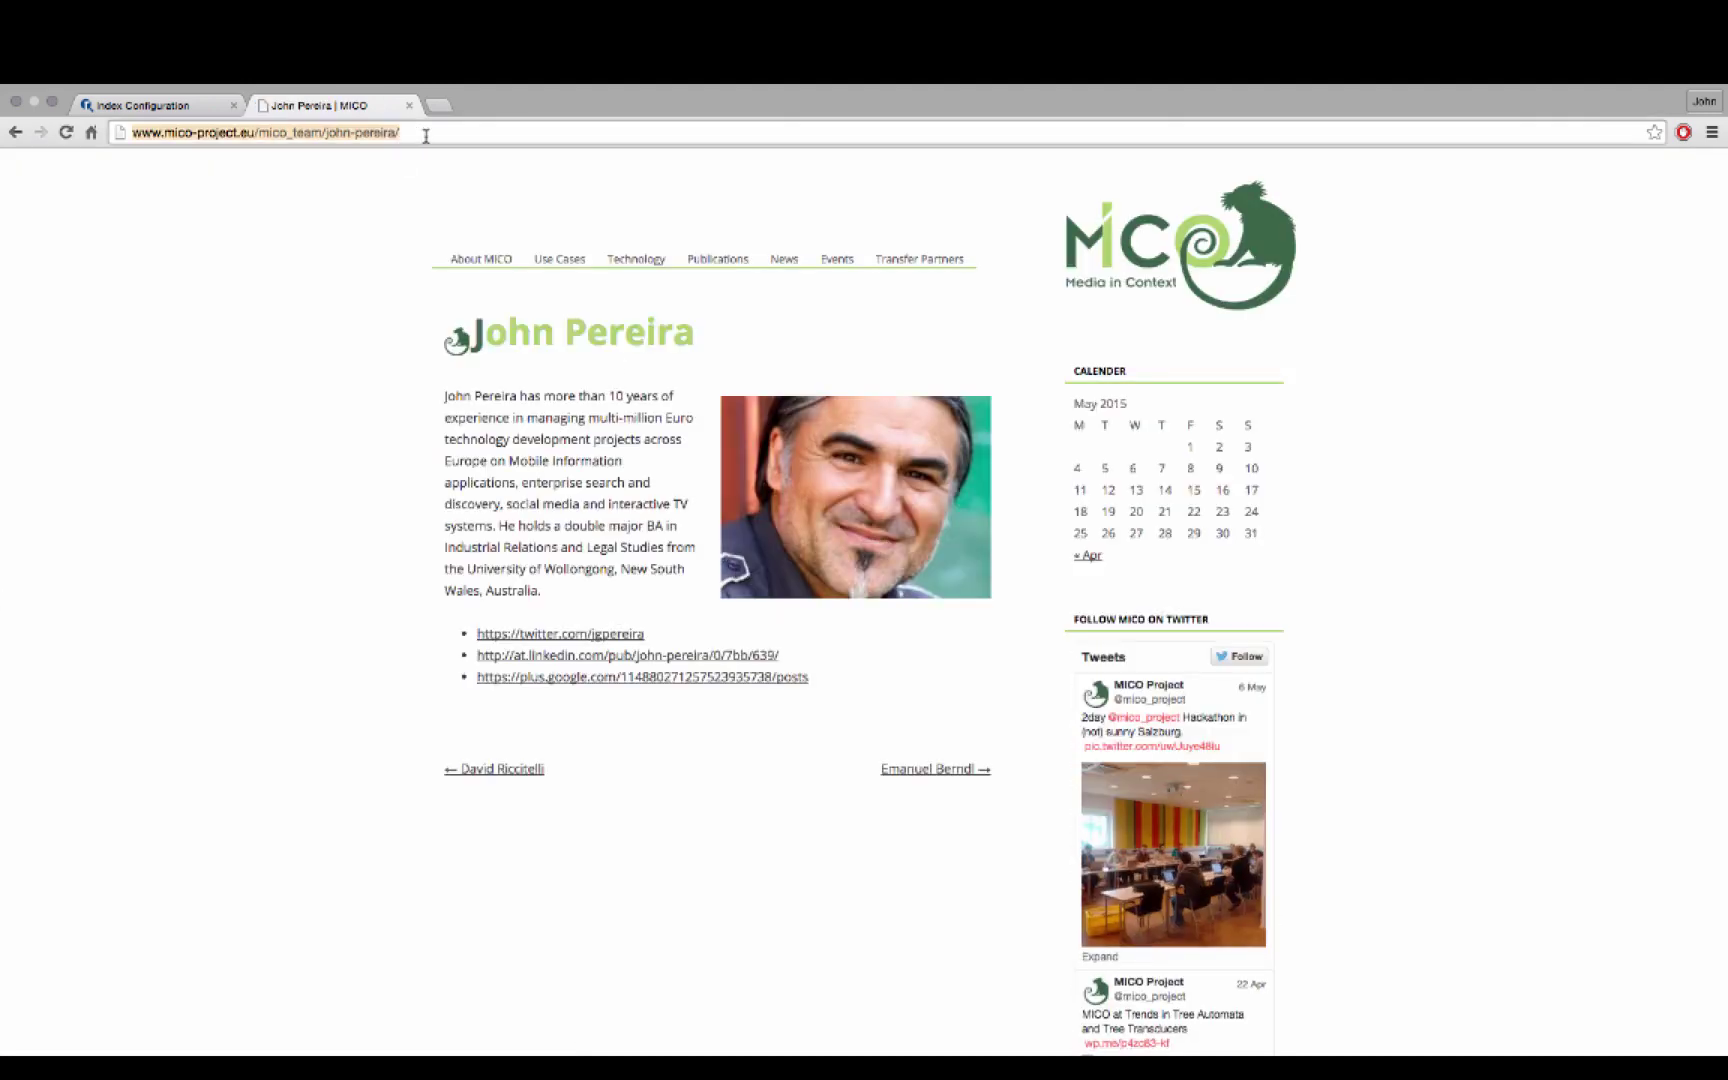
click(15, 133)
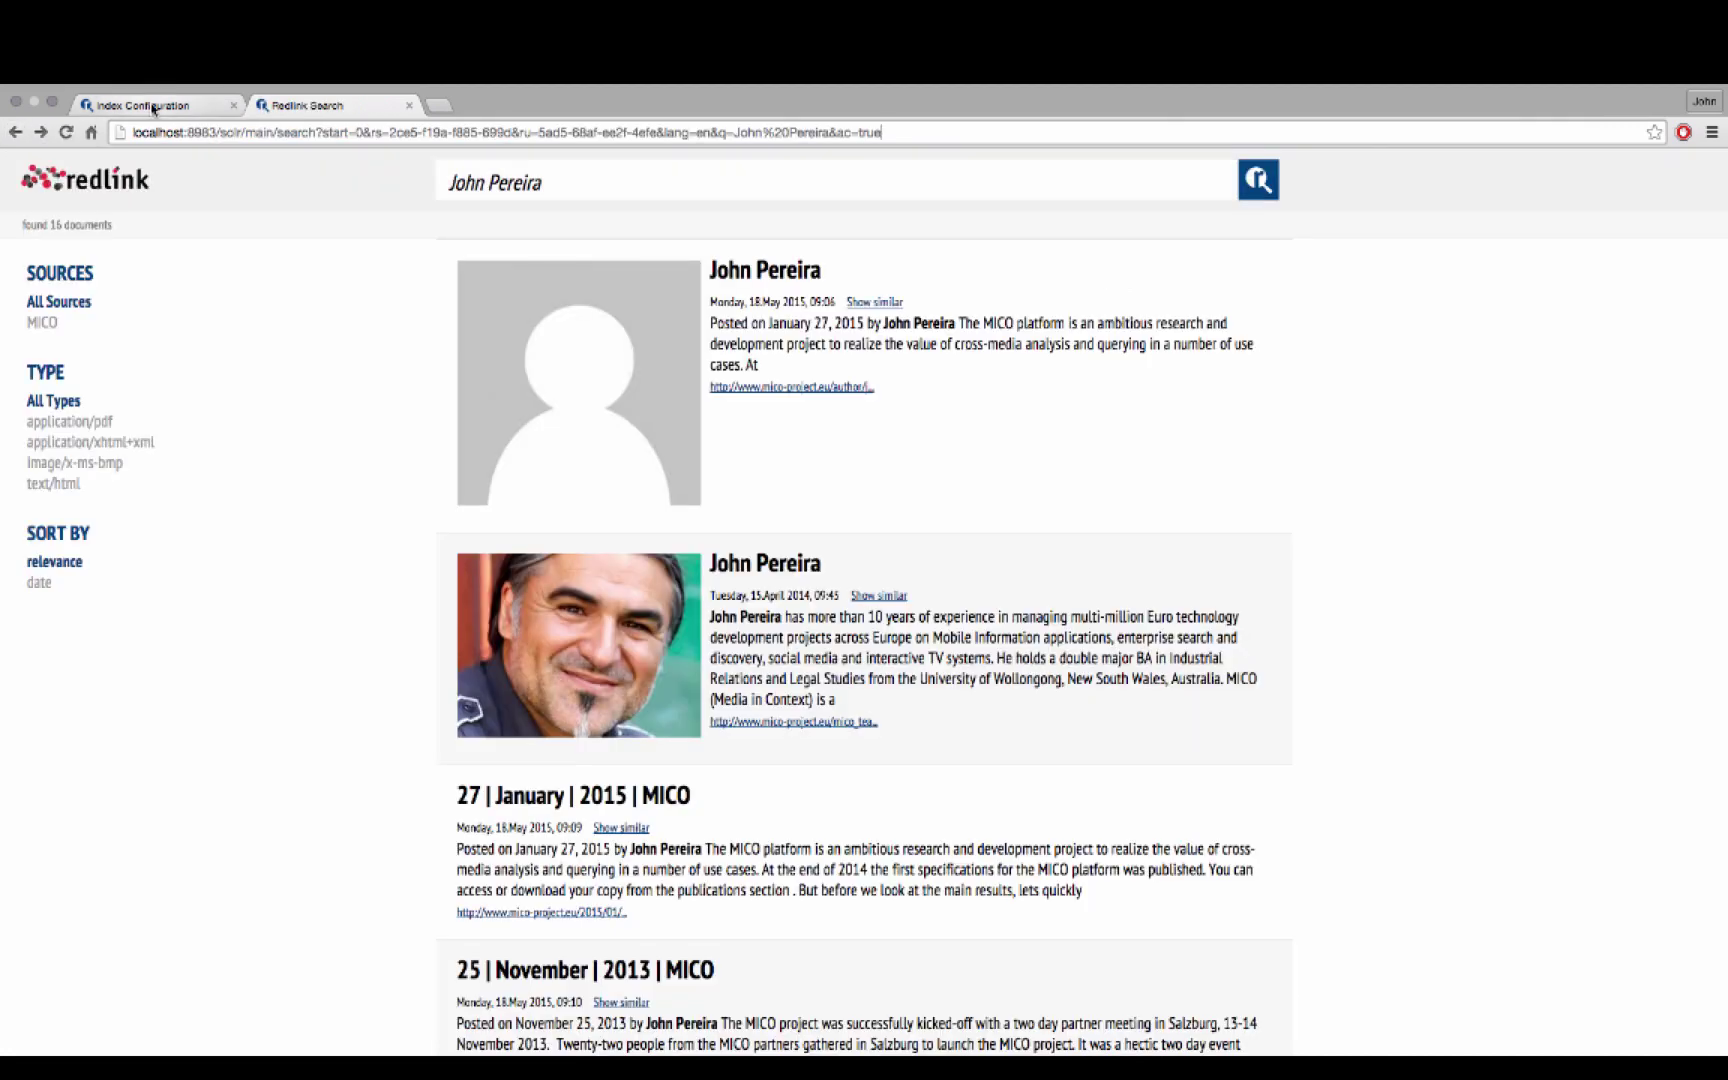
Create an Elevations rule mapping the member's name to his pasted MICO profile URL, then rebuild the index
click(153, 106)
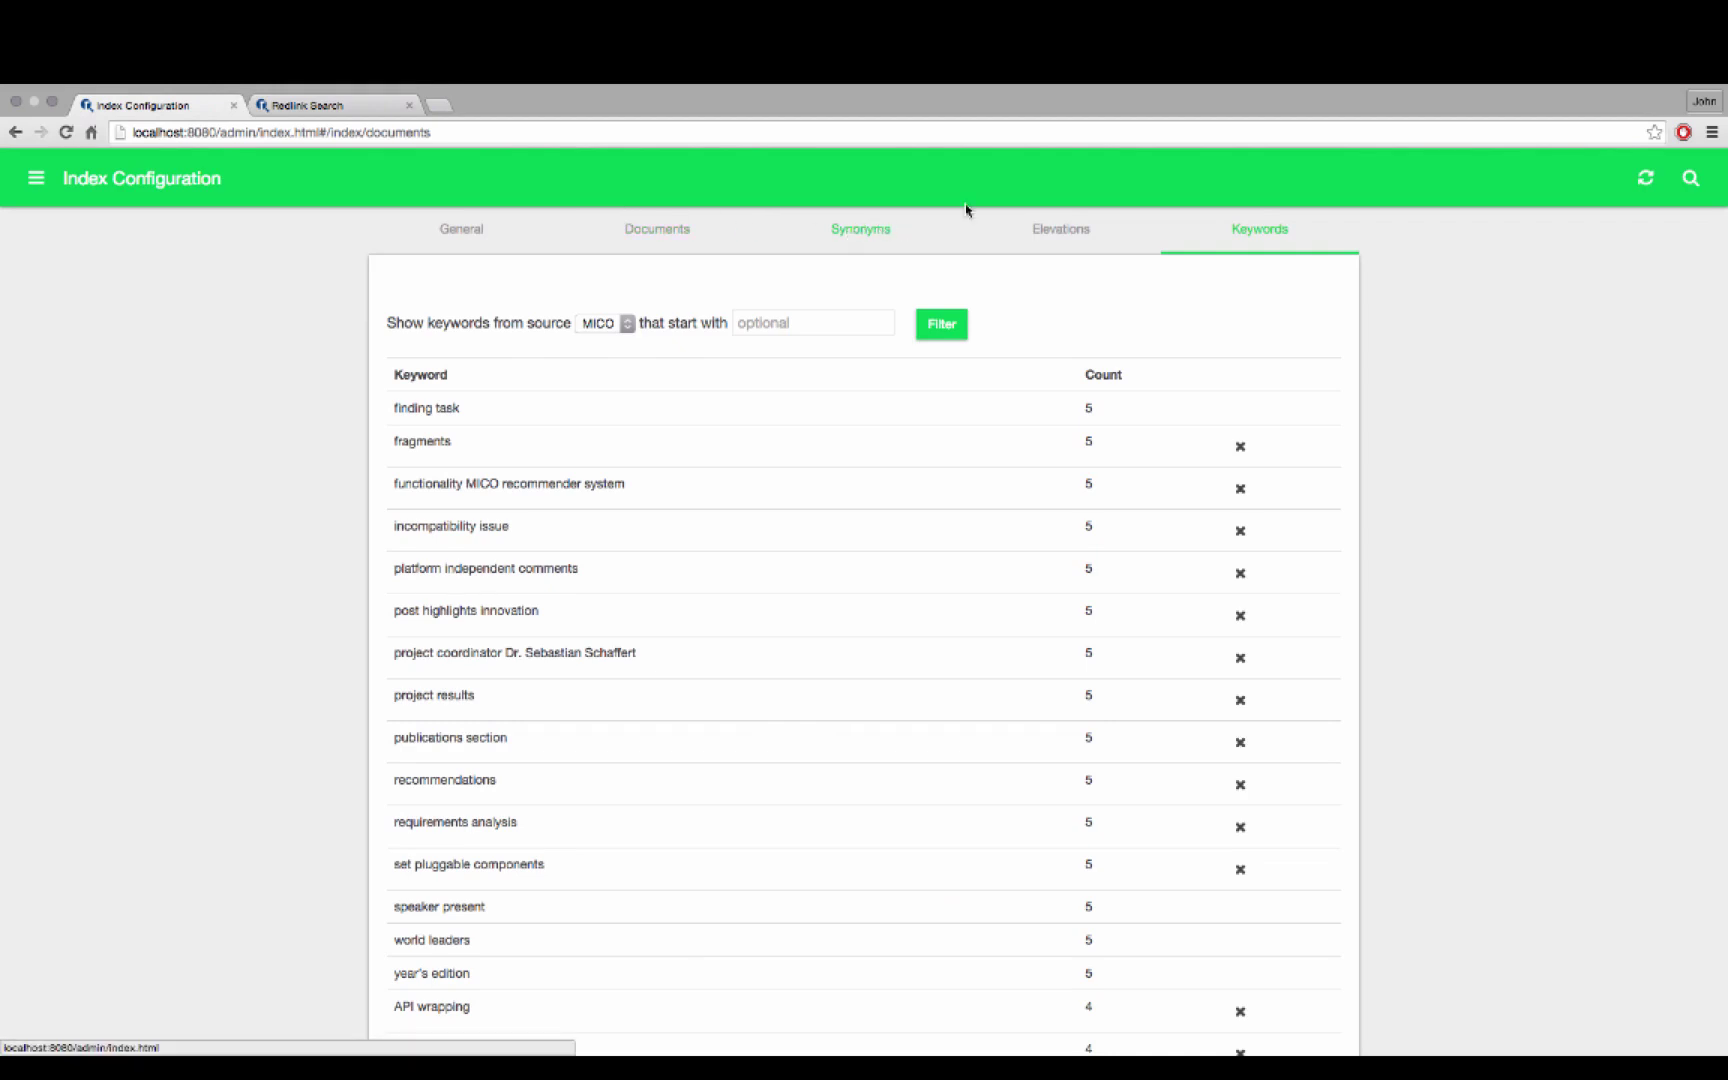
click(1066, 229)
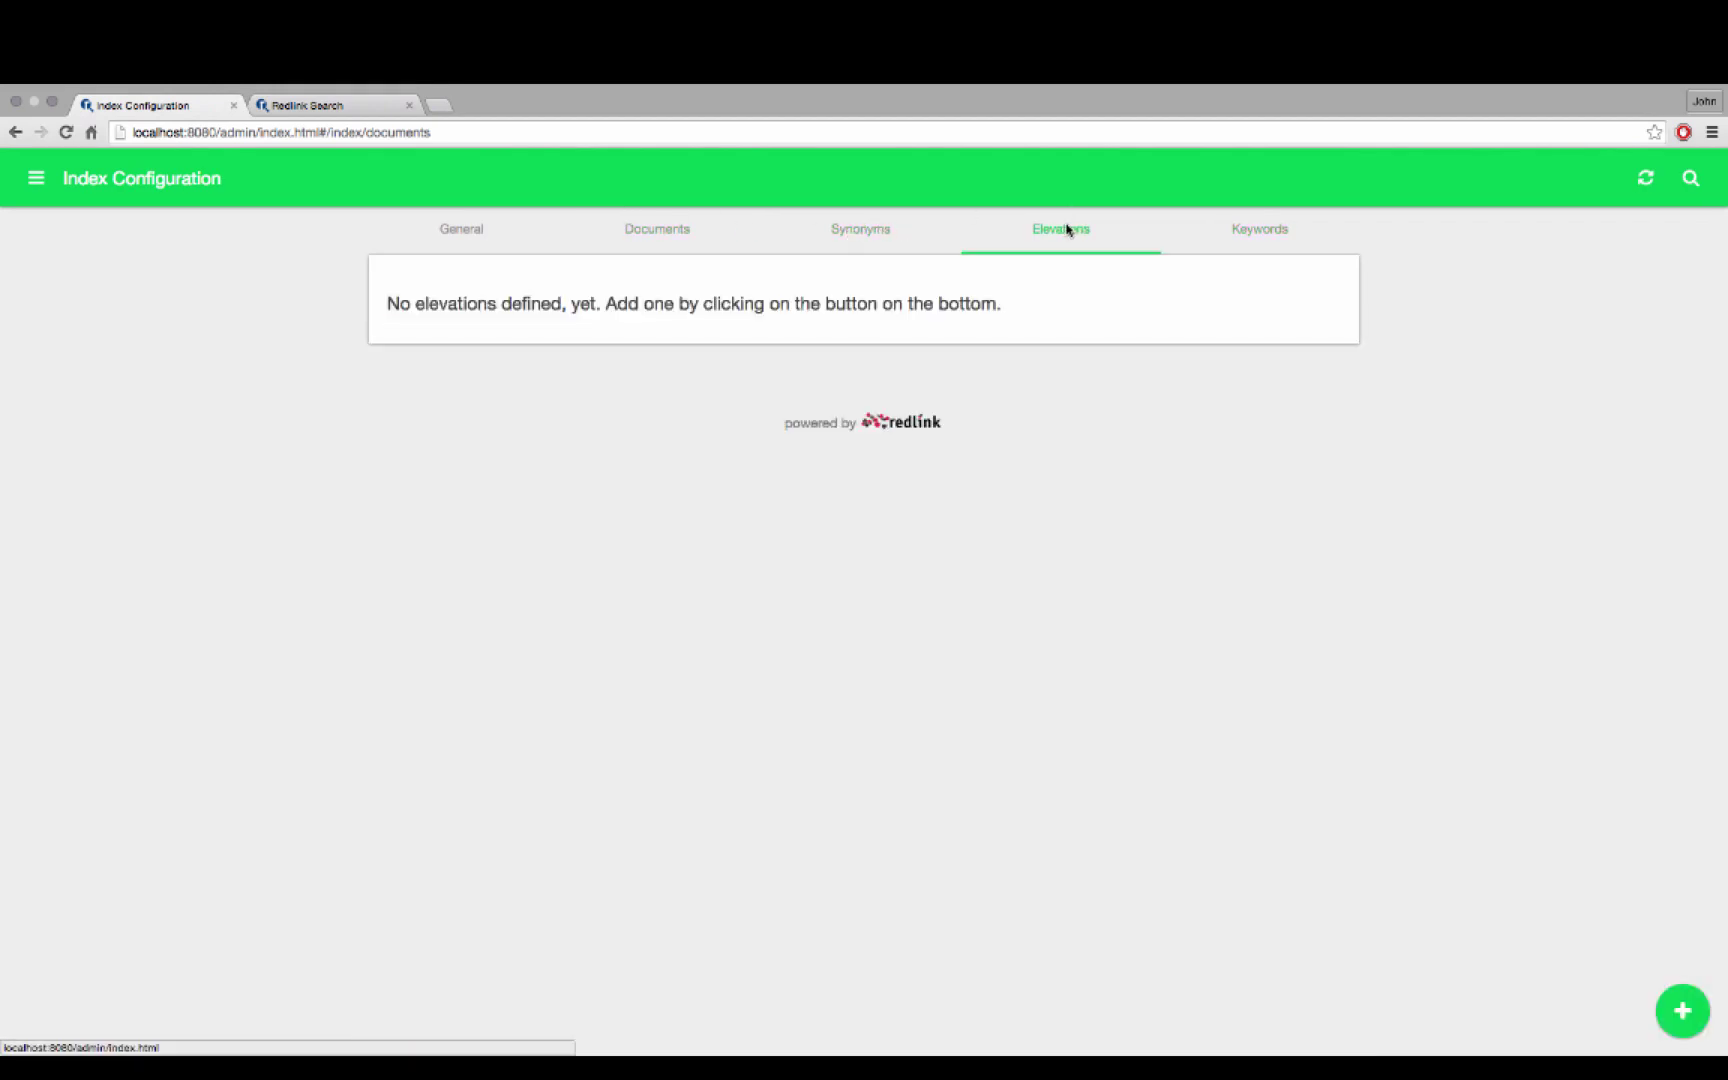
click(1684, 1002)
click(526, 345)
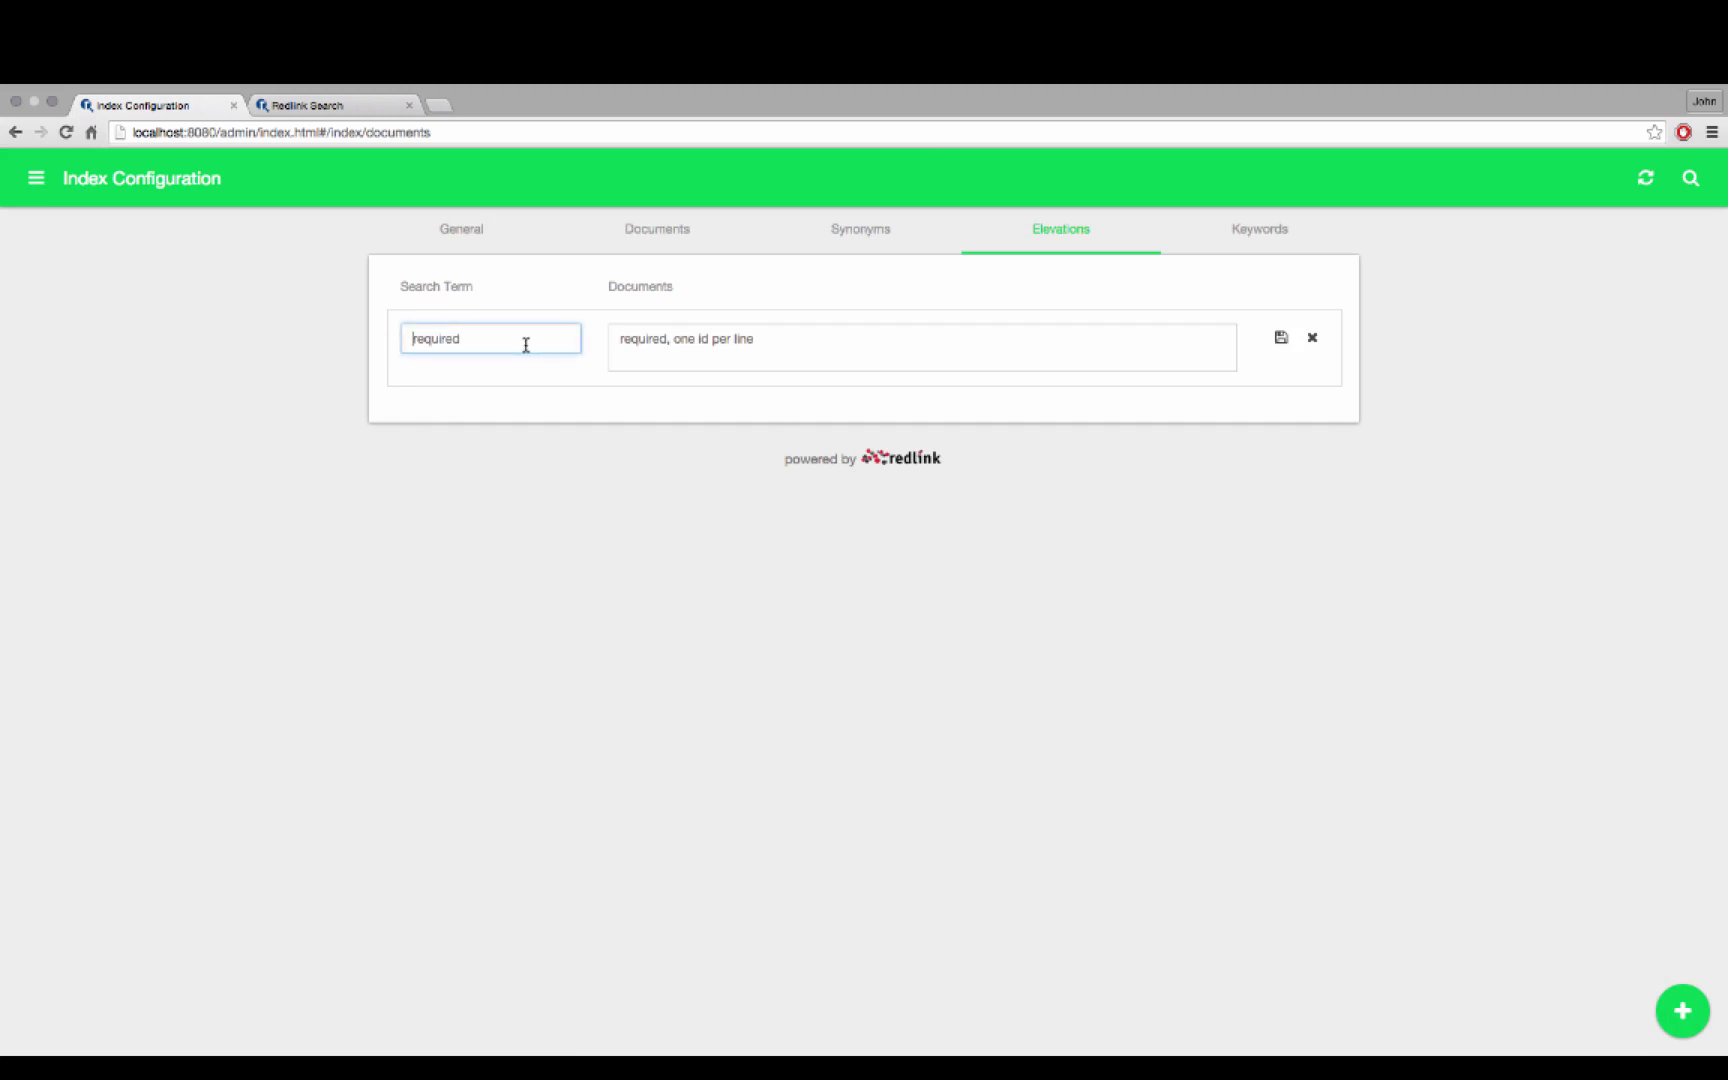
key(Tab)
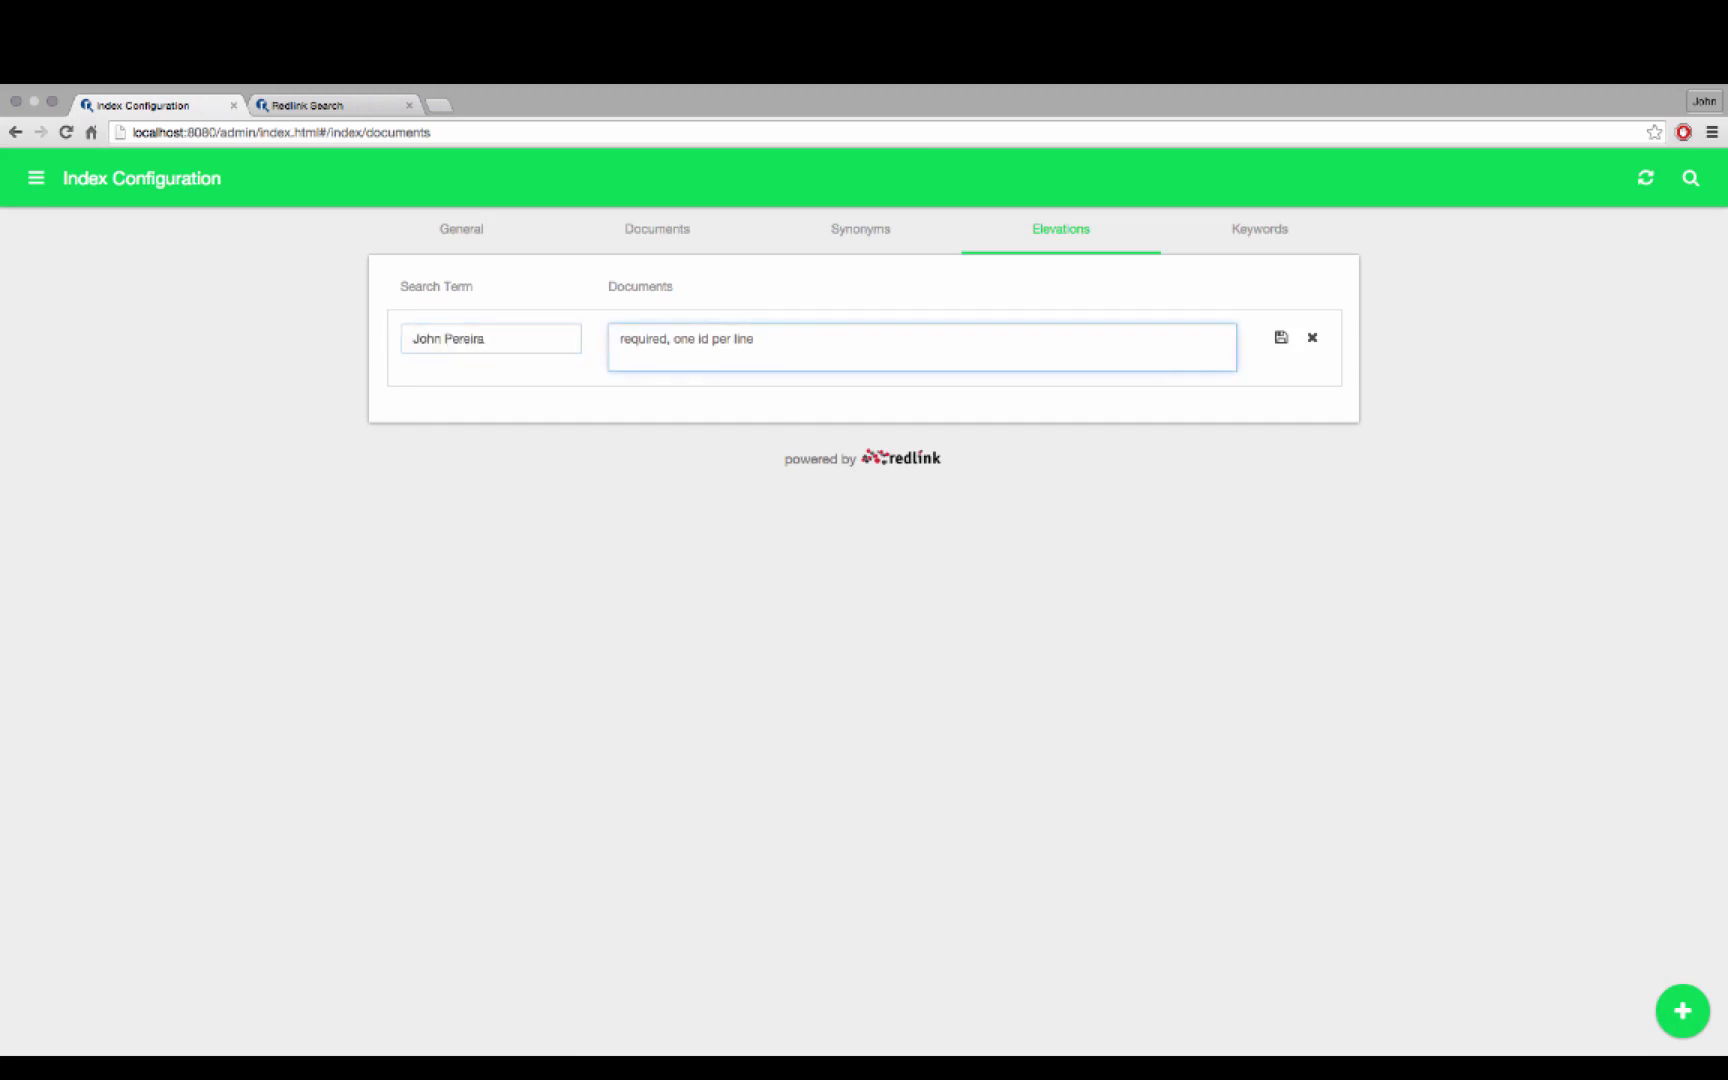
key(super+v)
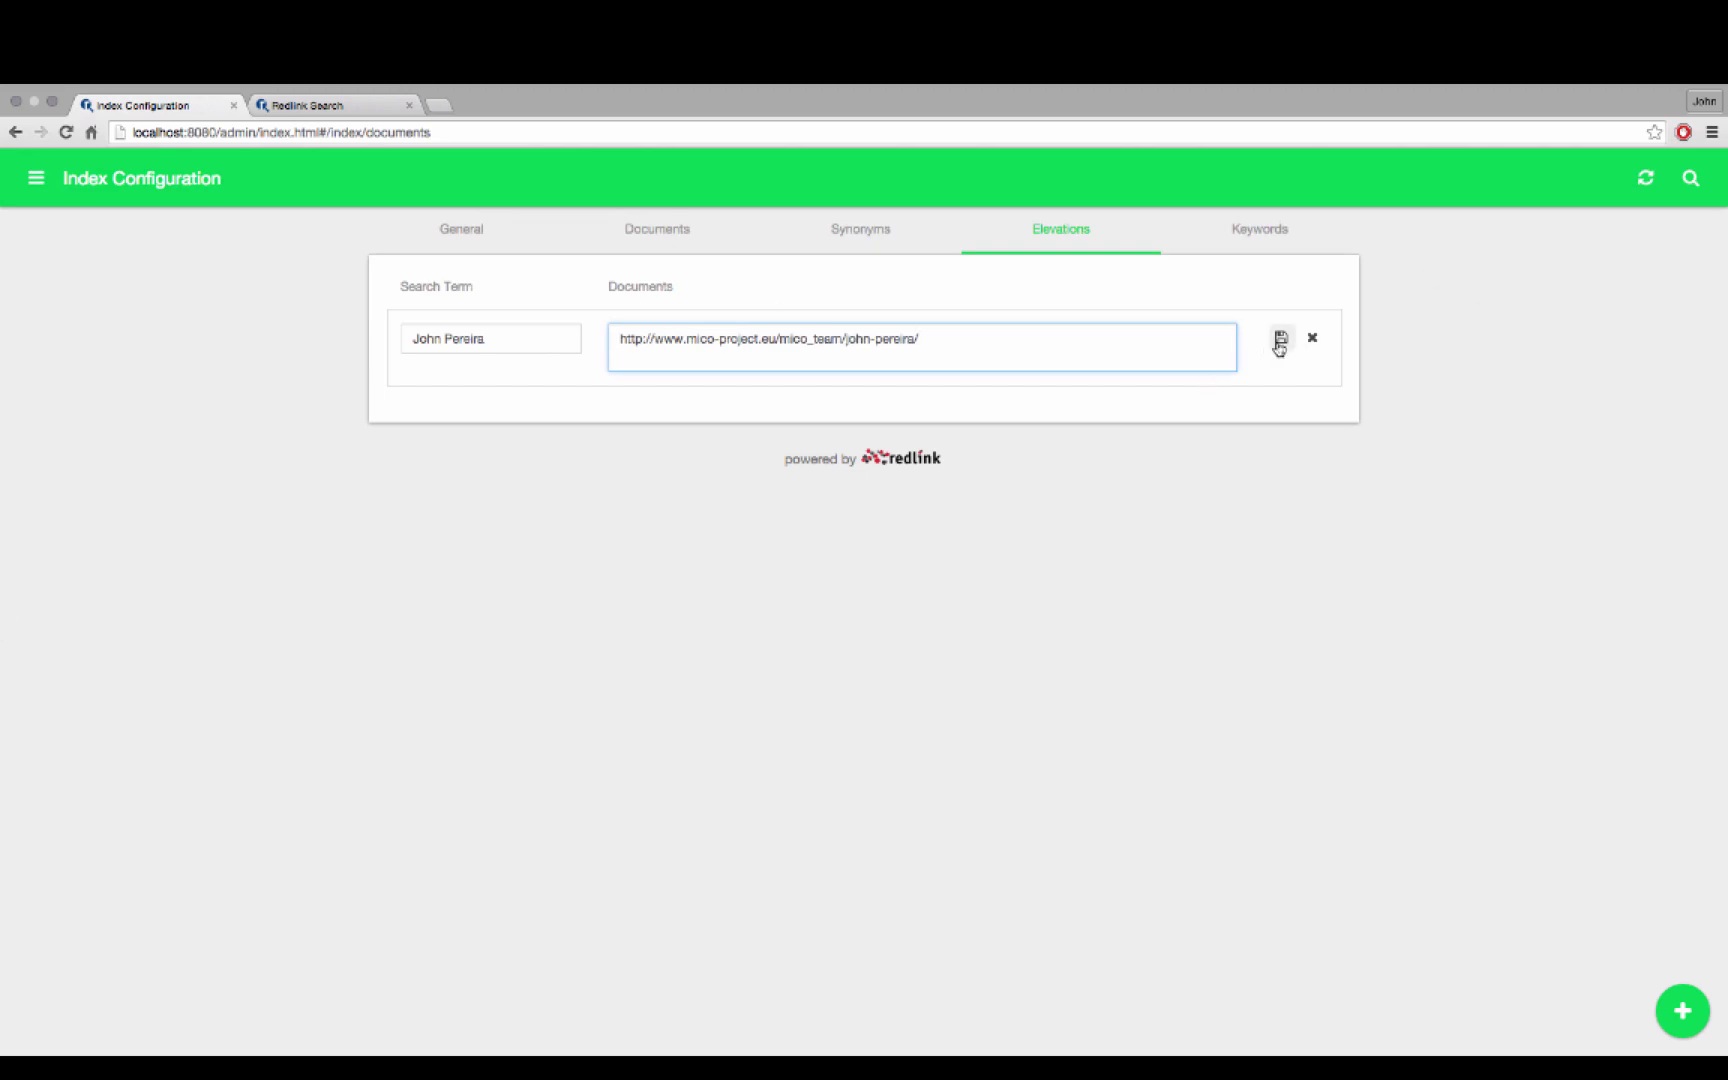
click(1284, 343)
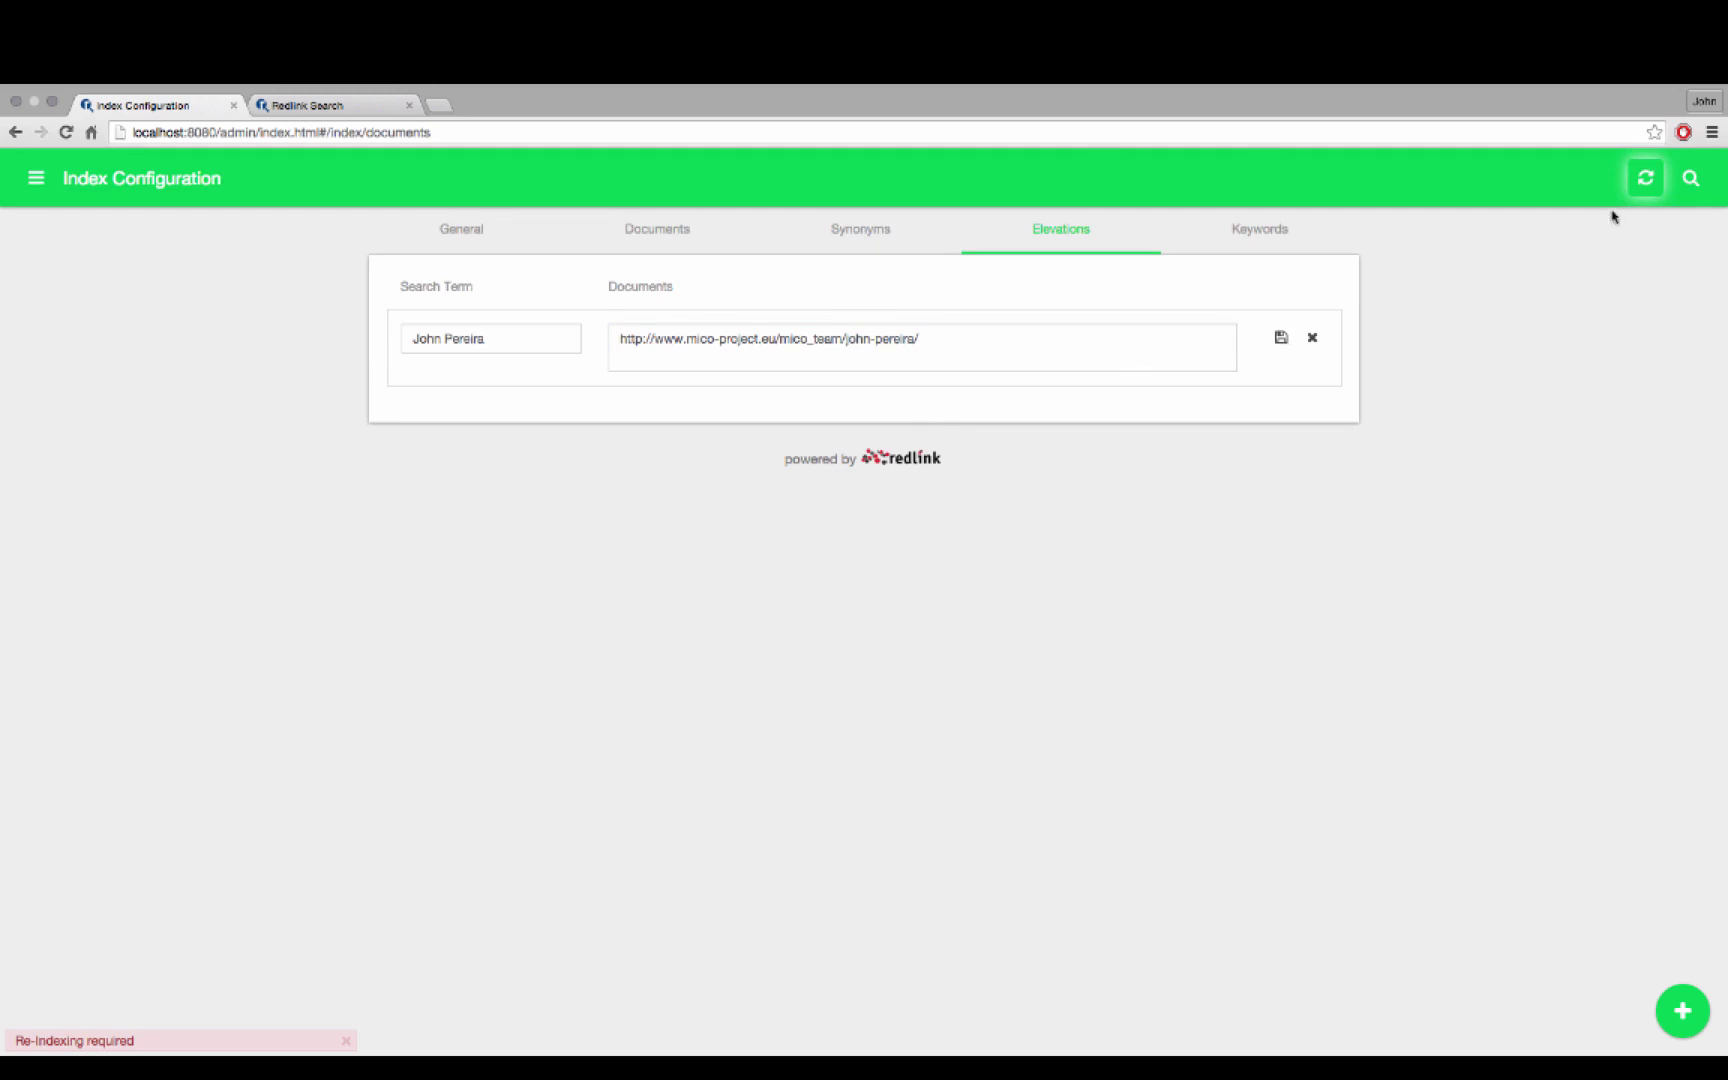
click(1645, 178)
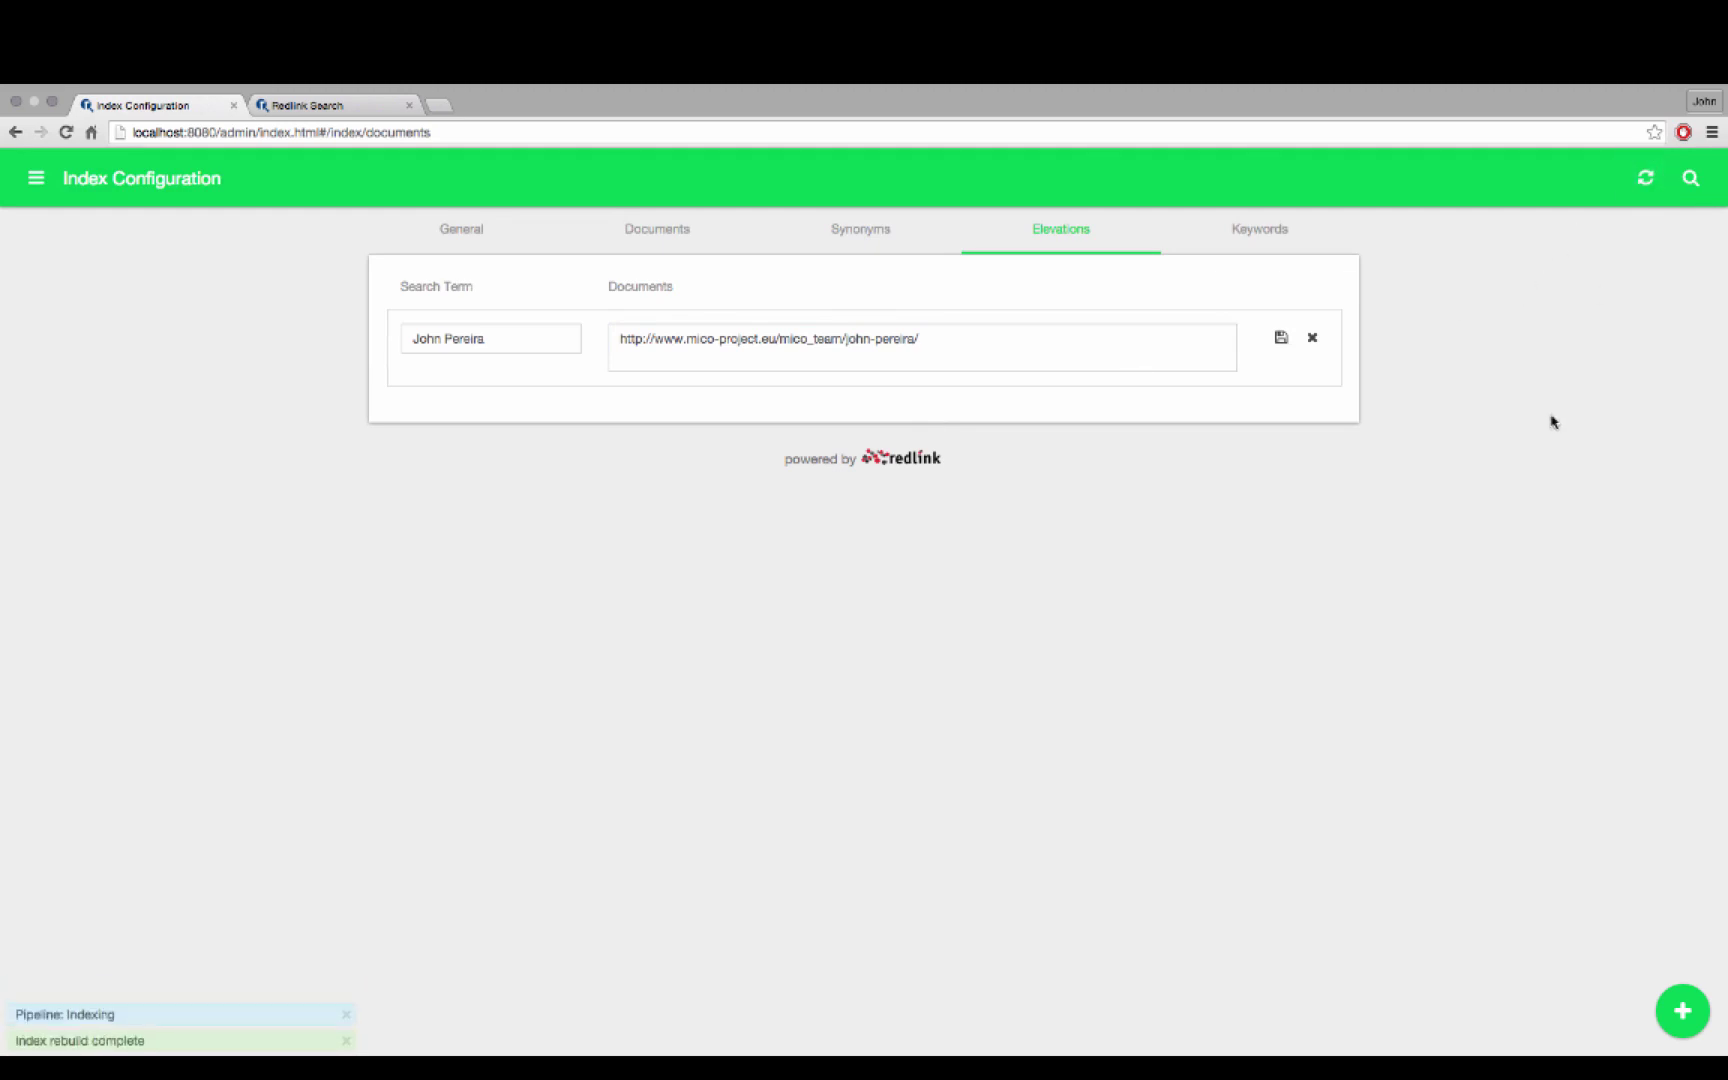
Rerun the name search from the suggestion and open, then leave, the top-ranked profile result
click(336, 106)
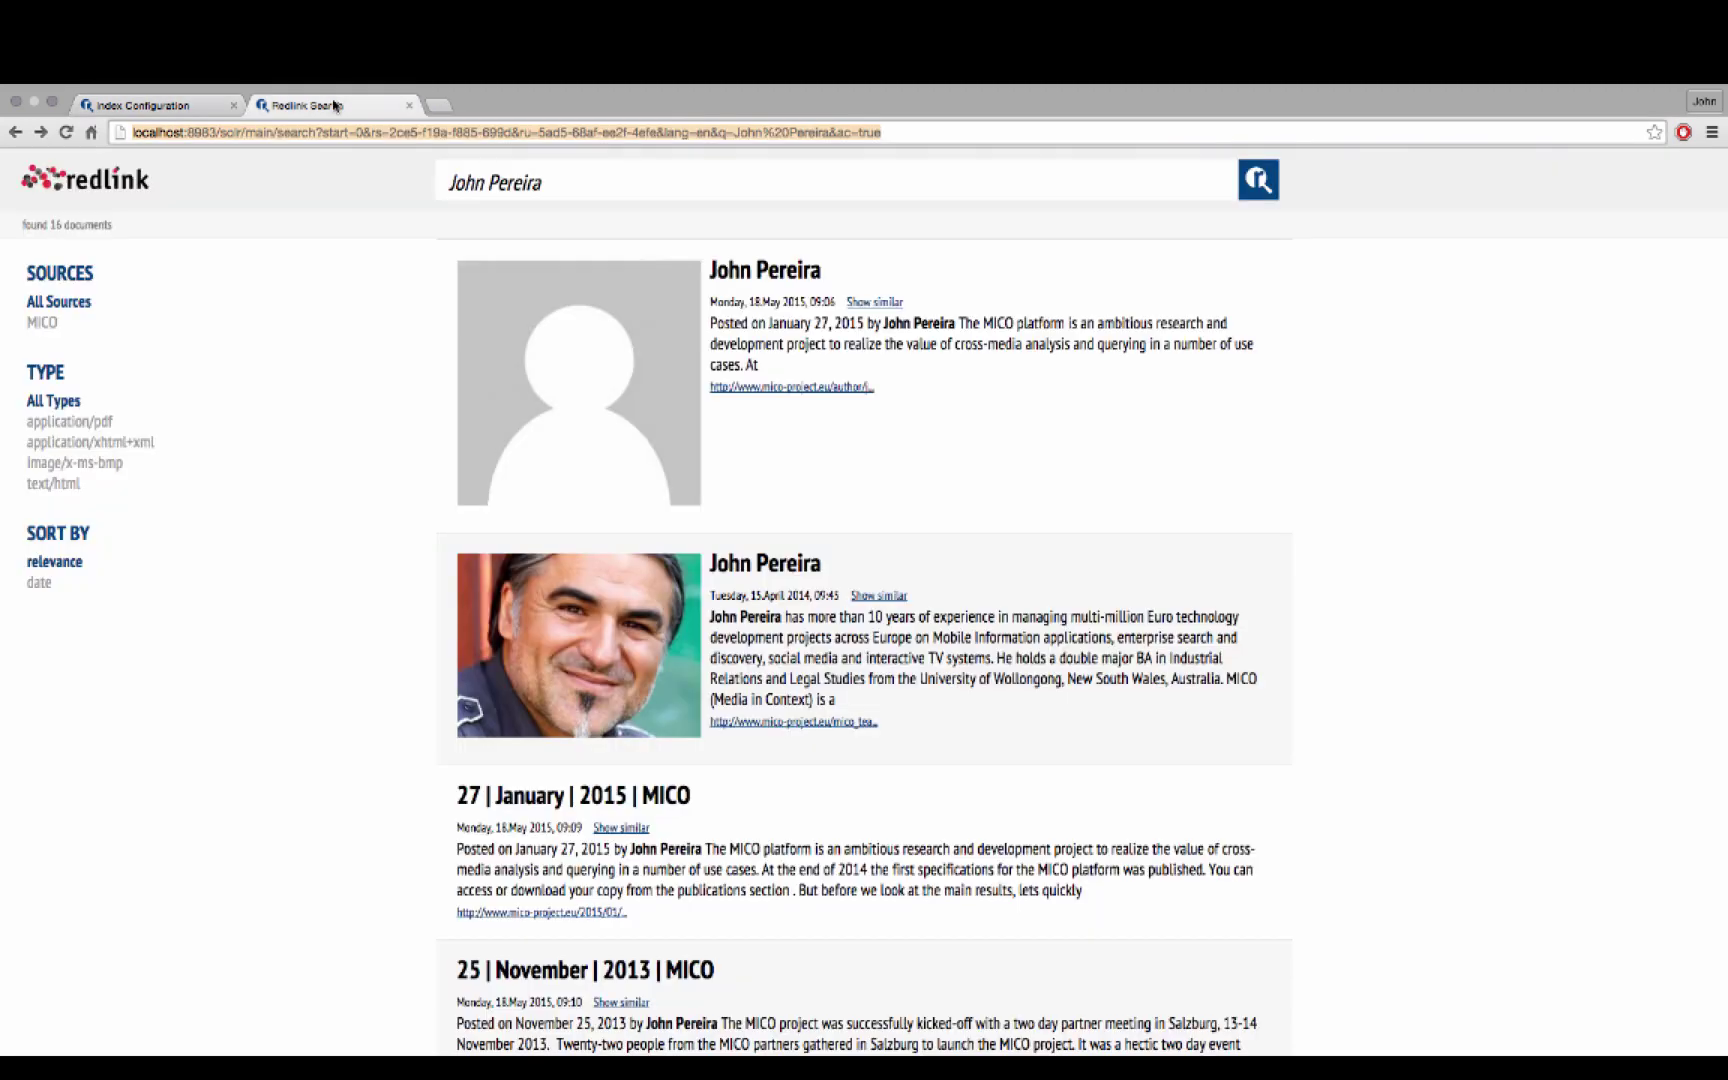
click(598, 184)
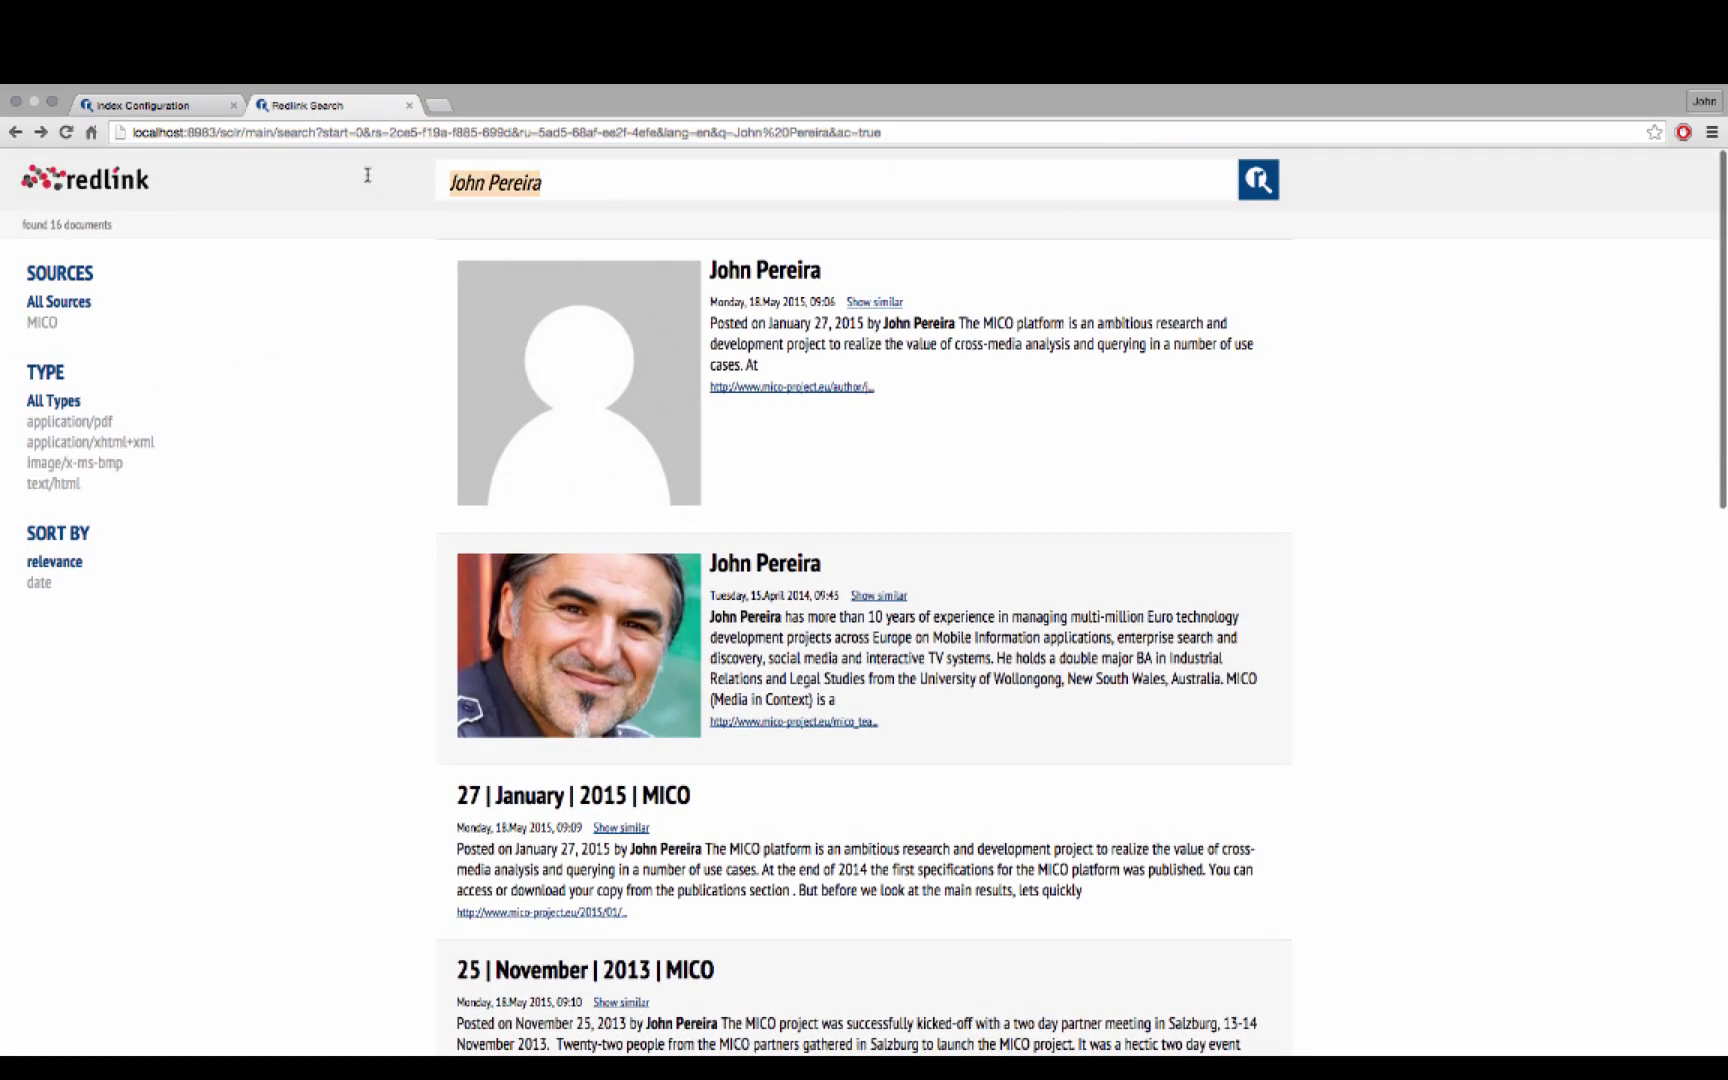
key(BackSpace)
text(jo)
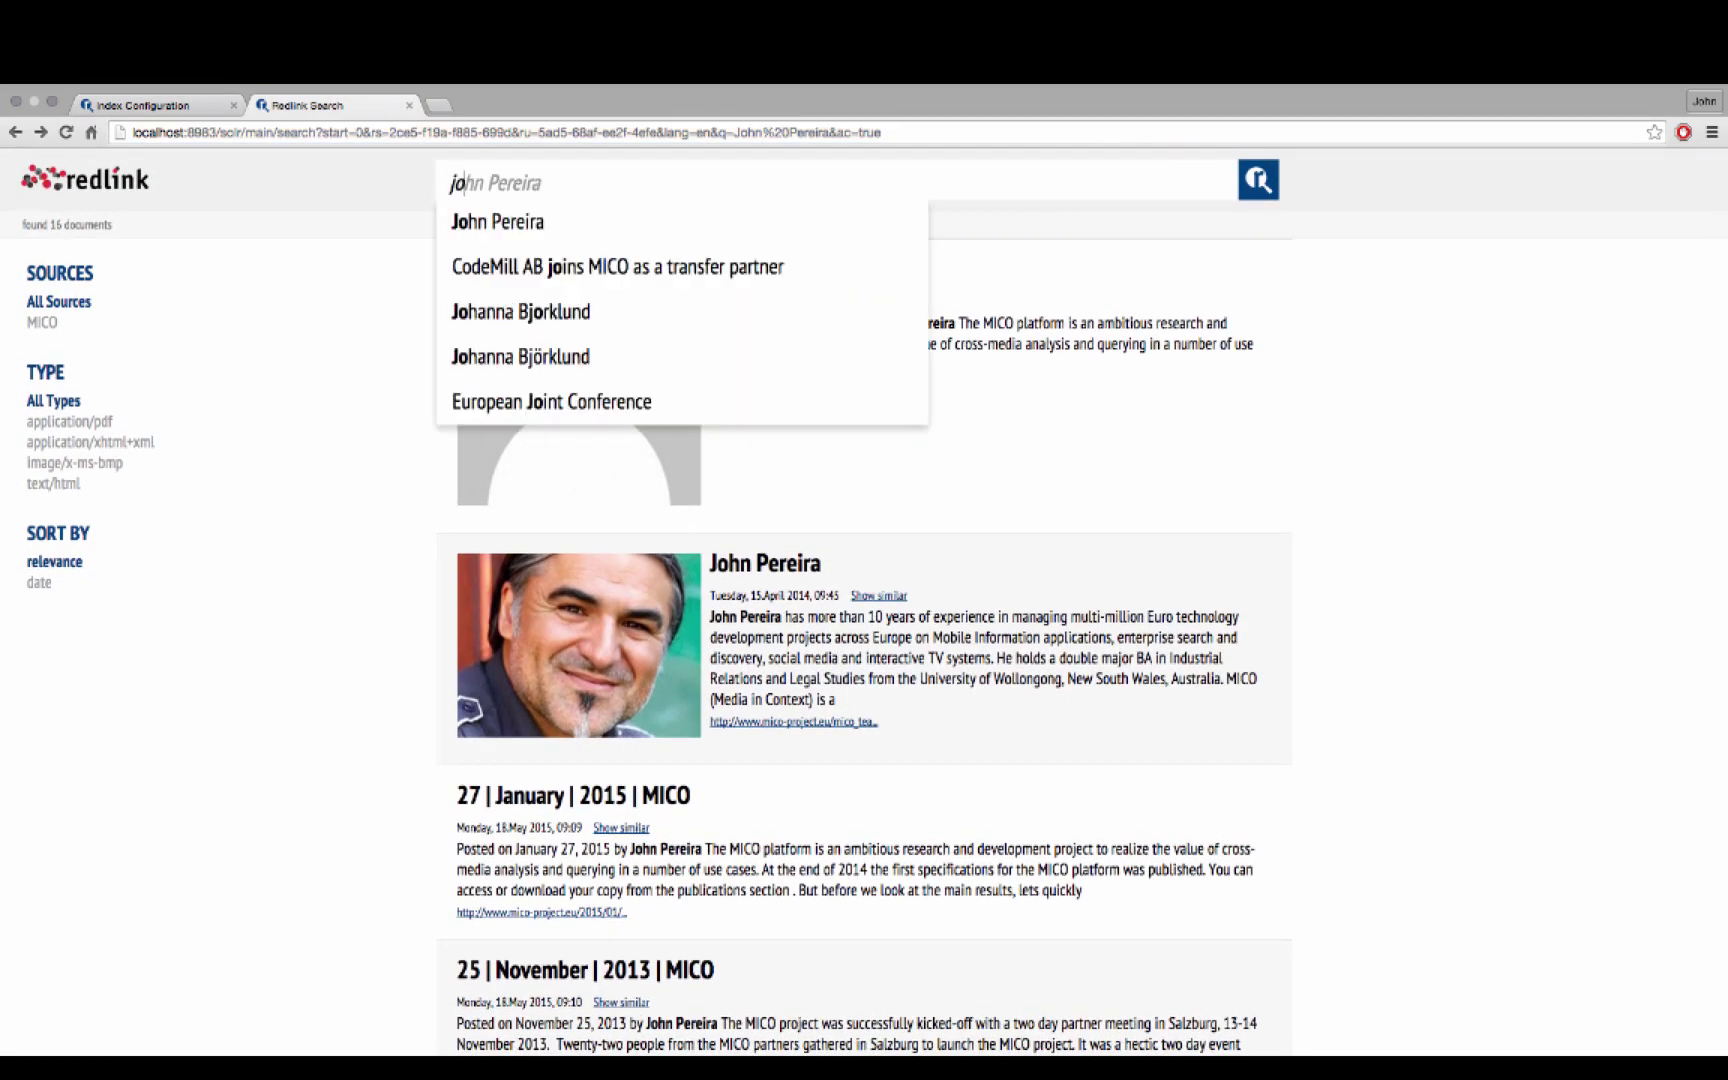
key(Down)
key(Return)
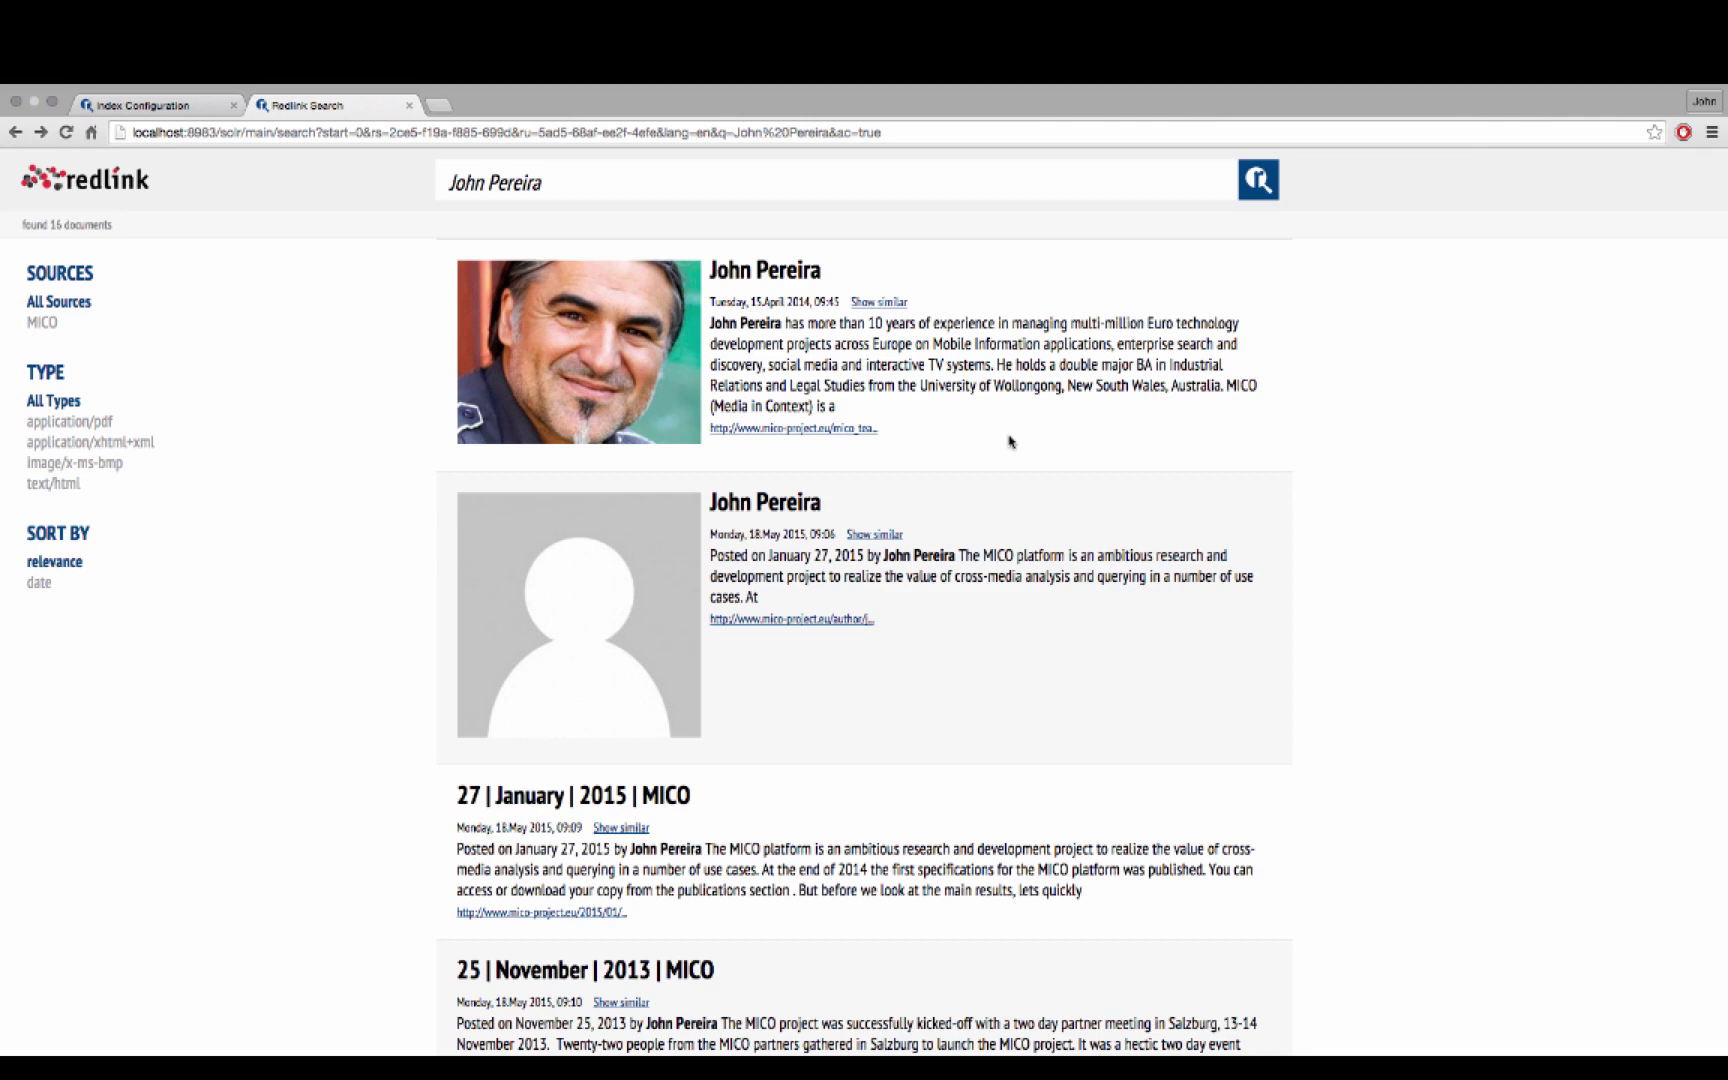
click(780, 278)
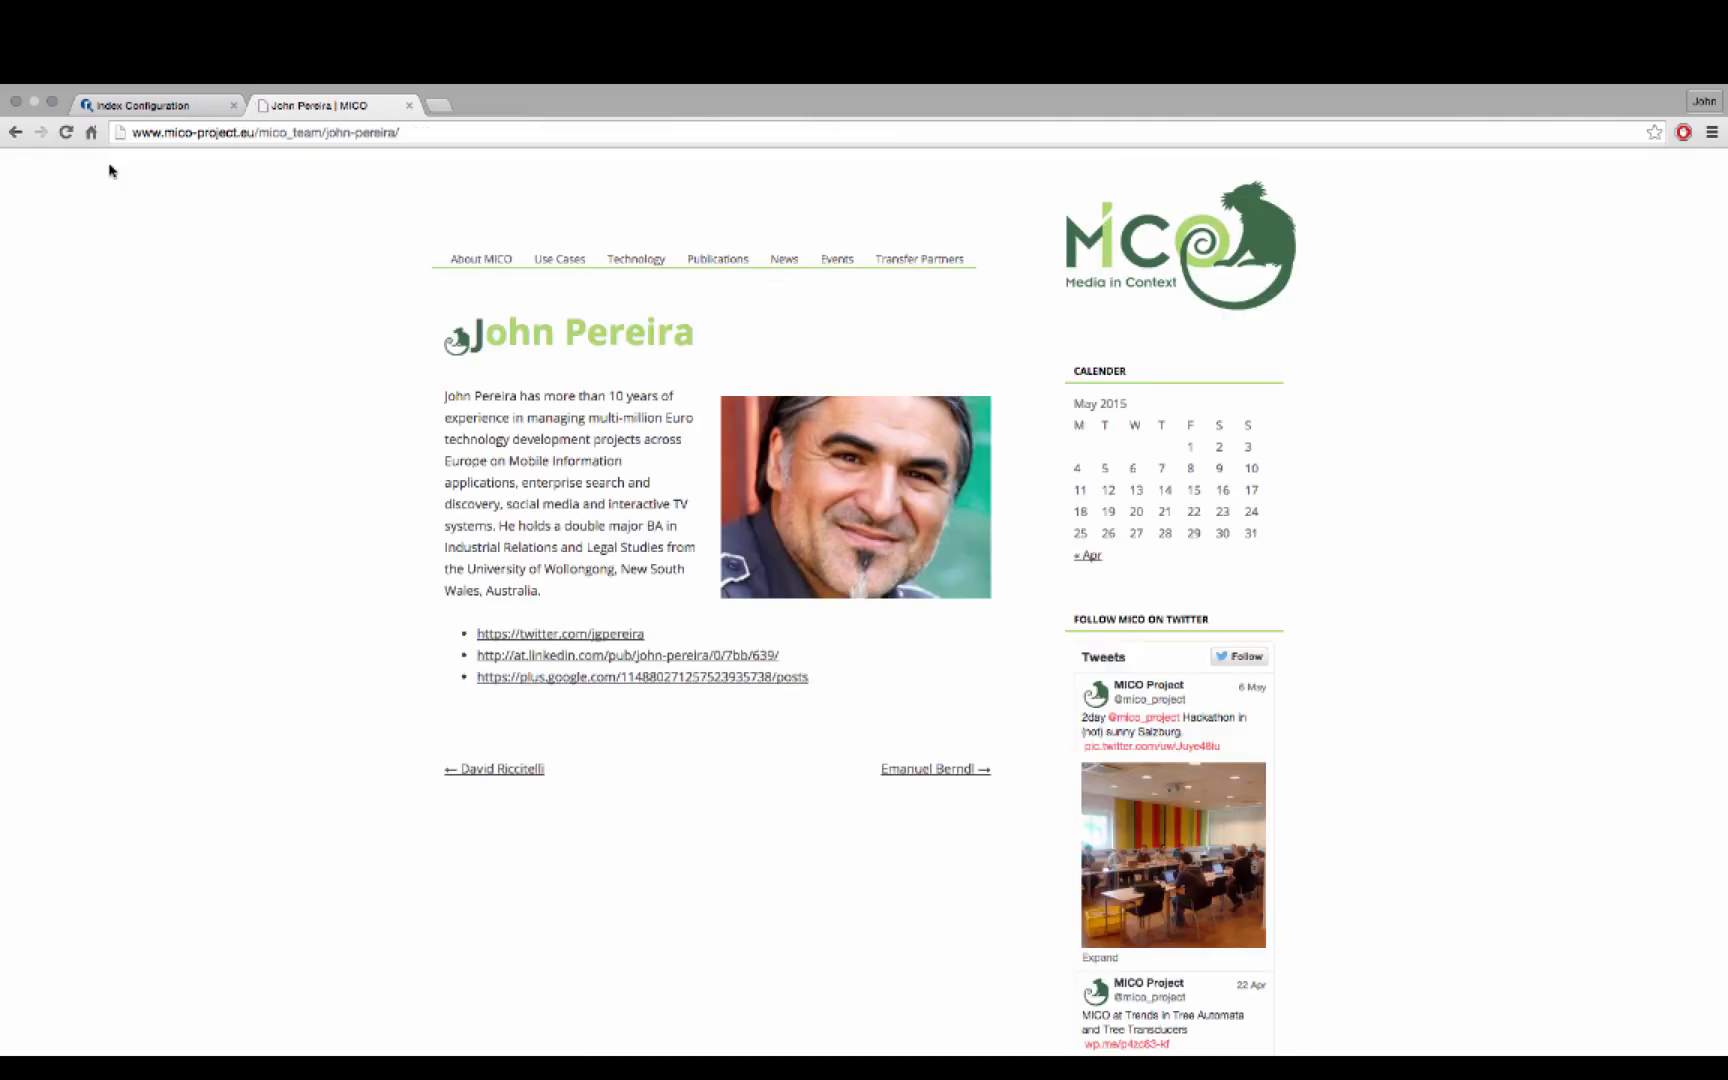
click(14, 132)
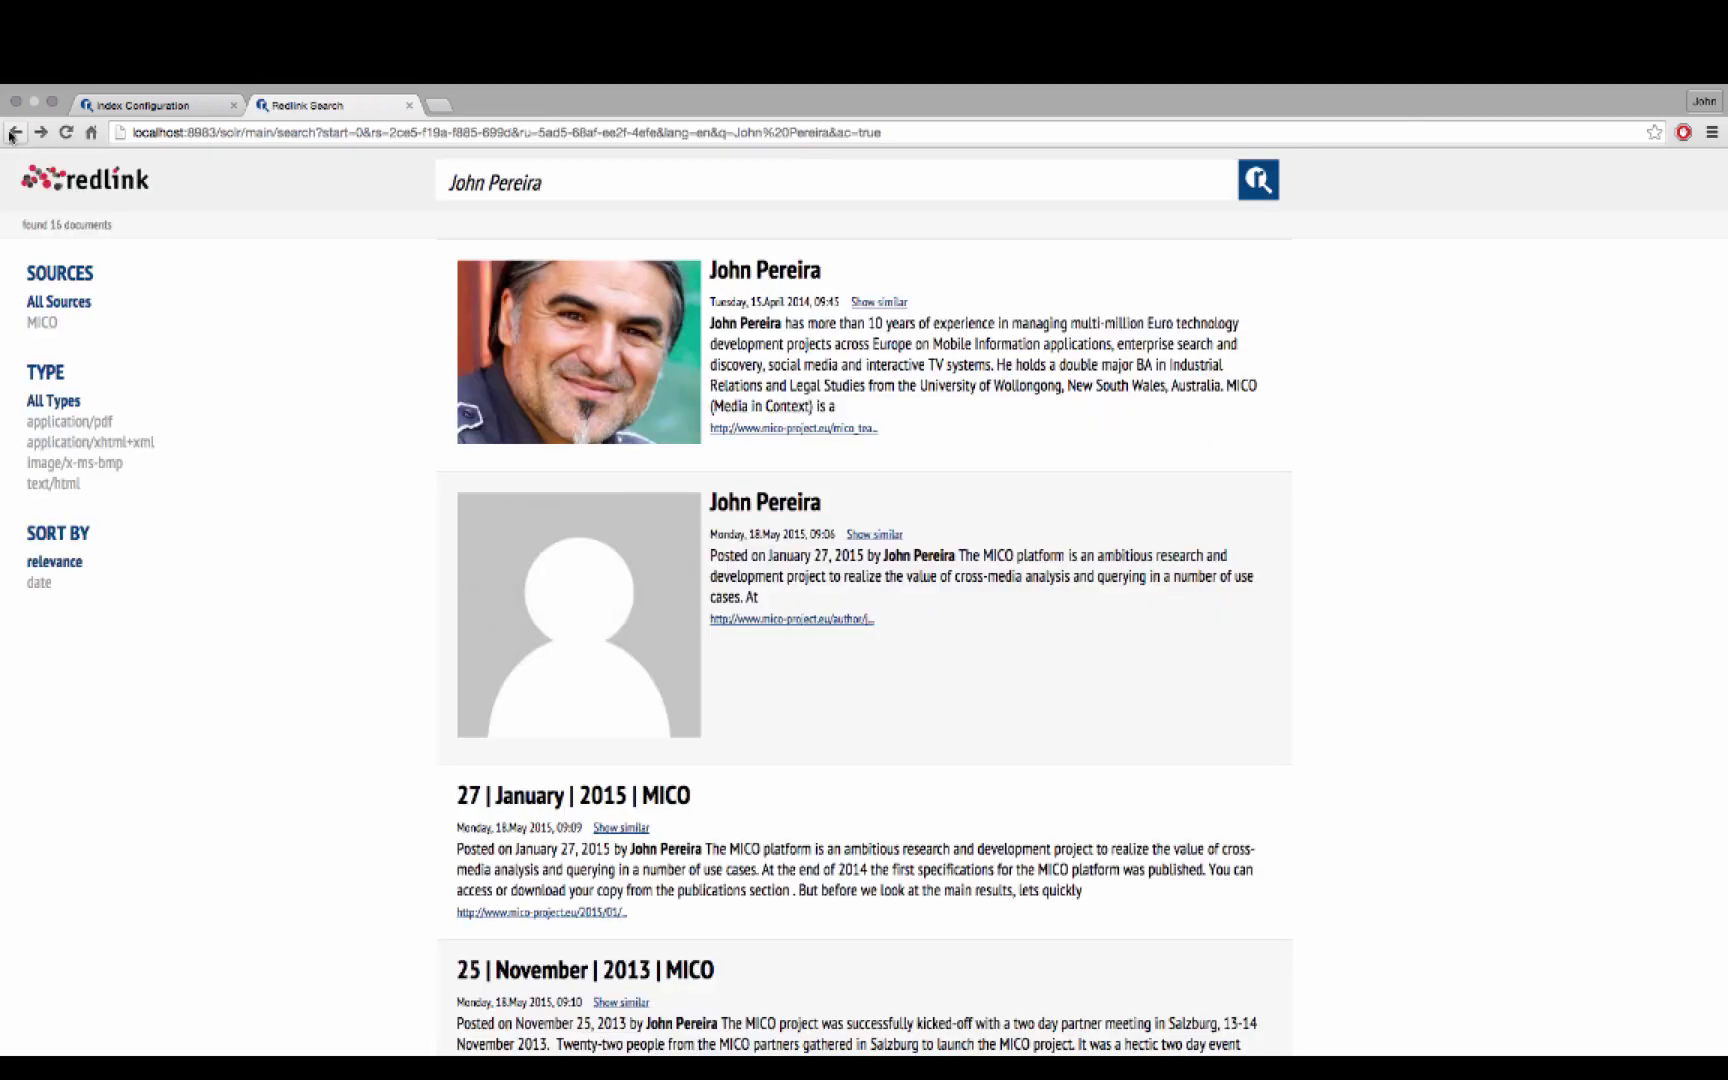
Type the member's alternate full name into the search box and copy it for the synonym rule
drag(625, 190, 403, 175)
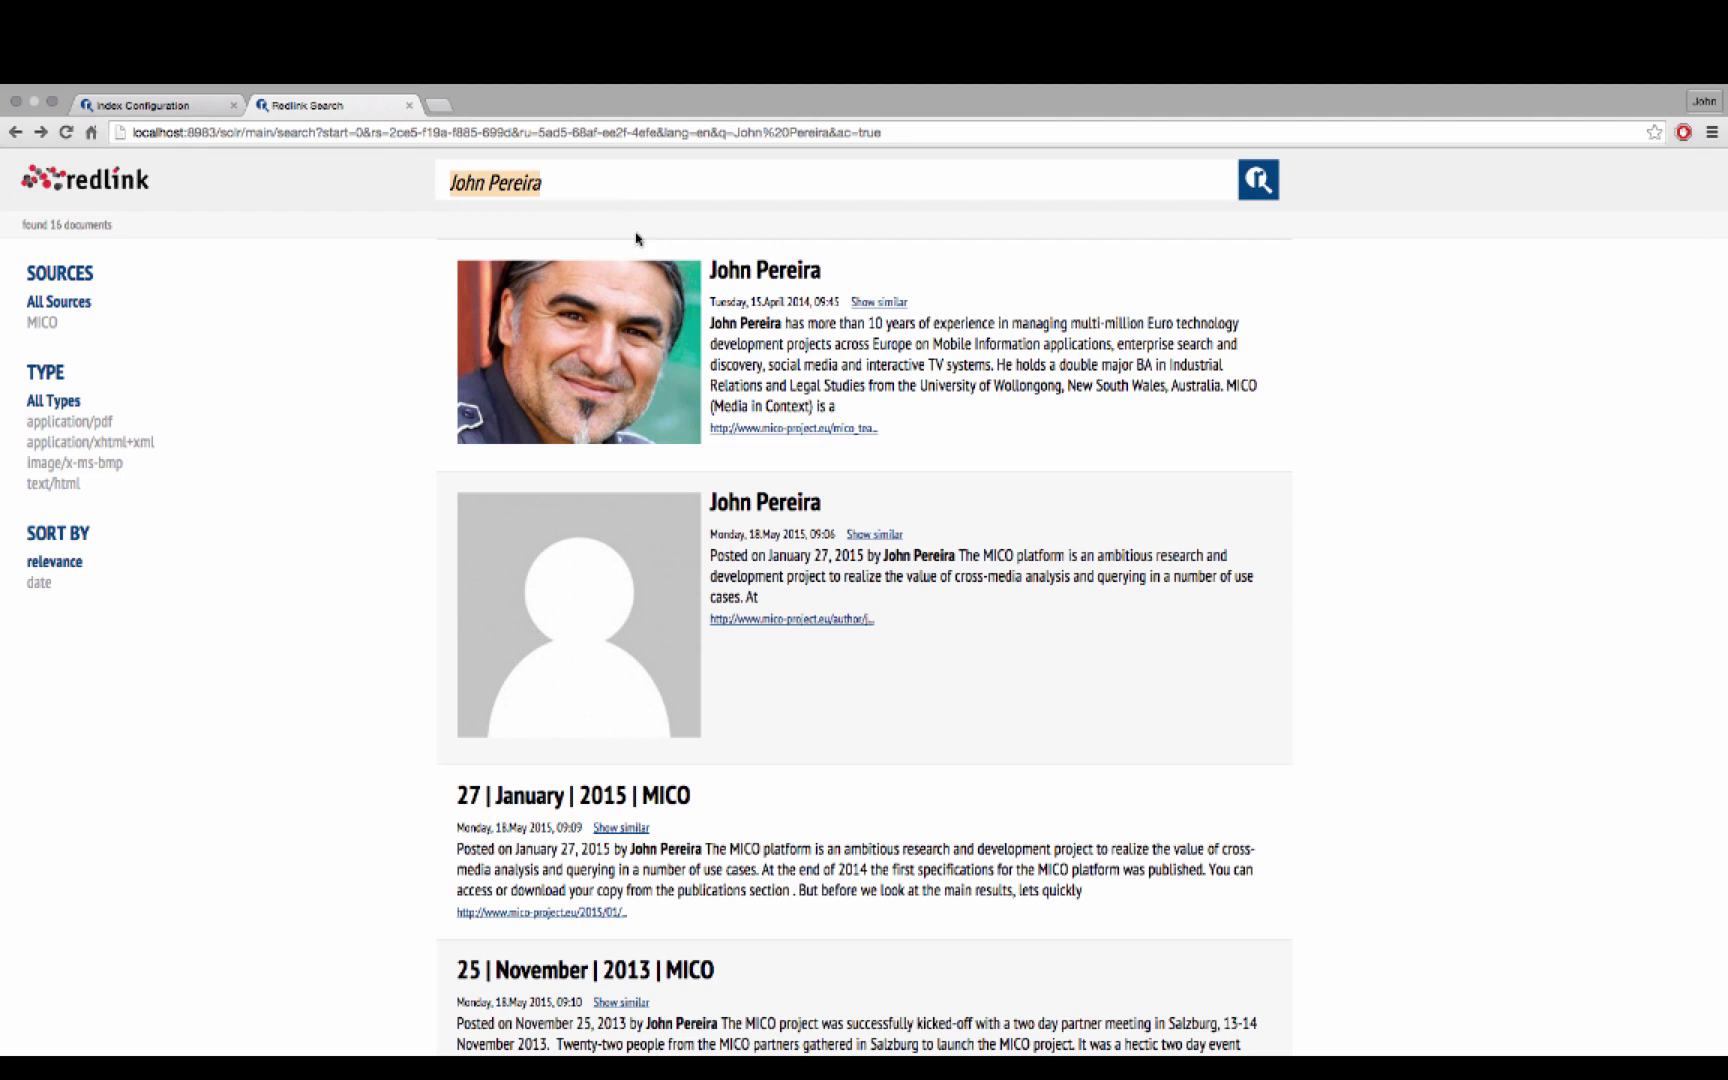
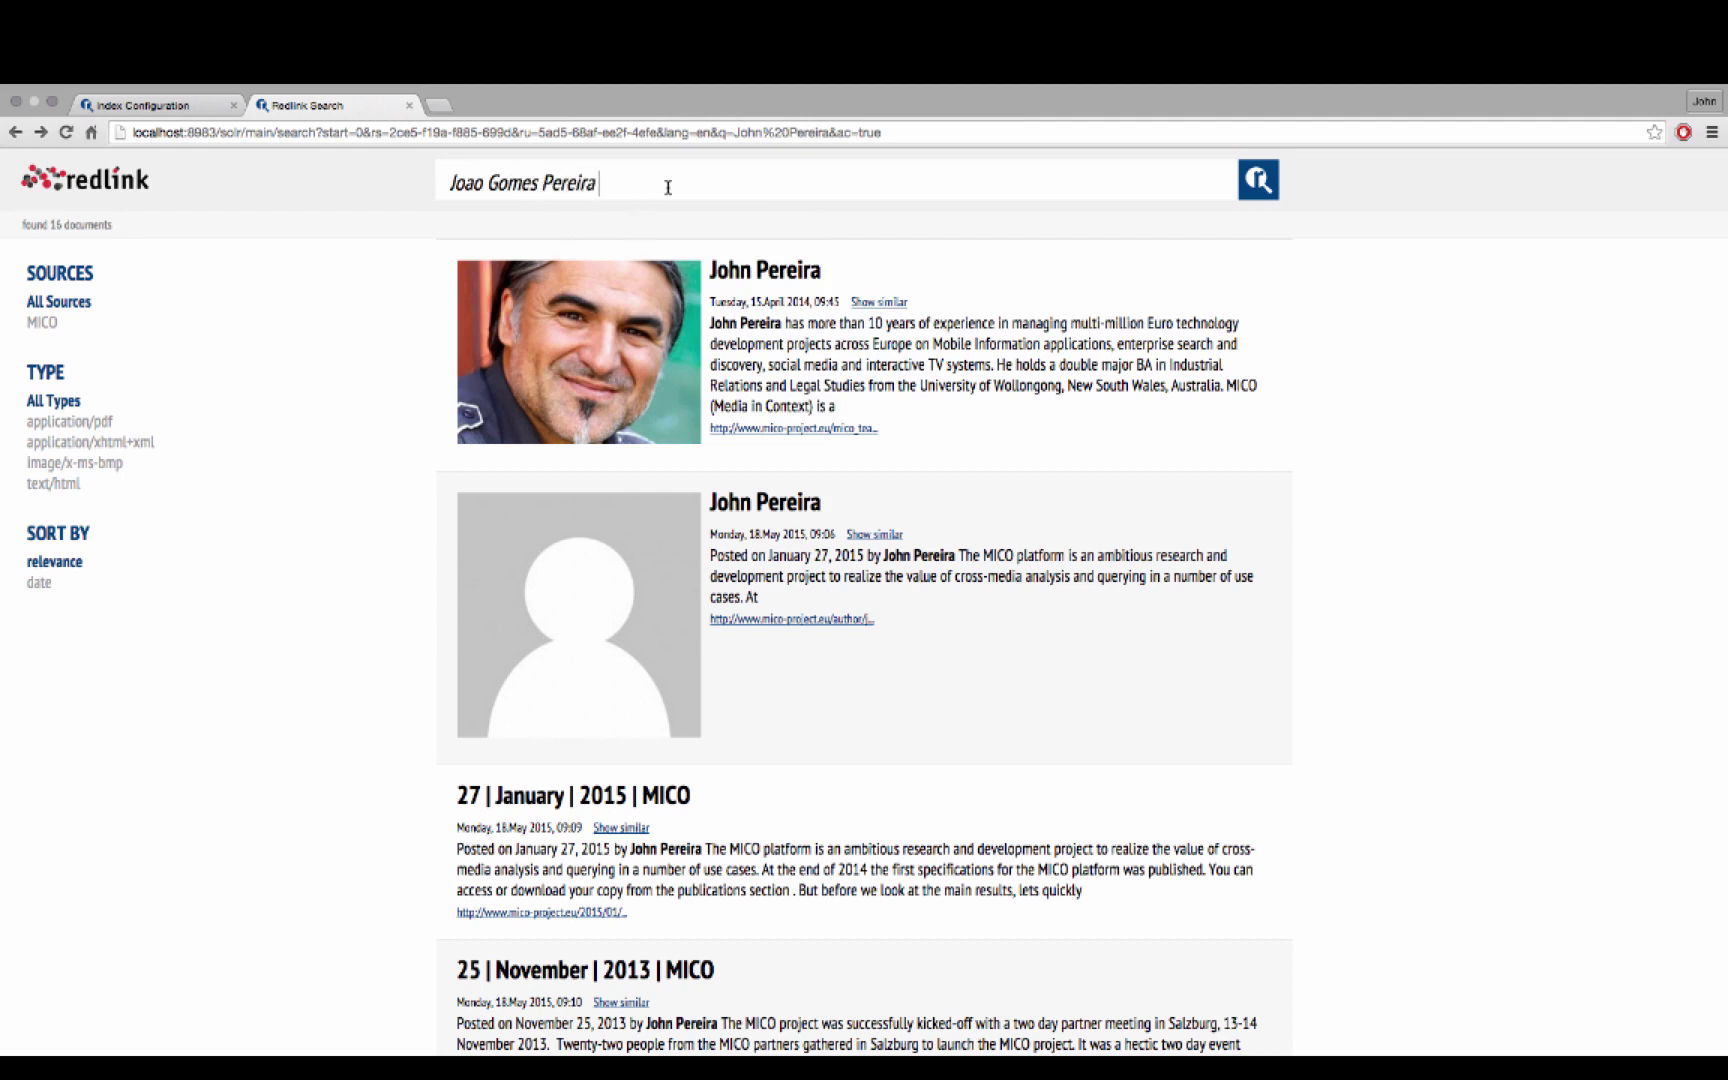
drag(667, 186, 423, 175)
key(super+c)
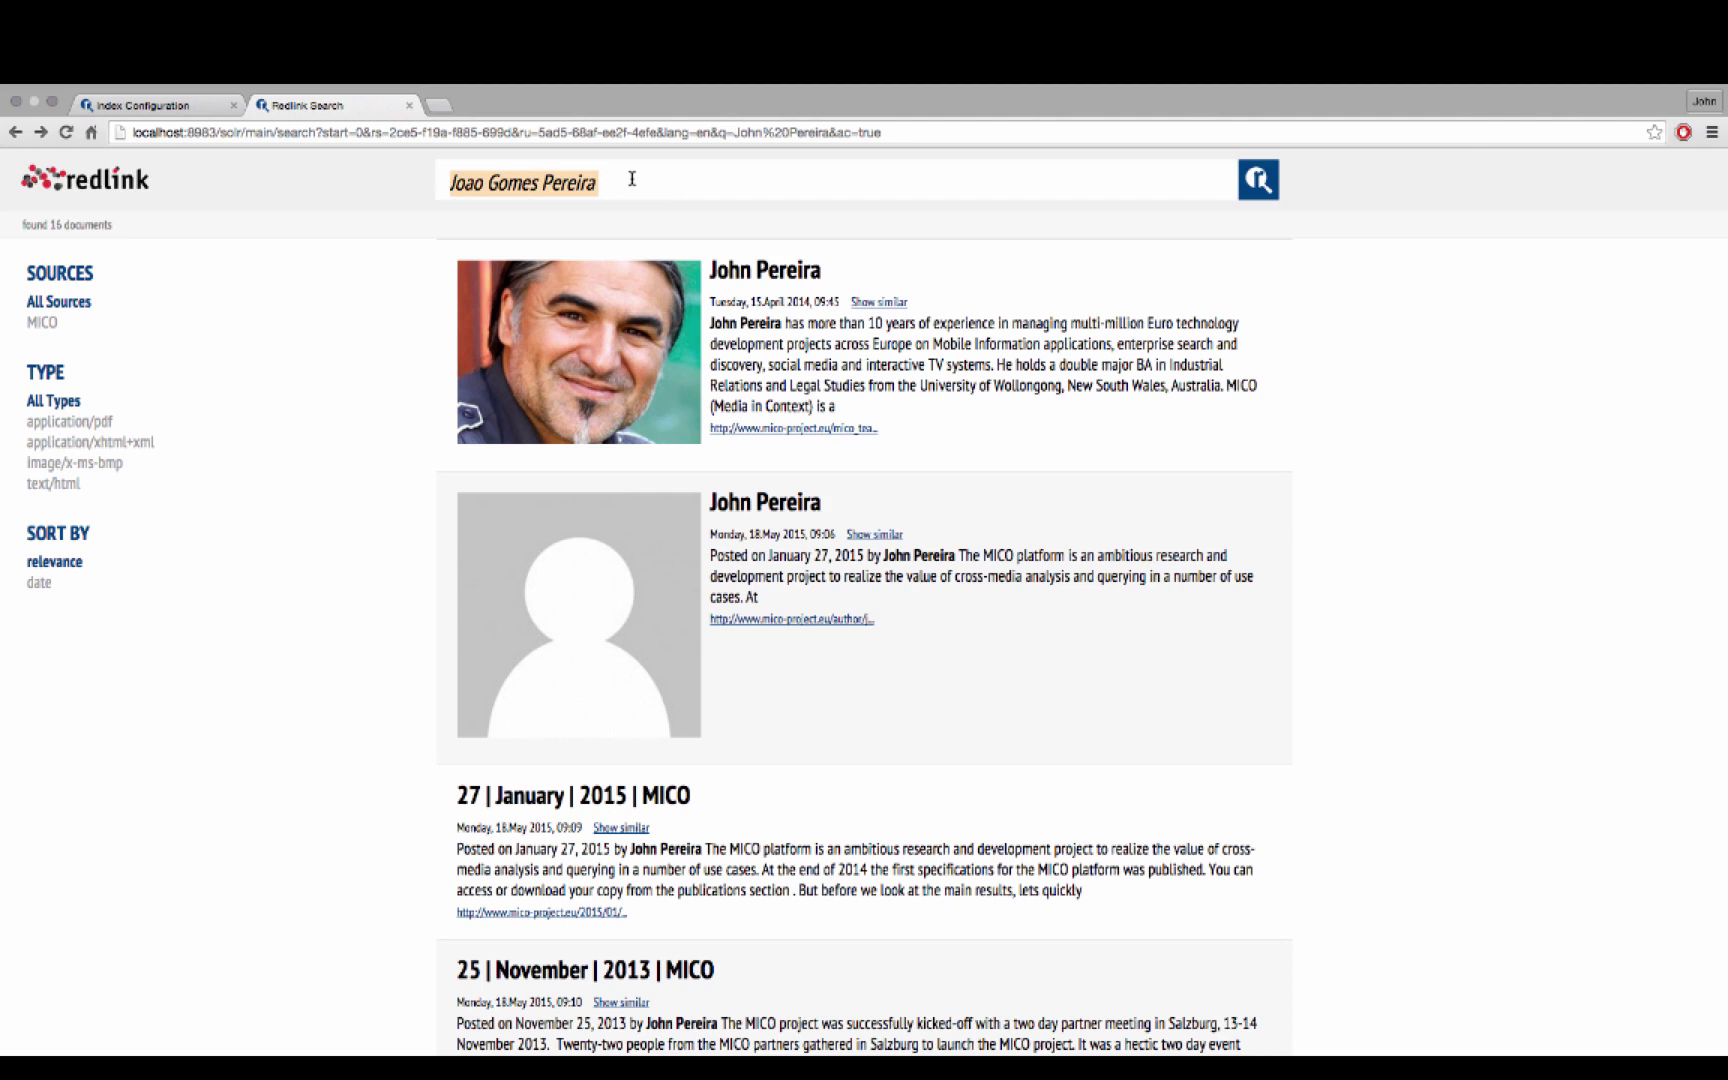
click(185, 110)
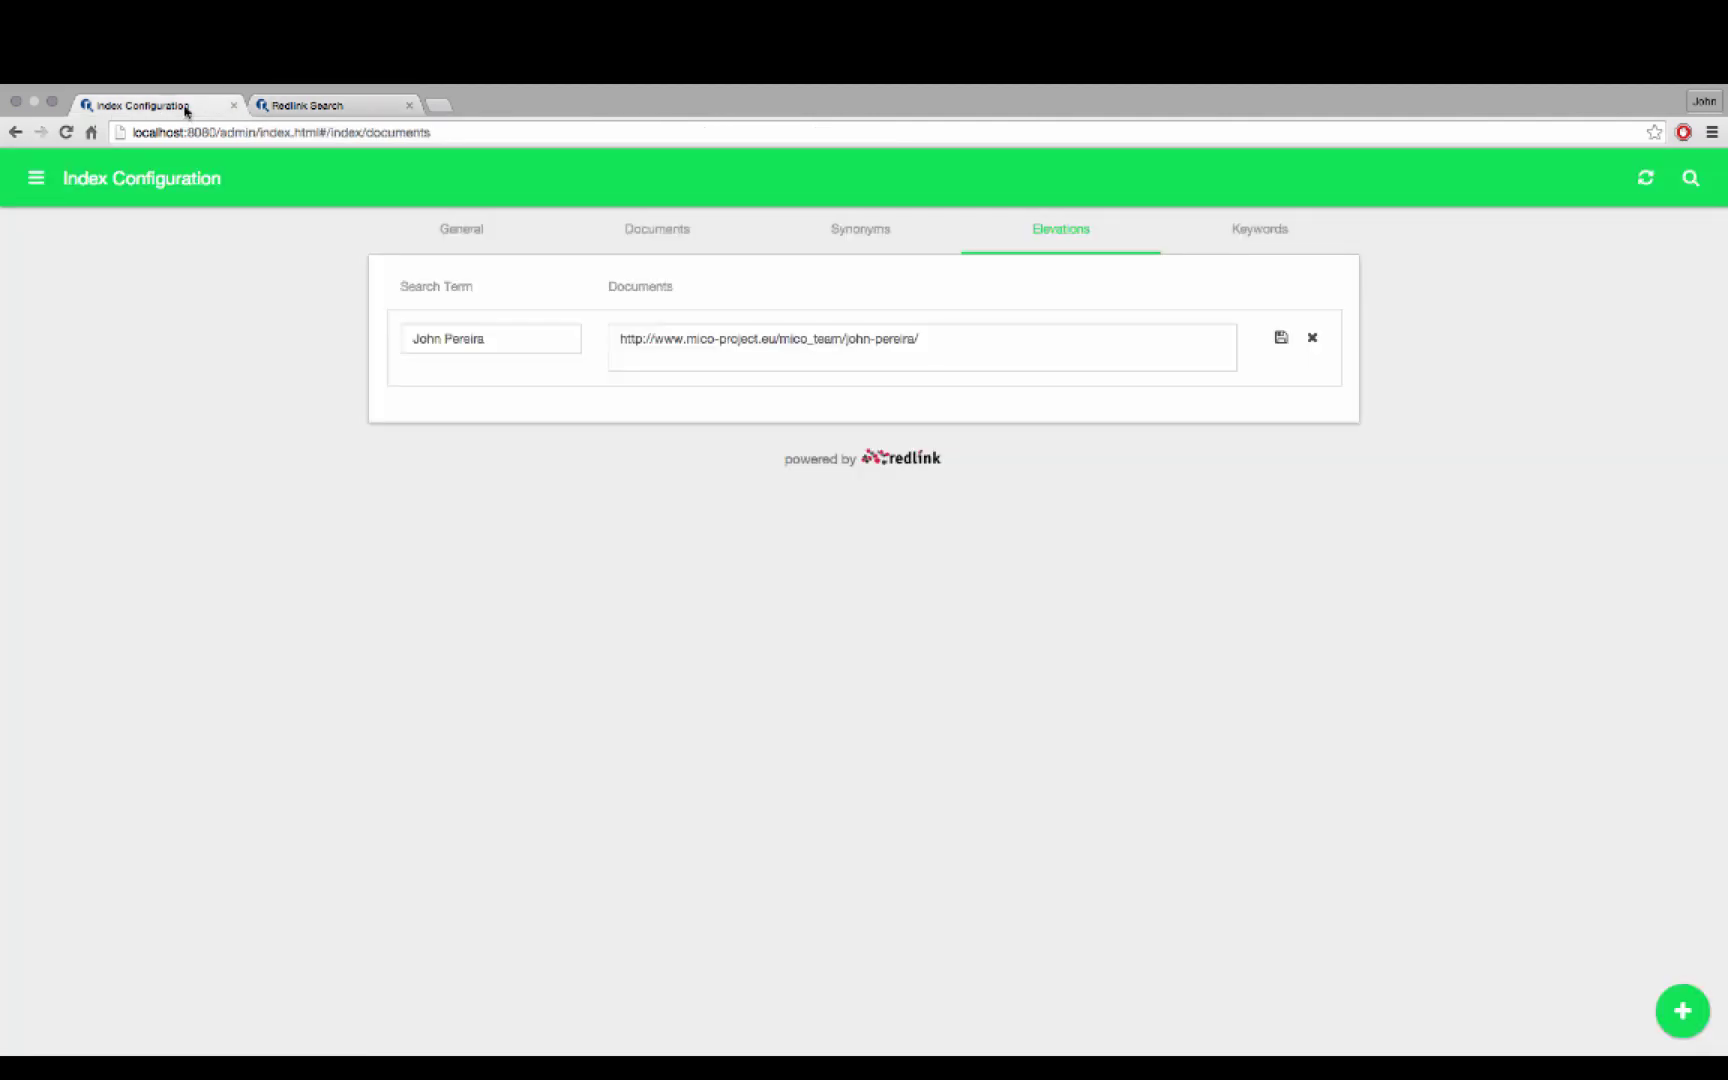
Save a synonym with the member's name as Basic Term and his pasted full name, then re-index
click(873, 236)
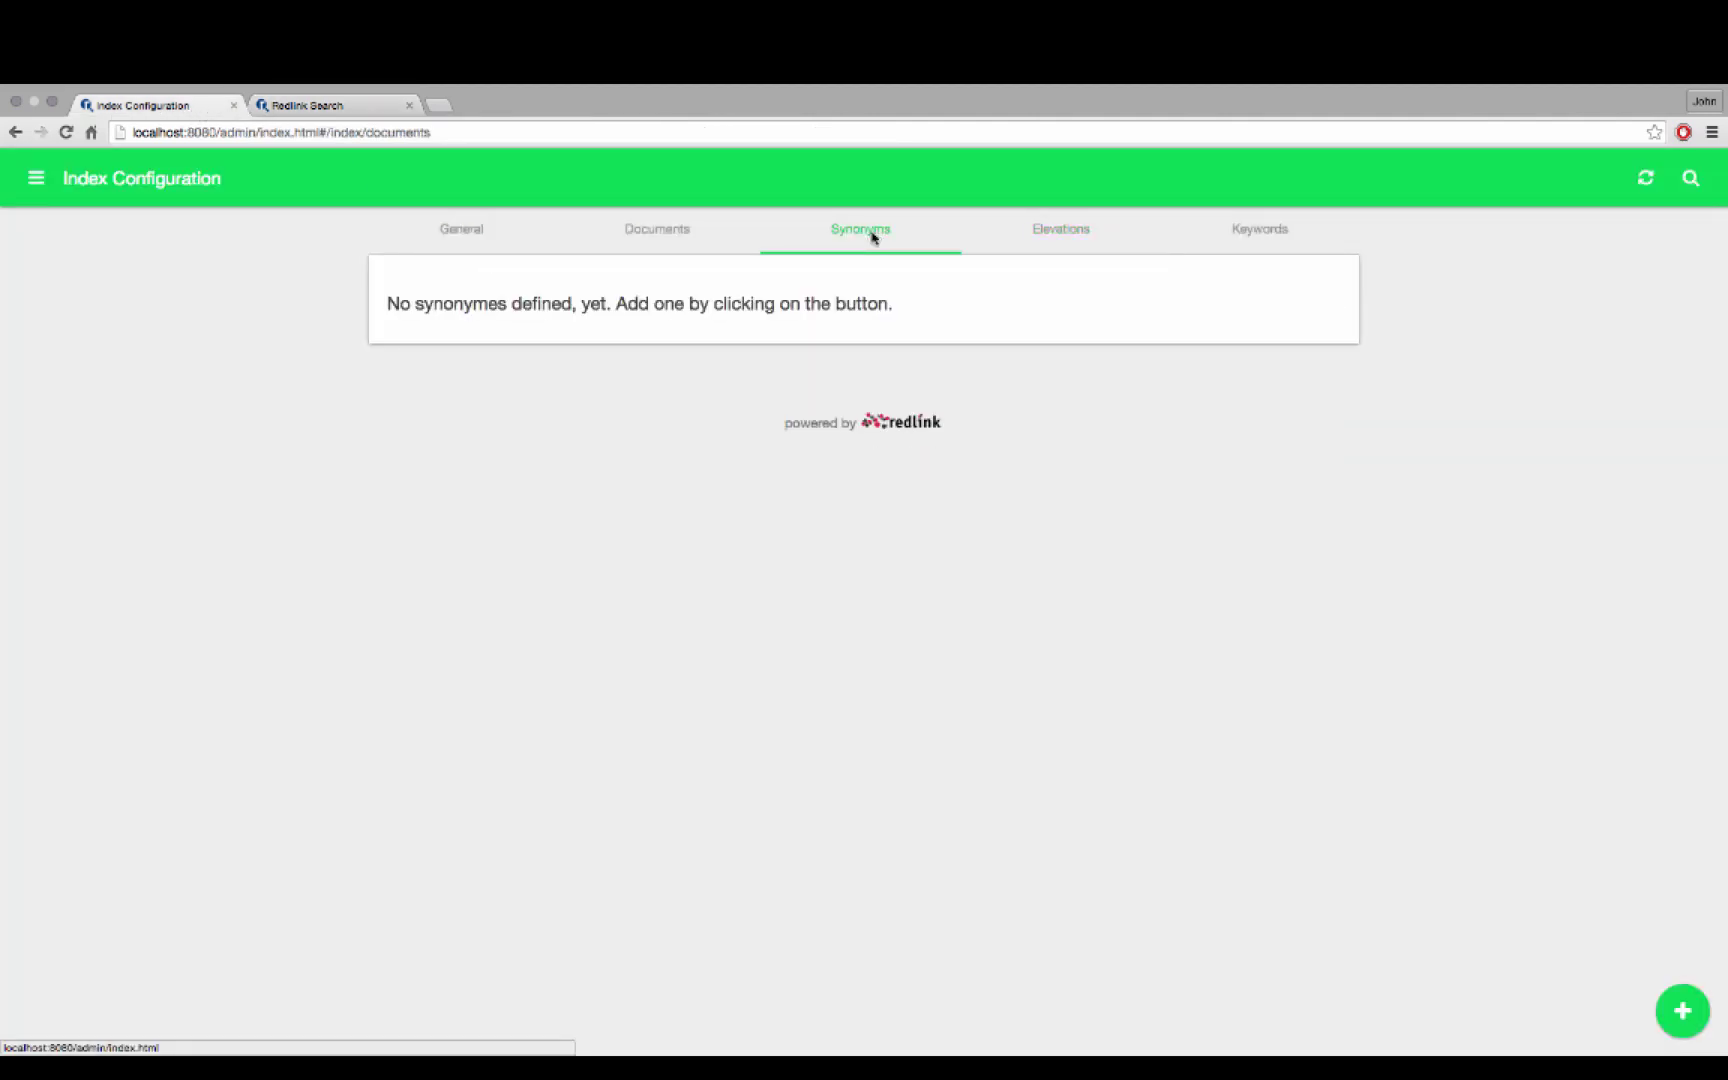
click(1683, 1013)
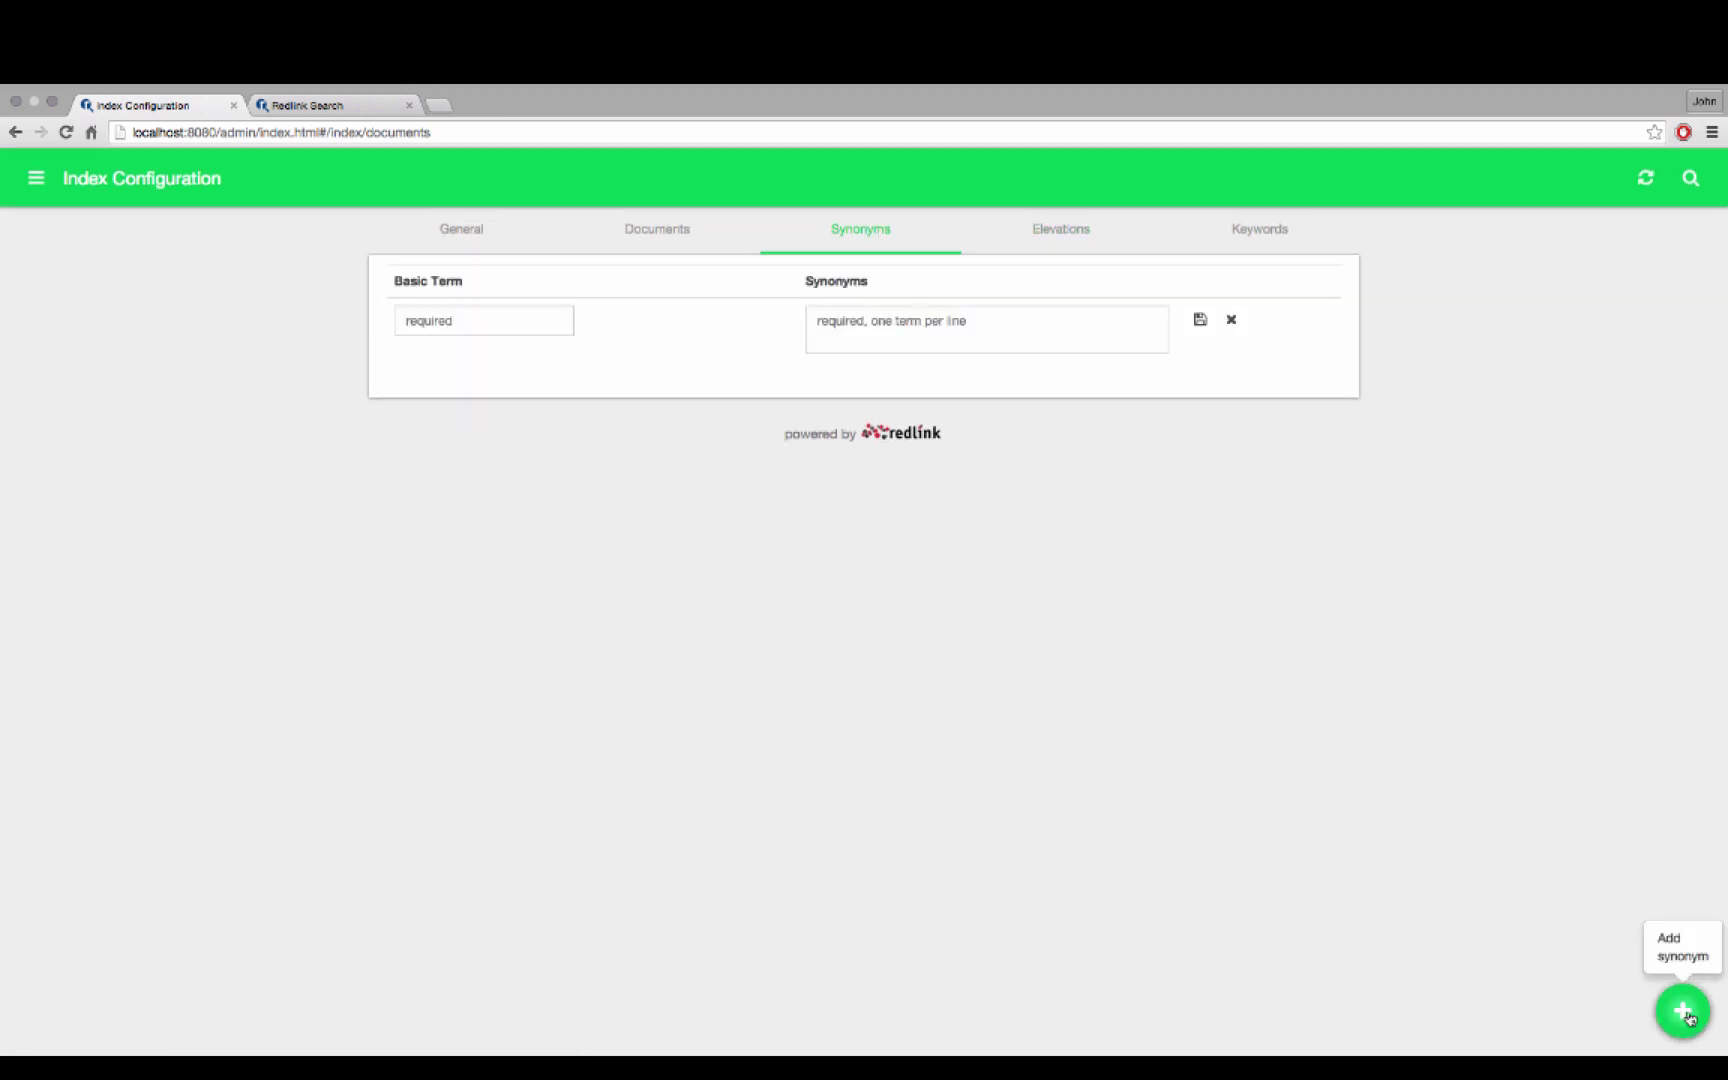
click(521, 310)
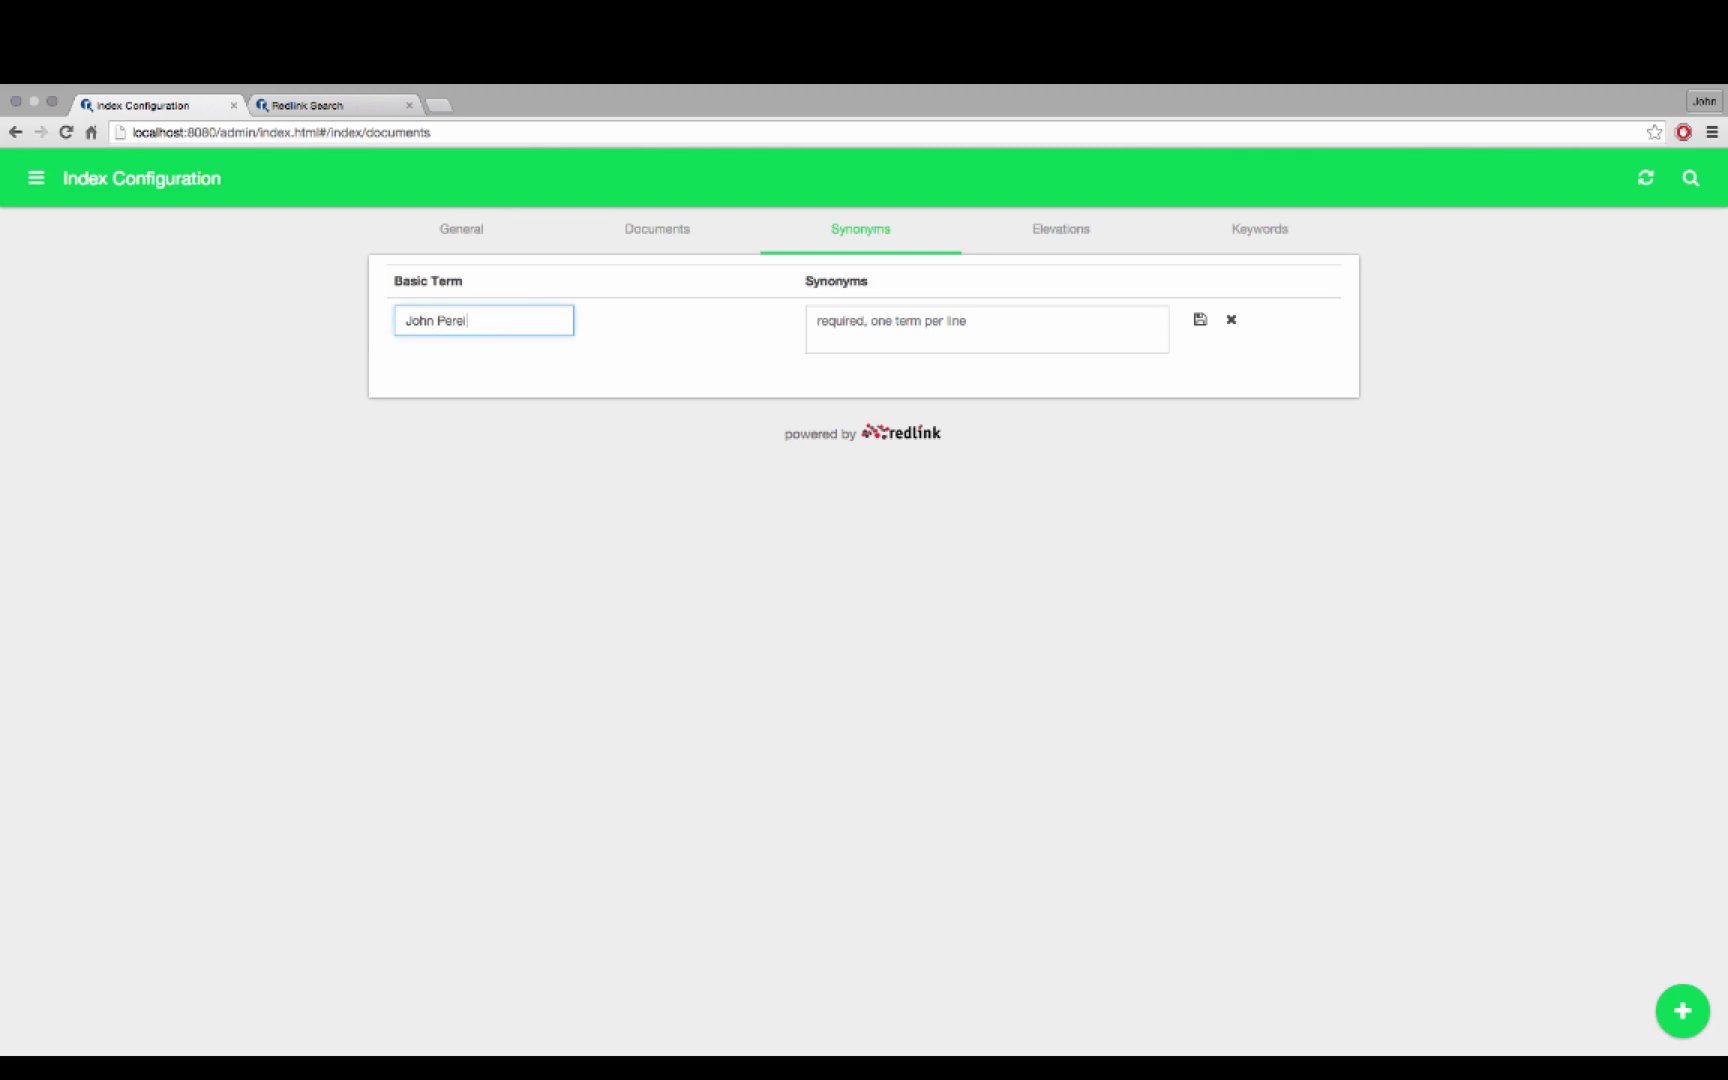
click(1106, 332)
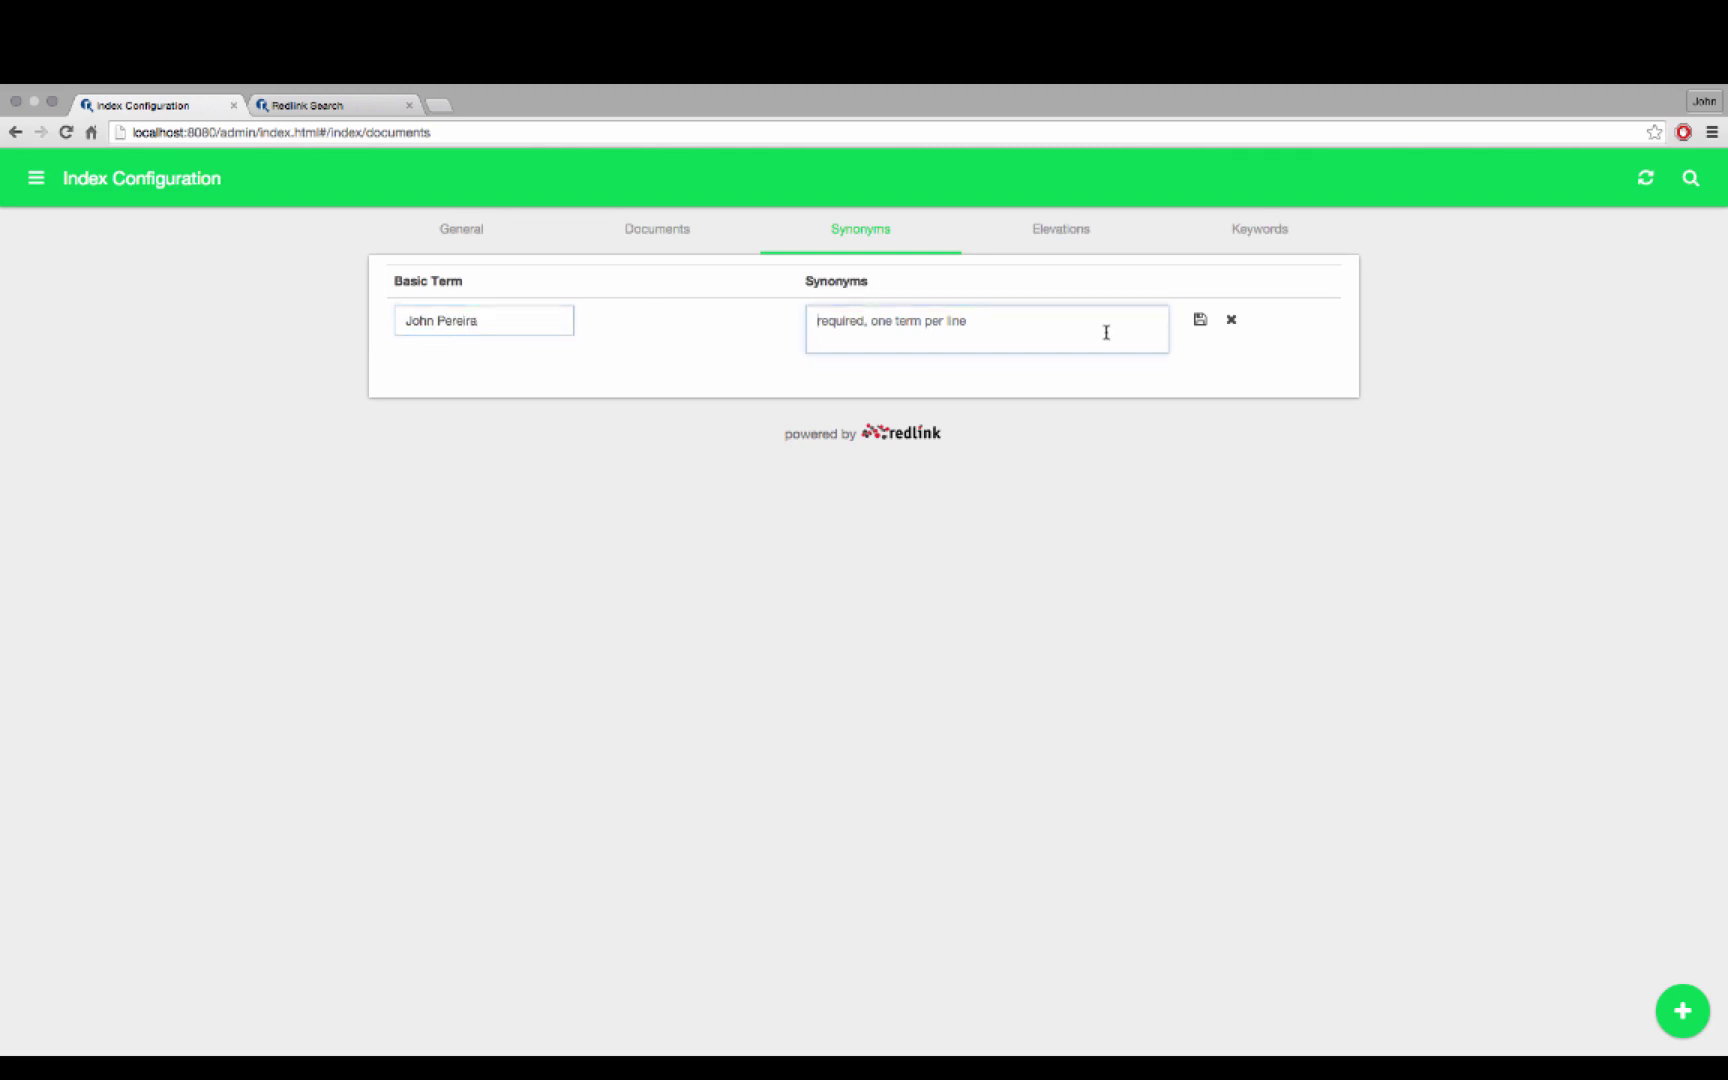
key(super+v)
click(1200, 321)
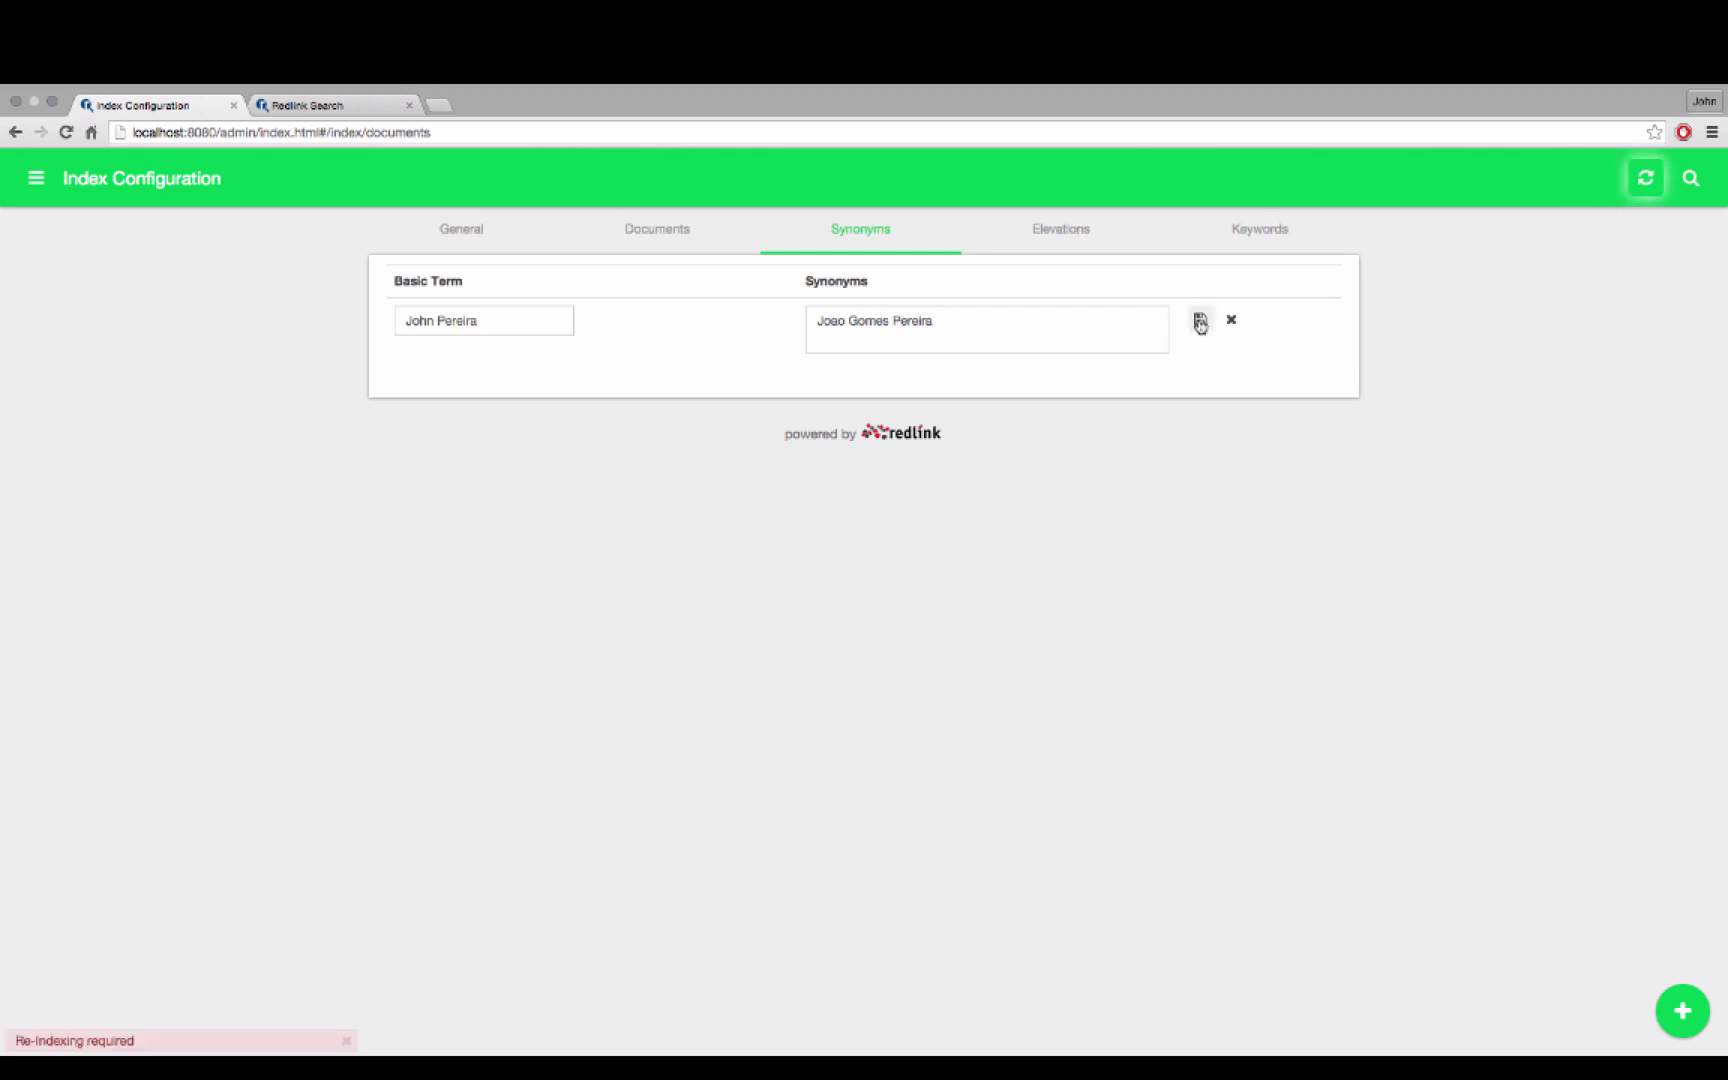
click(1656, 184)
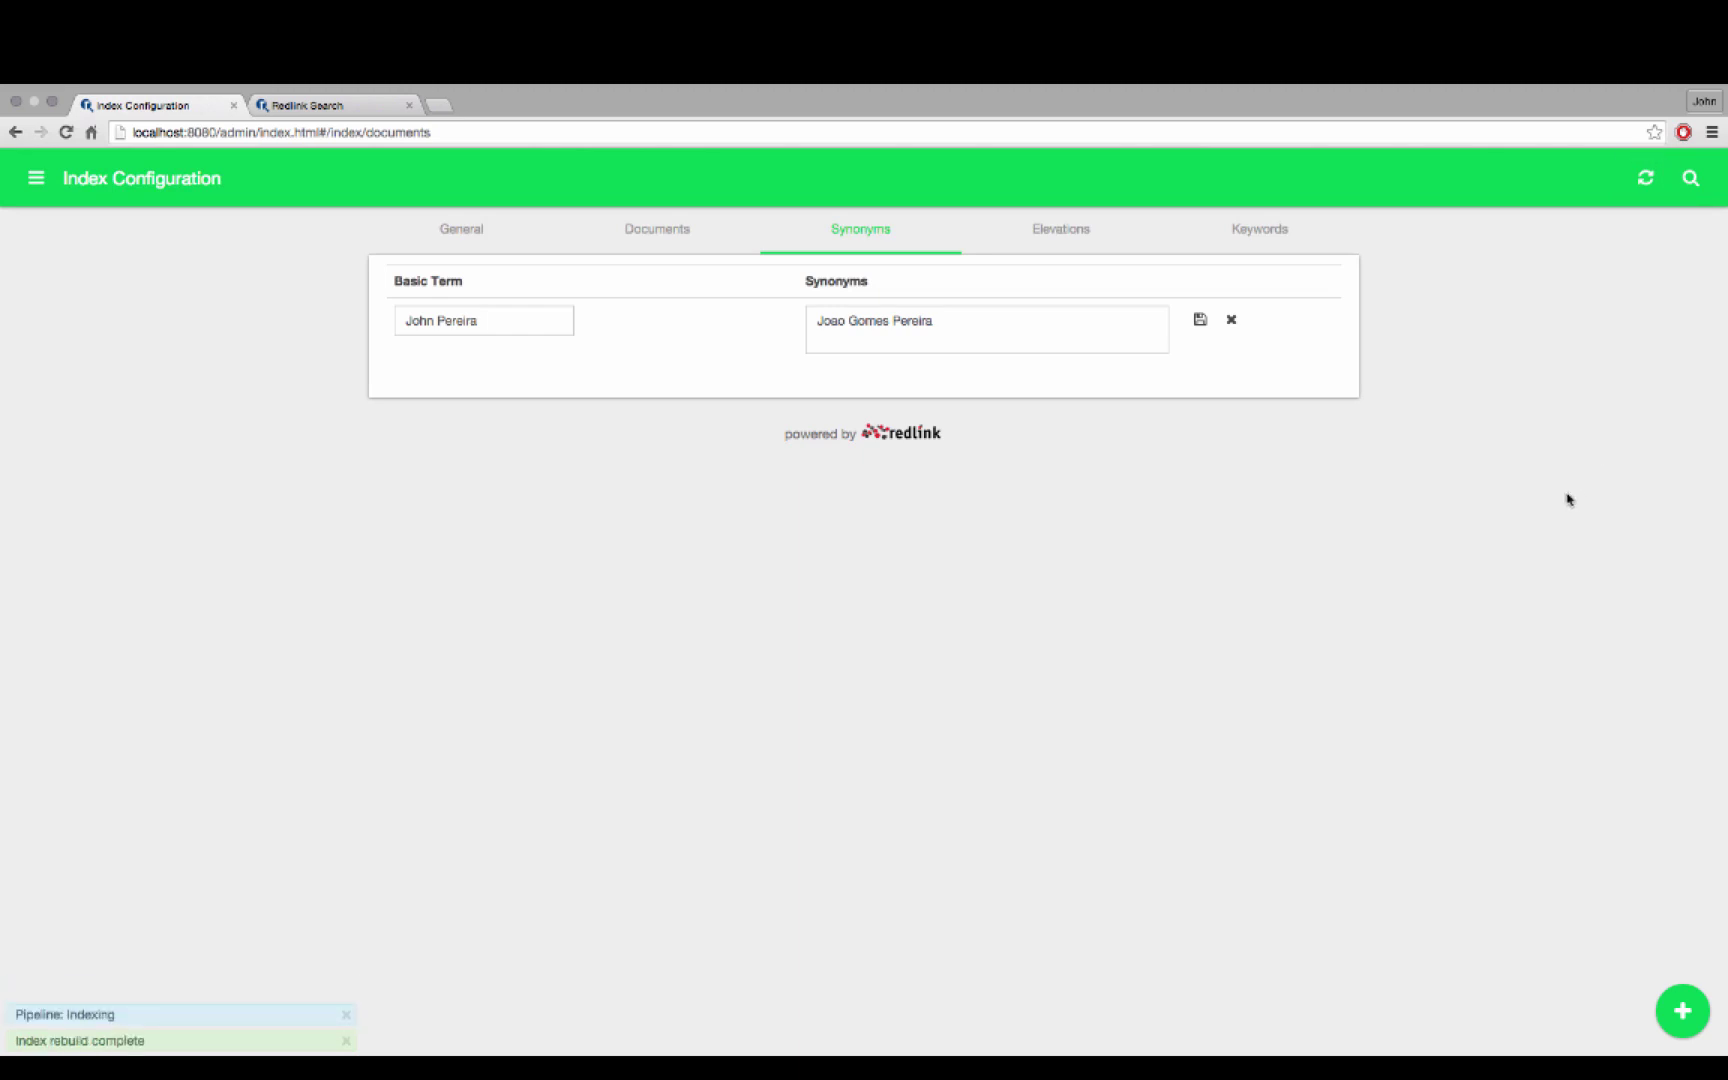
click(309, 104)
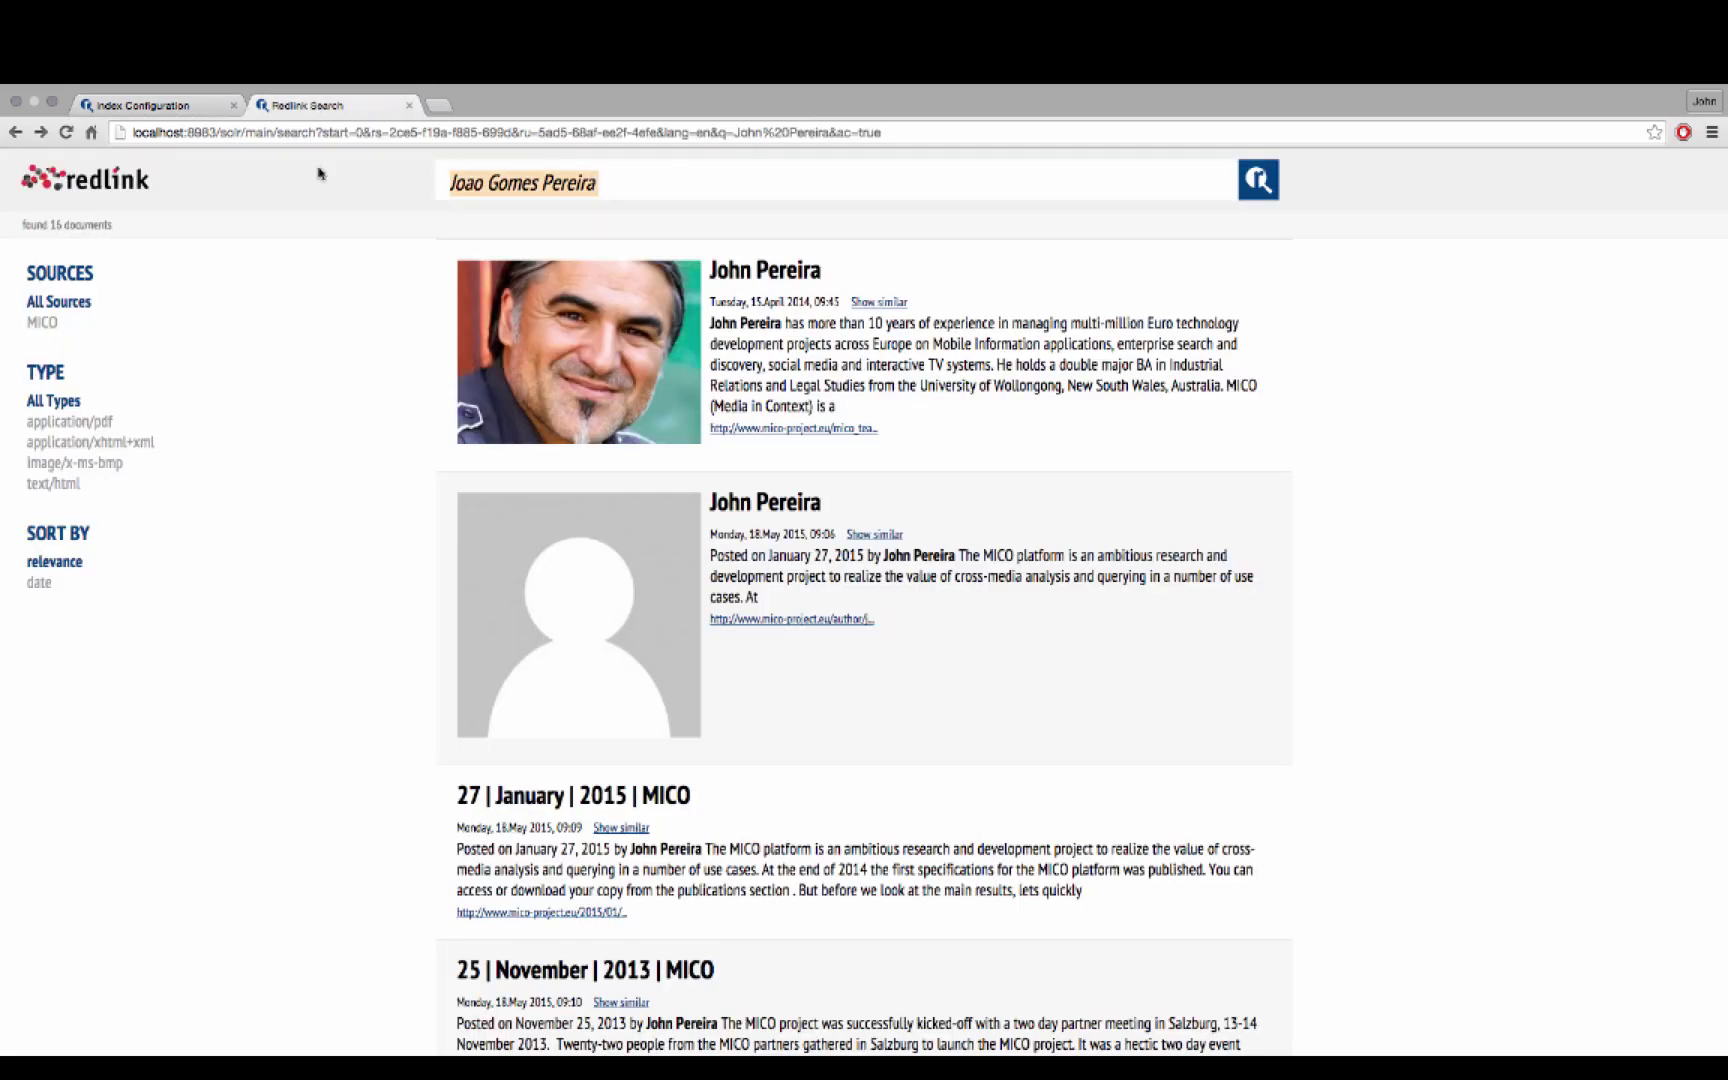
Search using the suggested alternate name, still getting 16 documents, then return to the Synonyms page
key(BackSpace)
text(joao)
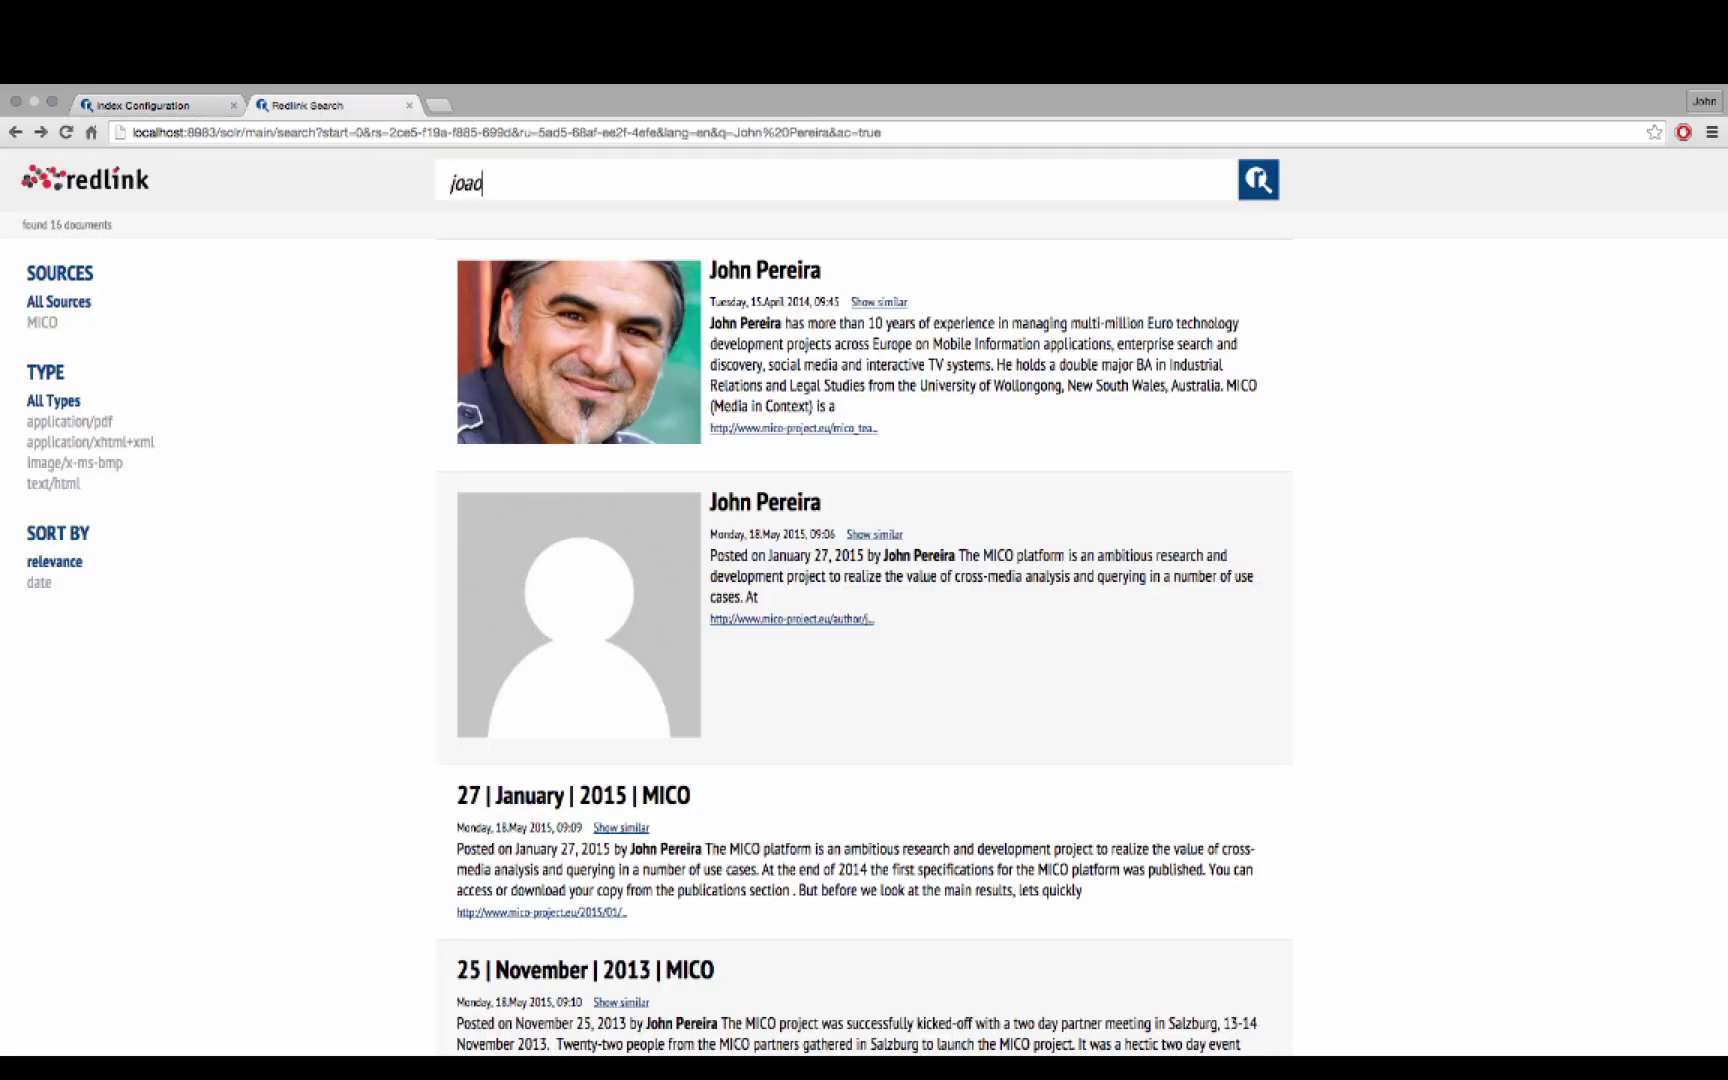
key(Down)
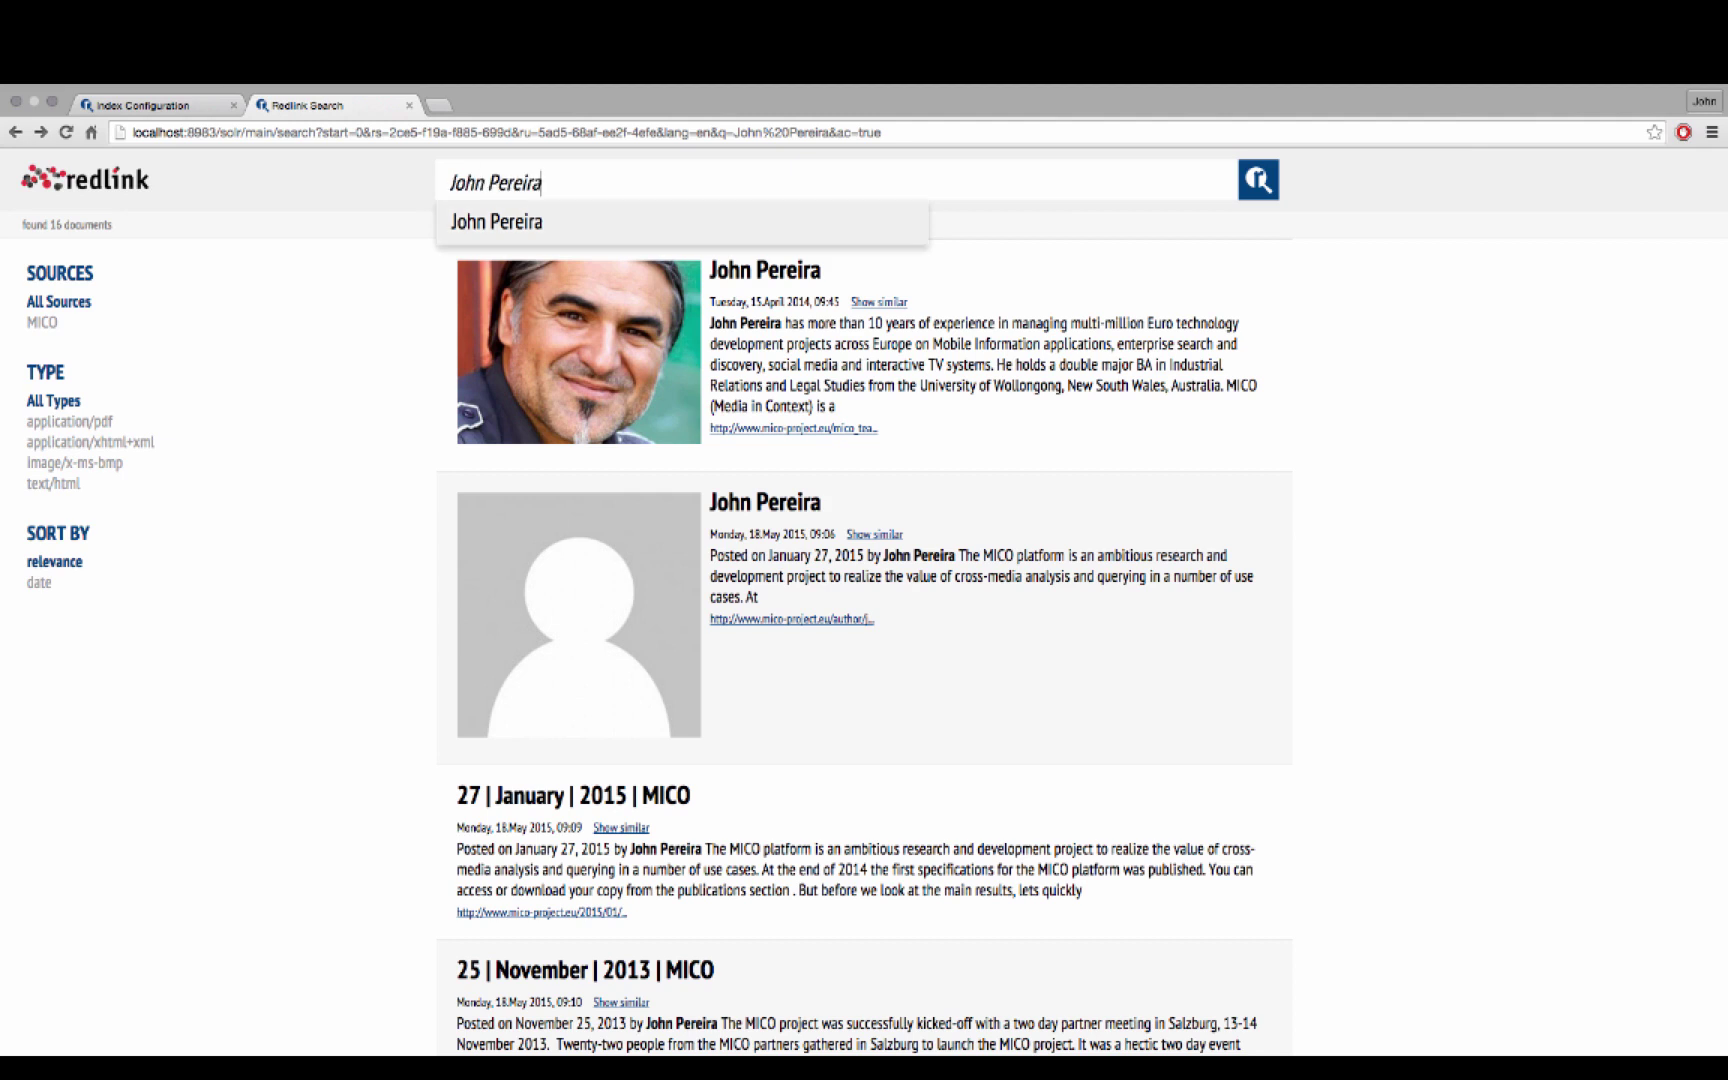
key(Return)
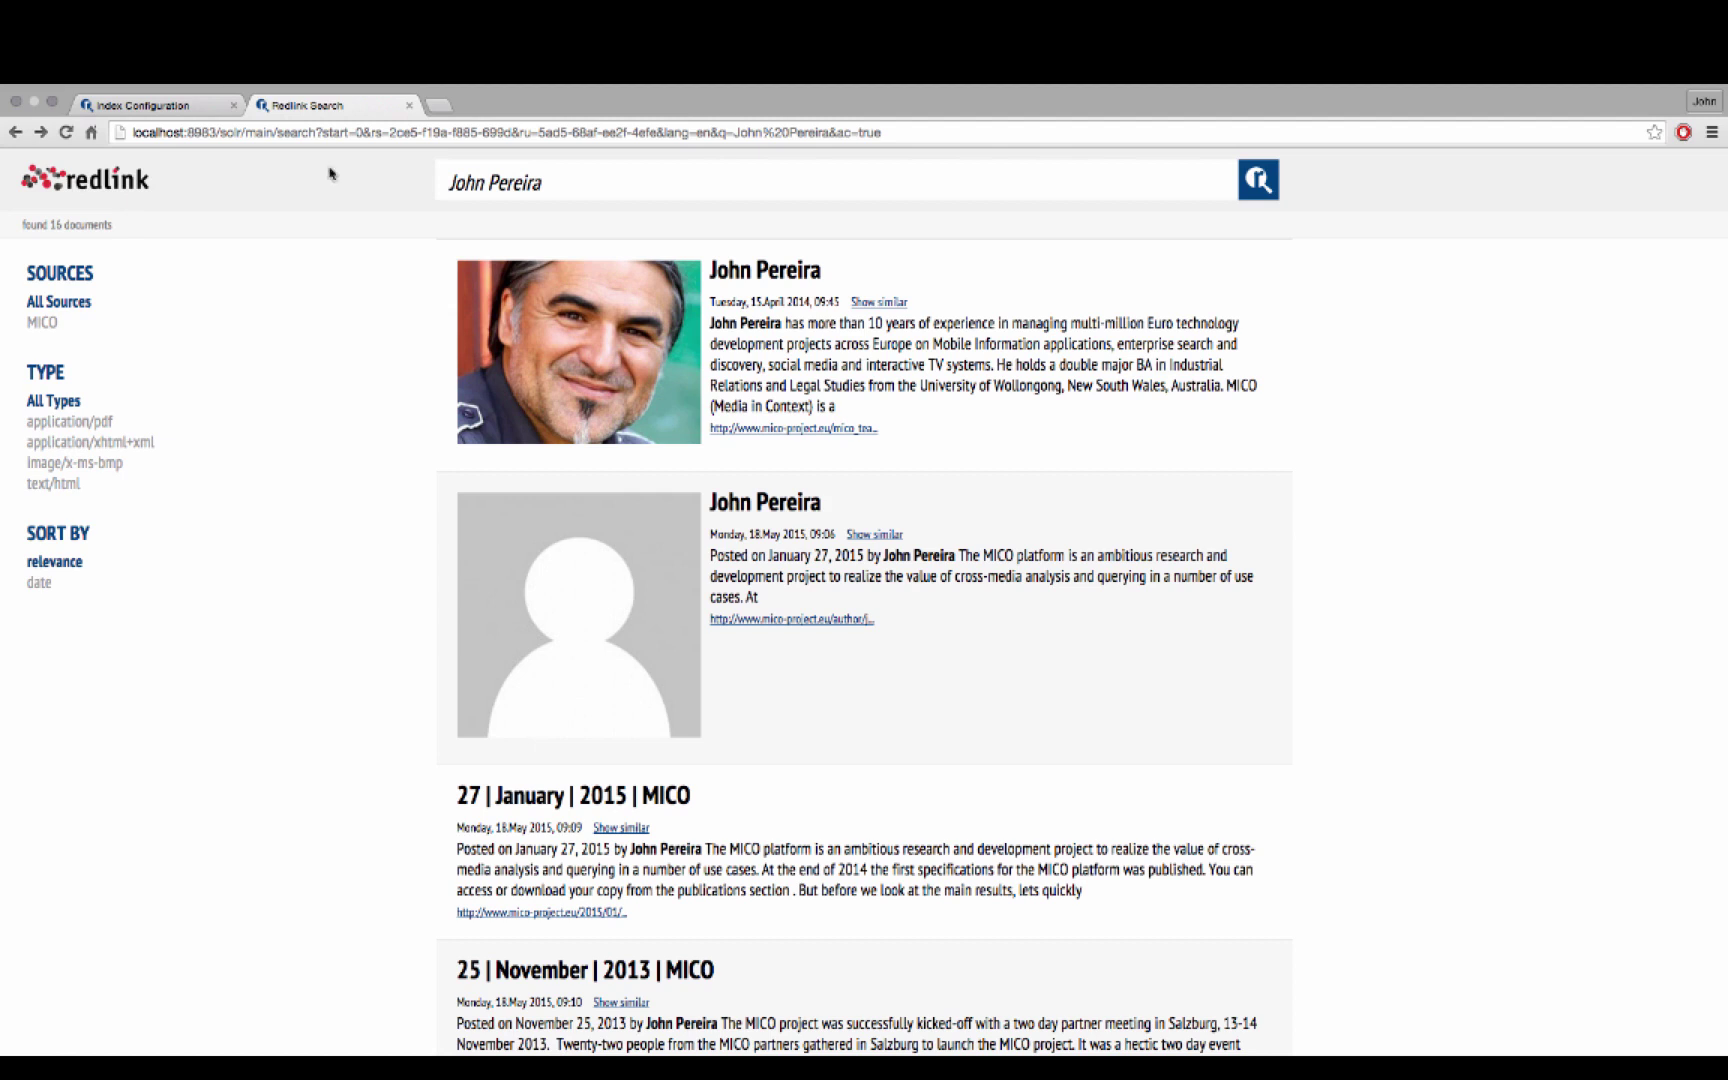
click(150, 106)
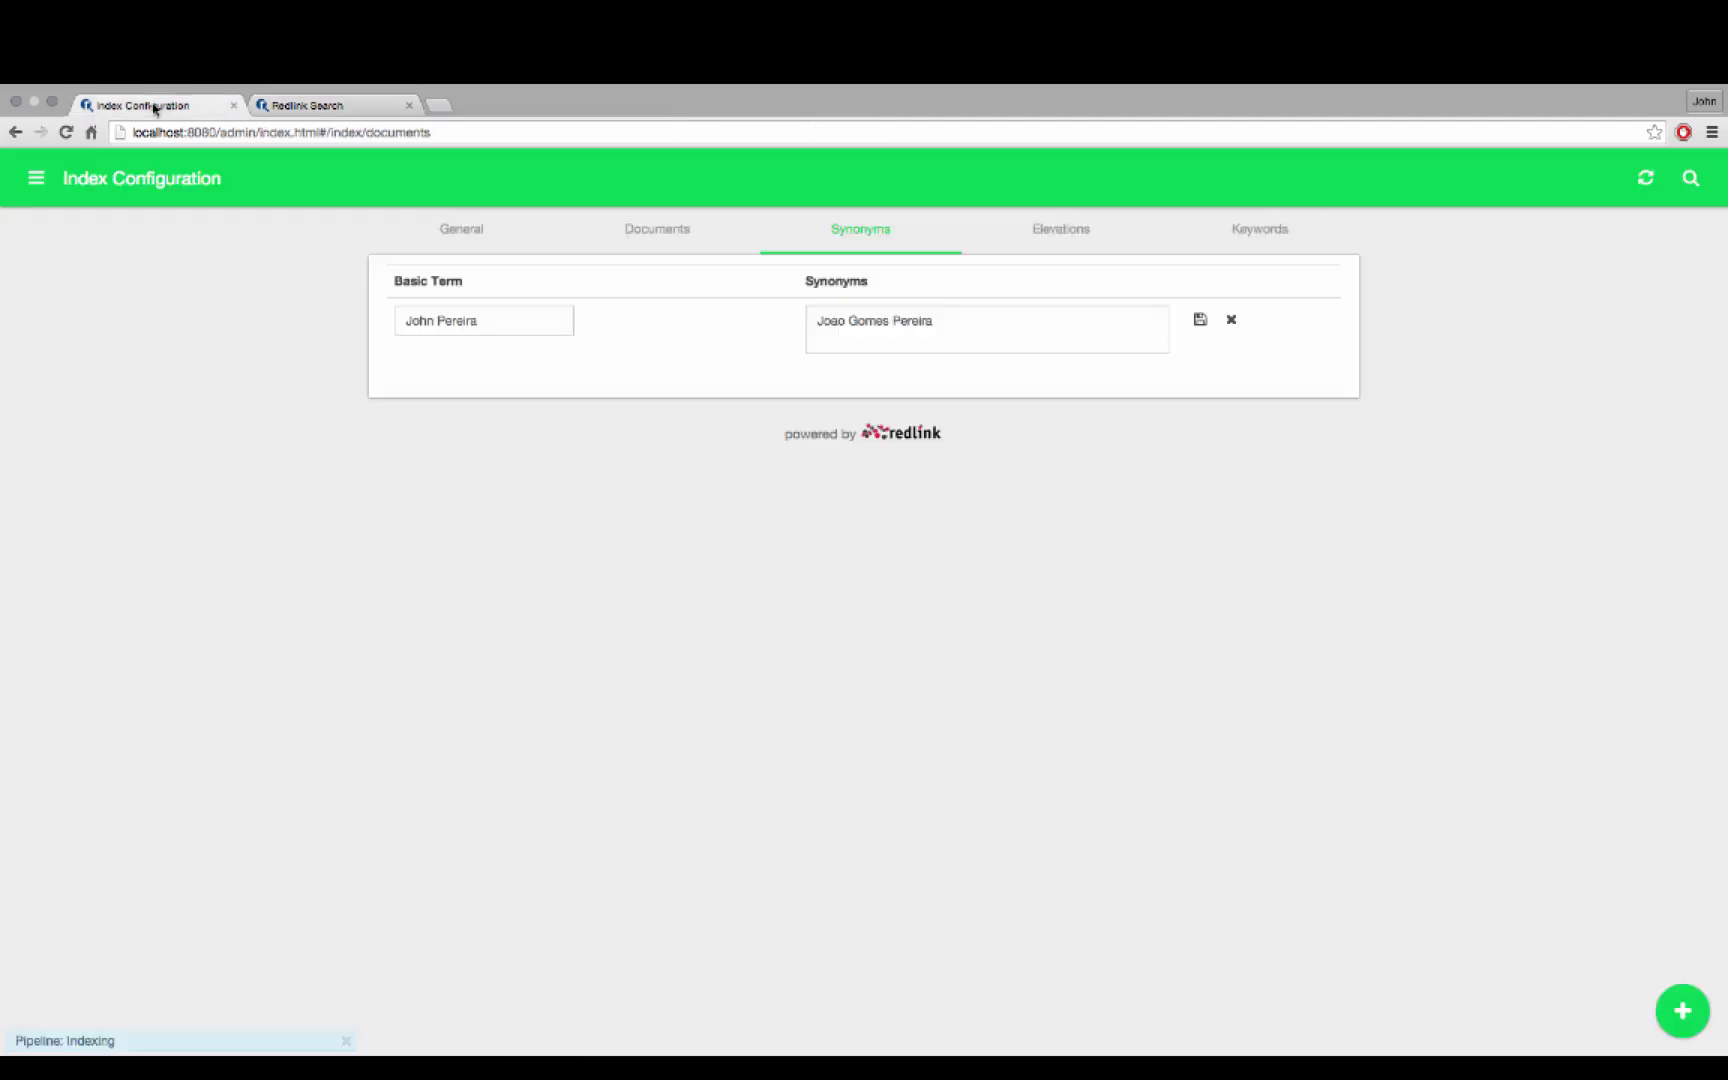
In the Search settings, disable the Sort, Type and Sources facets and save
click(36, 178)
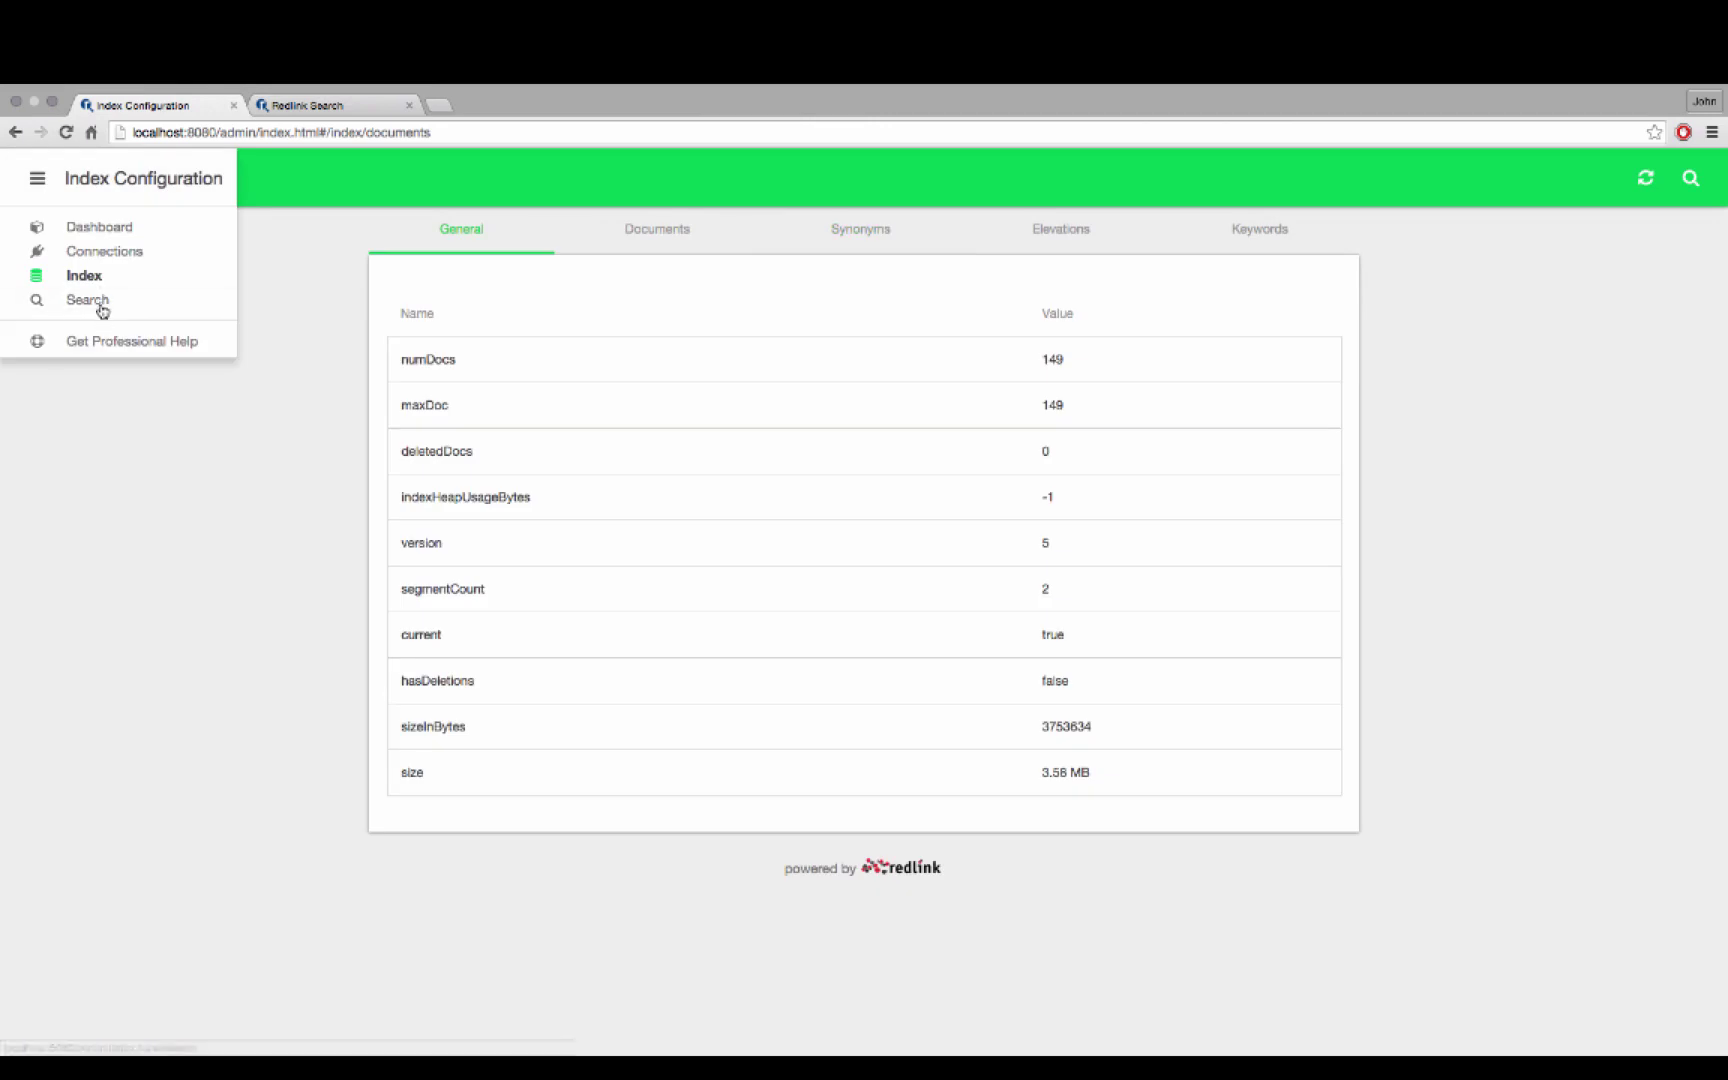
click(100, 305)
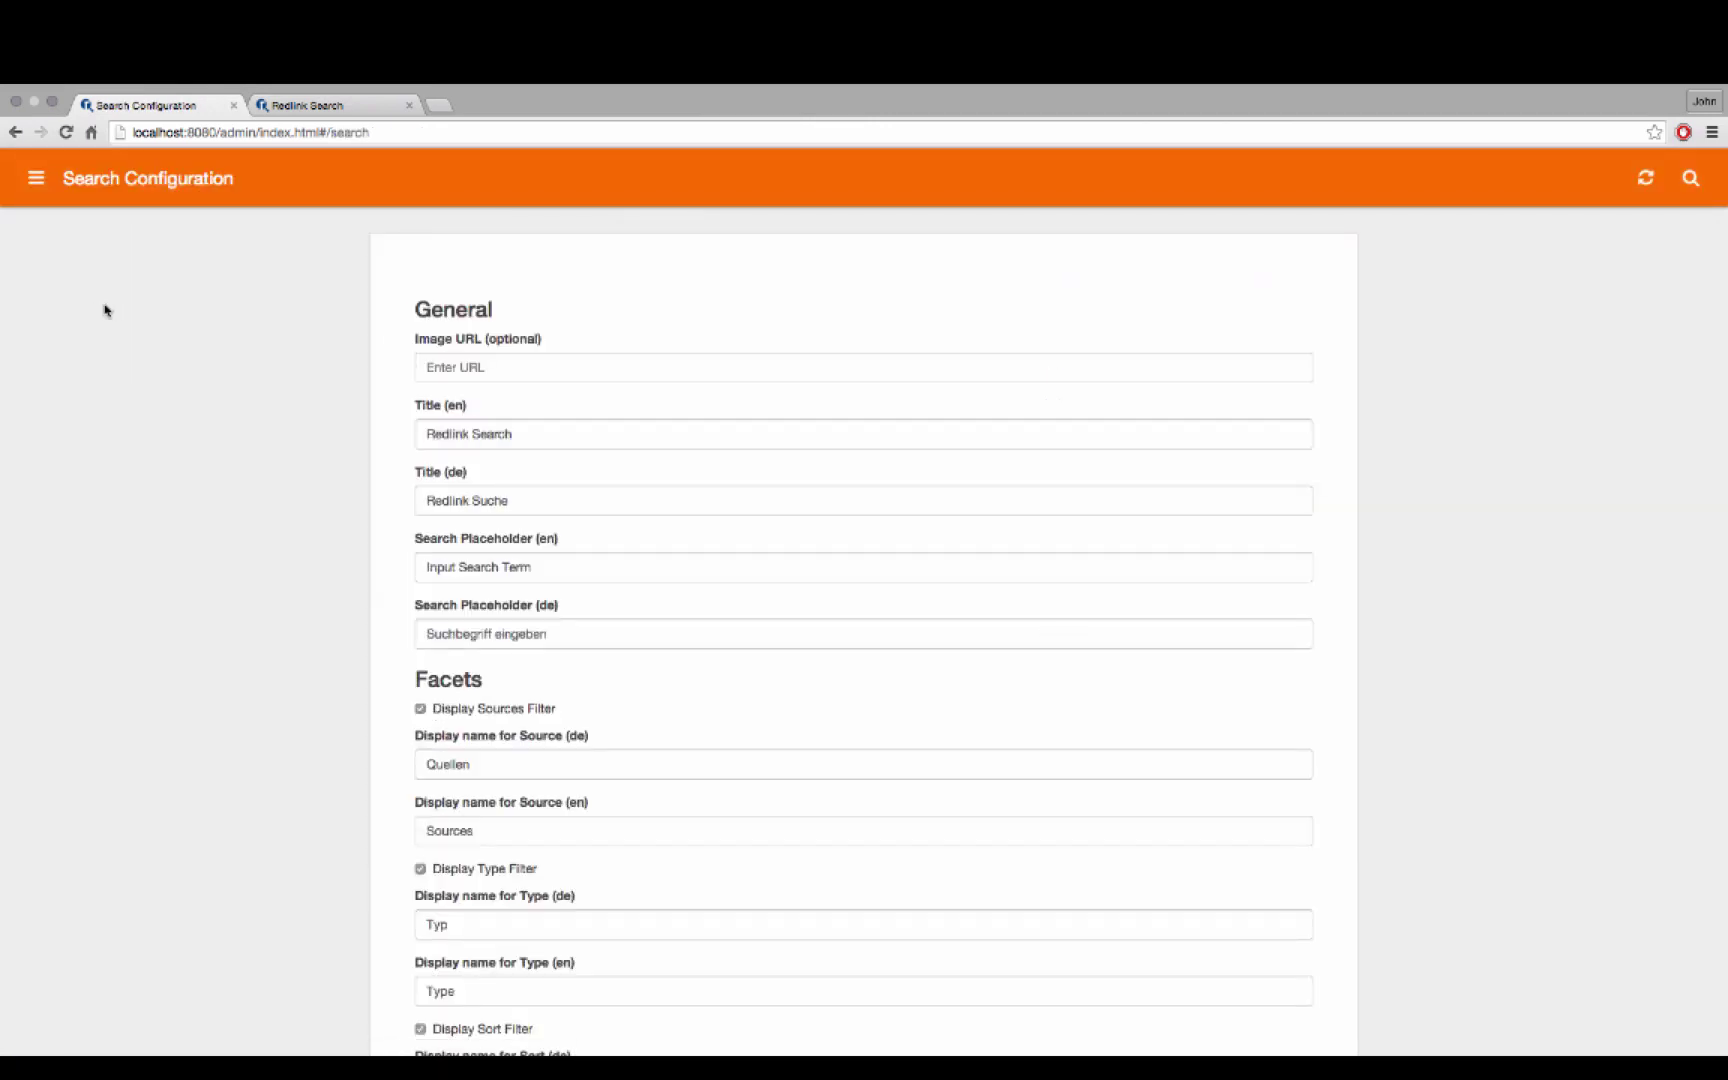
scroll(127, 308, down, 5)
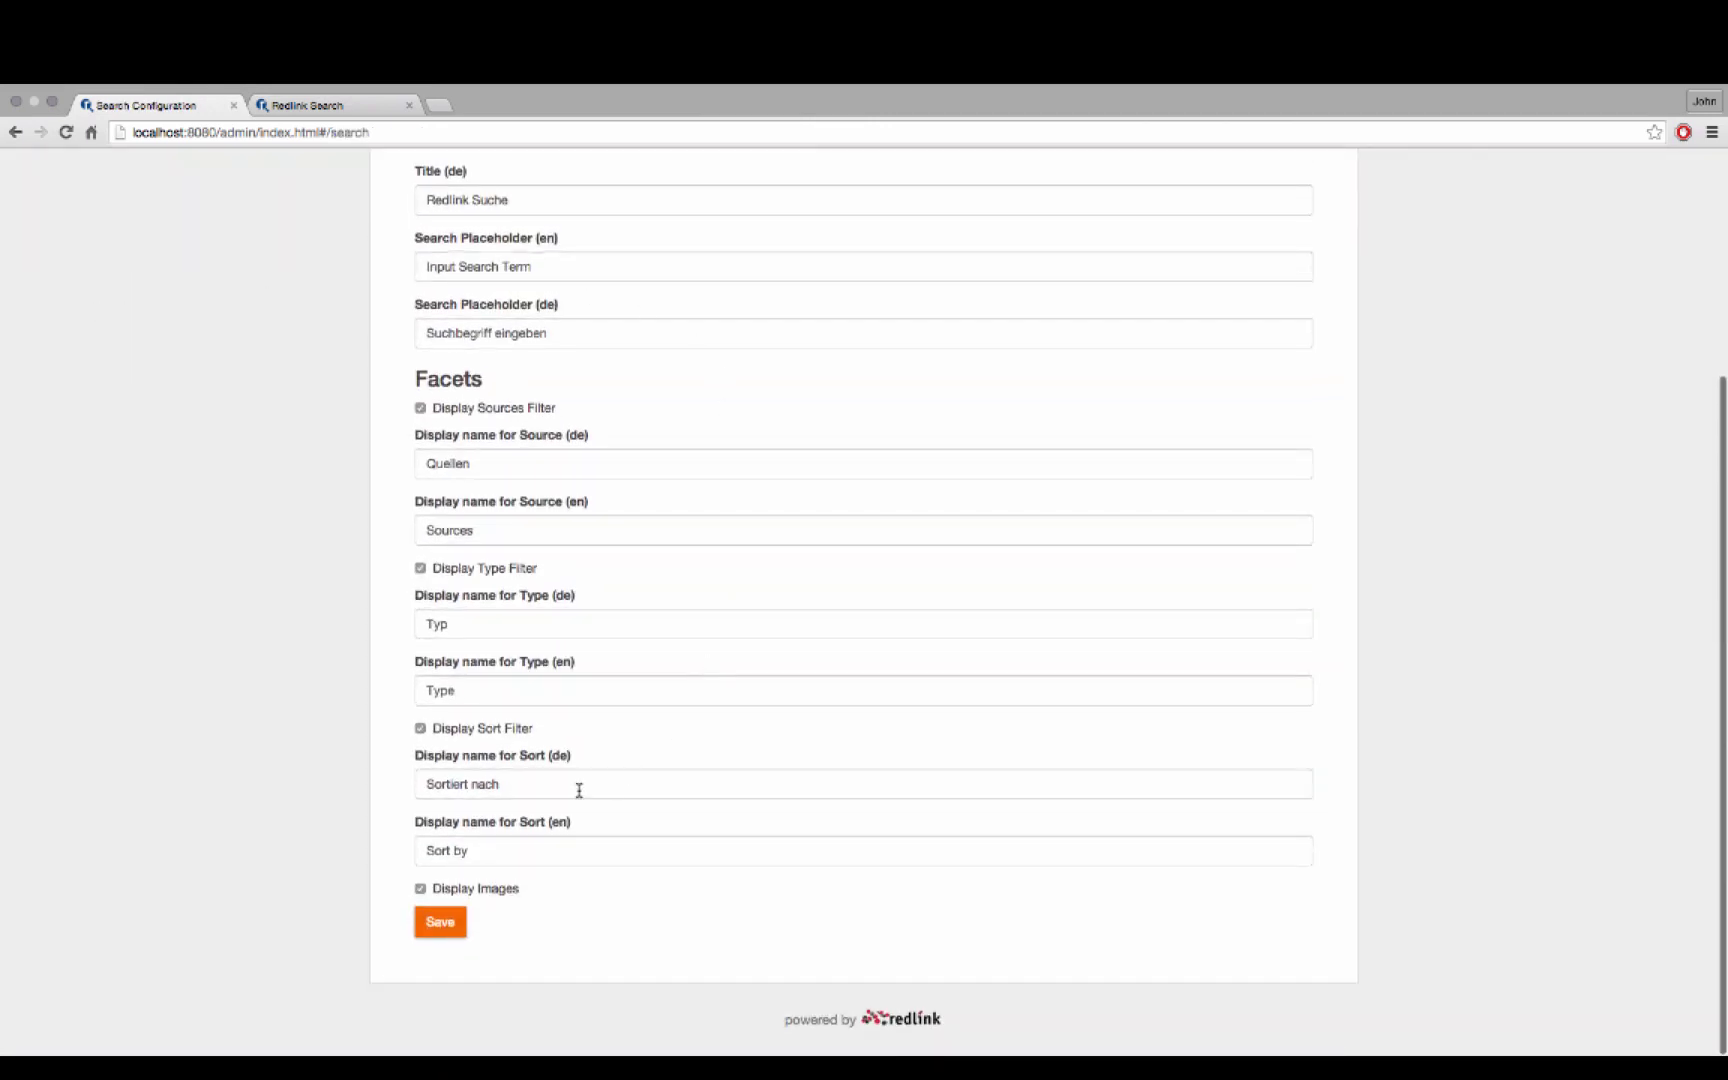
click(420, 889)
click(420, 889)
click(420, 729)
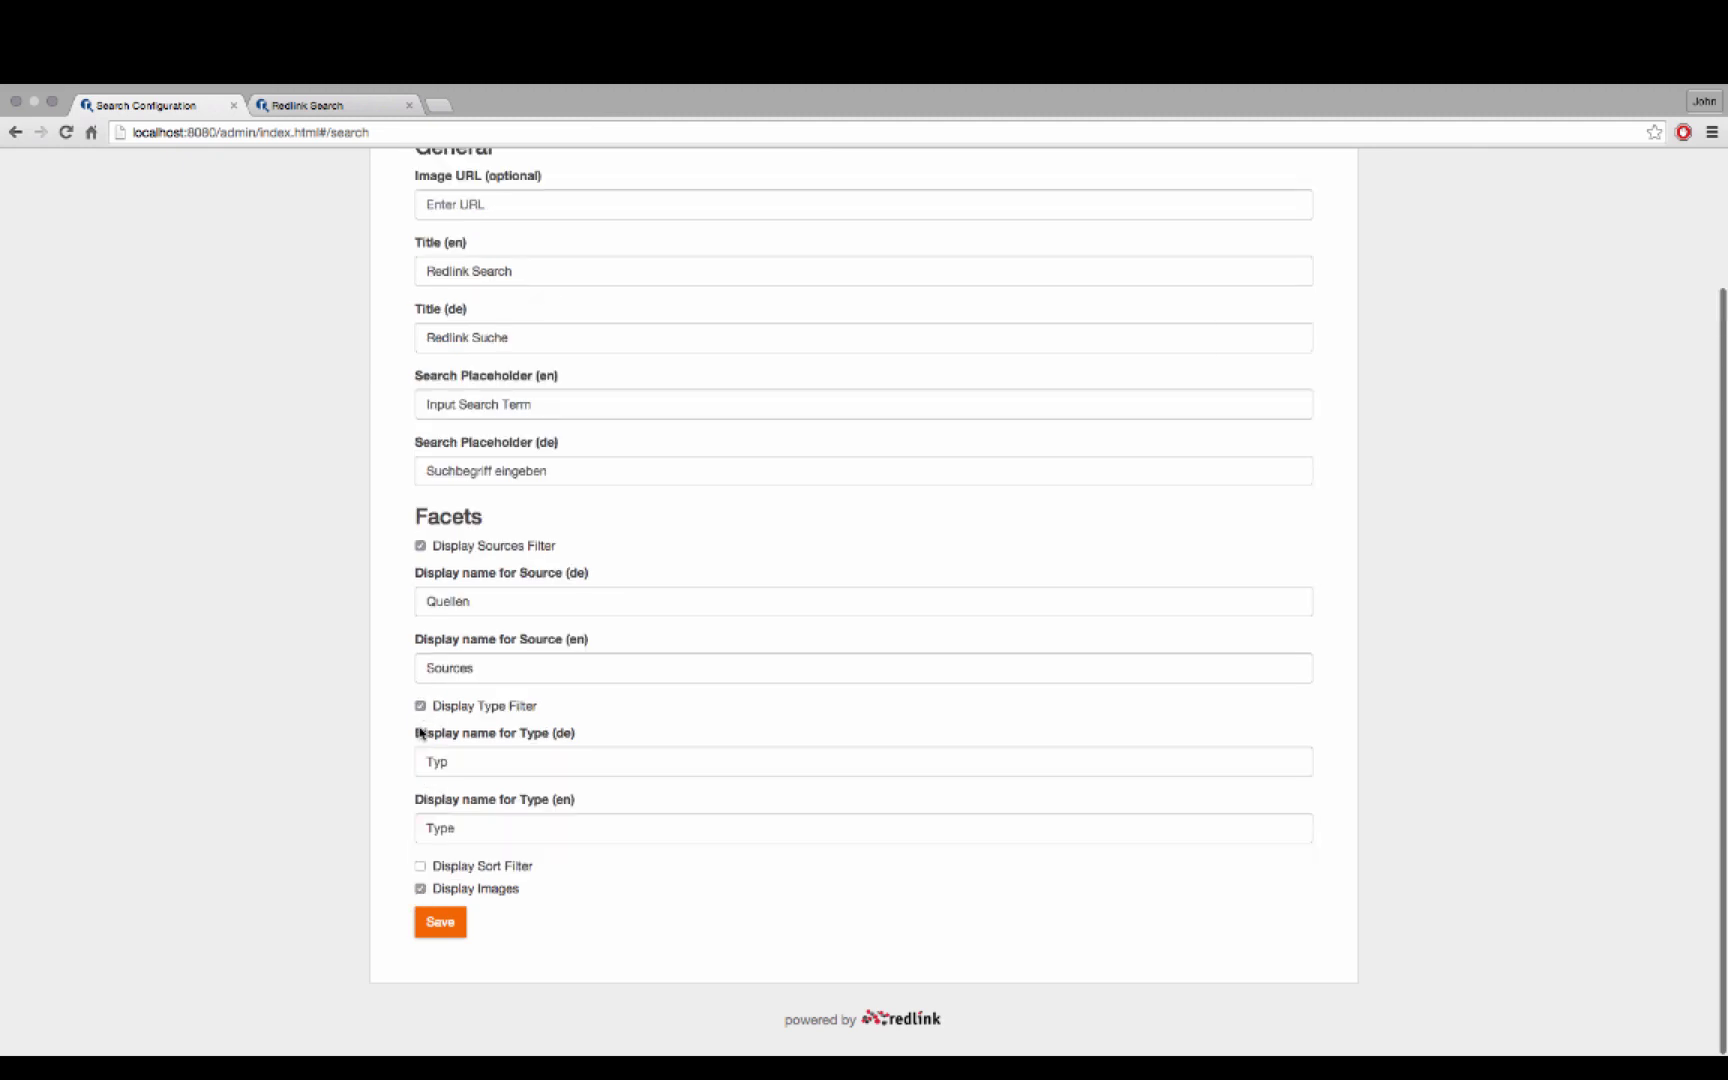
click(420, 708)
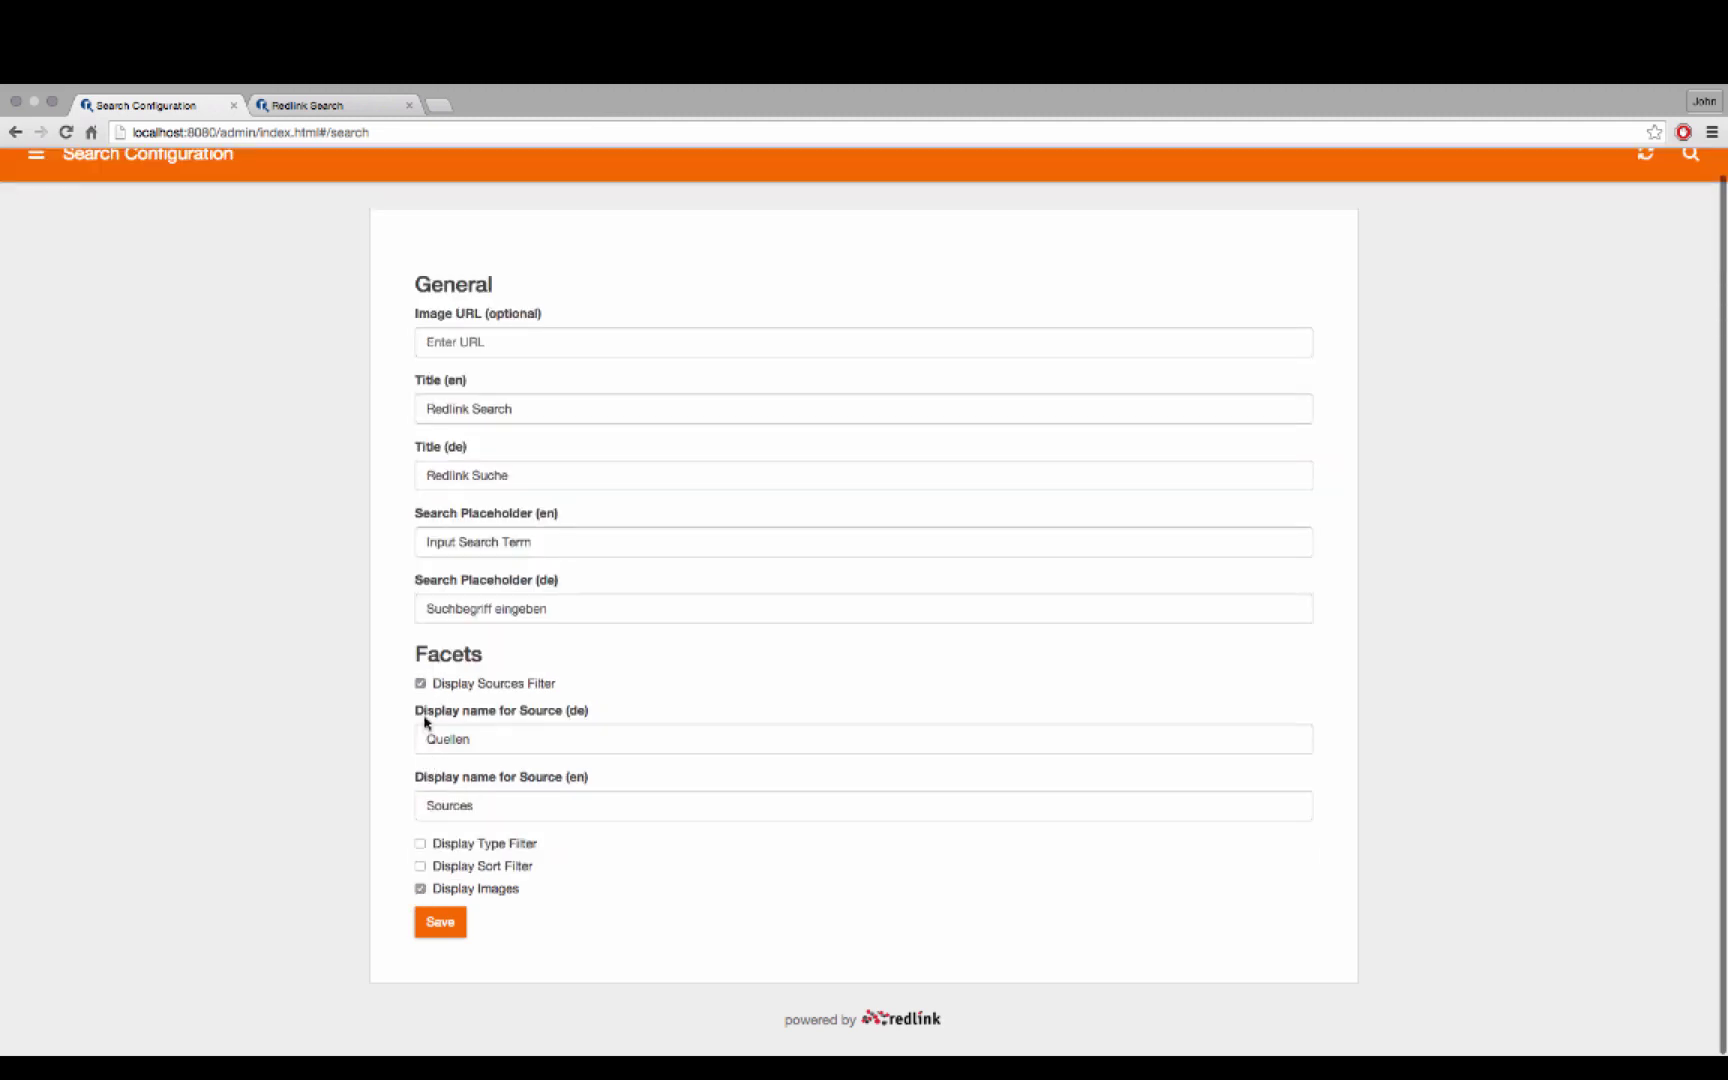
click(420, 684)
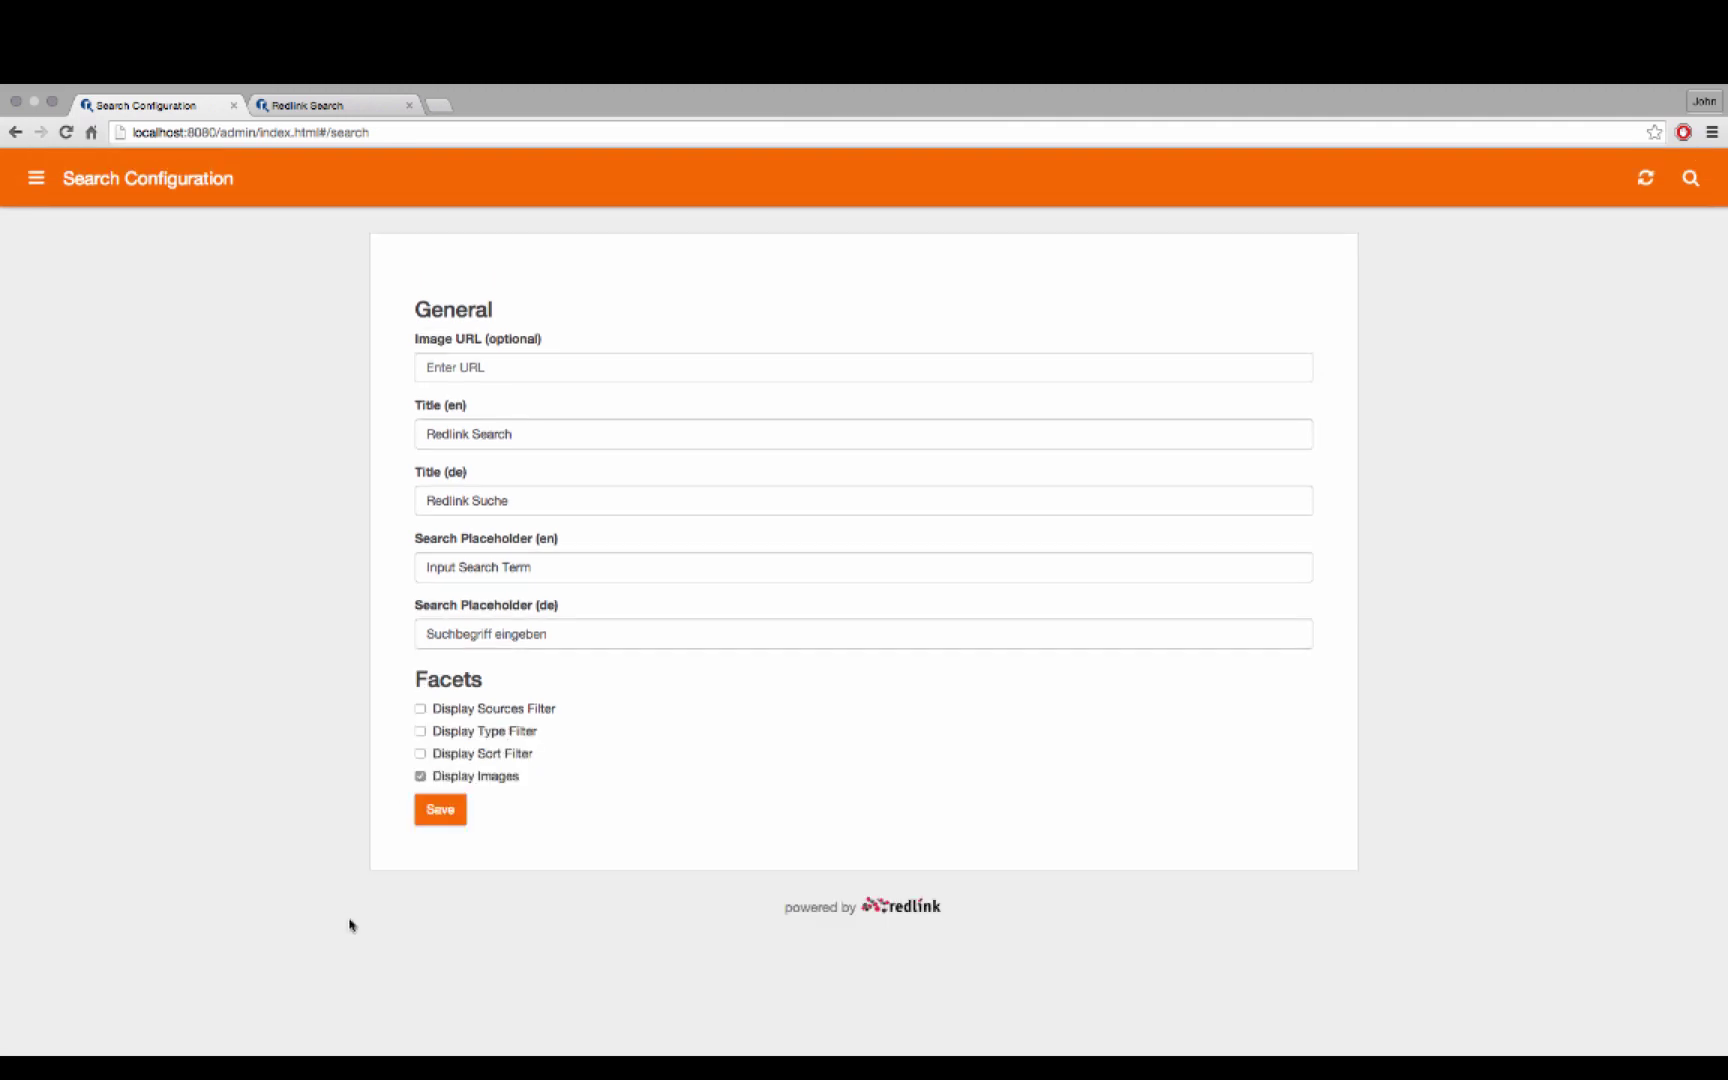
click(441, 810)
Check the facet-less results, then restore the facets and reload to show all 149 documents
click(352, 112)
click(66, 132)
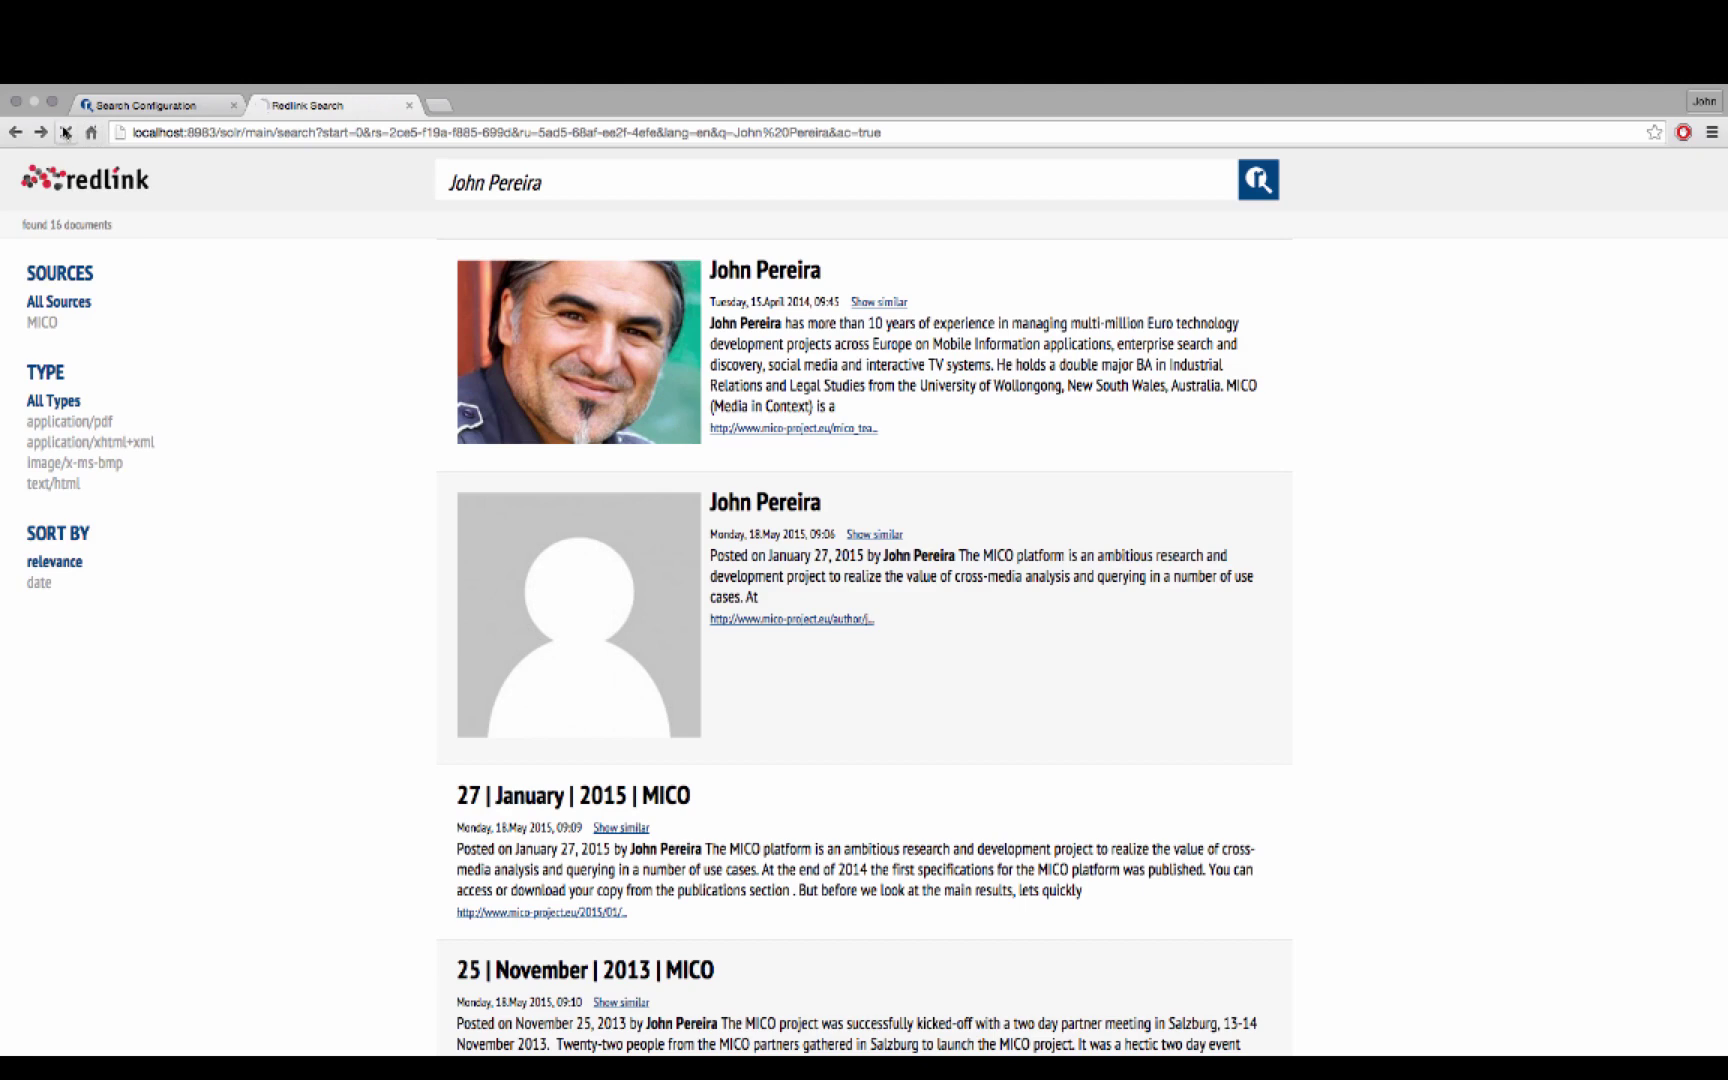
click(152, 106)
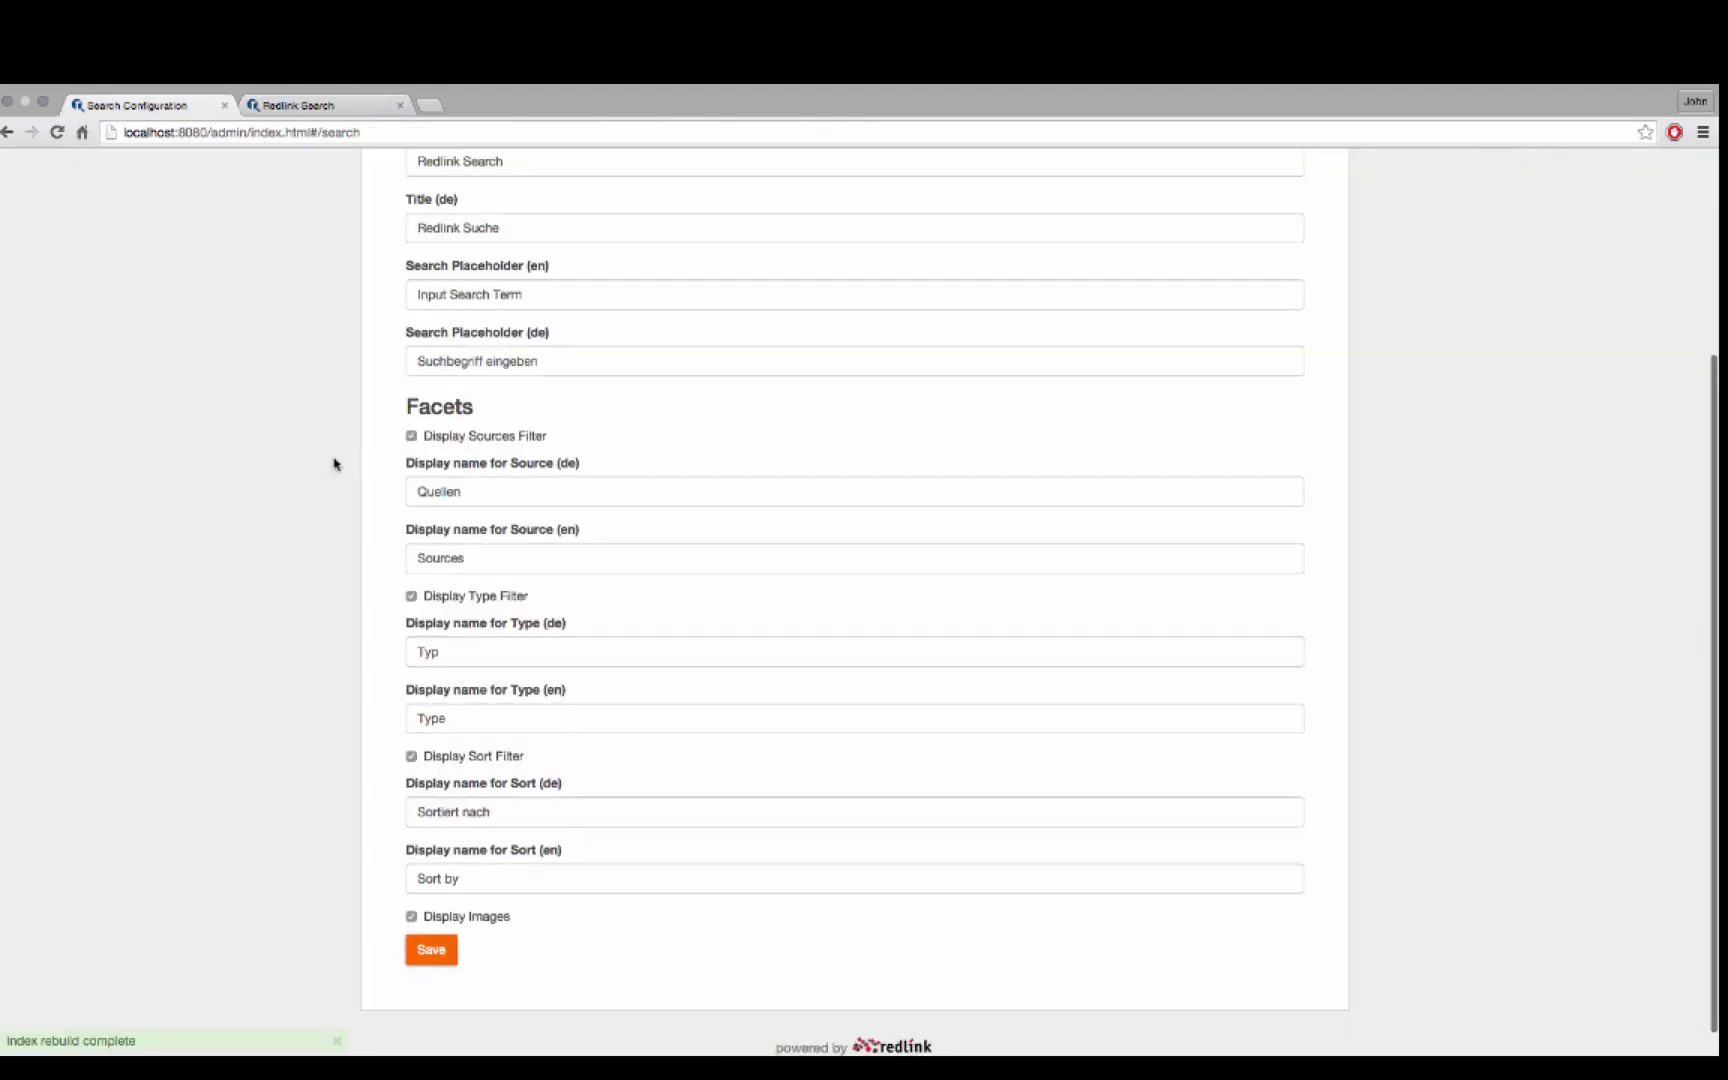
scroll(335, 463, up, 5)
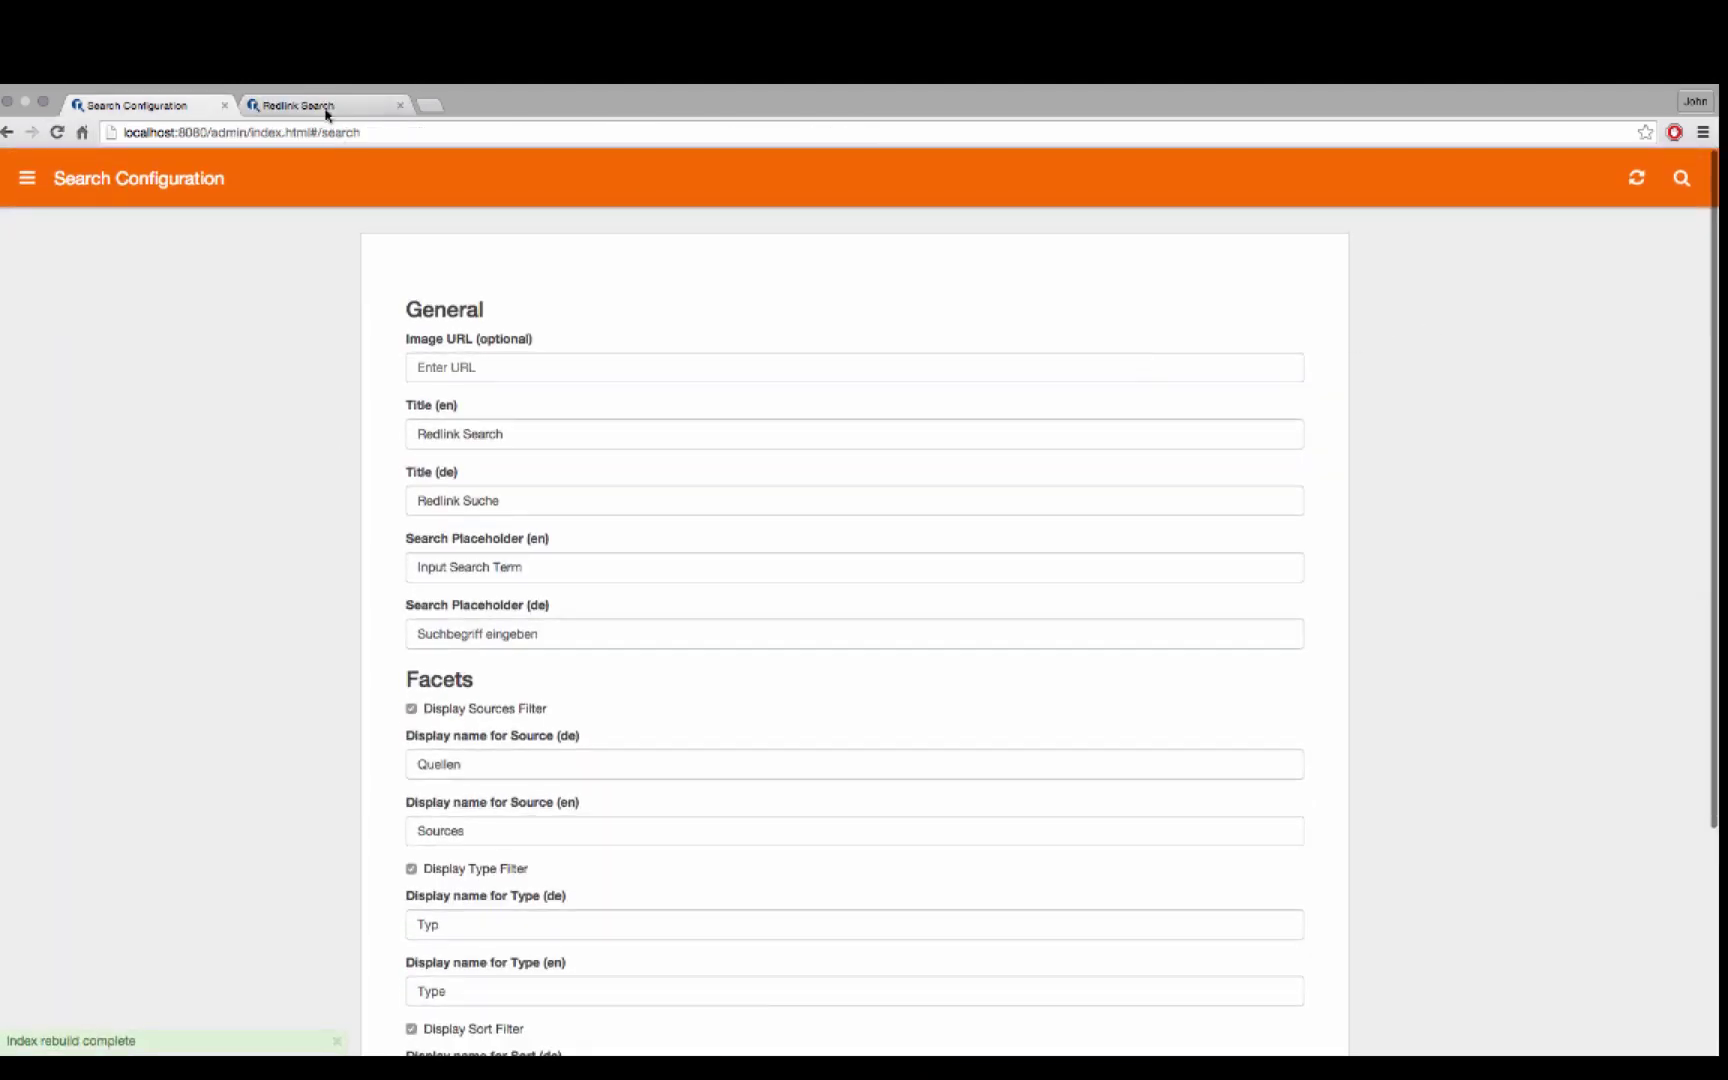
click(326, 107)
click(57, 133)
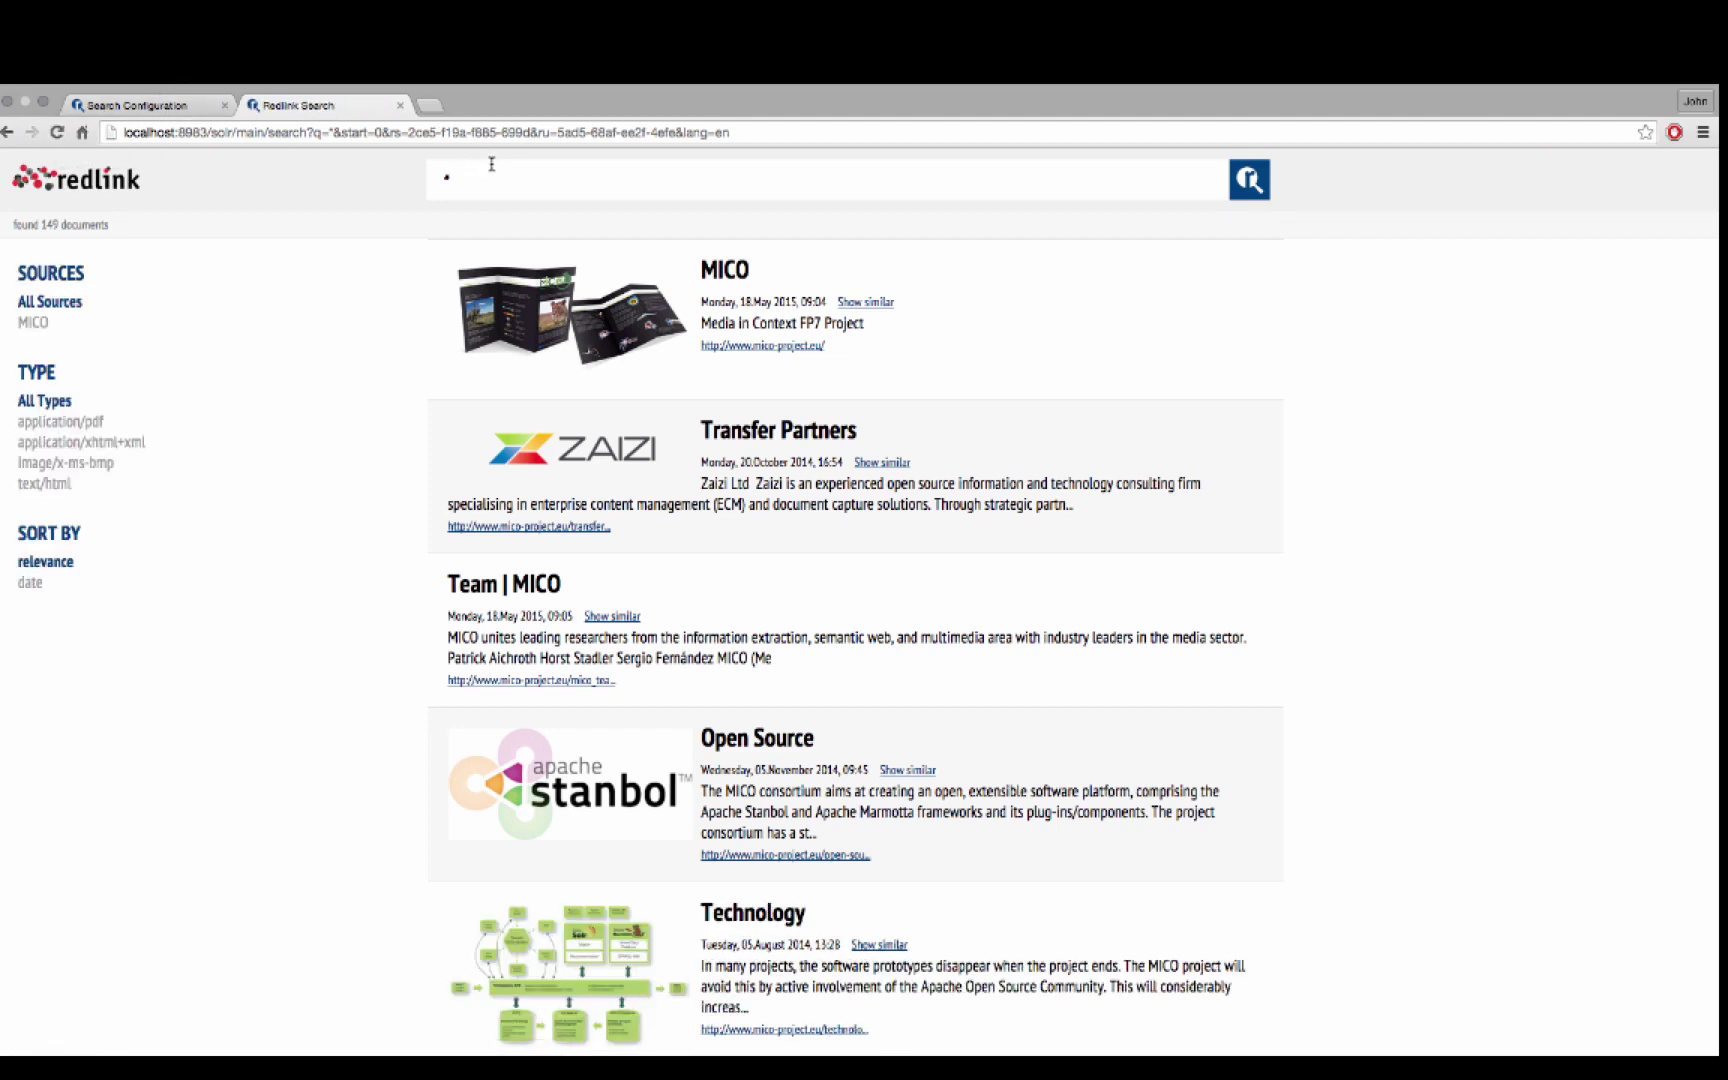
Replace the * query with the suggested member name, returning 16 documents, then reopen the admin menu
key(BackSpace)
text(j)
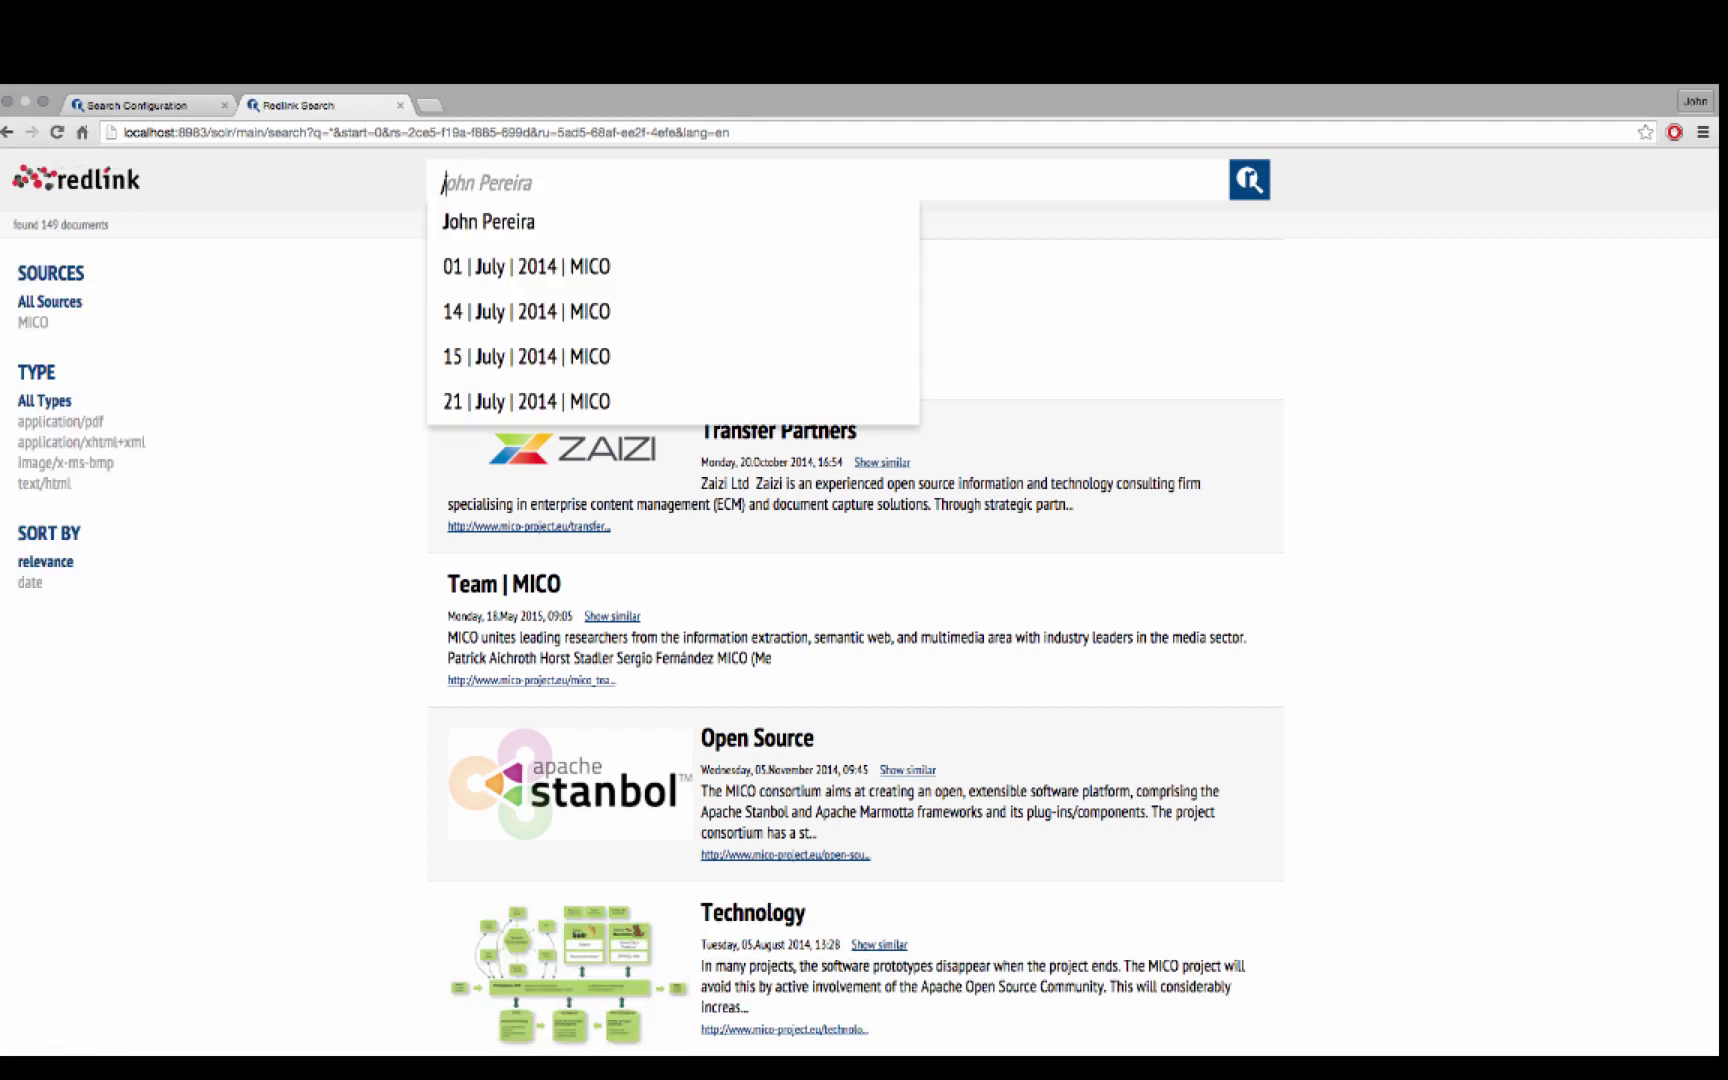
key(Return)
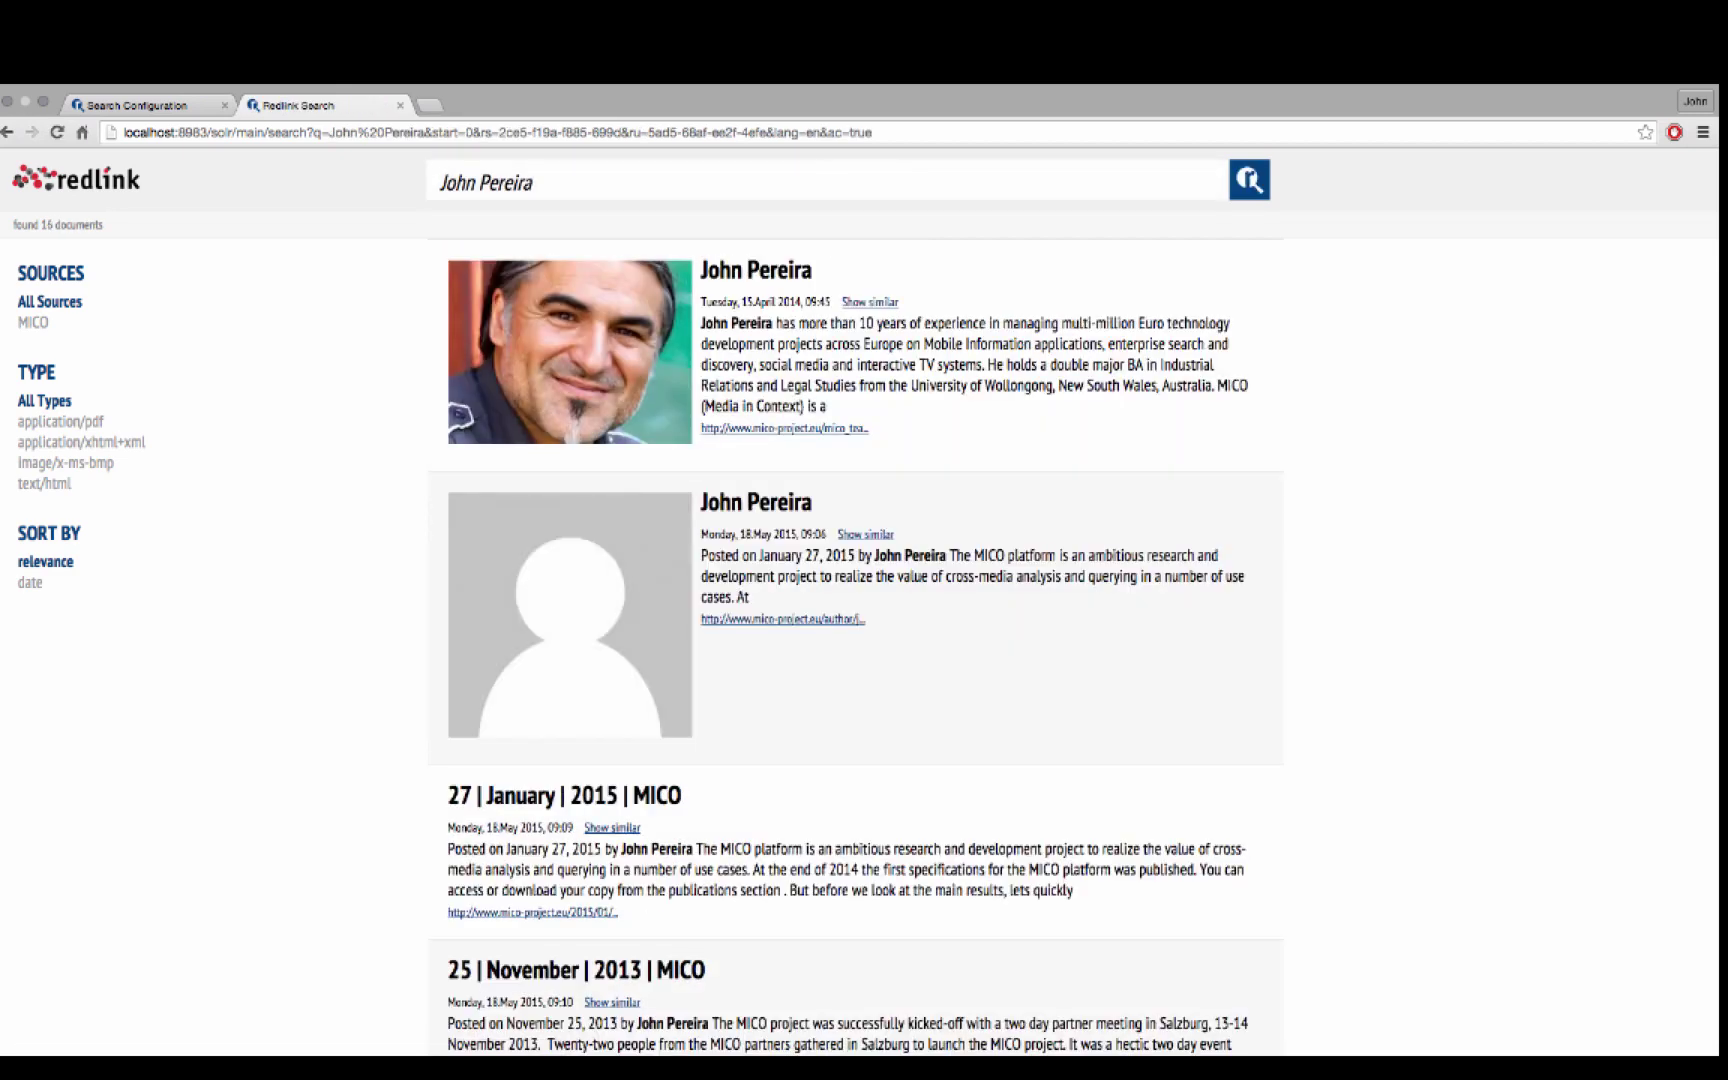
key(ctrl+shift+Tab)
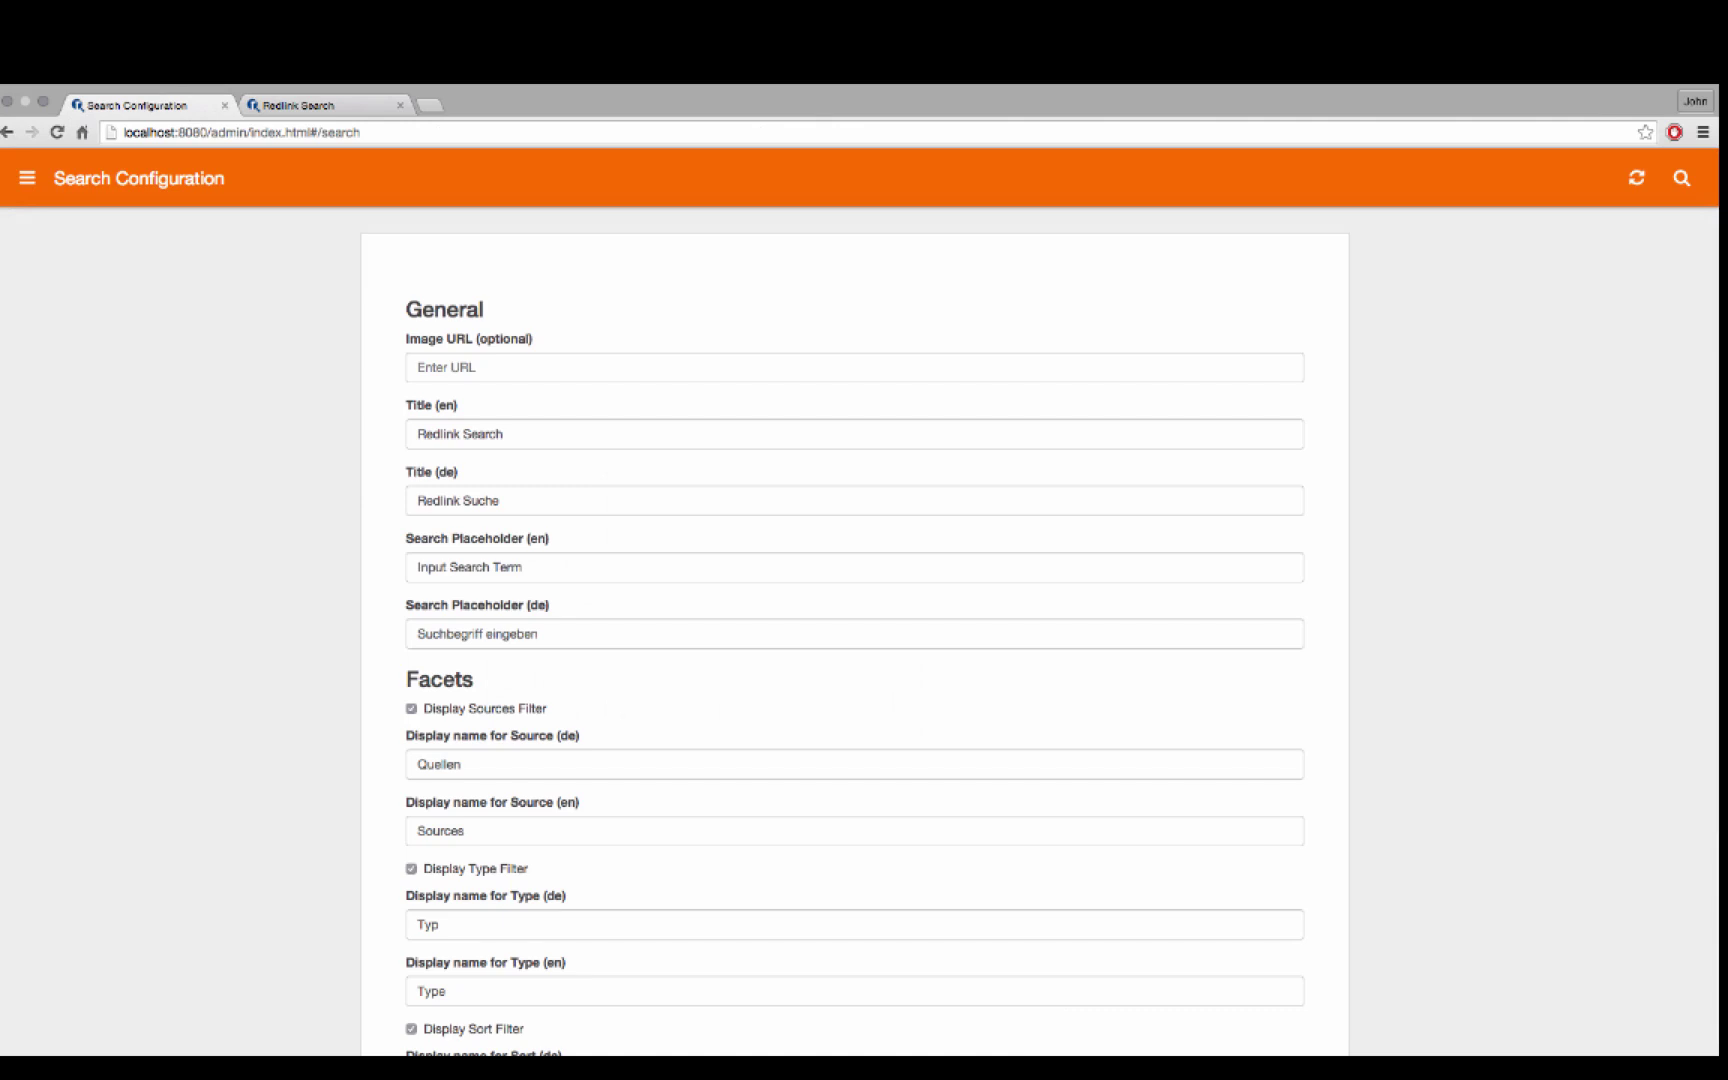
click(27, 178)
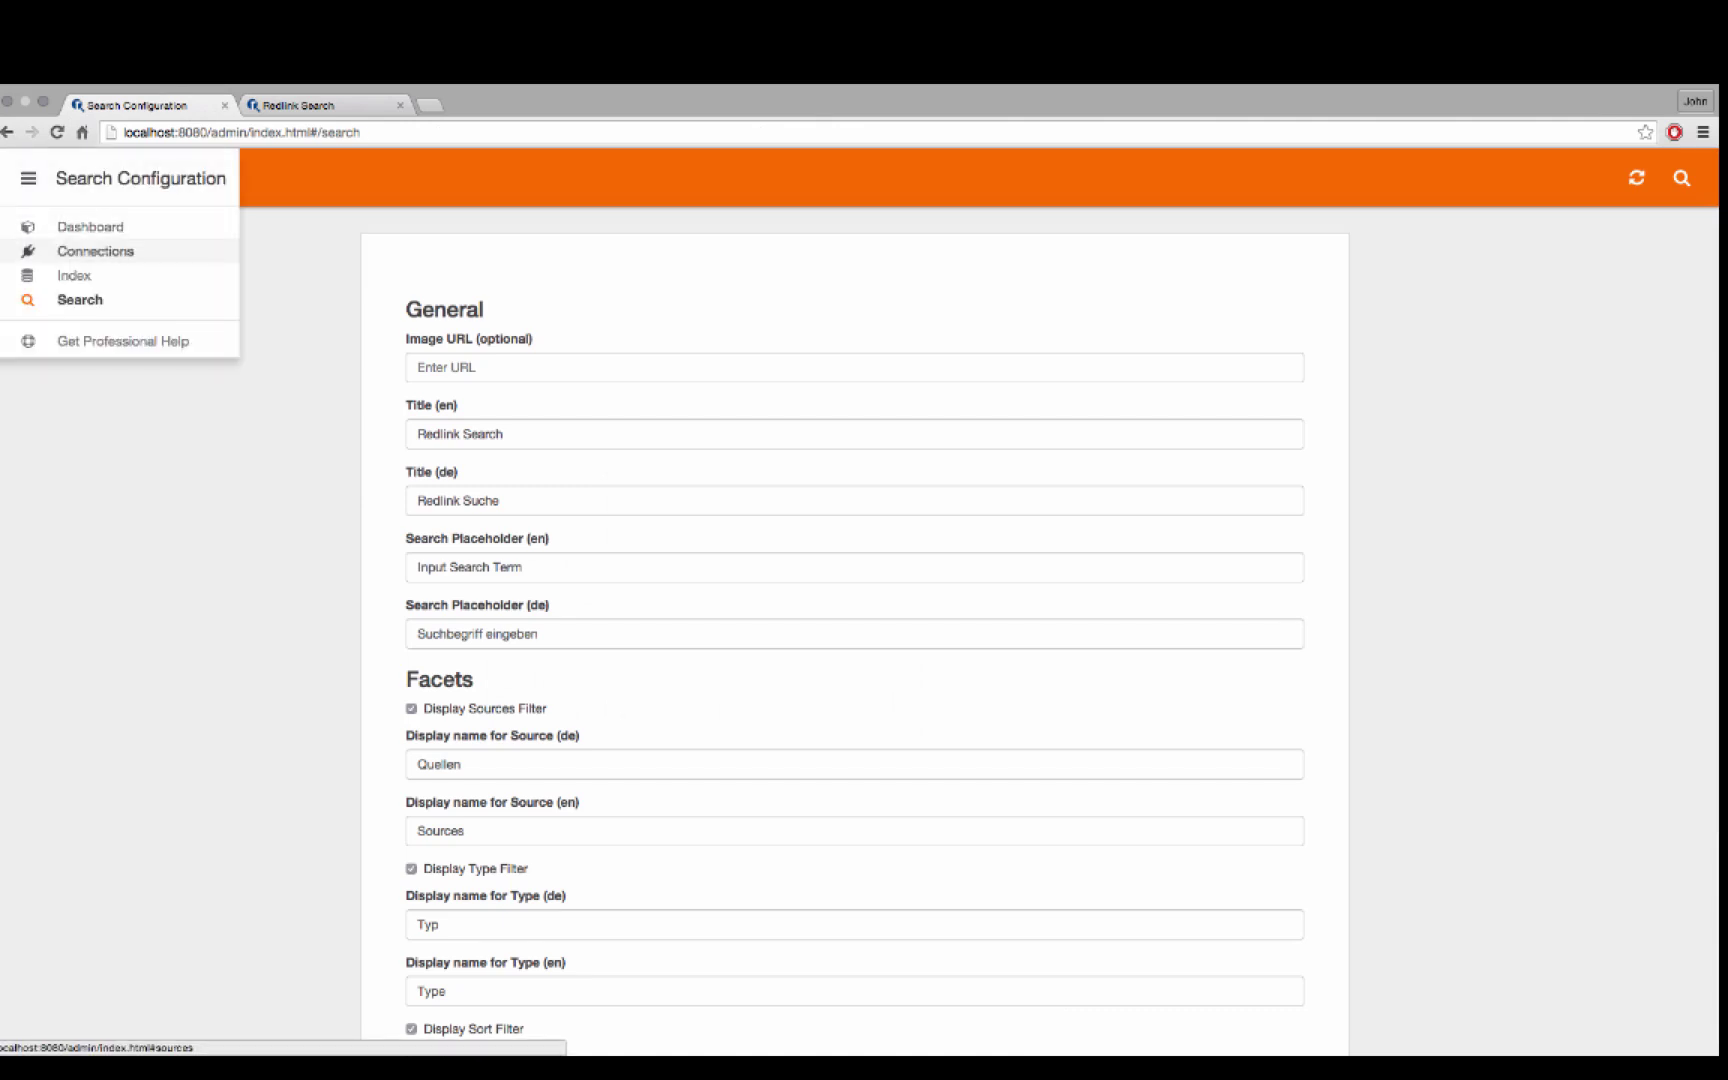
Create a new Redlink Data Crawler connection and fill in the account's API key
click(95, 251)
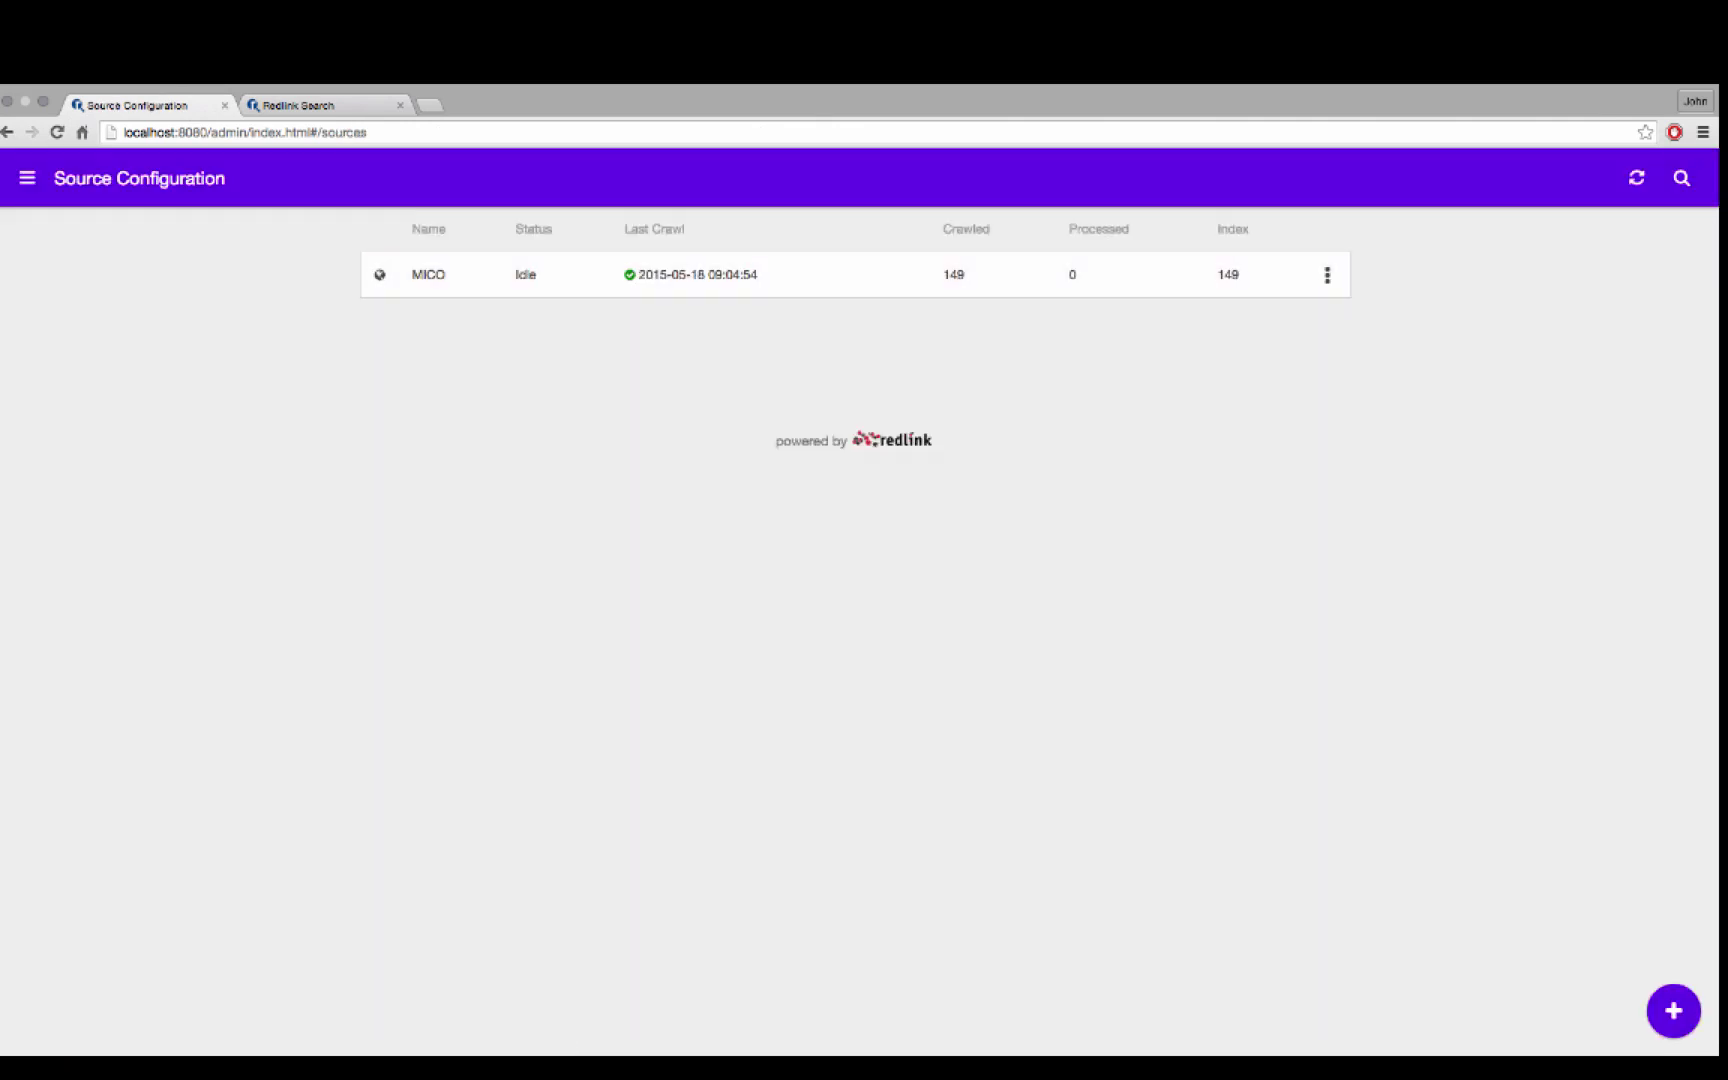
click(1673, 1011)
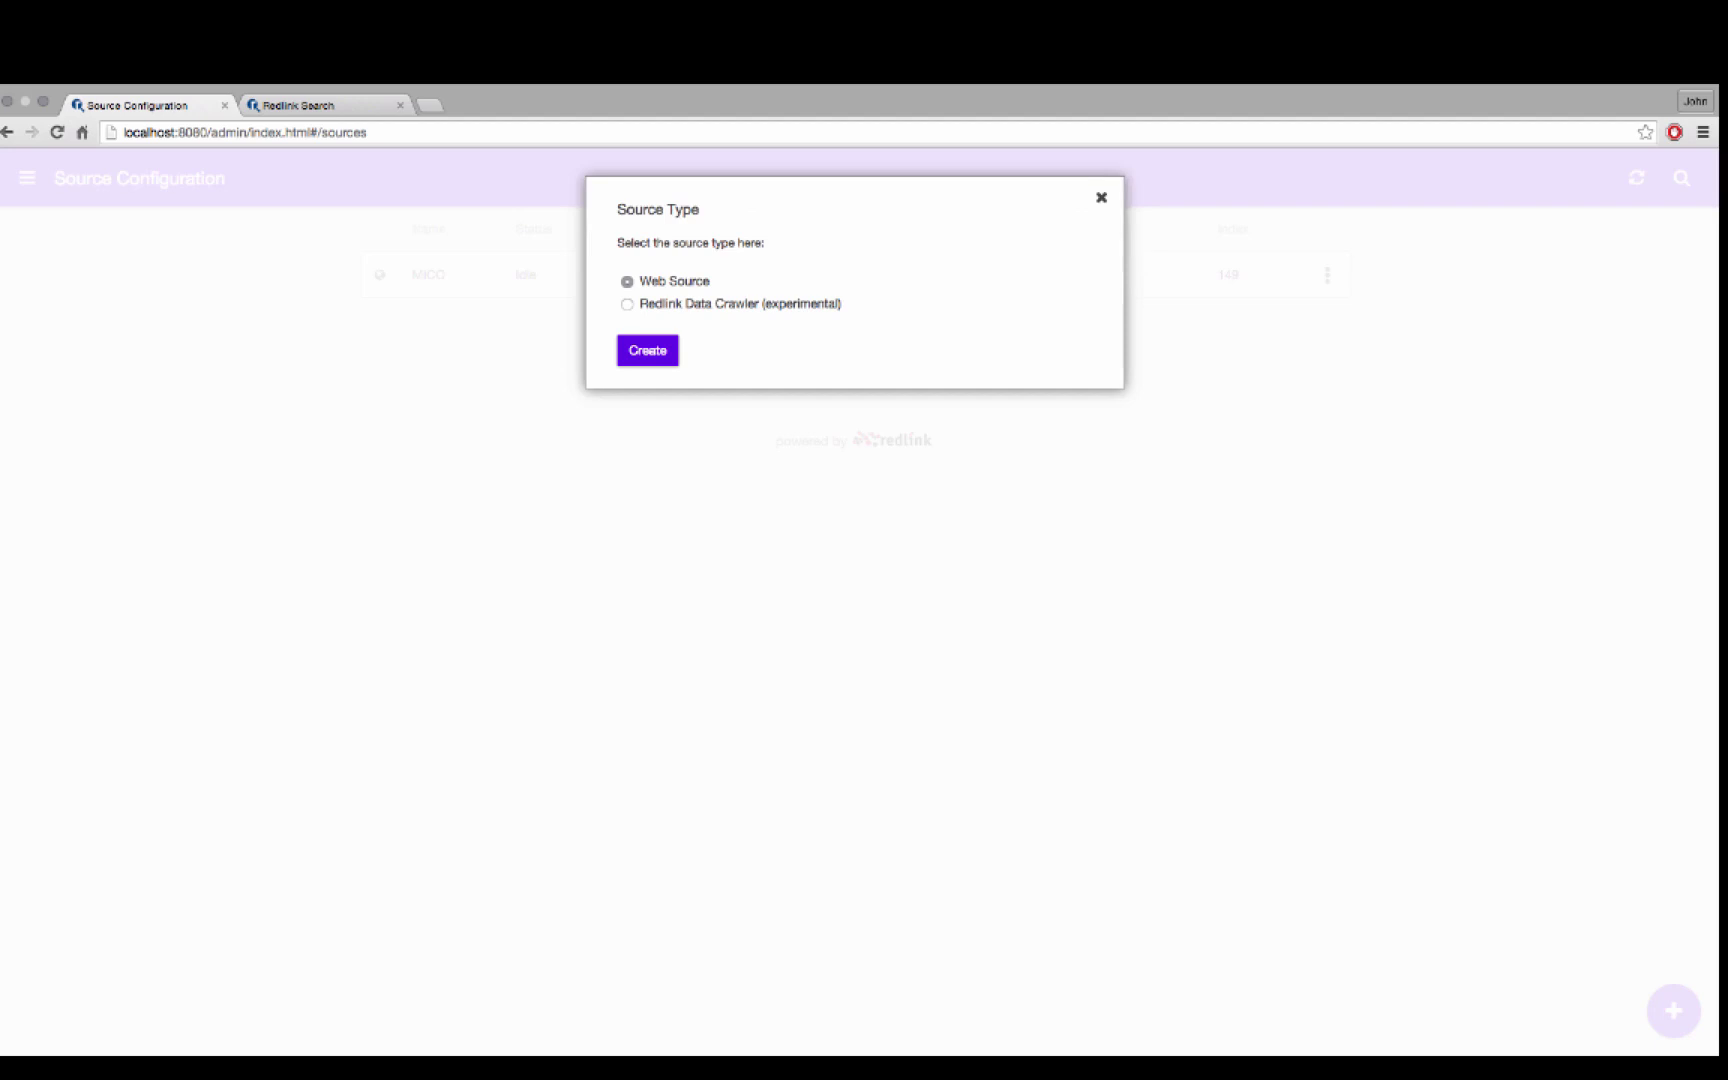
click(627, 304)
click(648, 351)
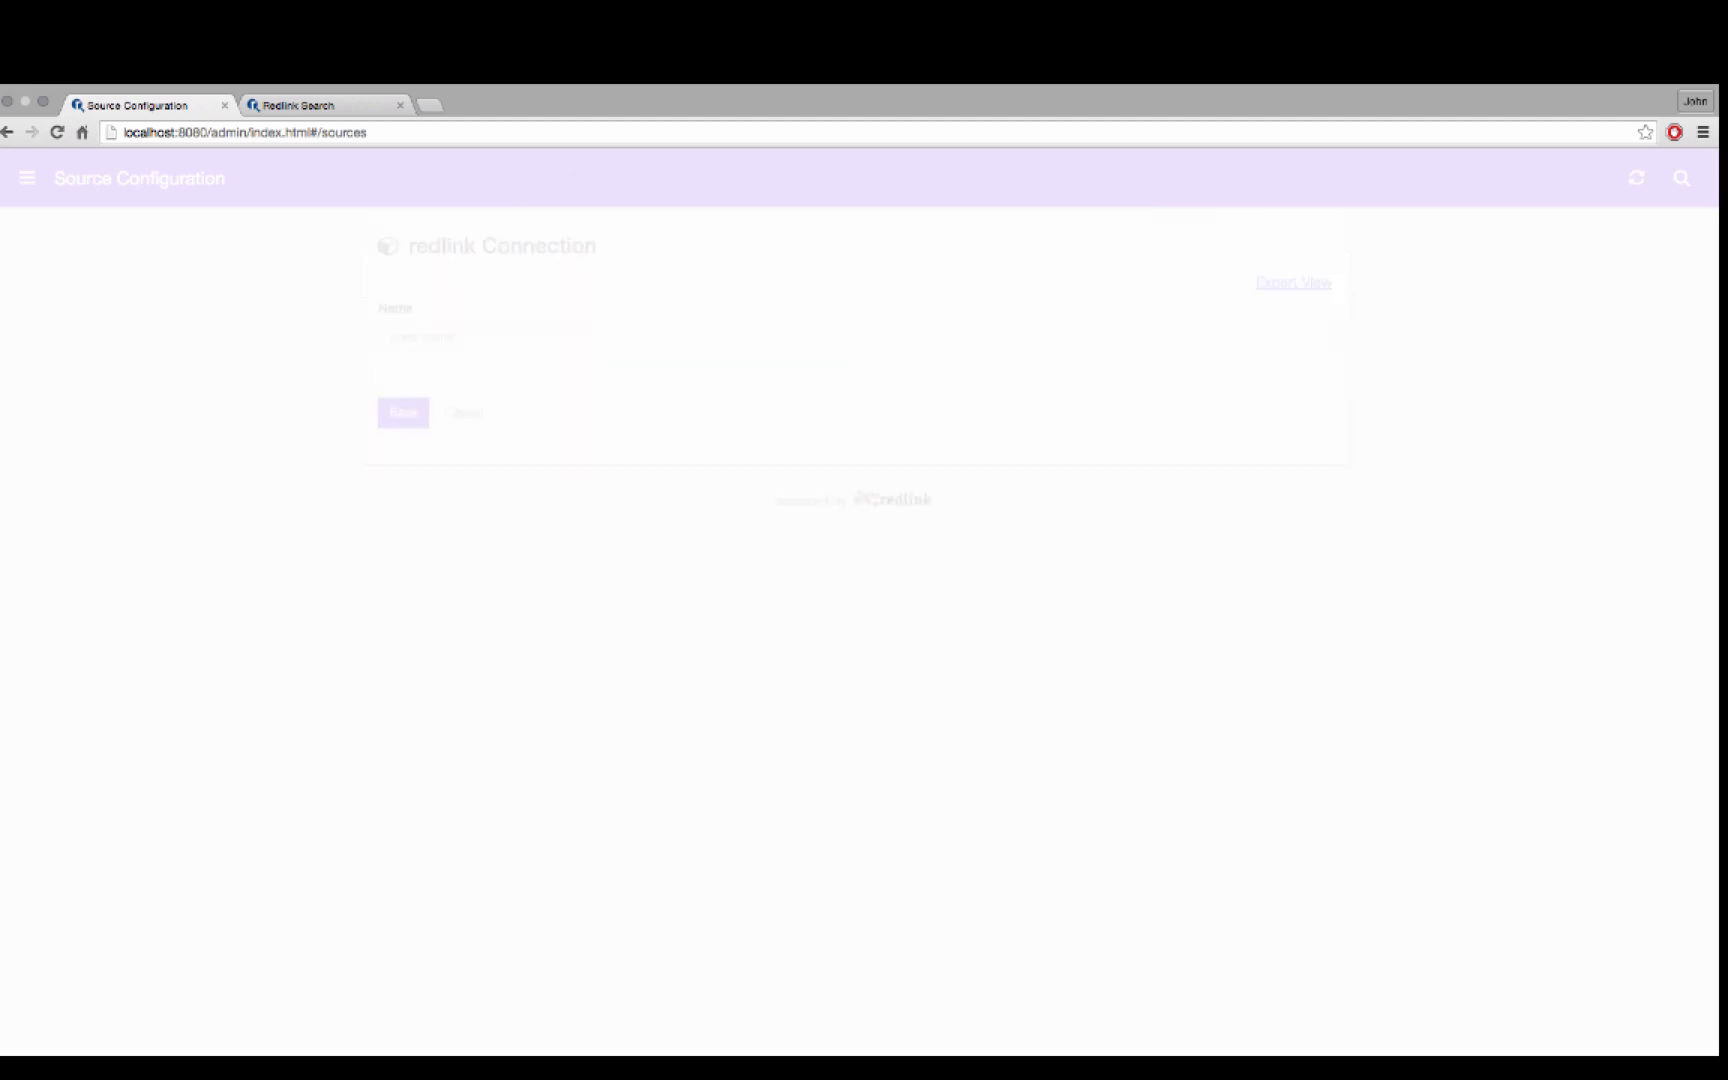
key(Tab)
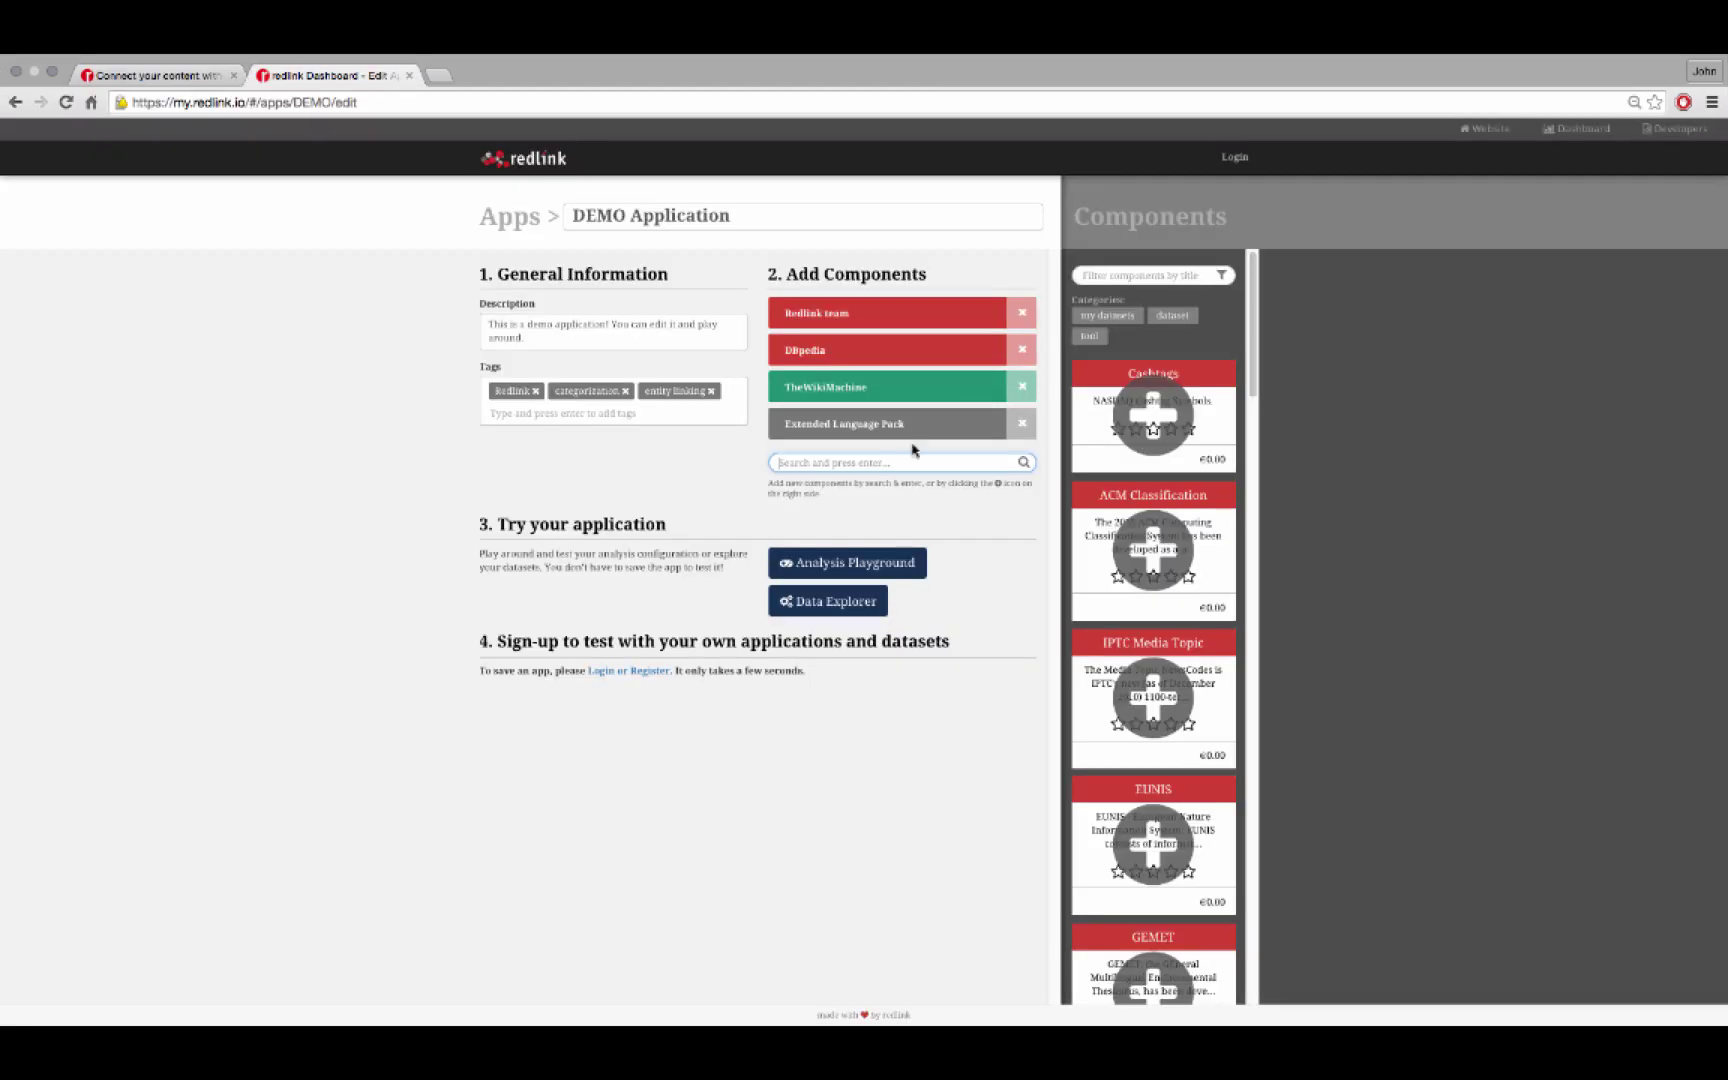
Analyze the sample news text in the Playground and inspect the extracted person entity
click(852, 568)
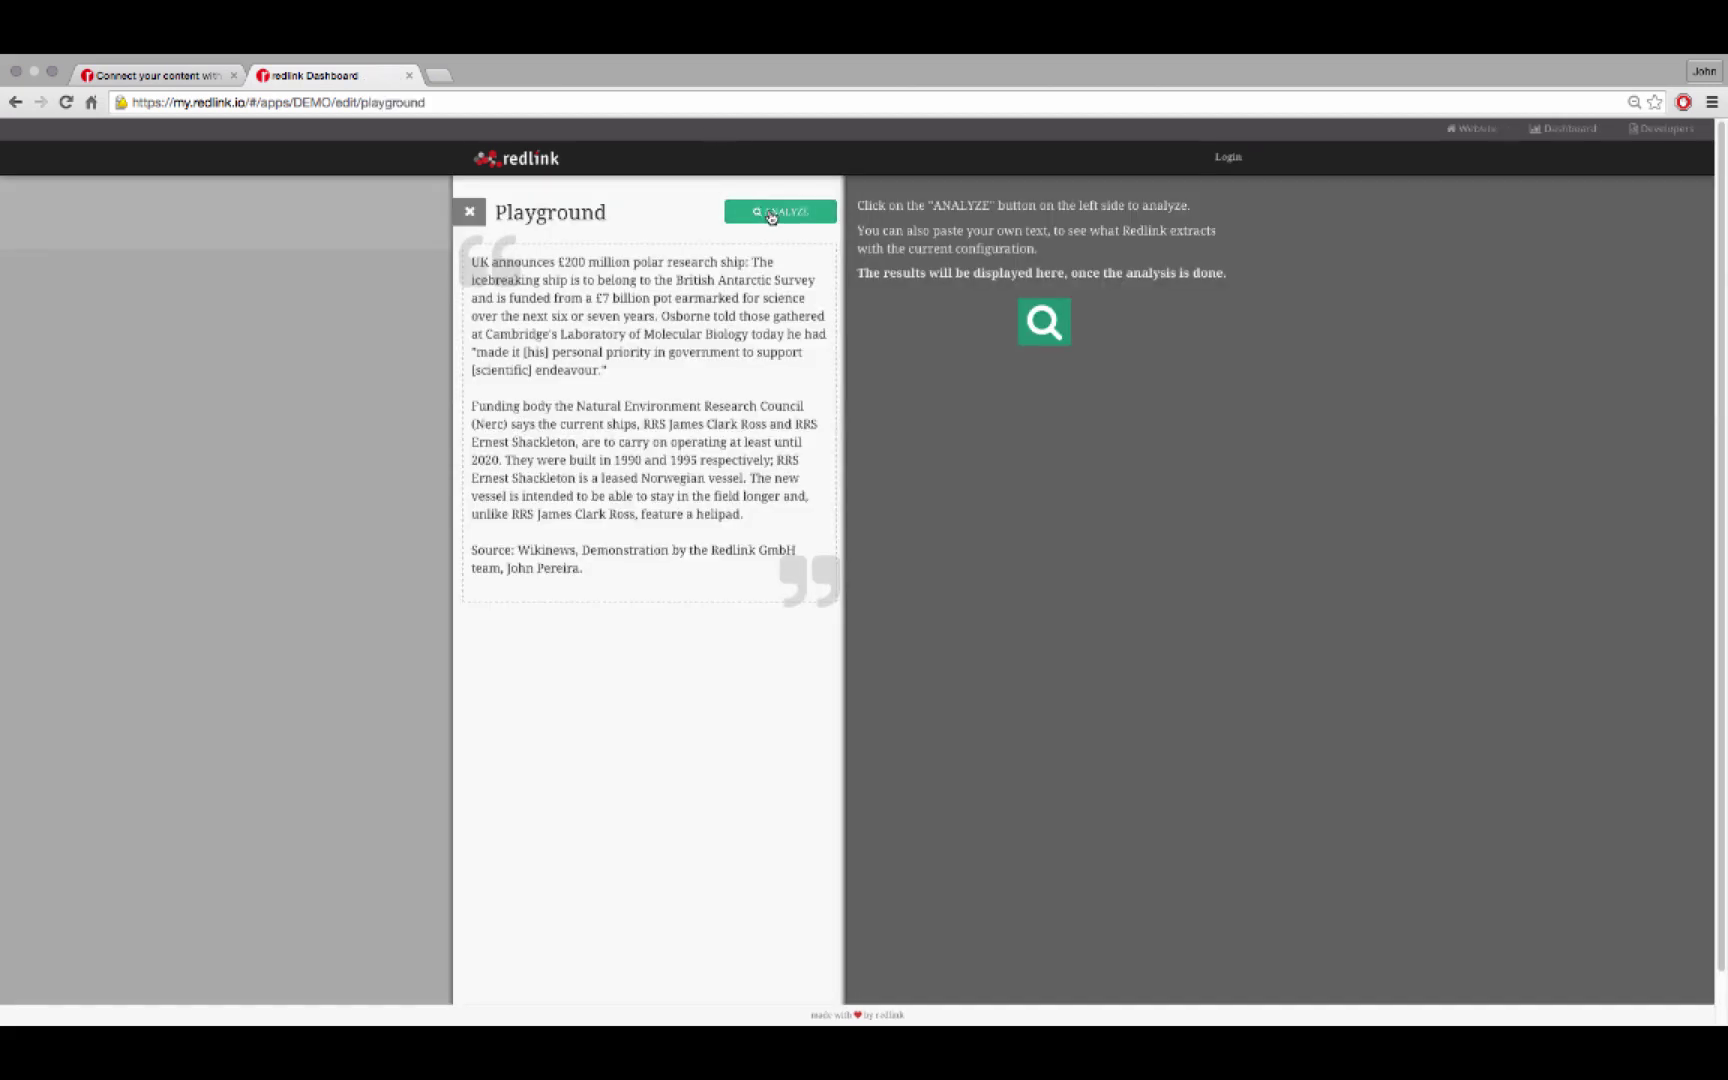
click(771, 212)
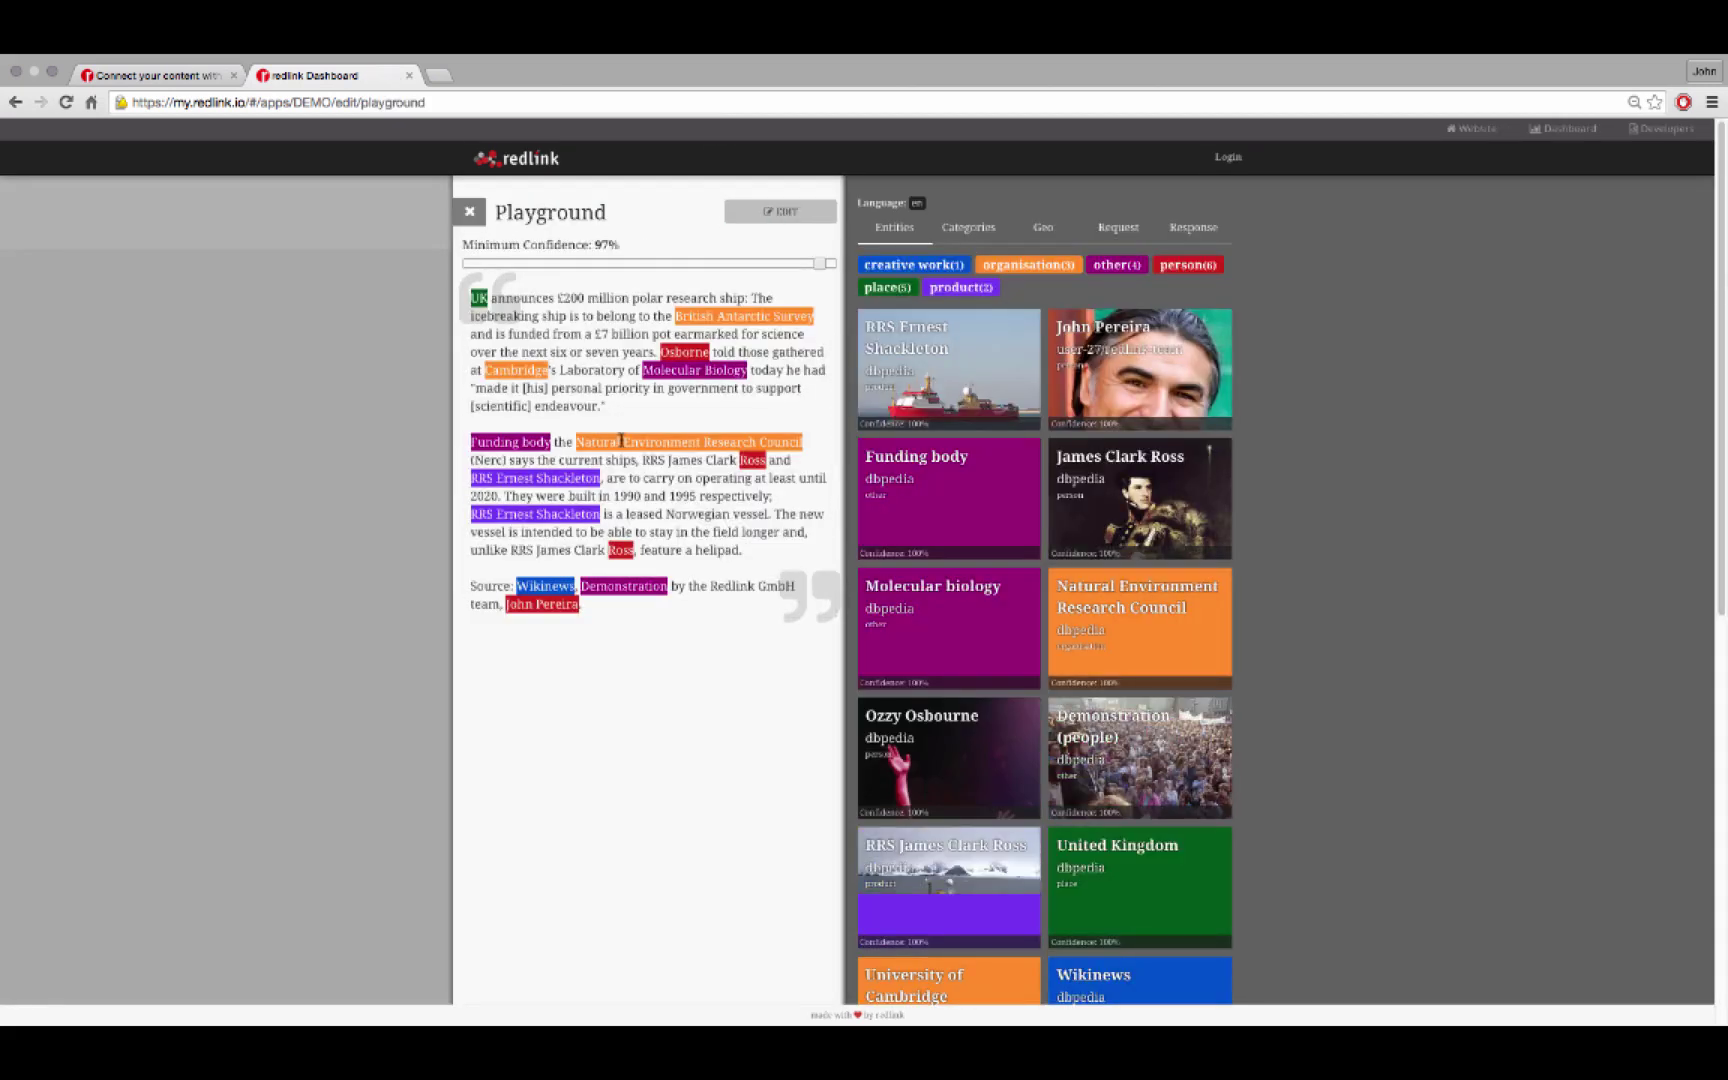
click(553, 612)
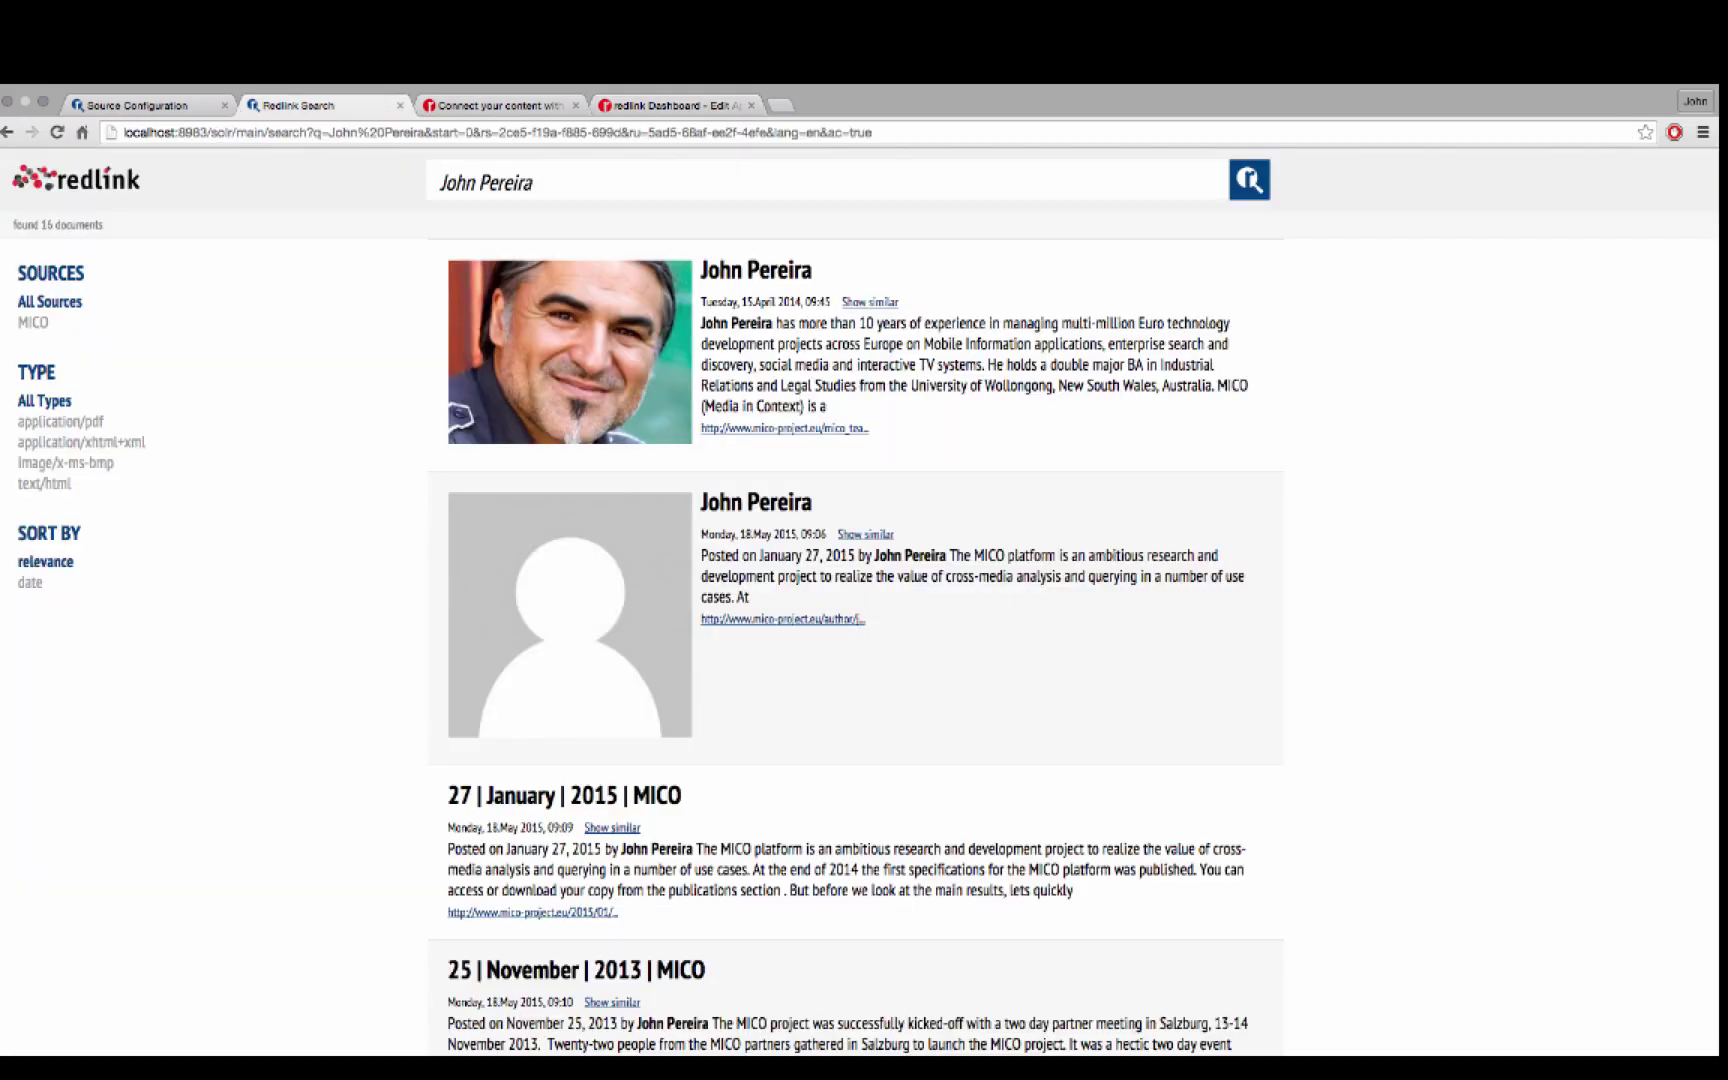
Name the new crawler source 'People', save it, and start its crawl from the actions menu
key(super+1)
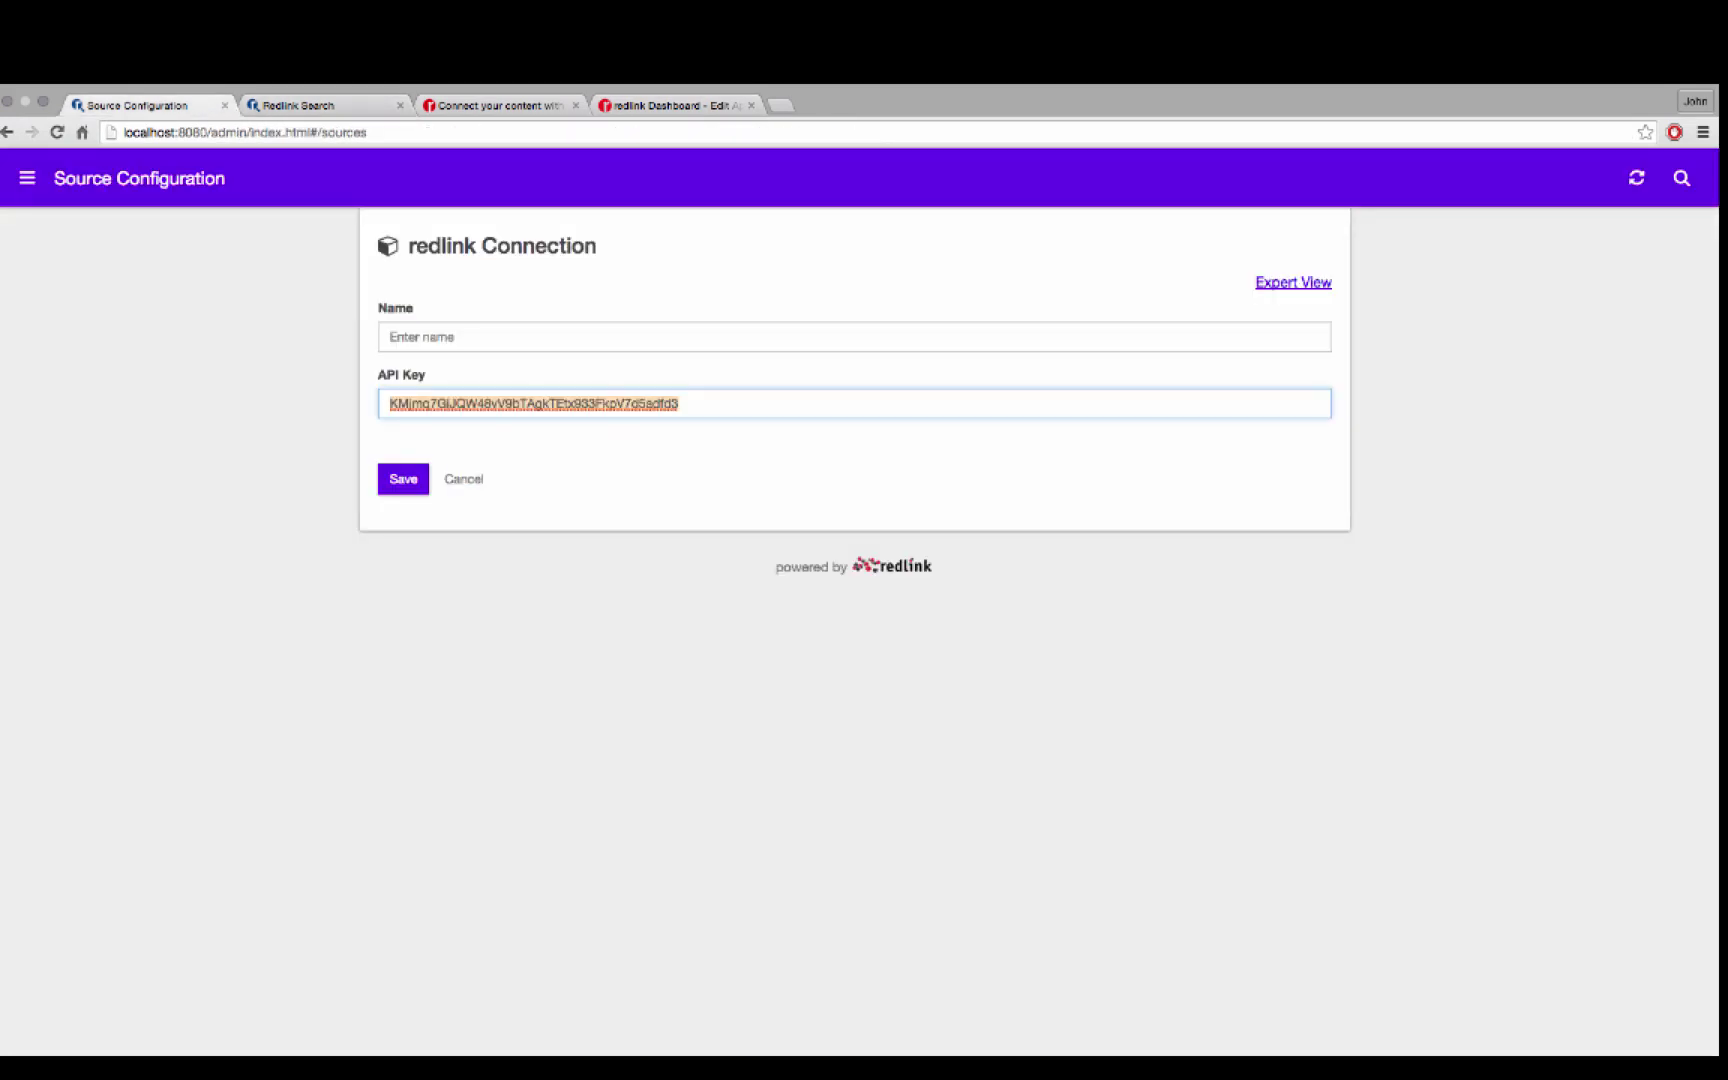
key(shift+Tab)
text(D)
key(BackSpace)
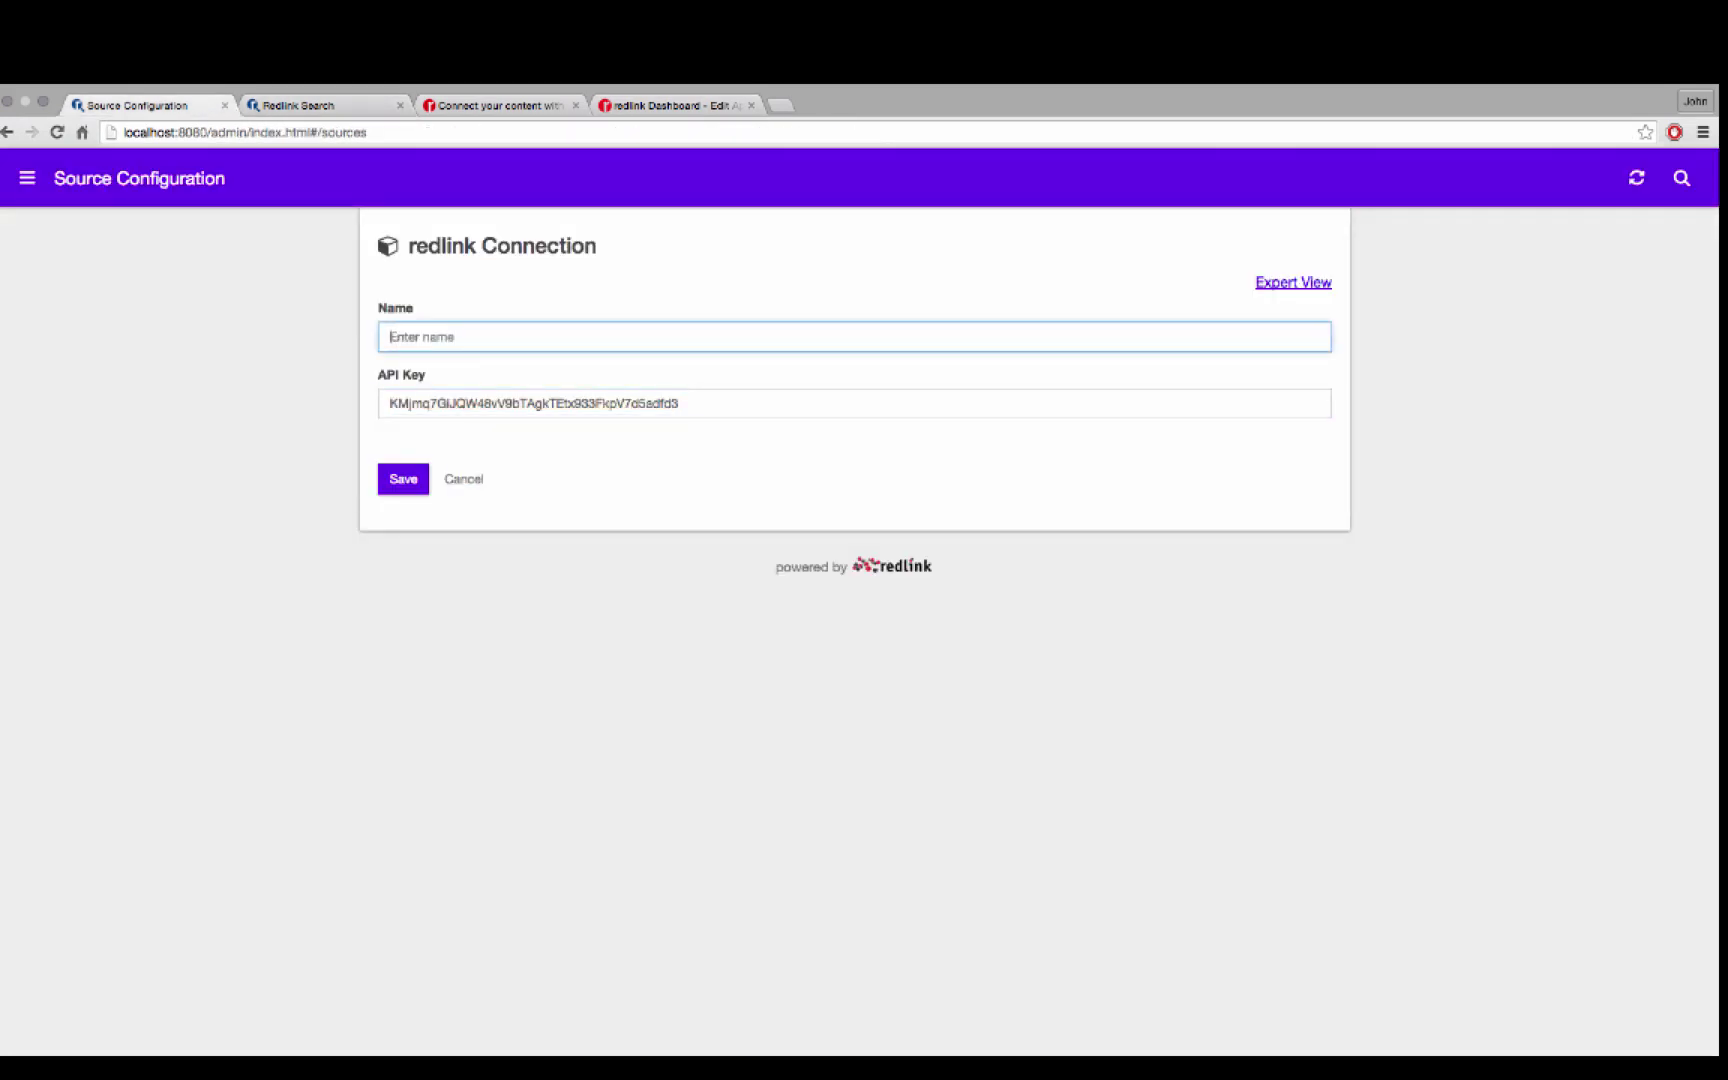
text(People)
key(Return)
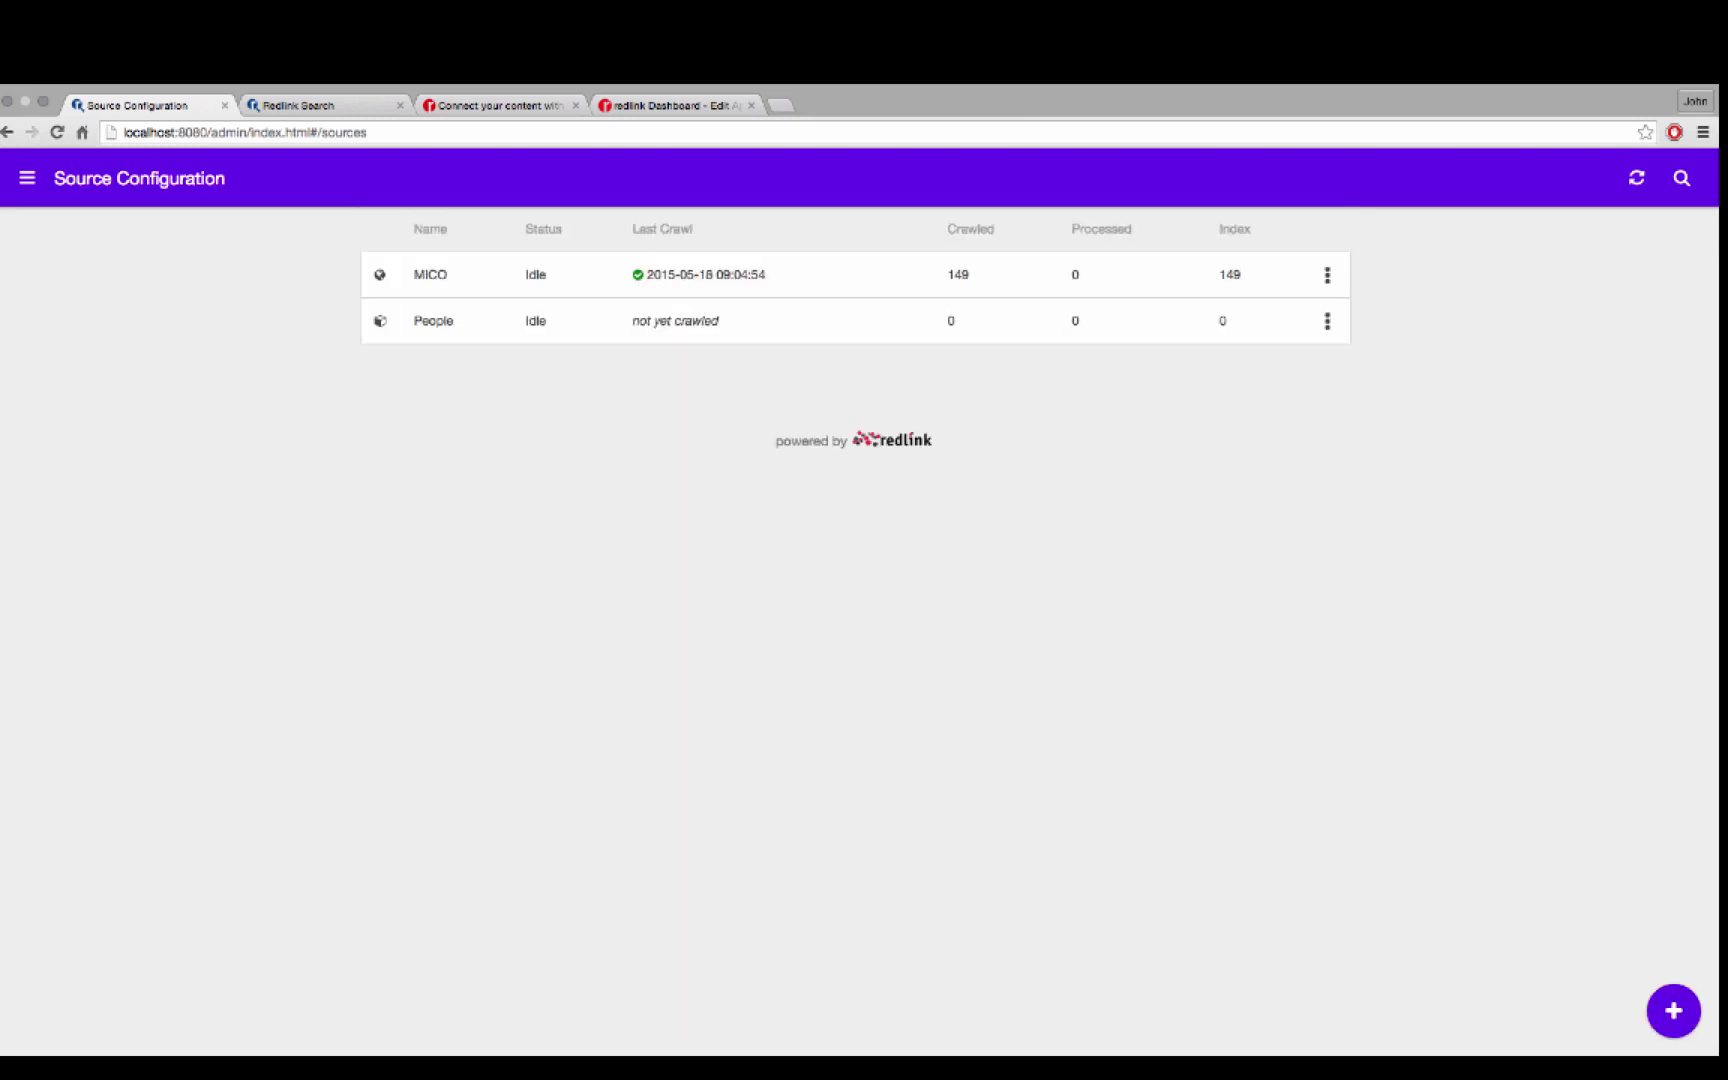
click(1327, 320)
click(1258, 366)
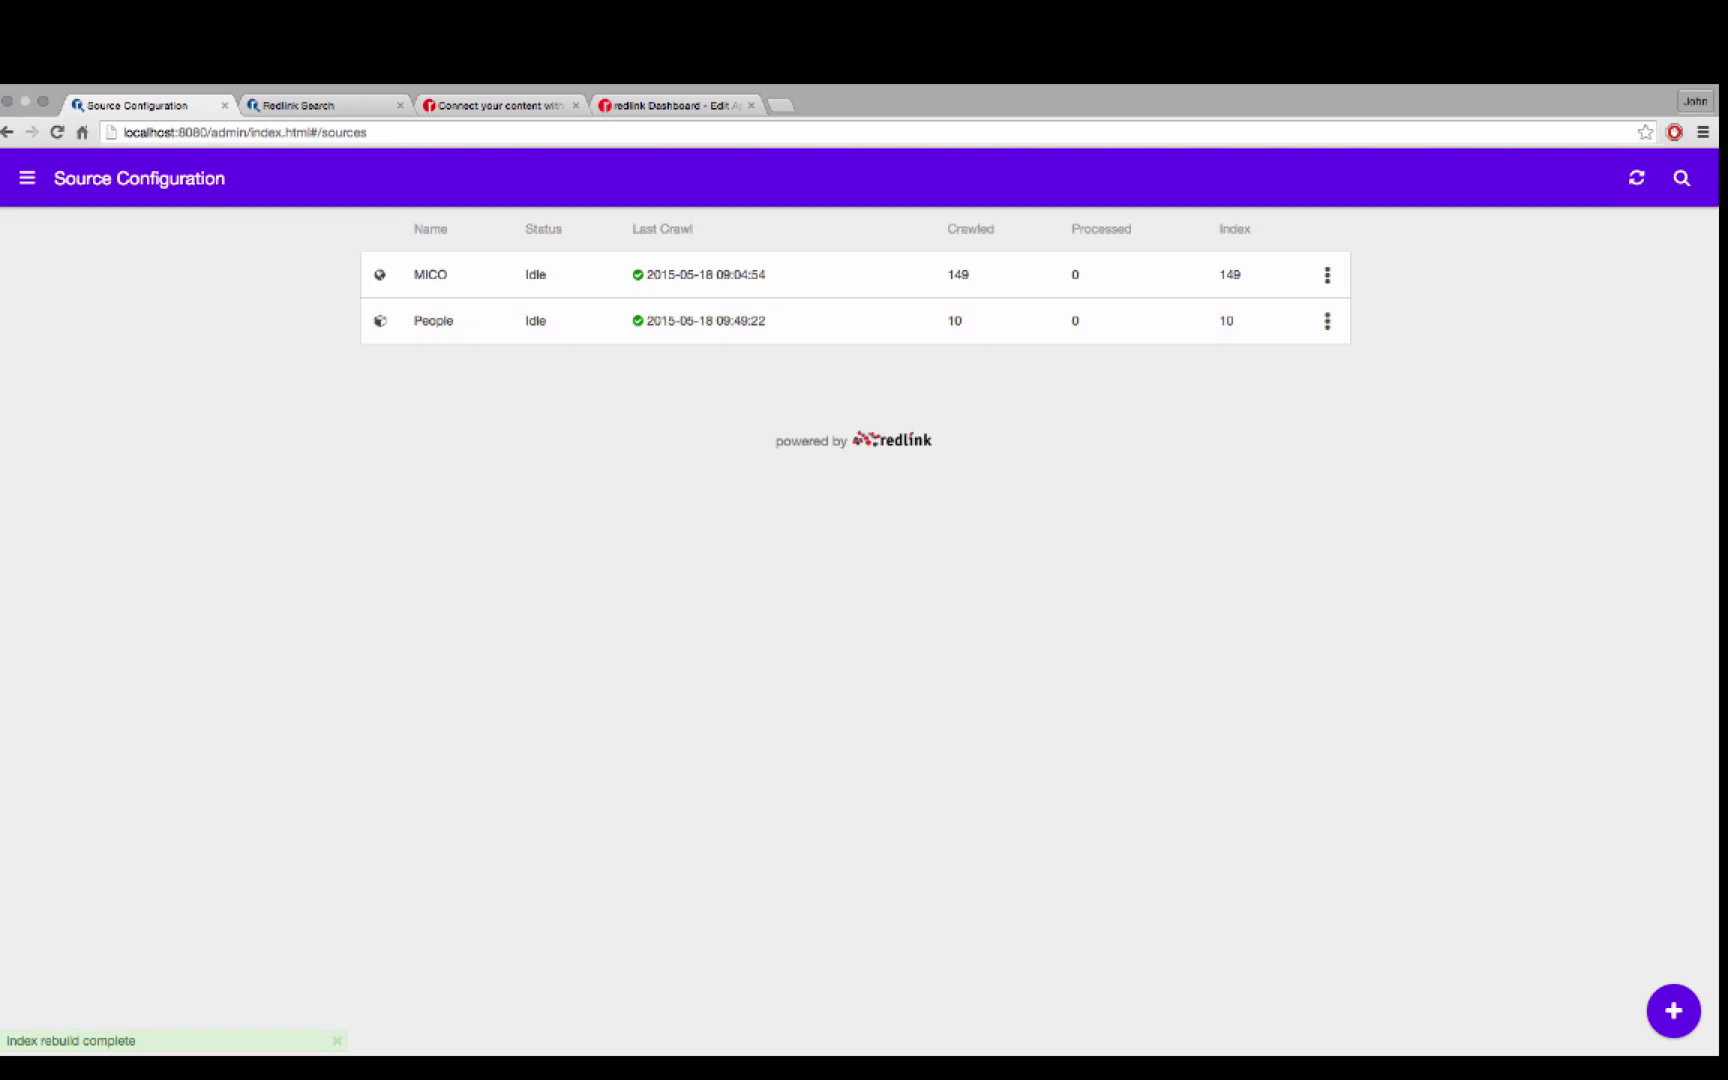
On the public search page, search the suggested member name so his People contact card appears first
click(1682, 178)
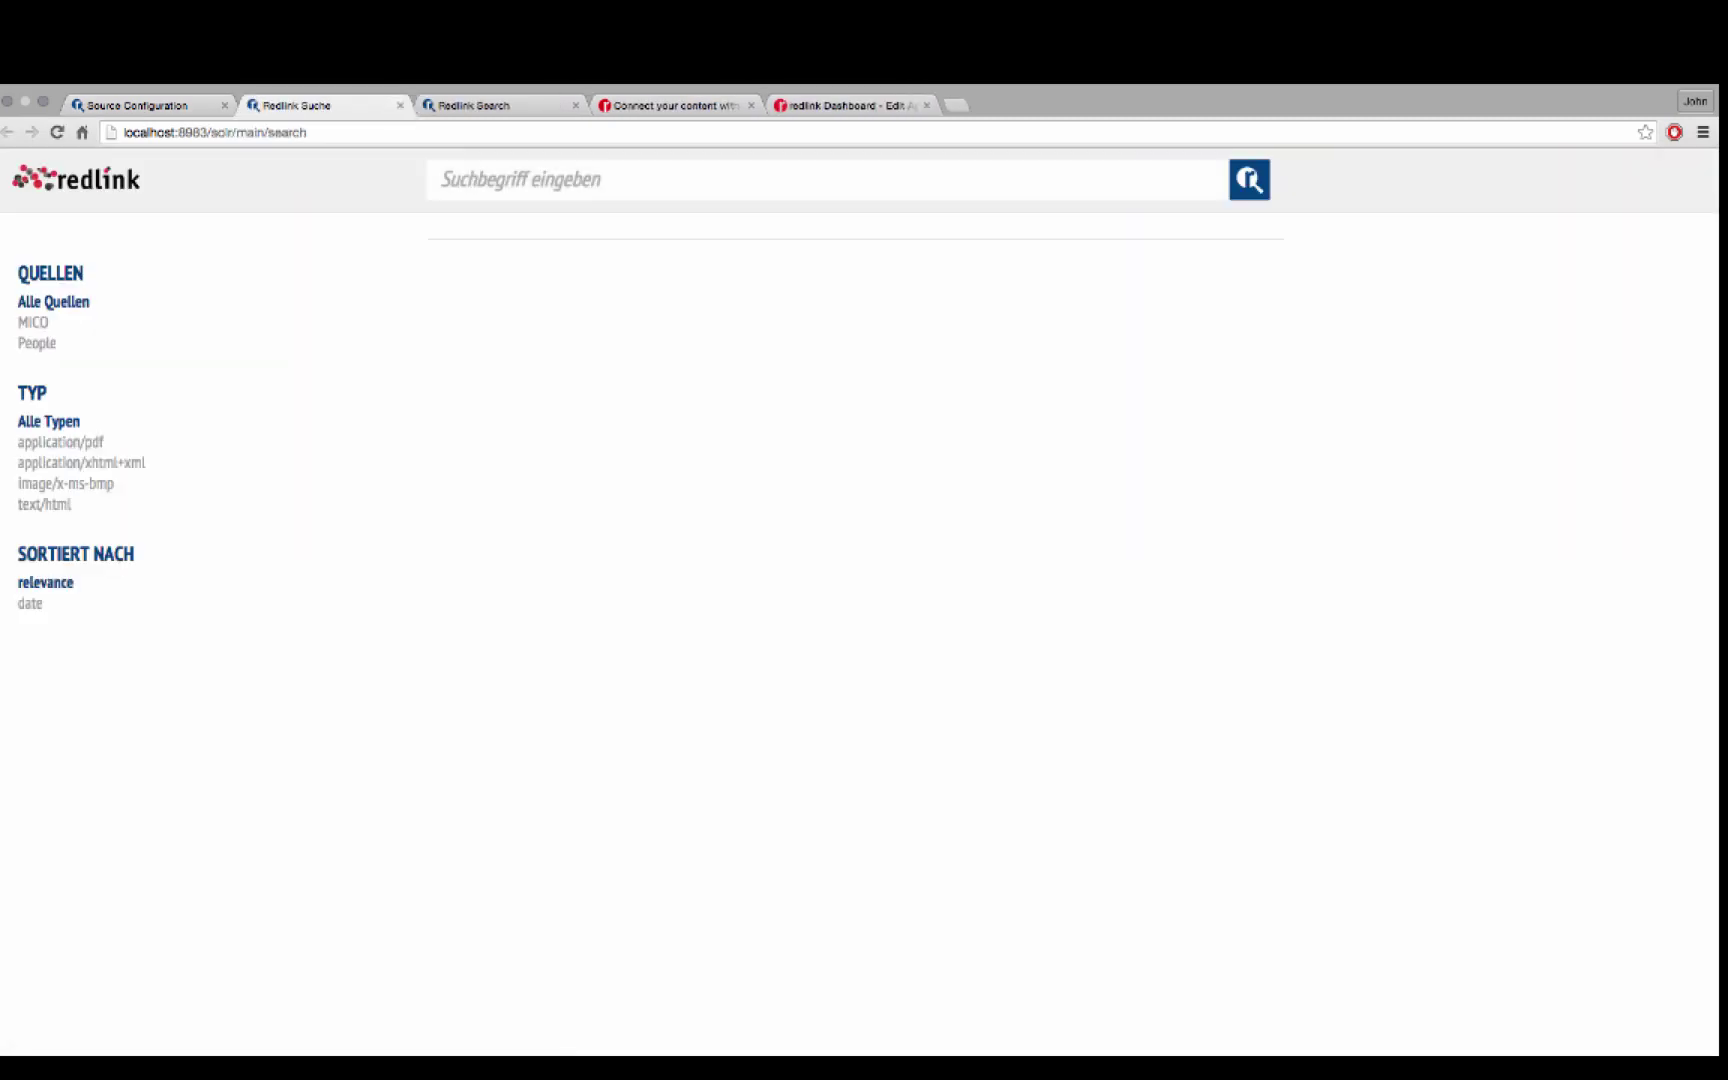
text(j)
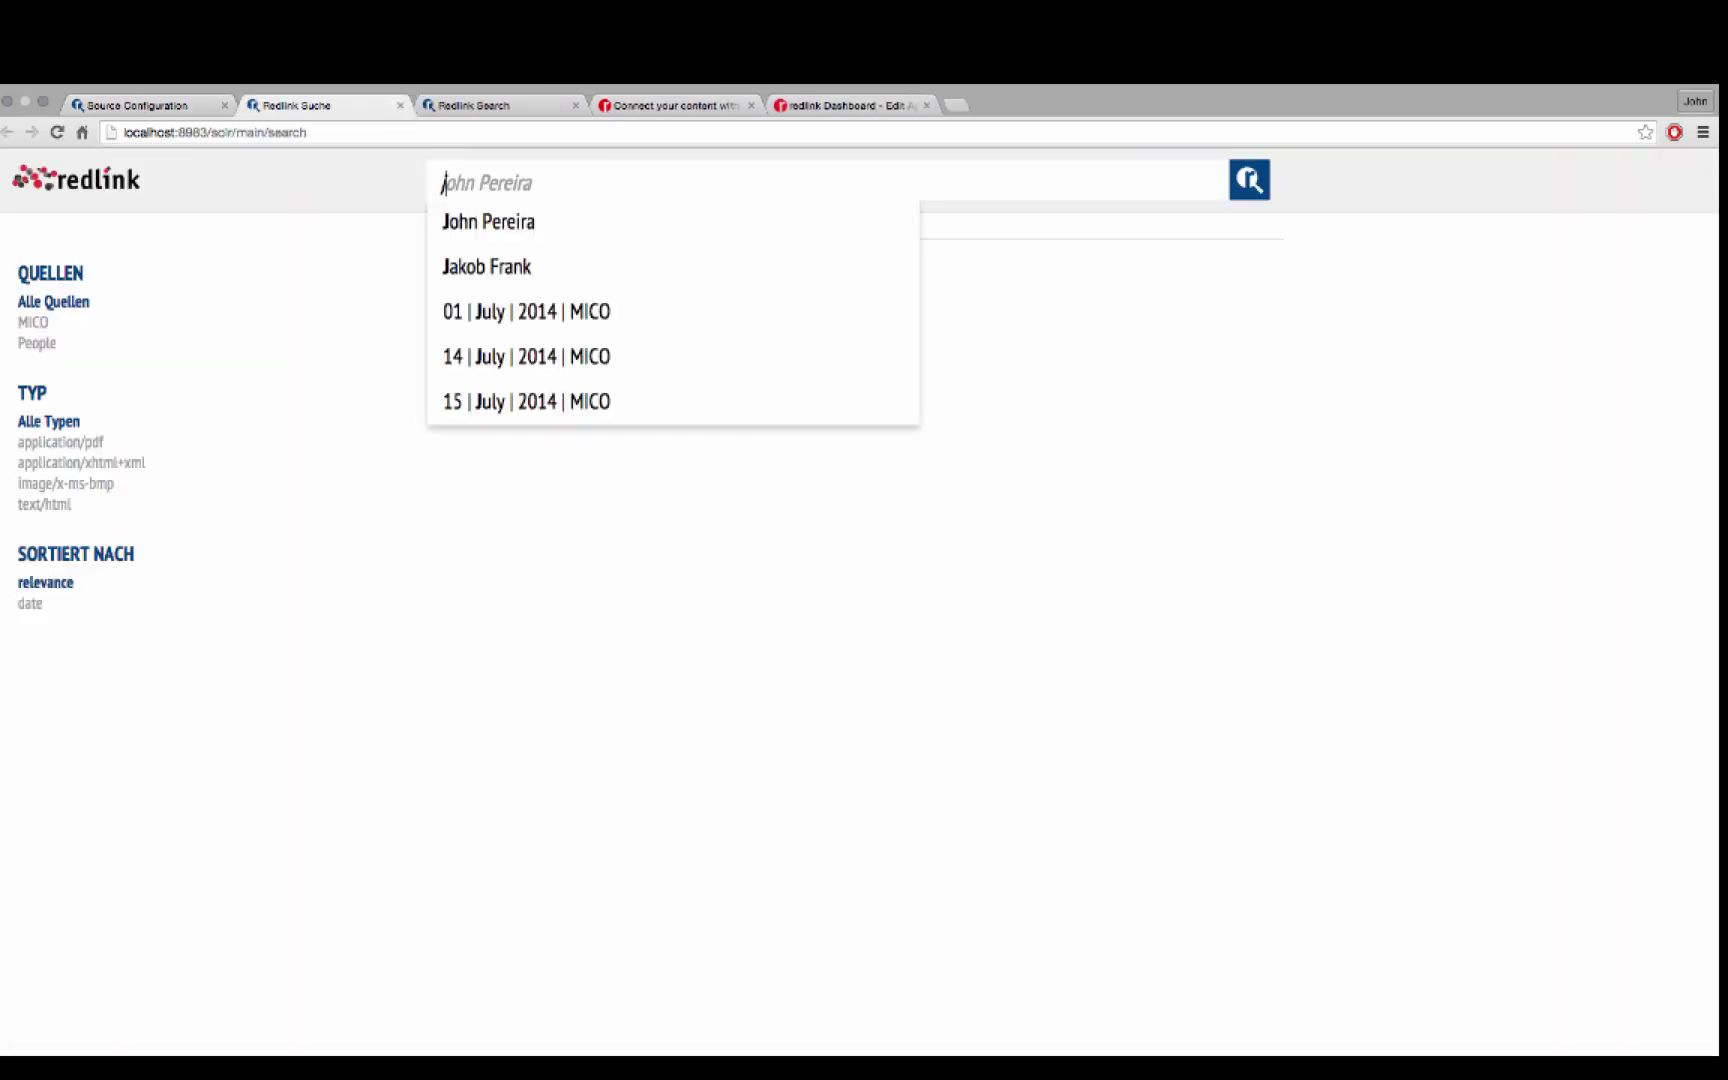
key(Down)
key(Return)
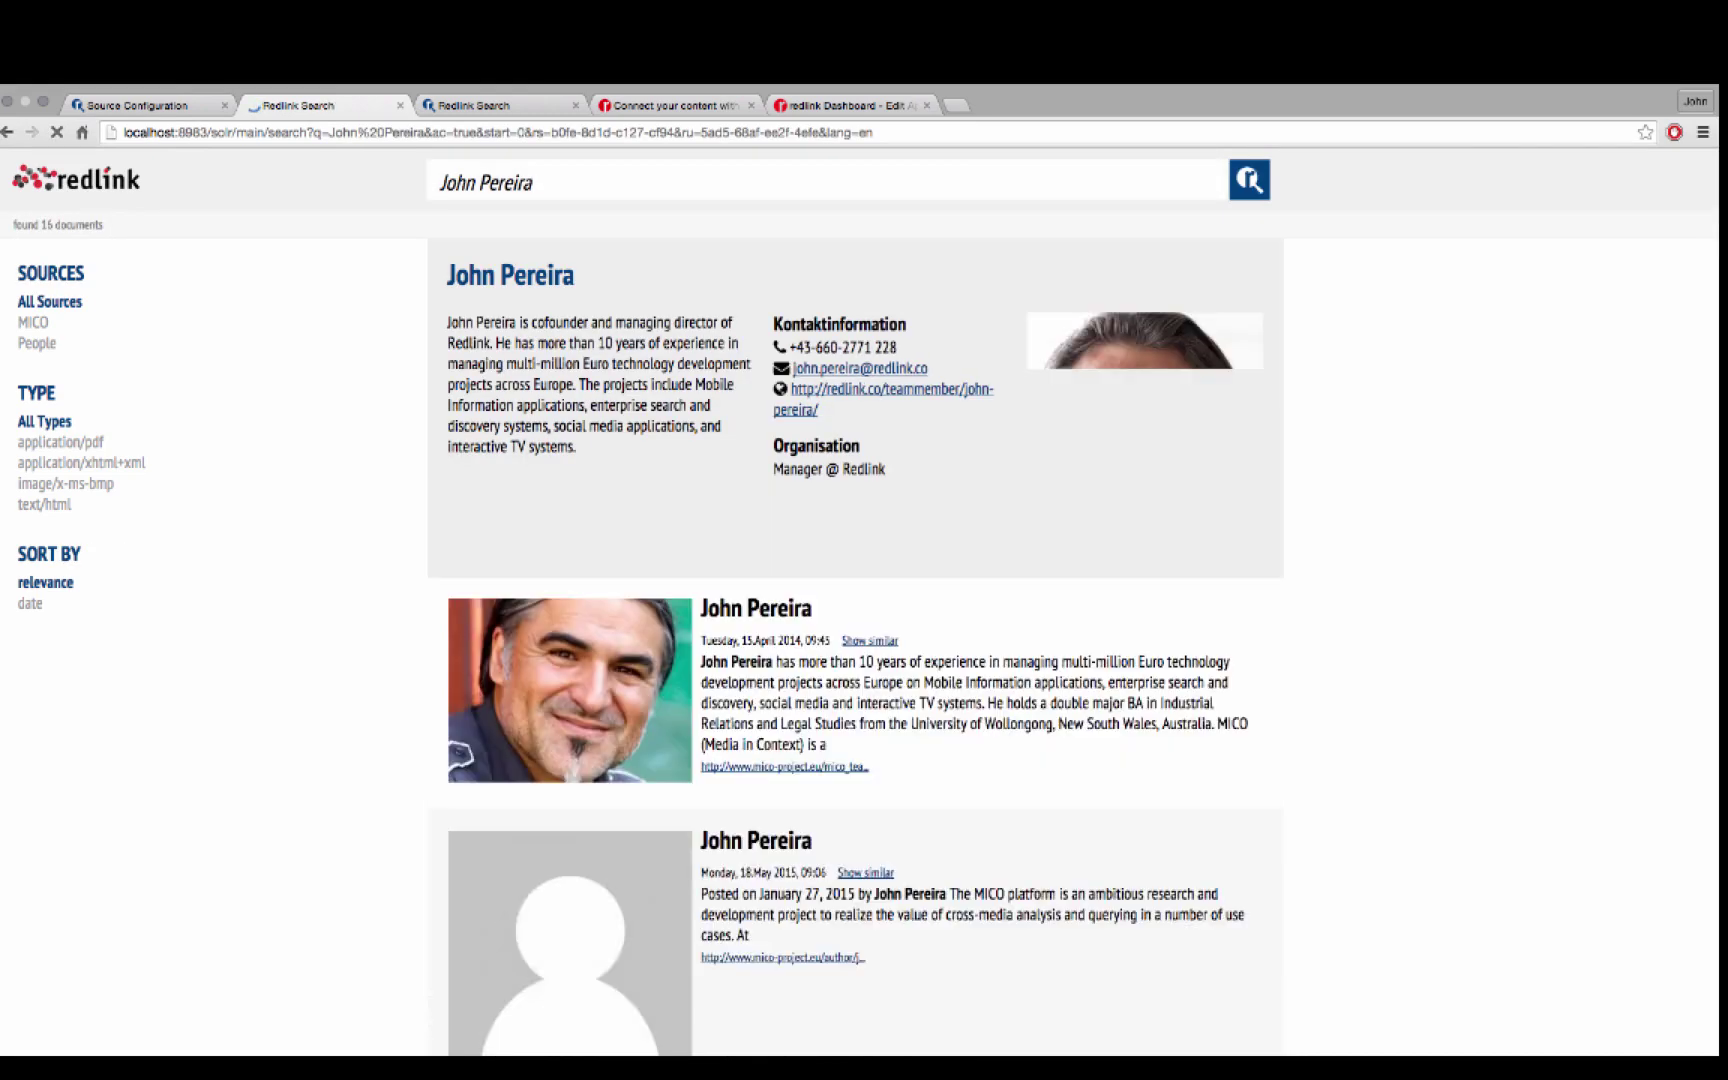